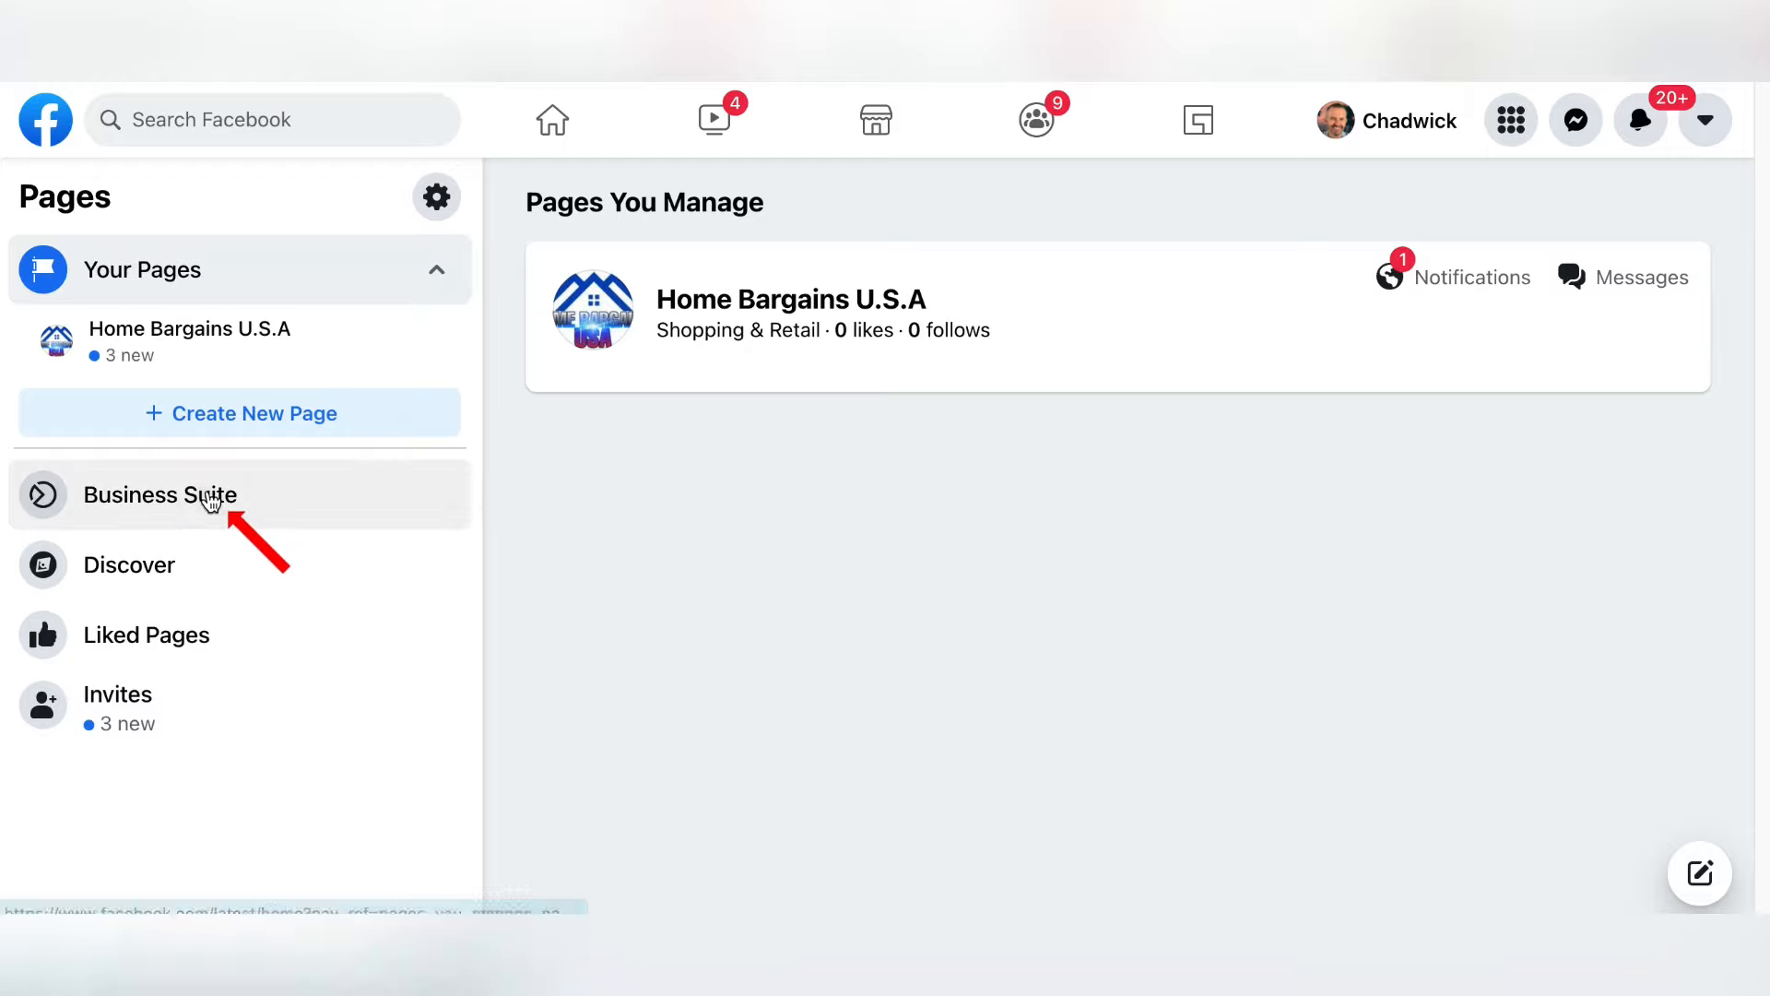
# Open Ads Manager for the Home Bargains U.S.A page by way of Business Suite's additional tools.
pyautogui.click(210, 500)
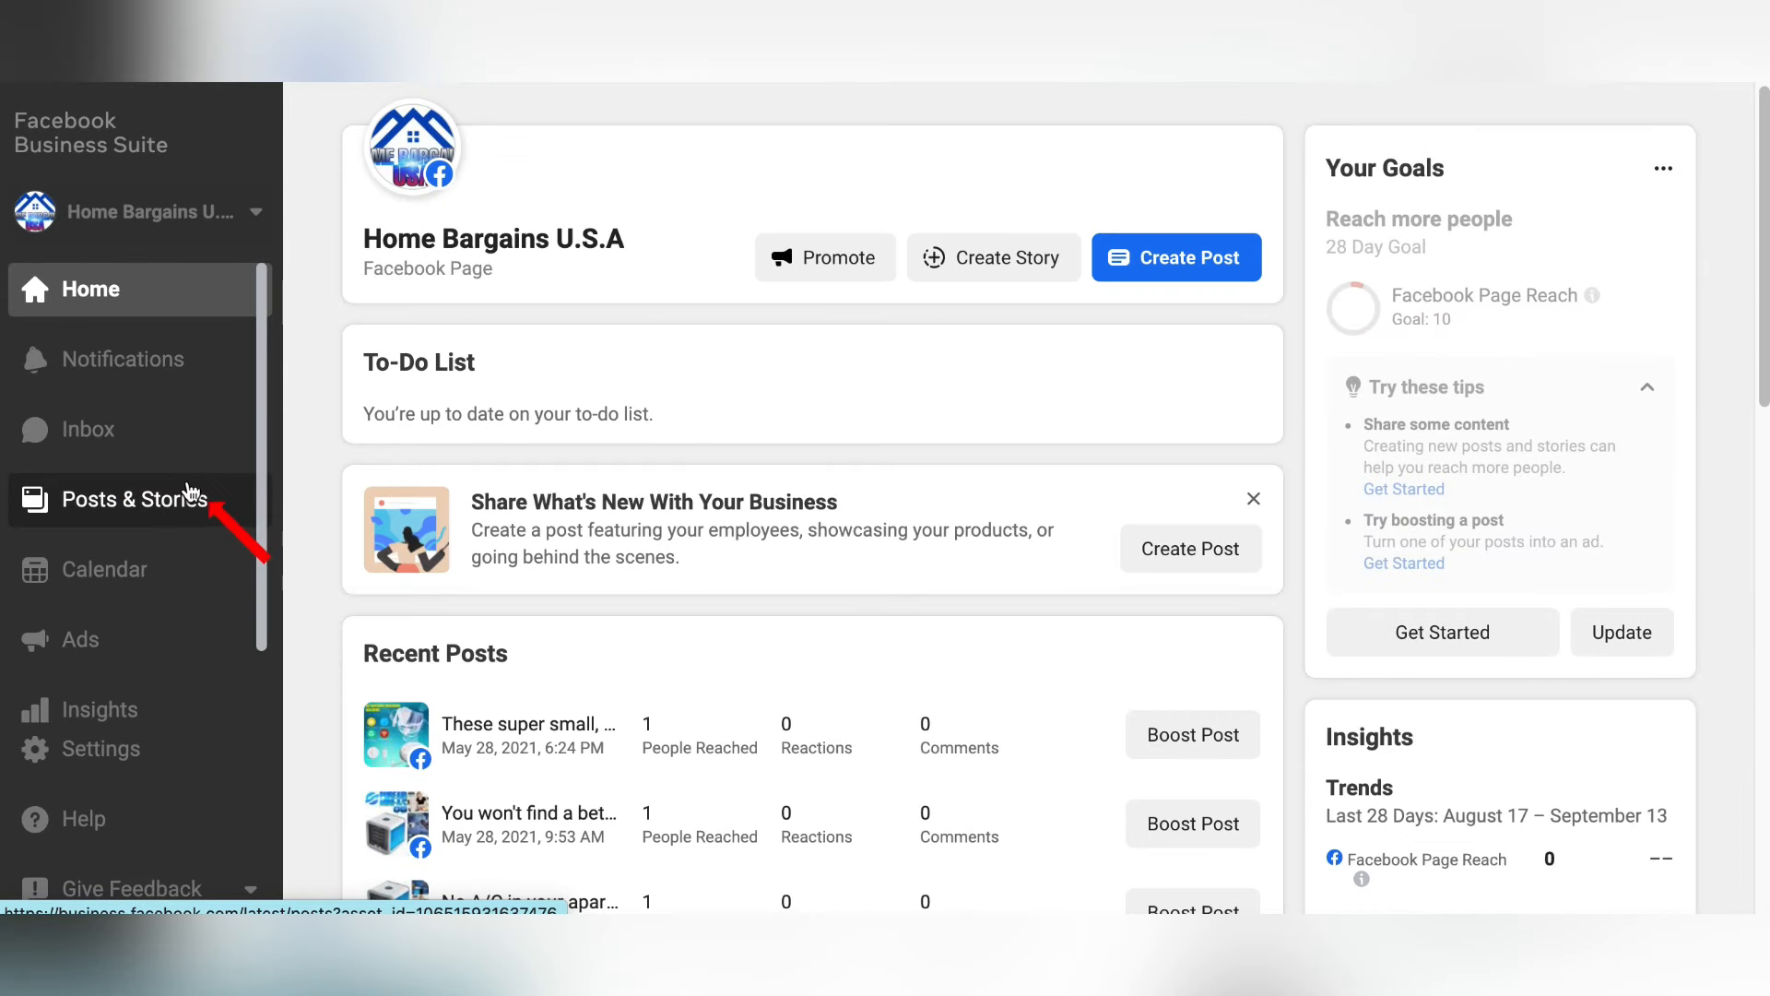
pyautogui.scroll(-1, 176, 513)
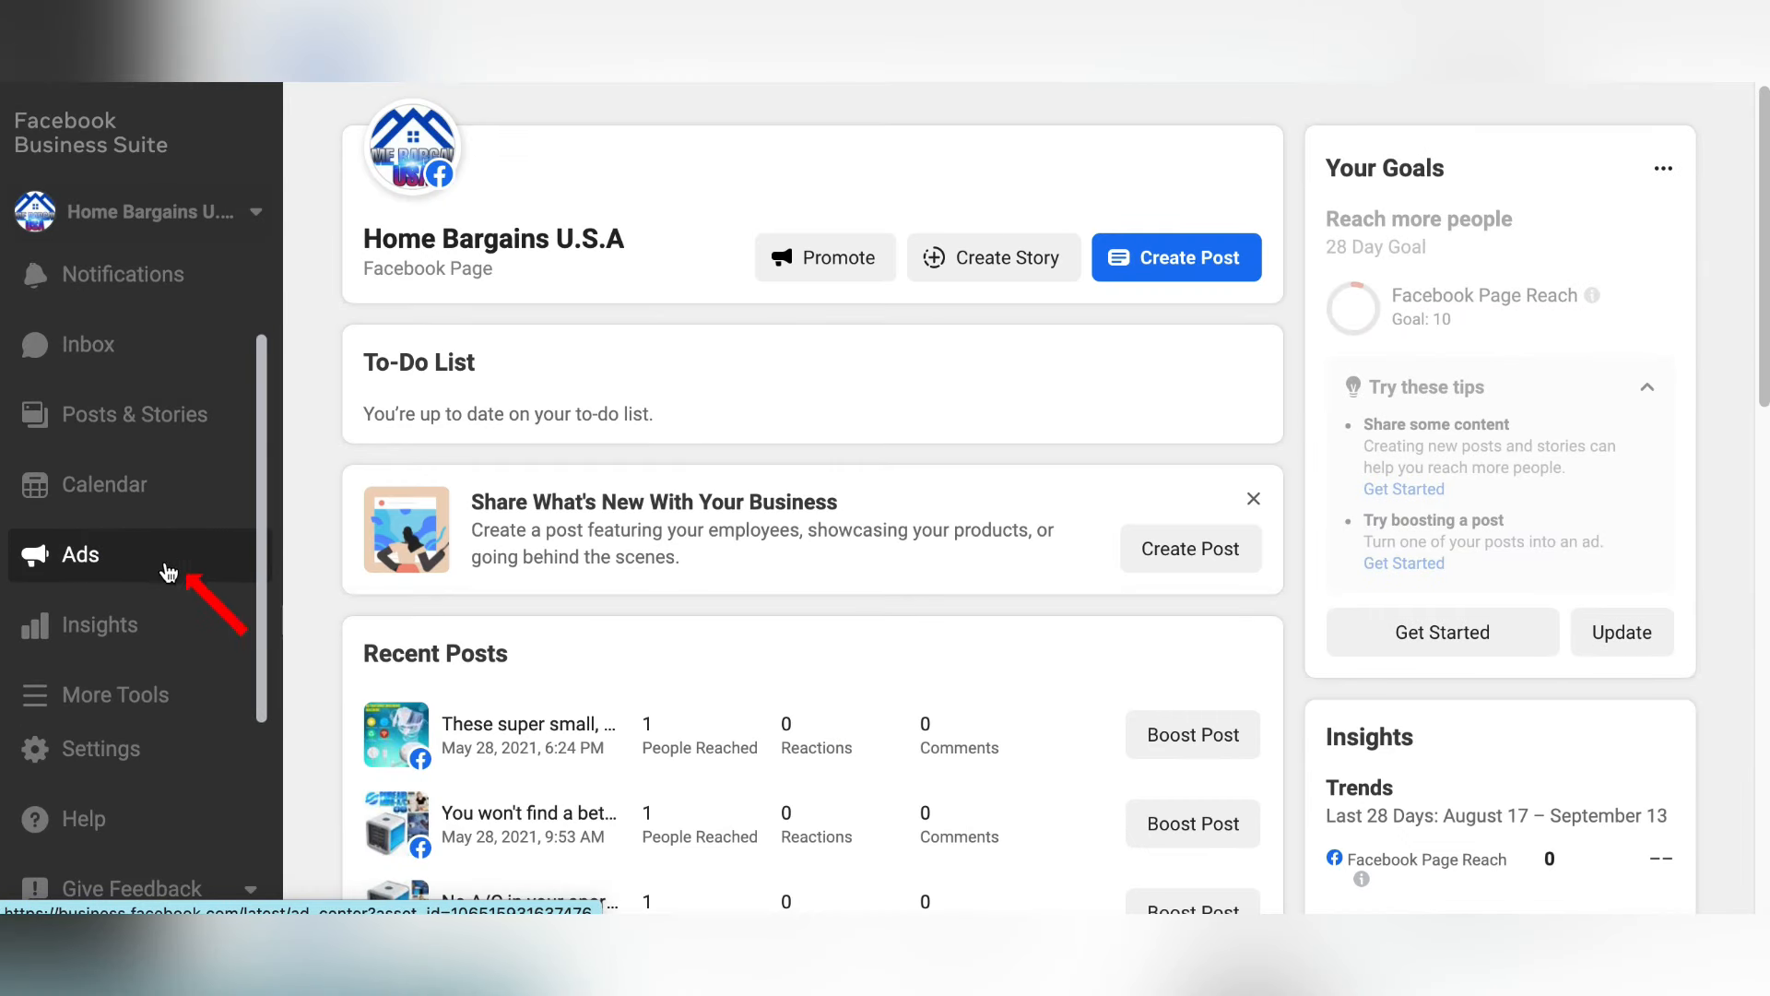
pyautogui.click(138, 696)
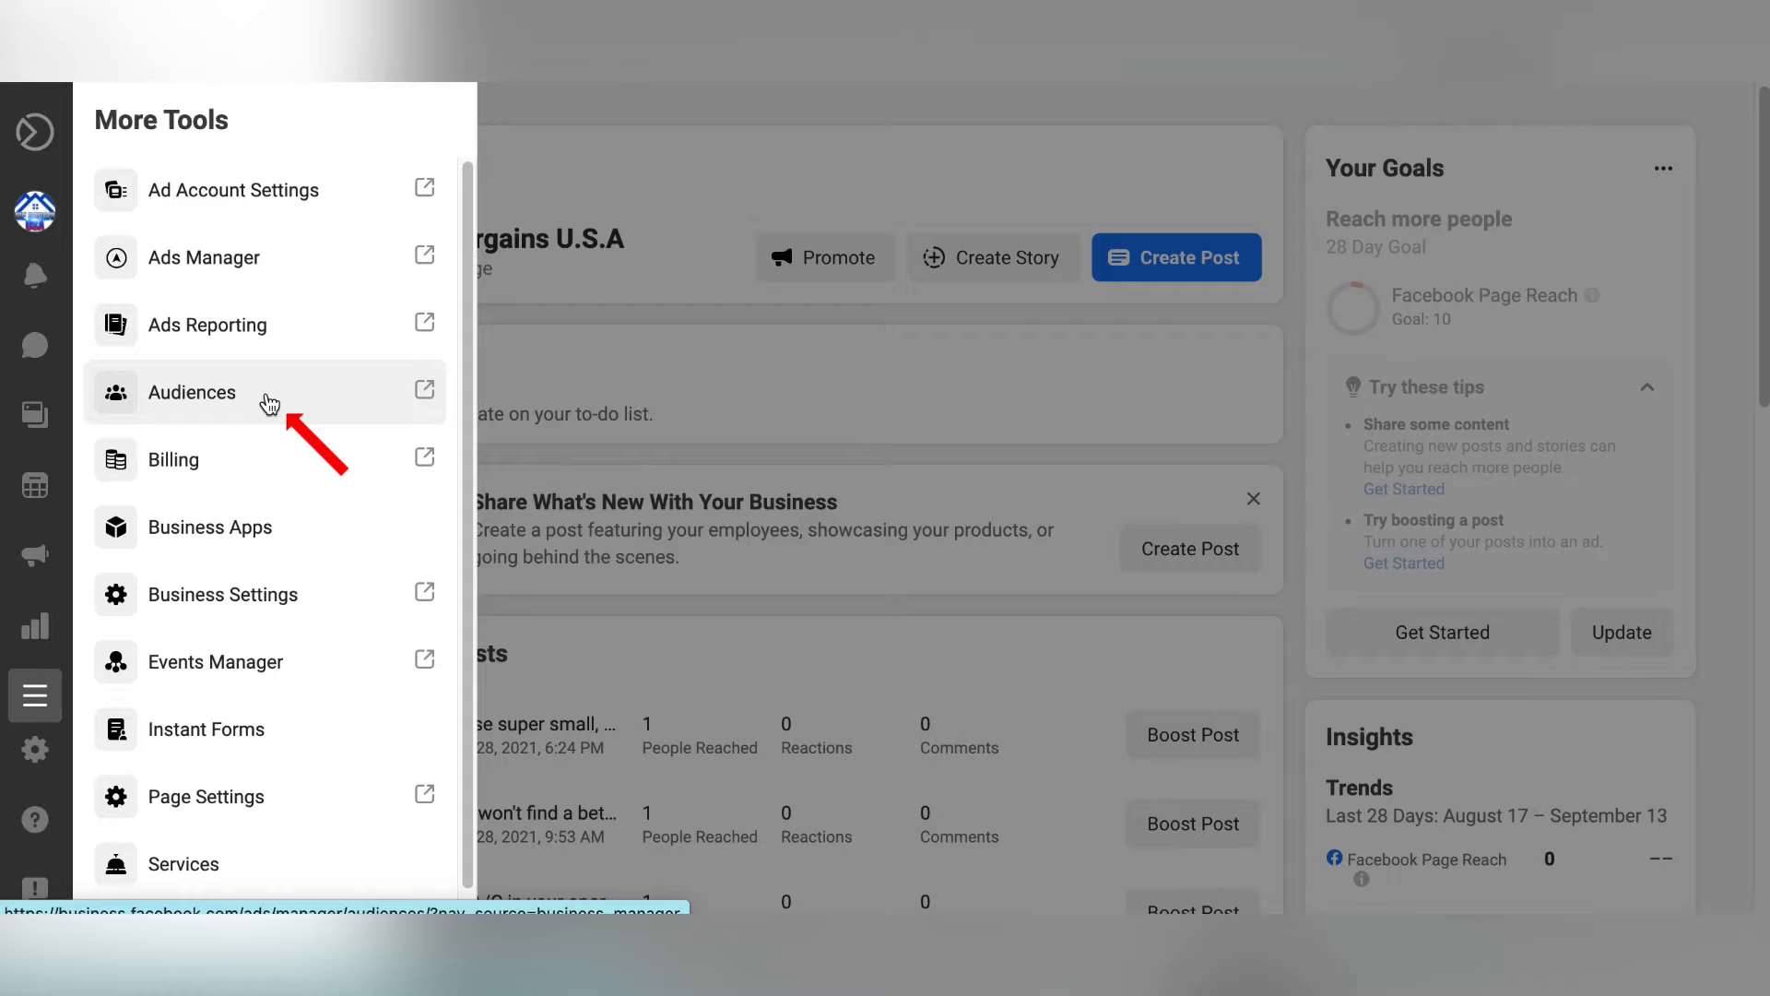
pyautogui.click(226, 261)
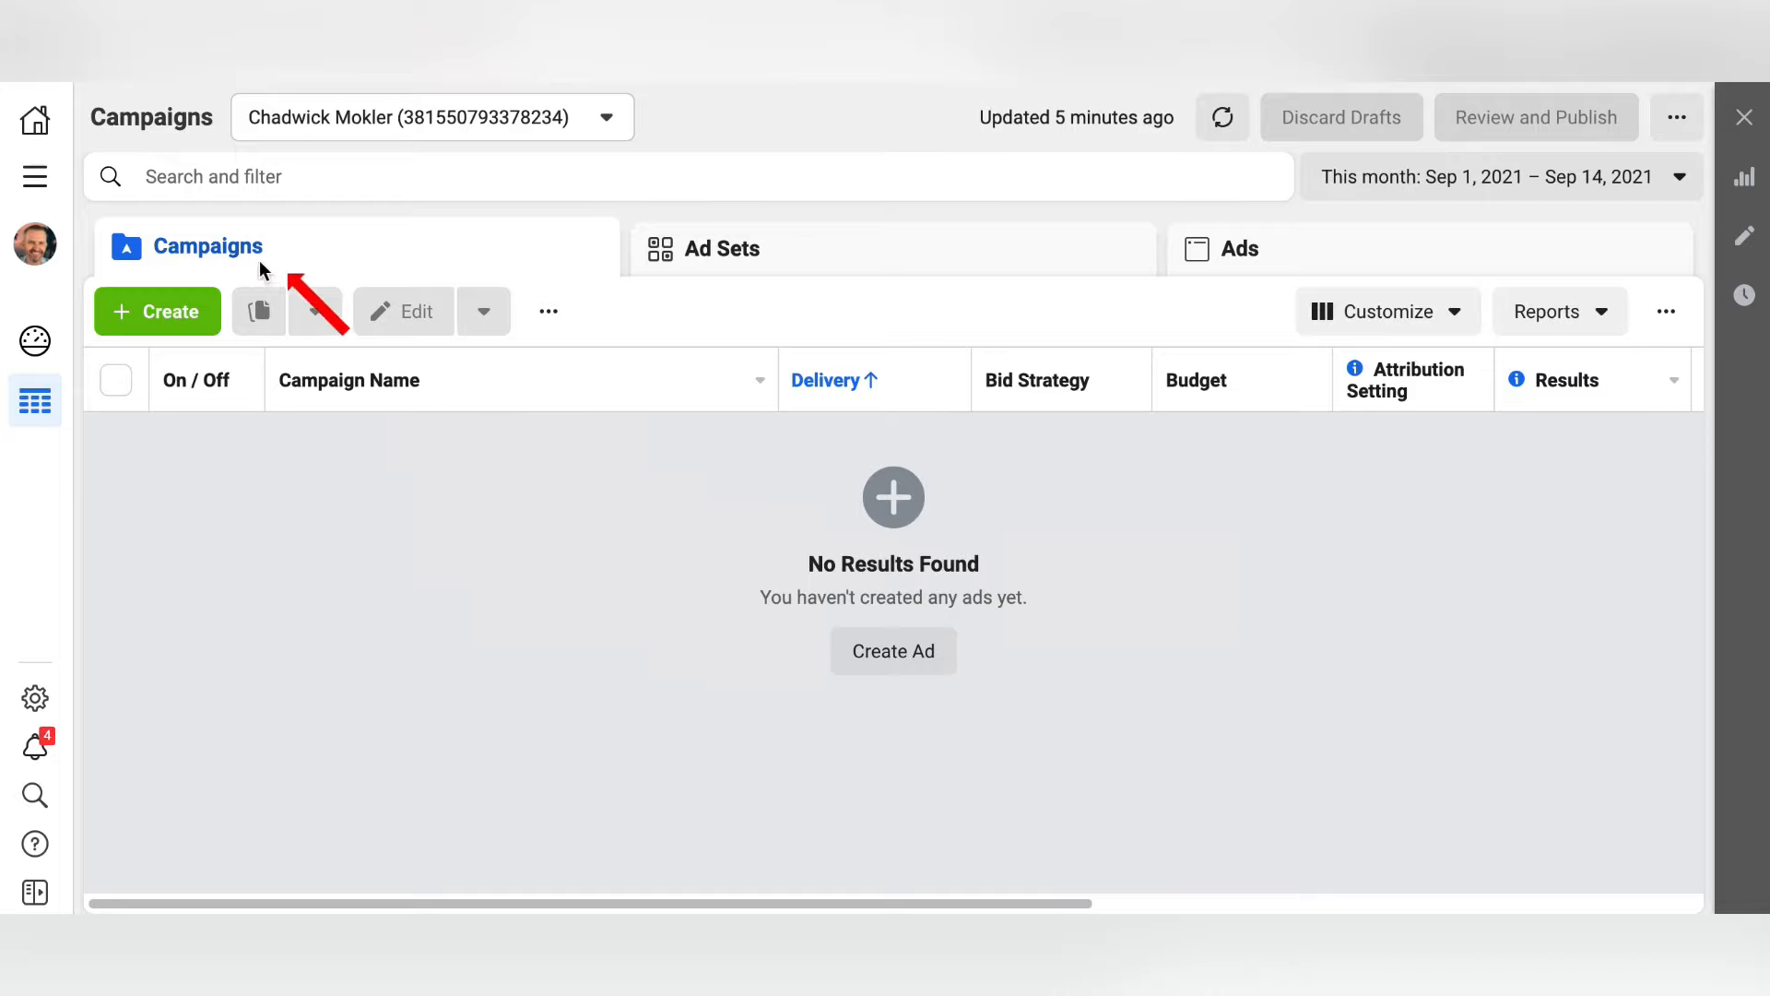
# Create a new ad campaign with the Conversions objective.
pyautogui.click(165, 314)
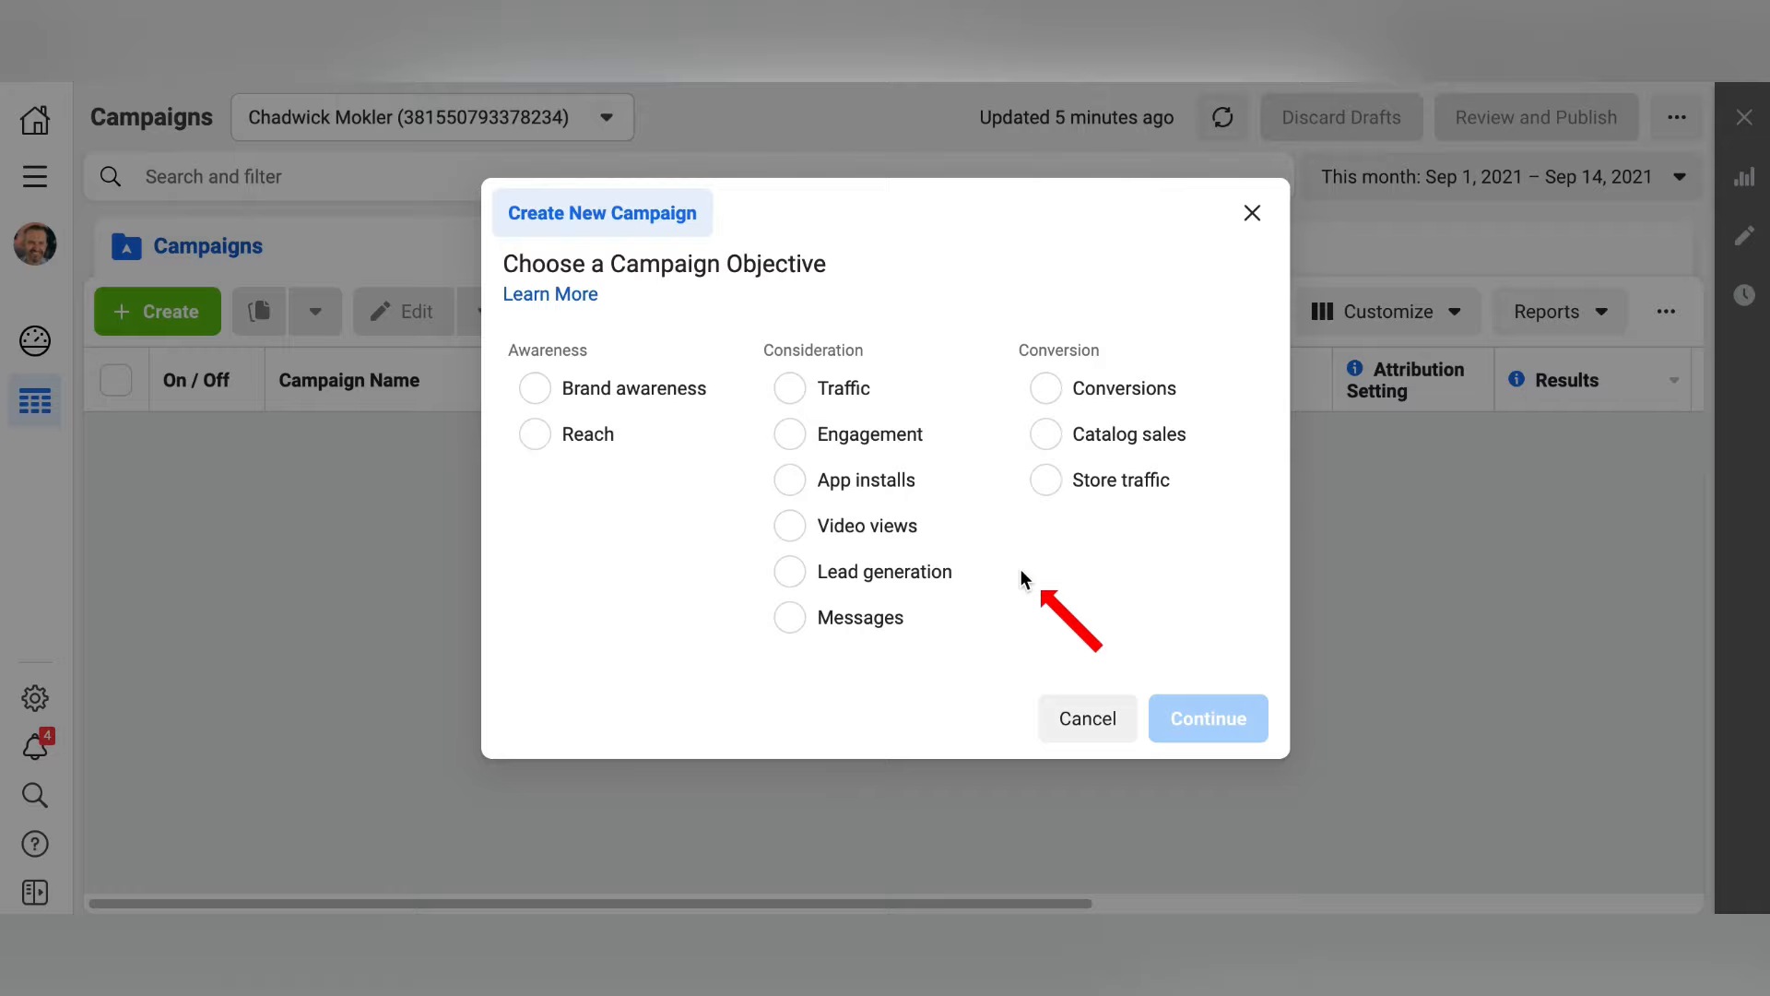
pyautogui.click(1042, 395)
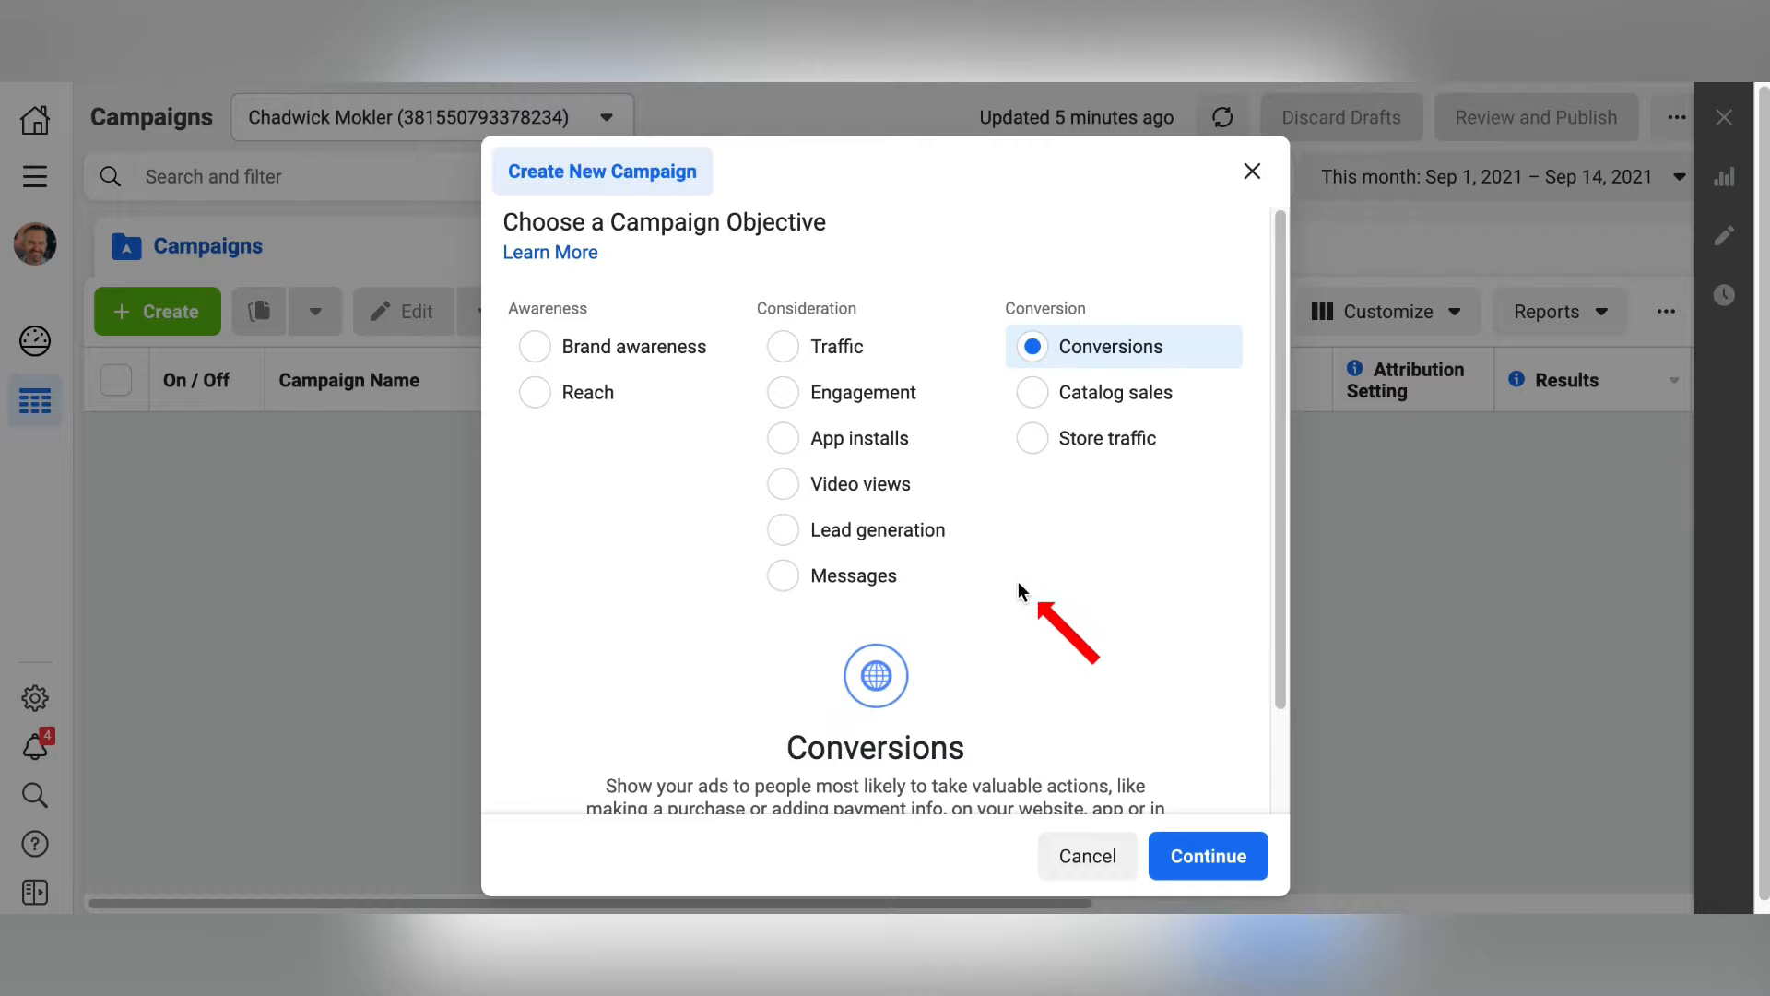
pyautogui.click(1183, 856)
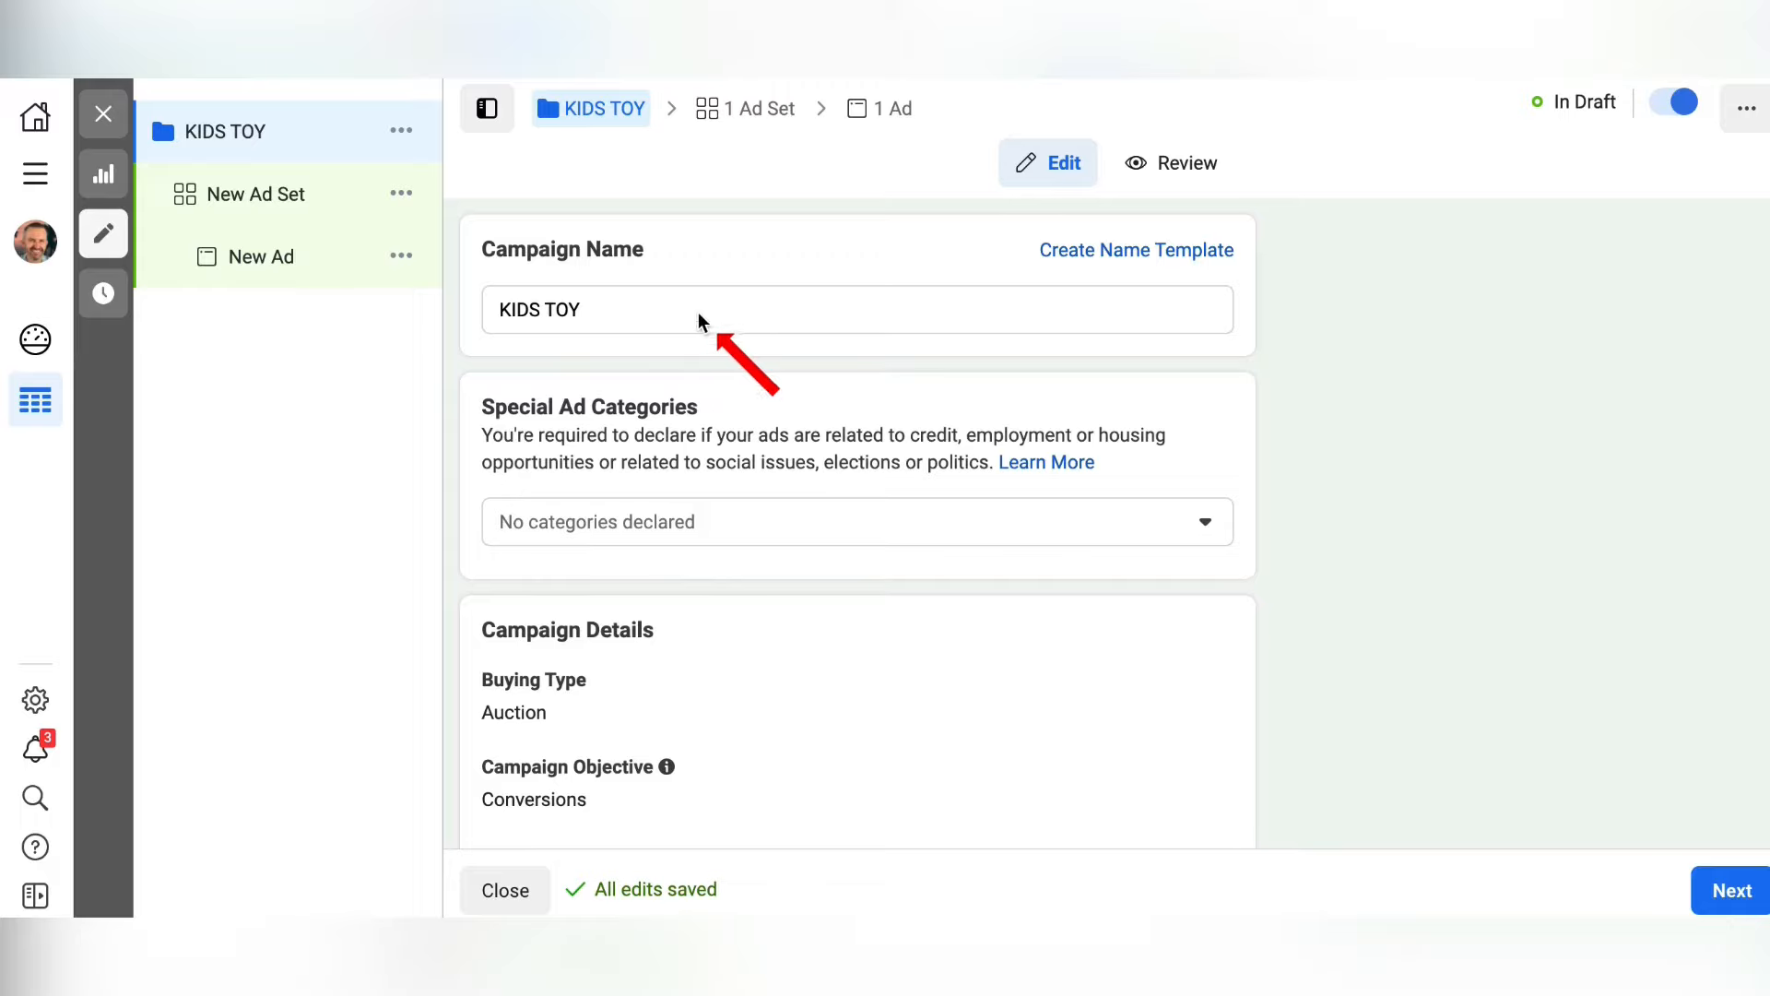
# Examine the special ad category choices for the KIDS TOY campaign without declaring any.
pyautogui.scroll(-1, 734, 364)
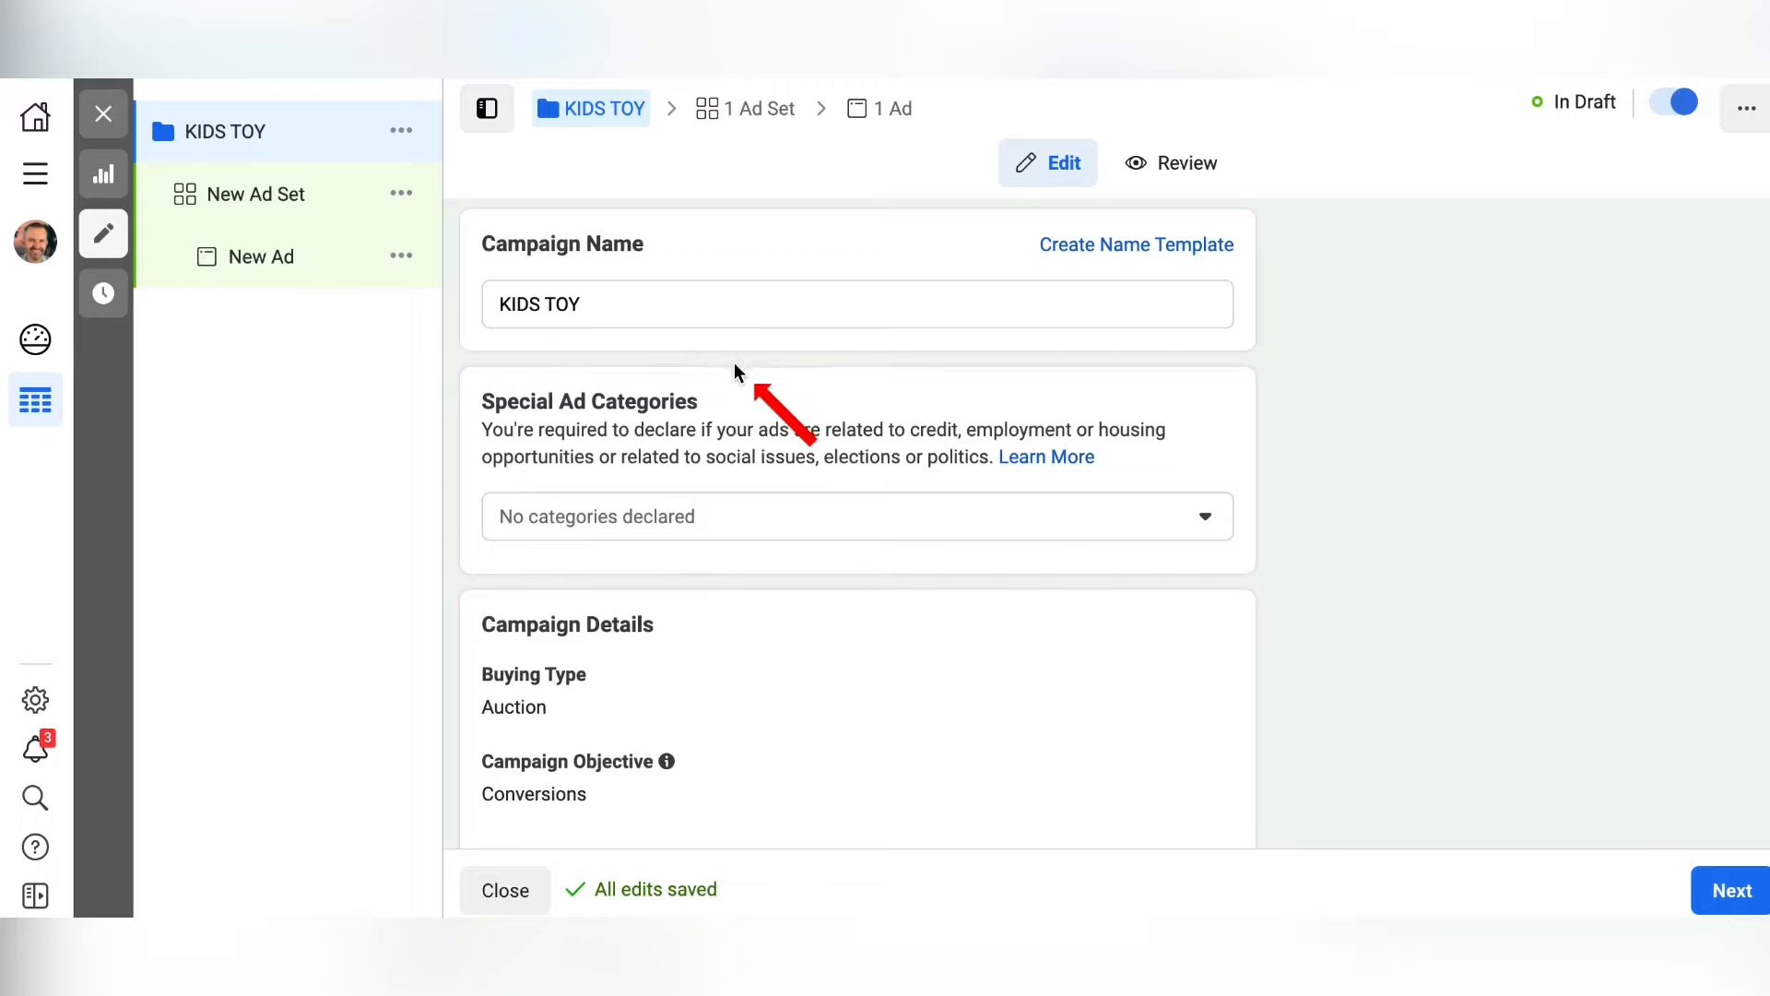
pyautogui.click(1200, 516)
pyautogui.scroll(-3, 1144, 554)
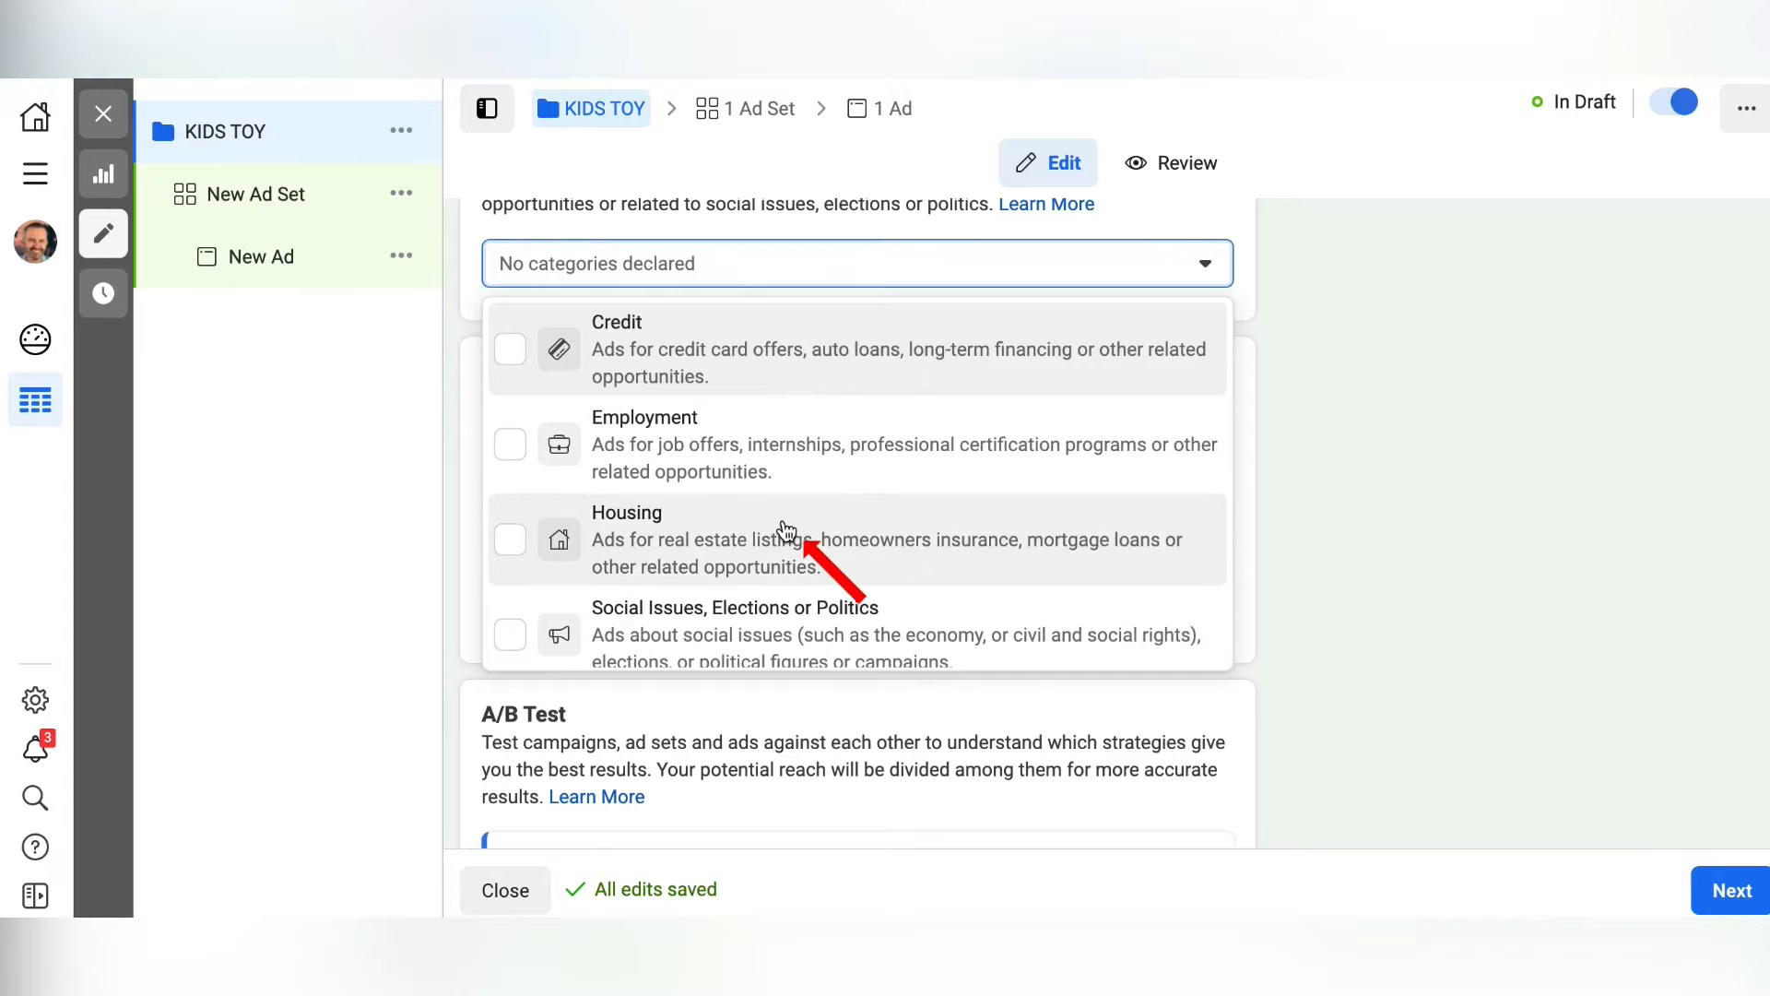
pyautogui.click(1383, 398)
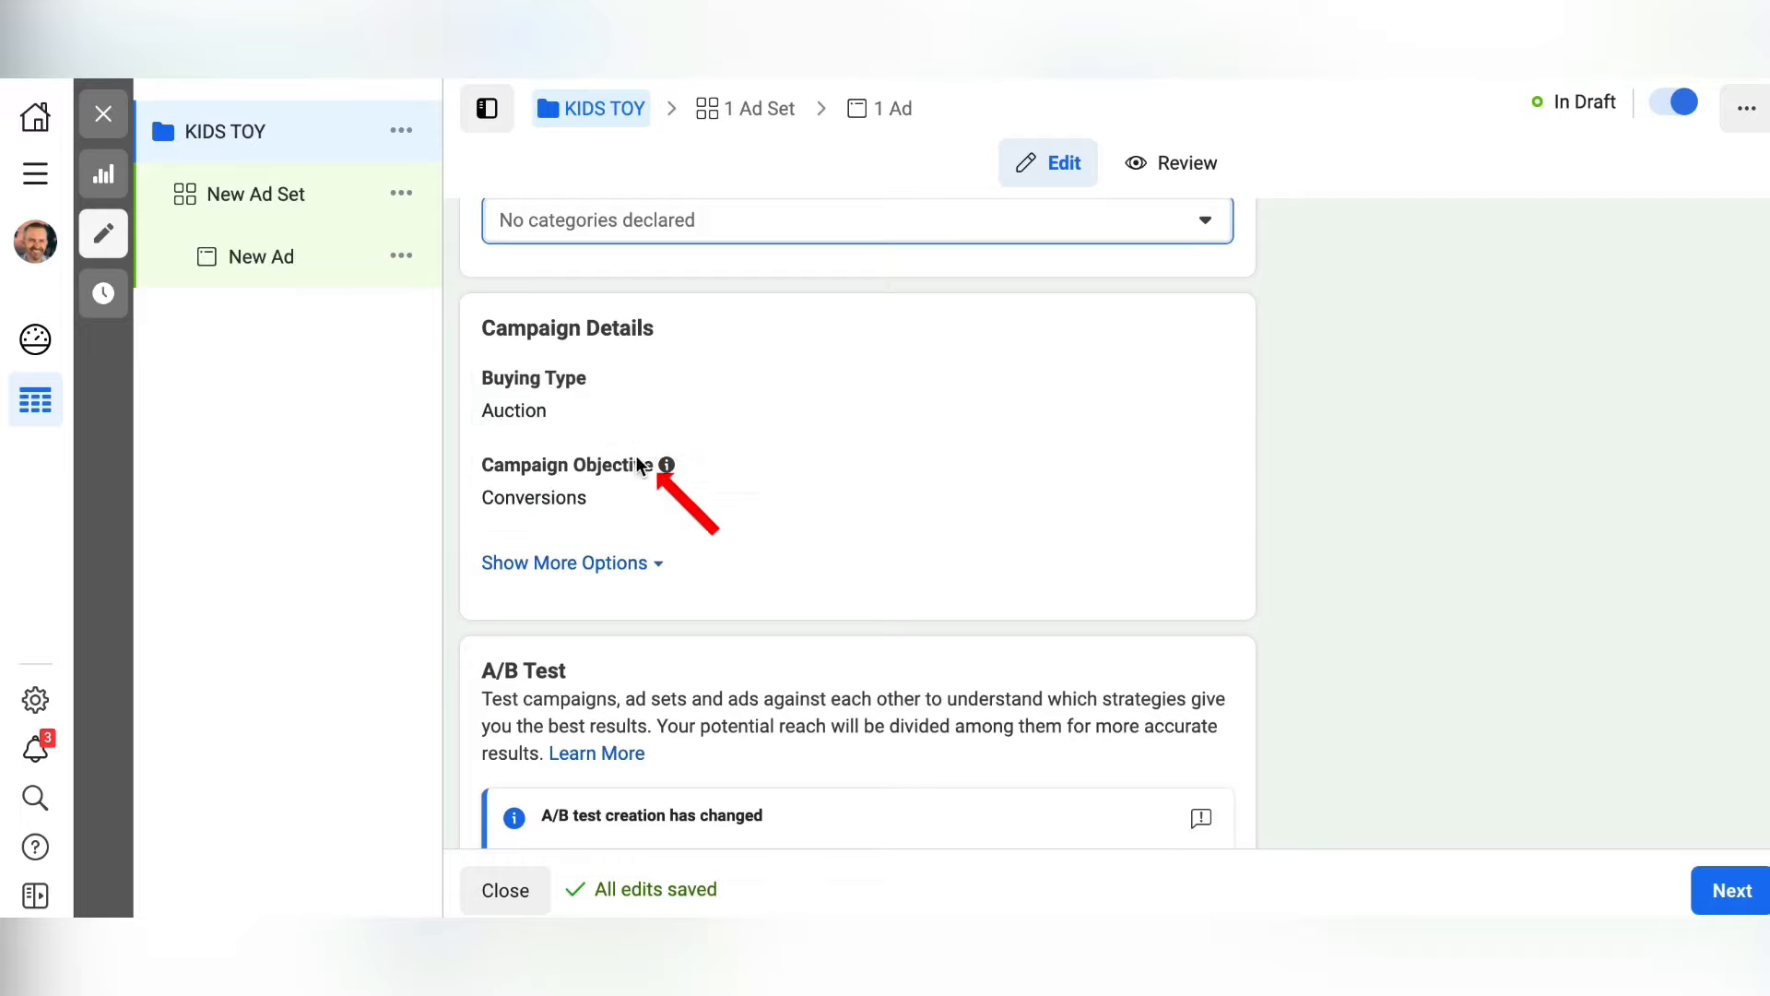
# Turn on Campaign Budget Optimization to view its campaign-level budget options, and switch it back off.
pyautogui.scroll(-2, 681, 498)
pyautogui.scroll(-2, 690, 504)
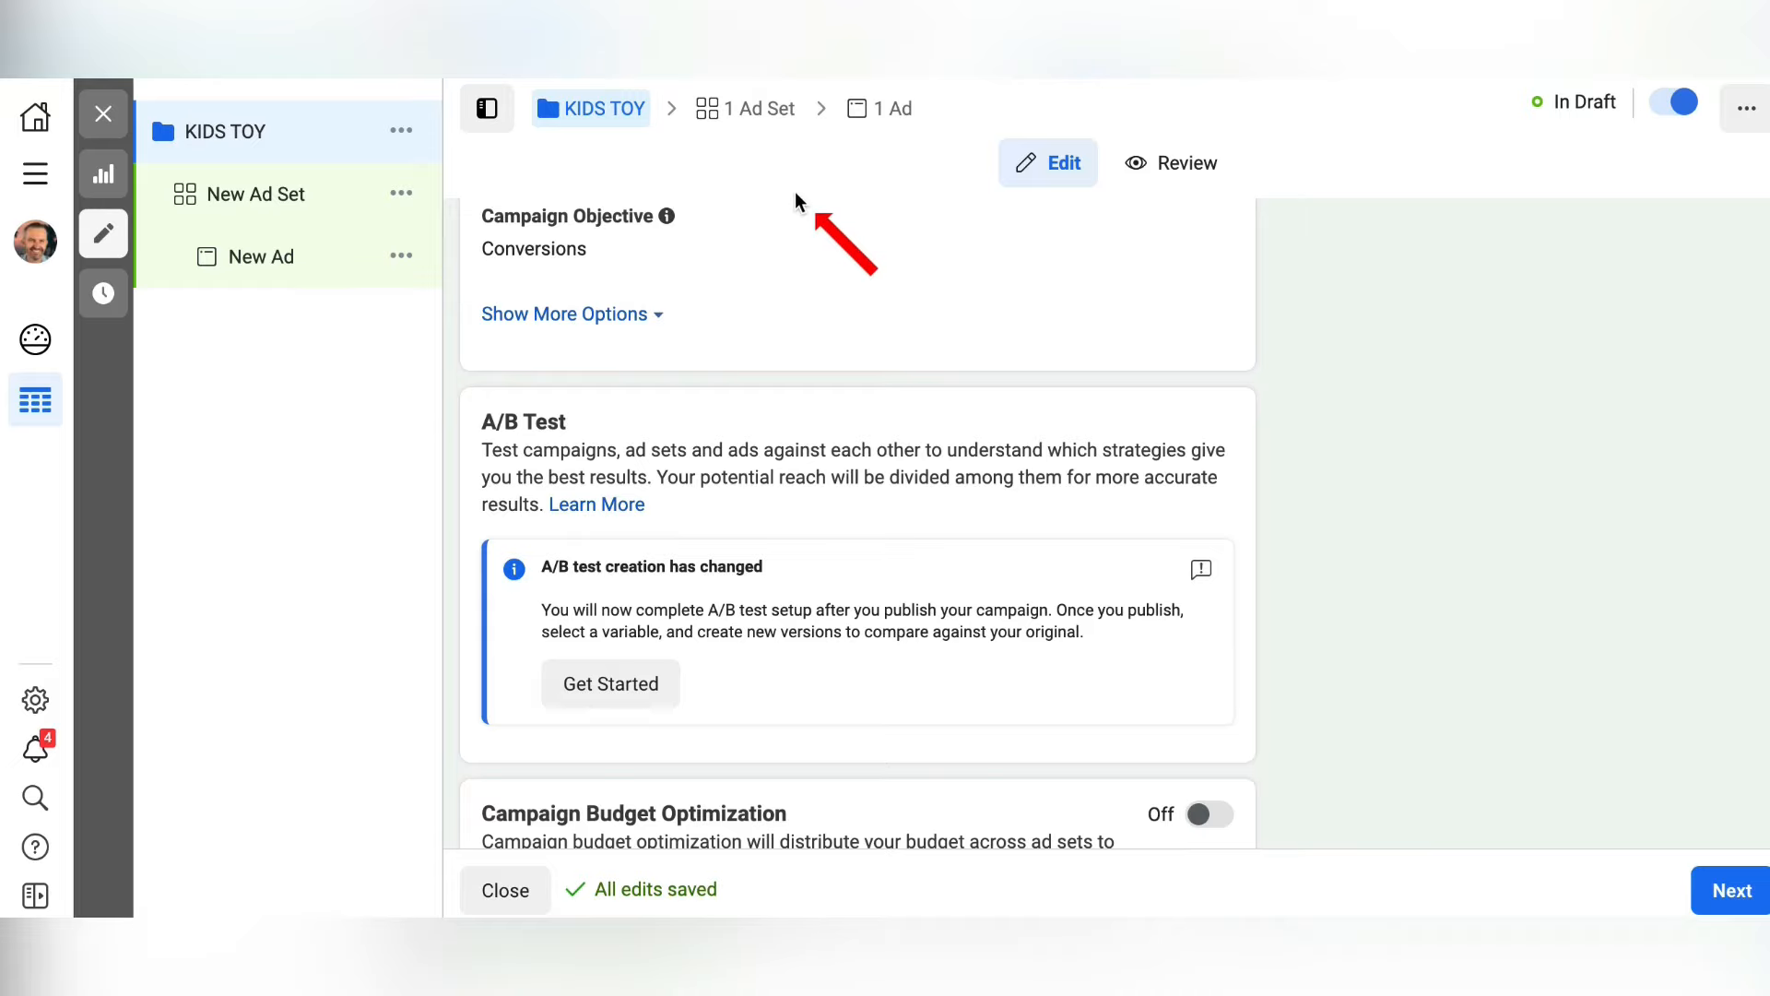
pyautogui.scroll(-2, 830, 480)
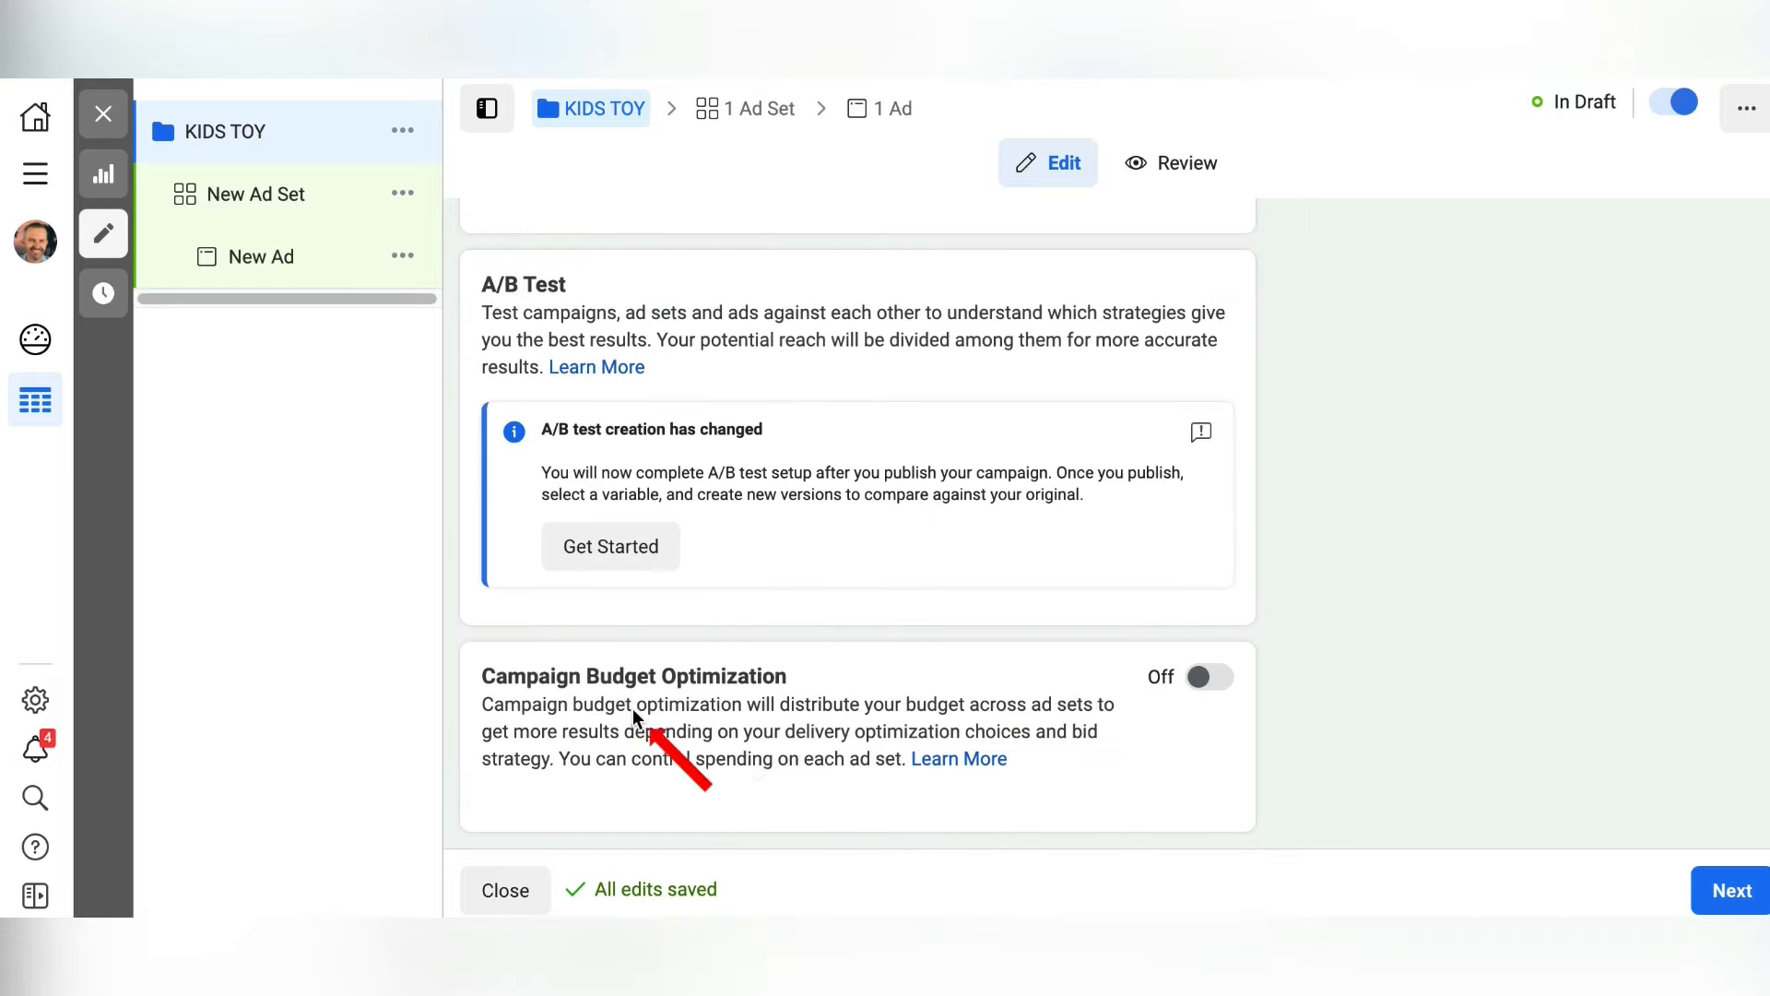
pyautogui.click(1195, 678)
pyautogui.moveTo(1045, 692)
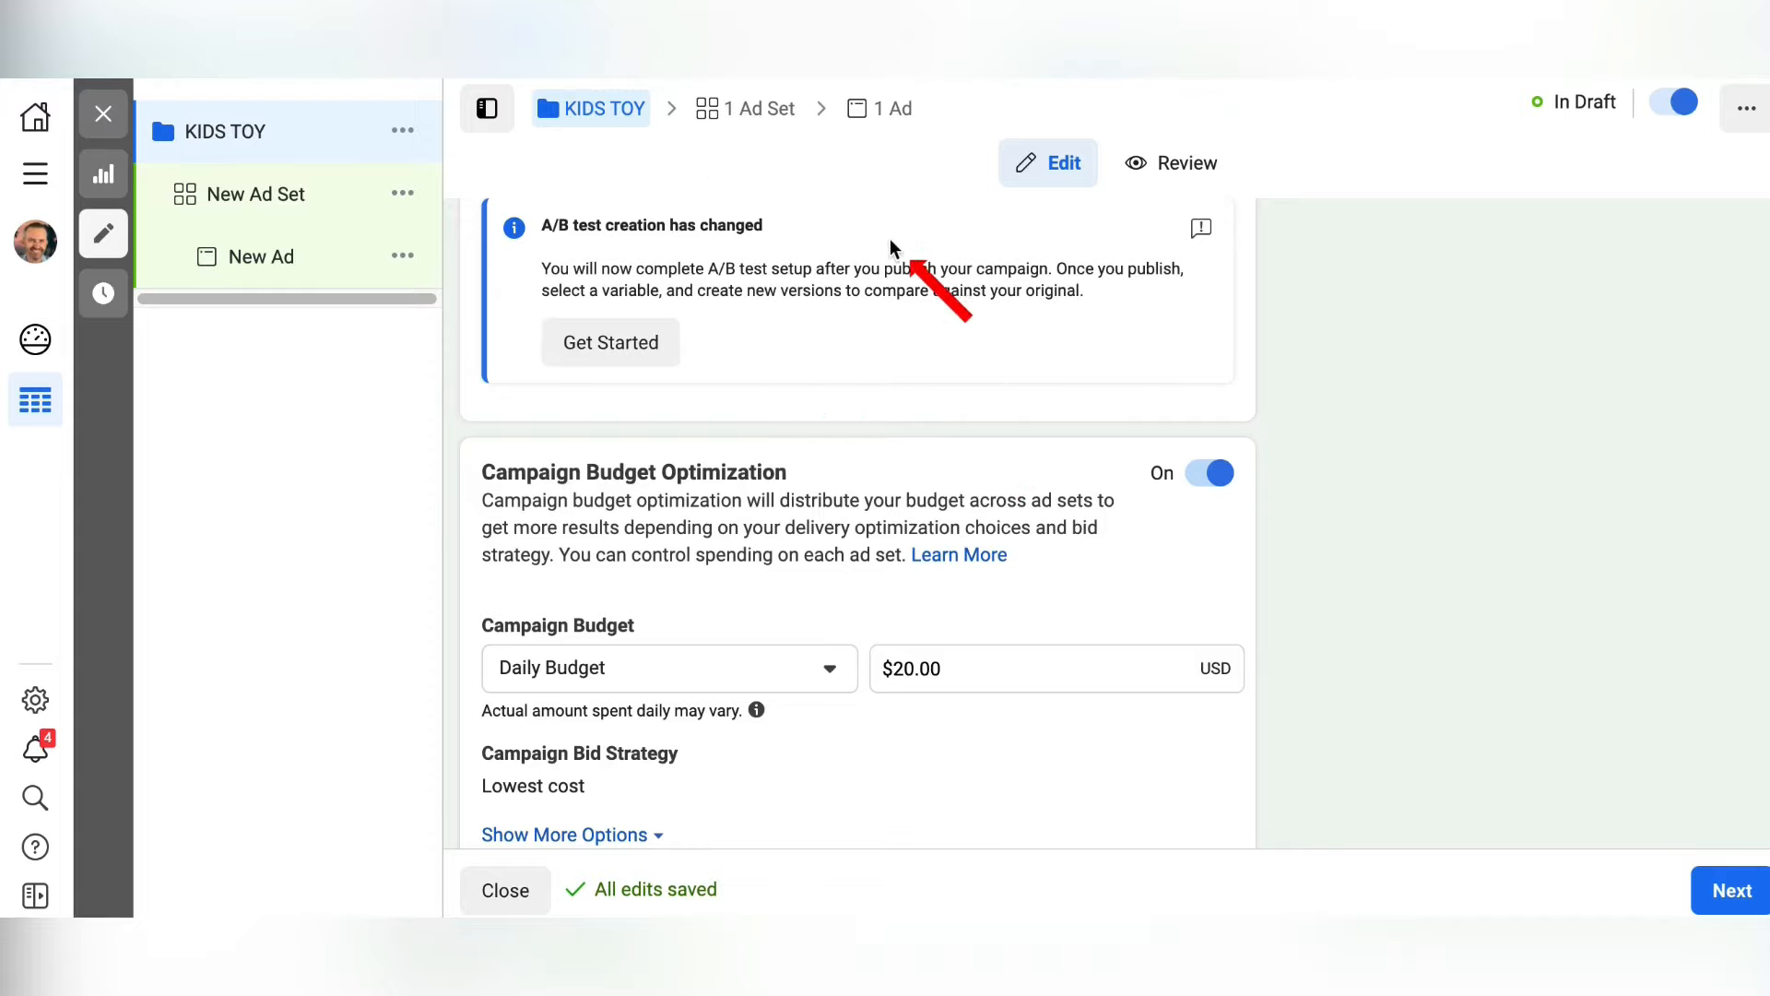
pyautogui.click(1212, 475)
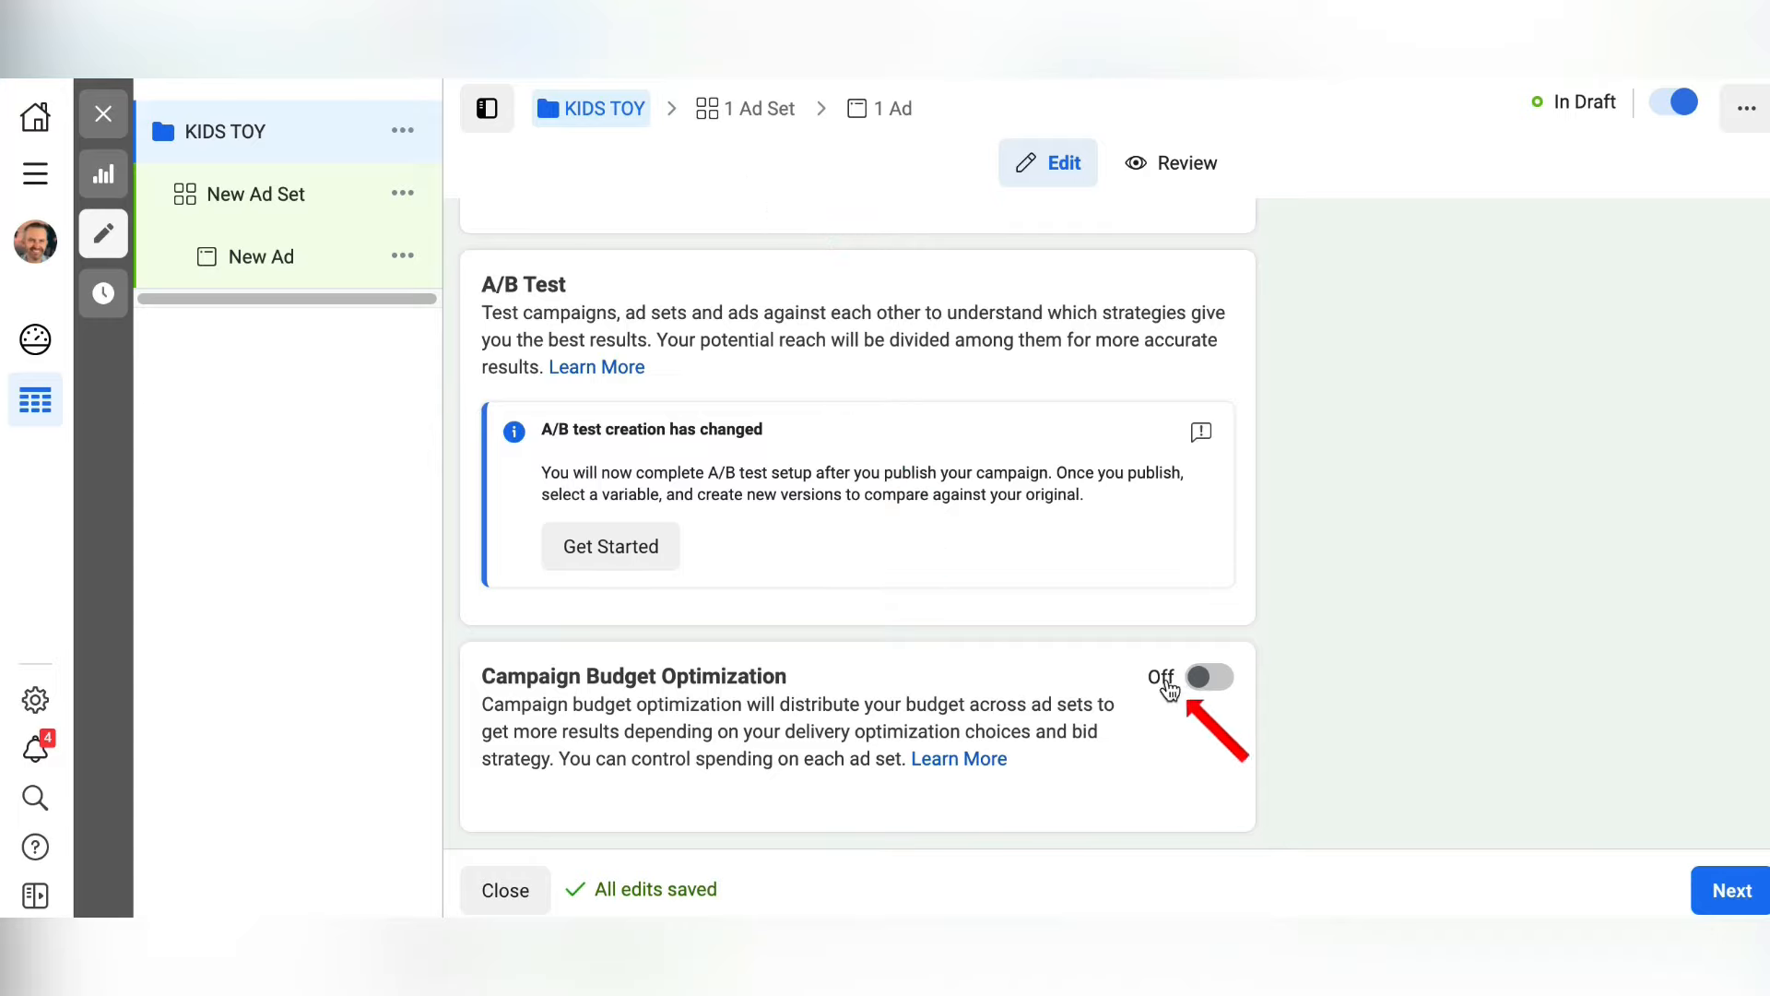
pyautogui.click(1201, 681)
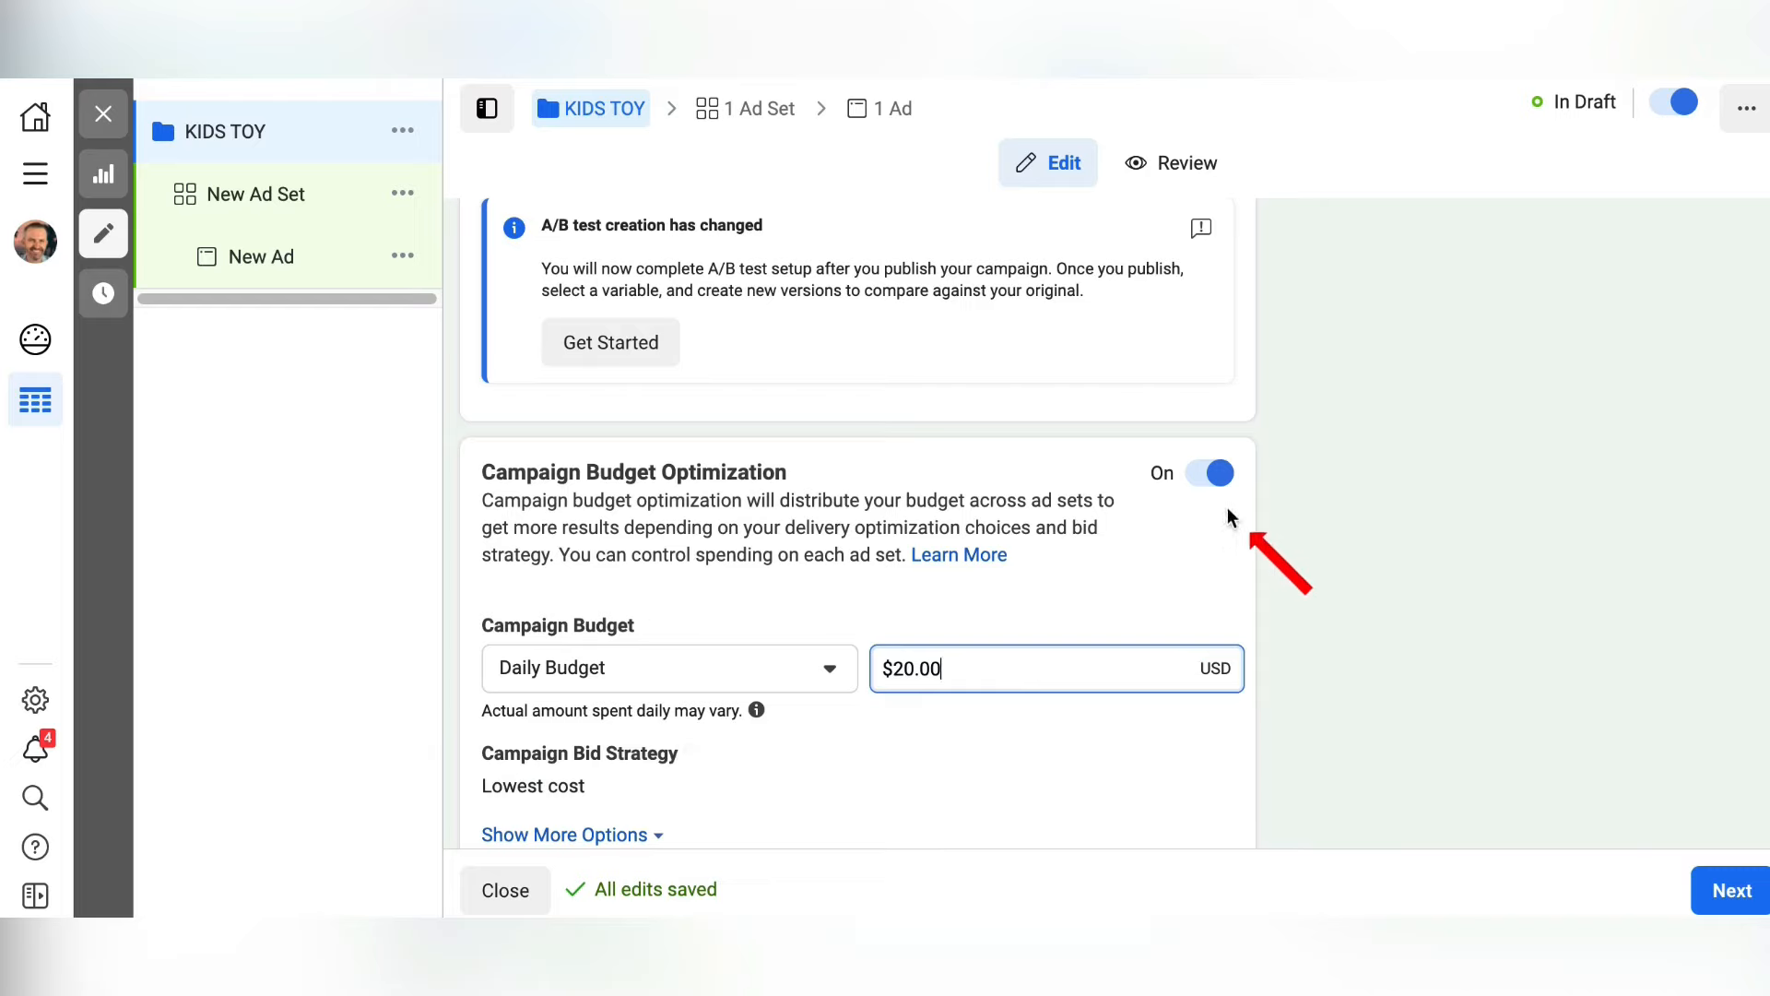
pyautogui.click(1218, 474)
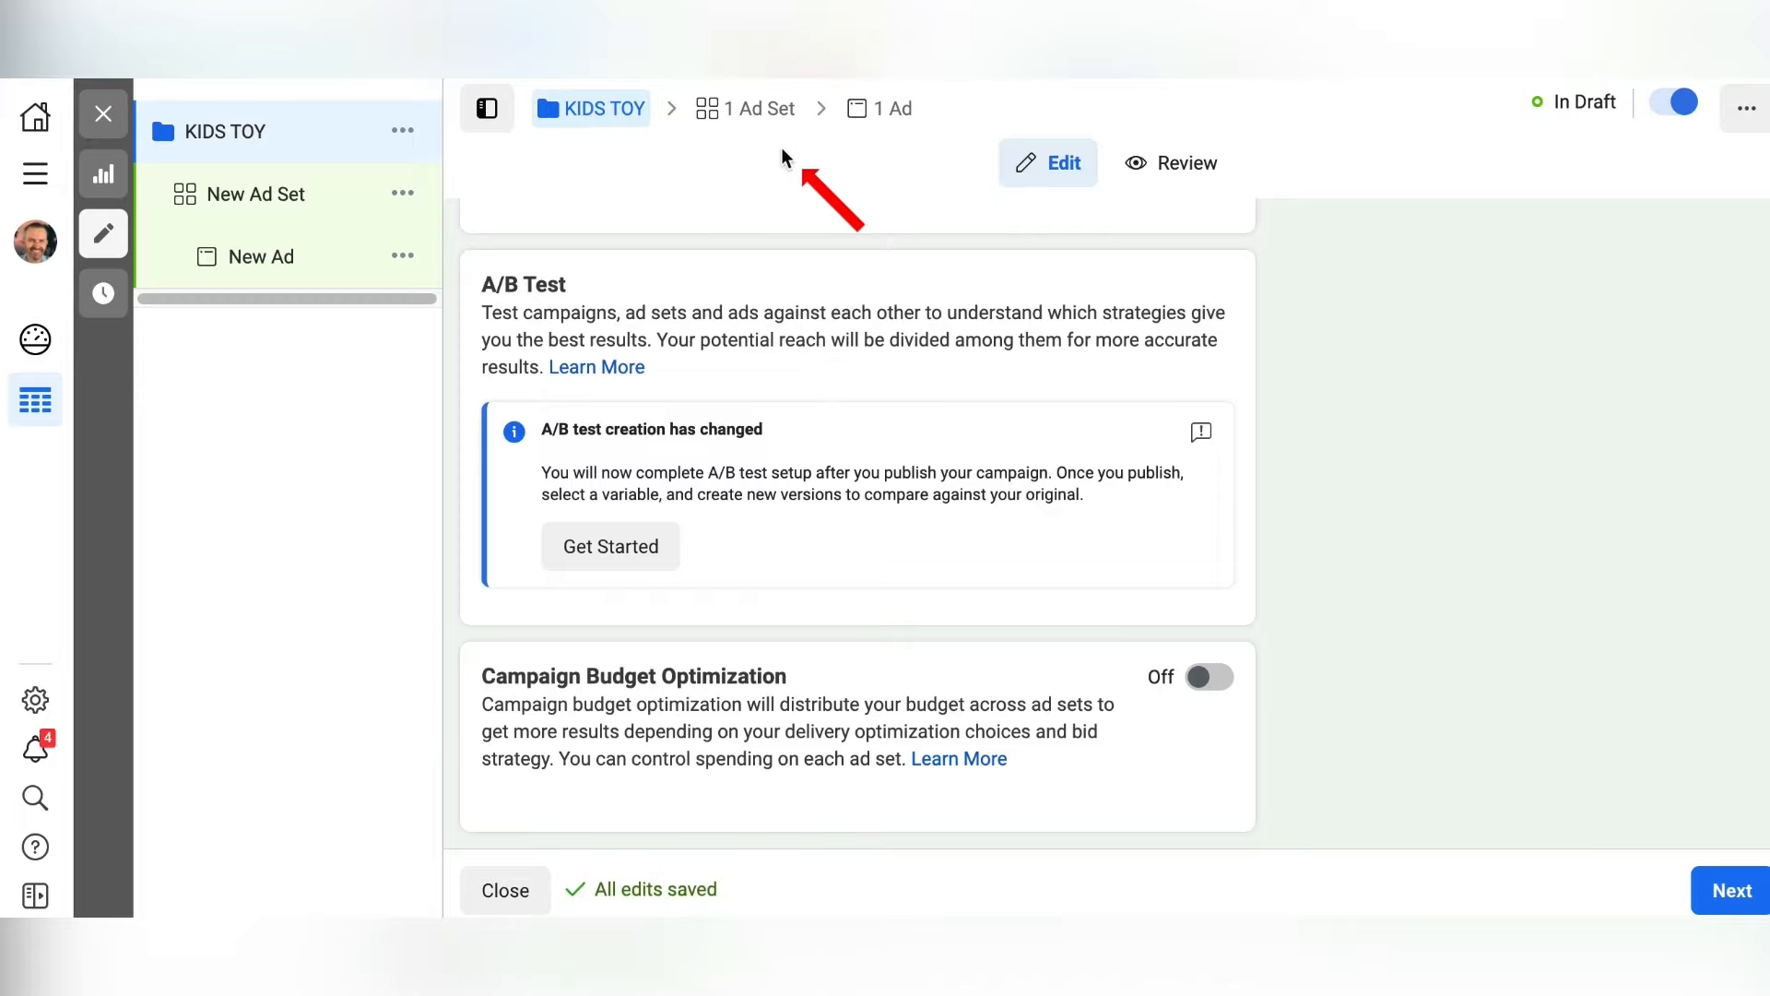
# Continue from the campaign to its ad set and set the ad set's daily budget to $5.00.
pyautogui.click(1730, 896)
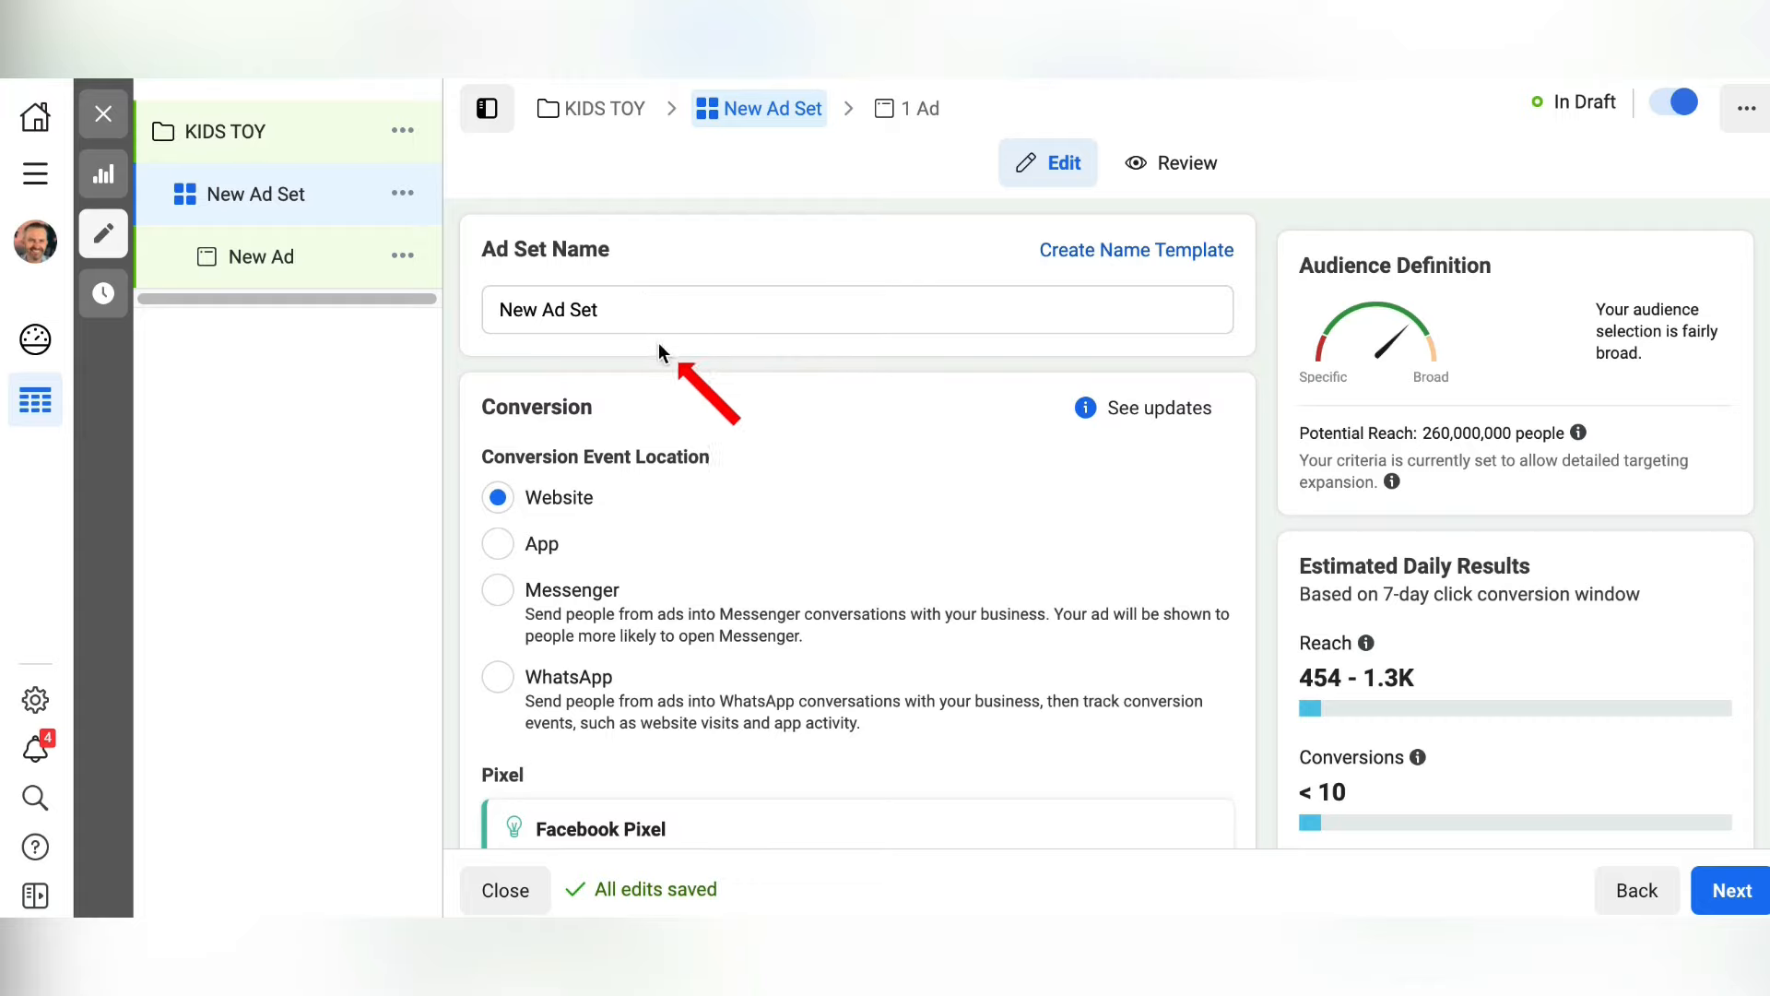
pyautogui.scroll(-1, 715, 472)
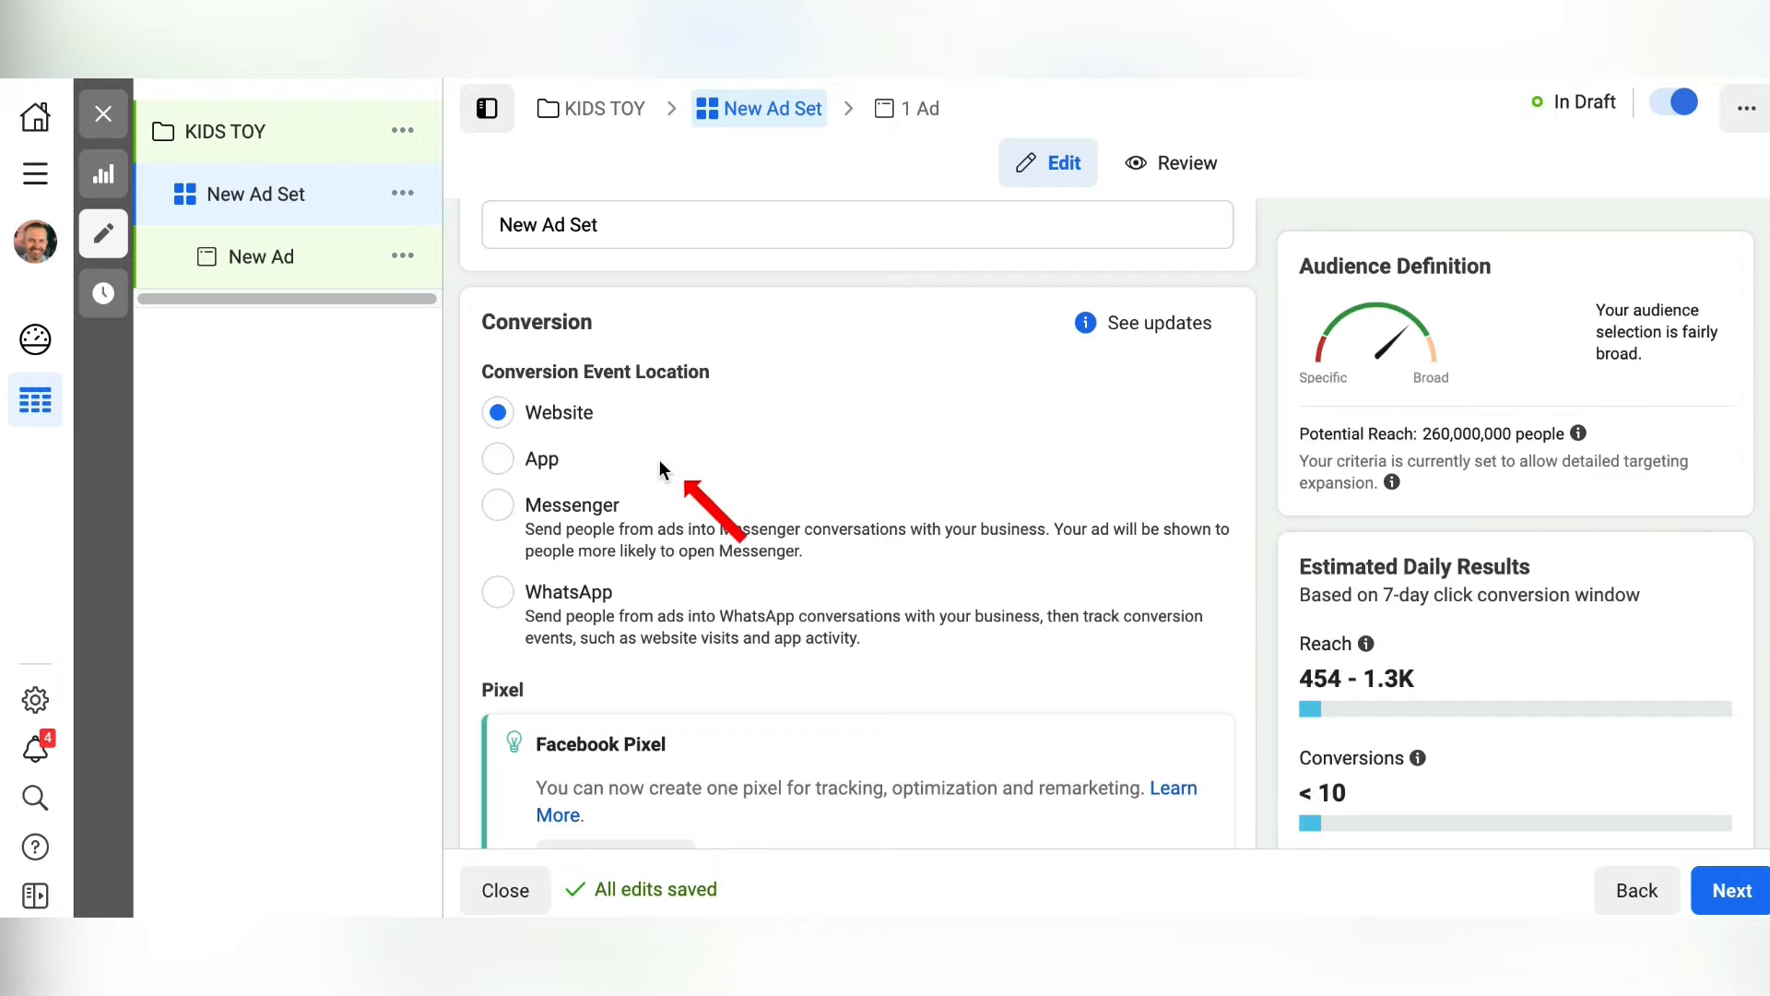
pyautogui.scroll(-4, 696, 520)
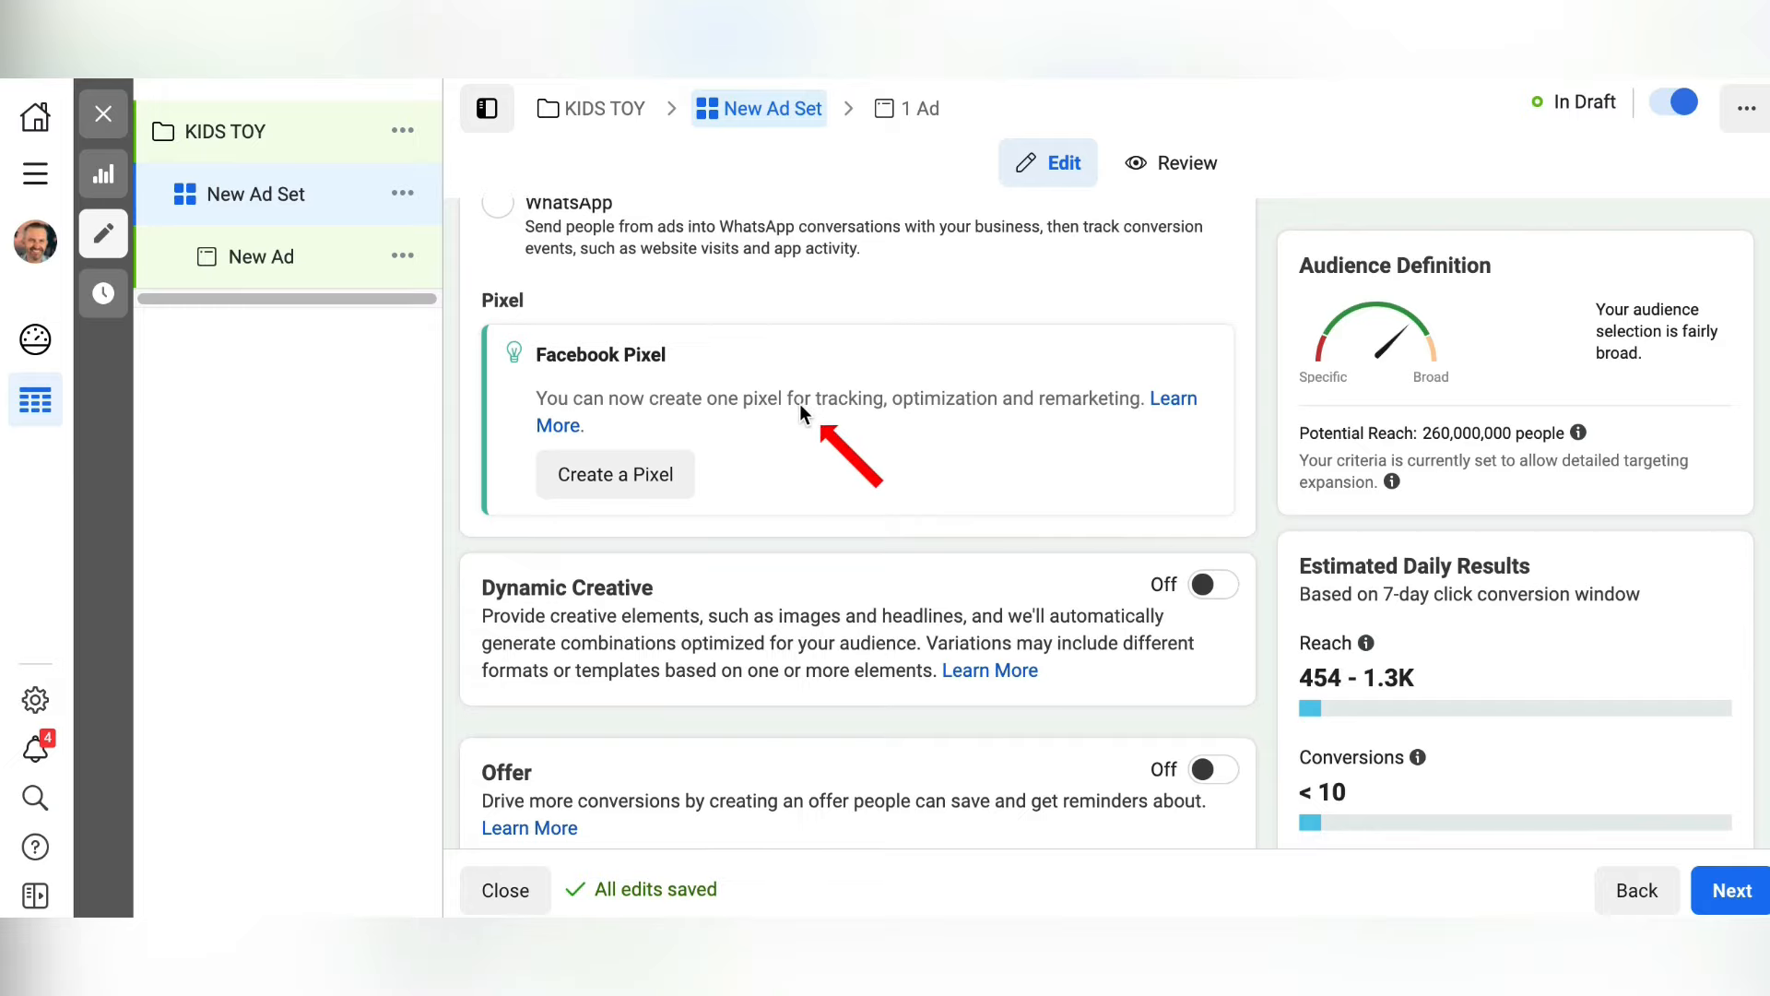
pyautogui.scroll(-2, 797, 573)
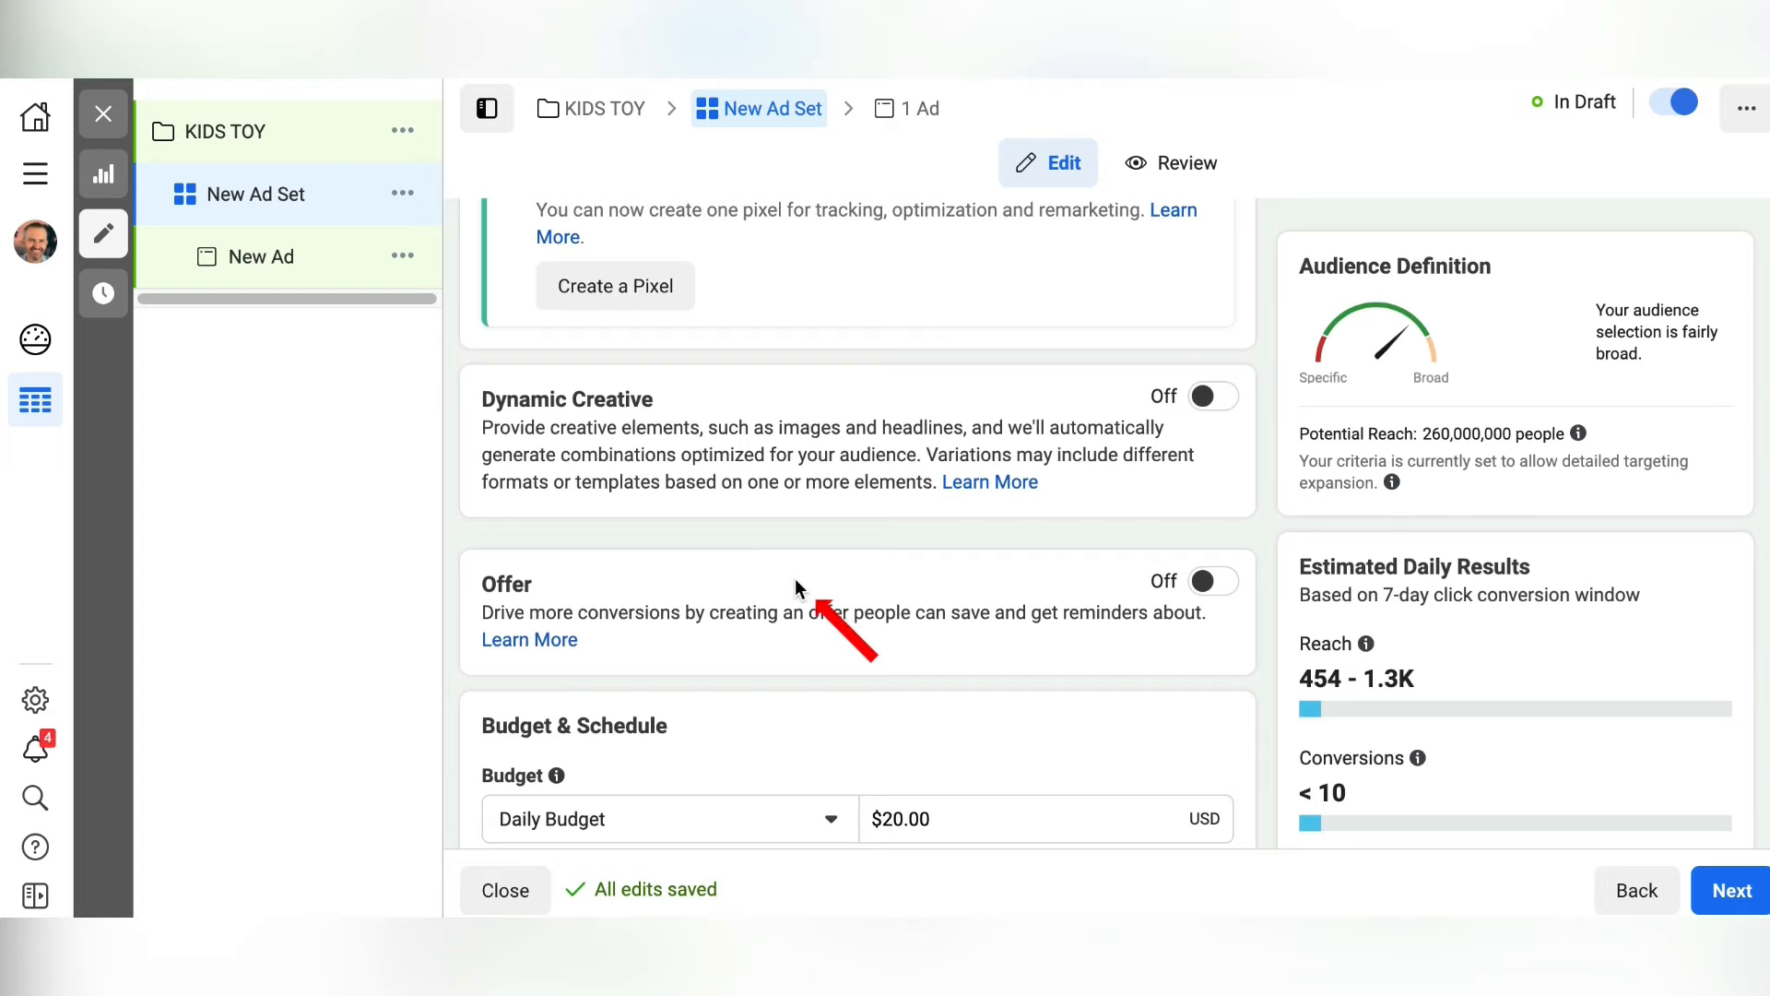
pyautogui.scroll(-1, 796, 578)
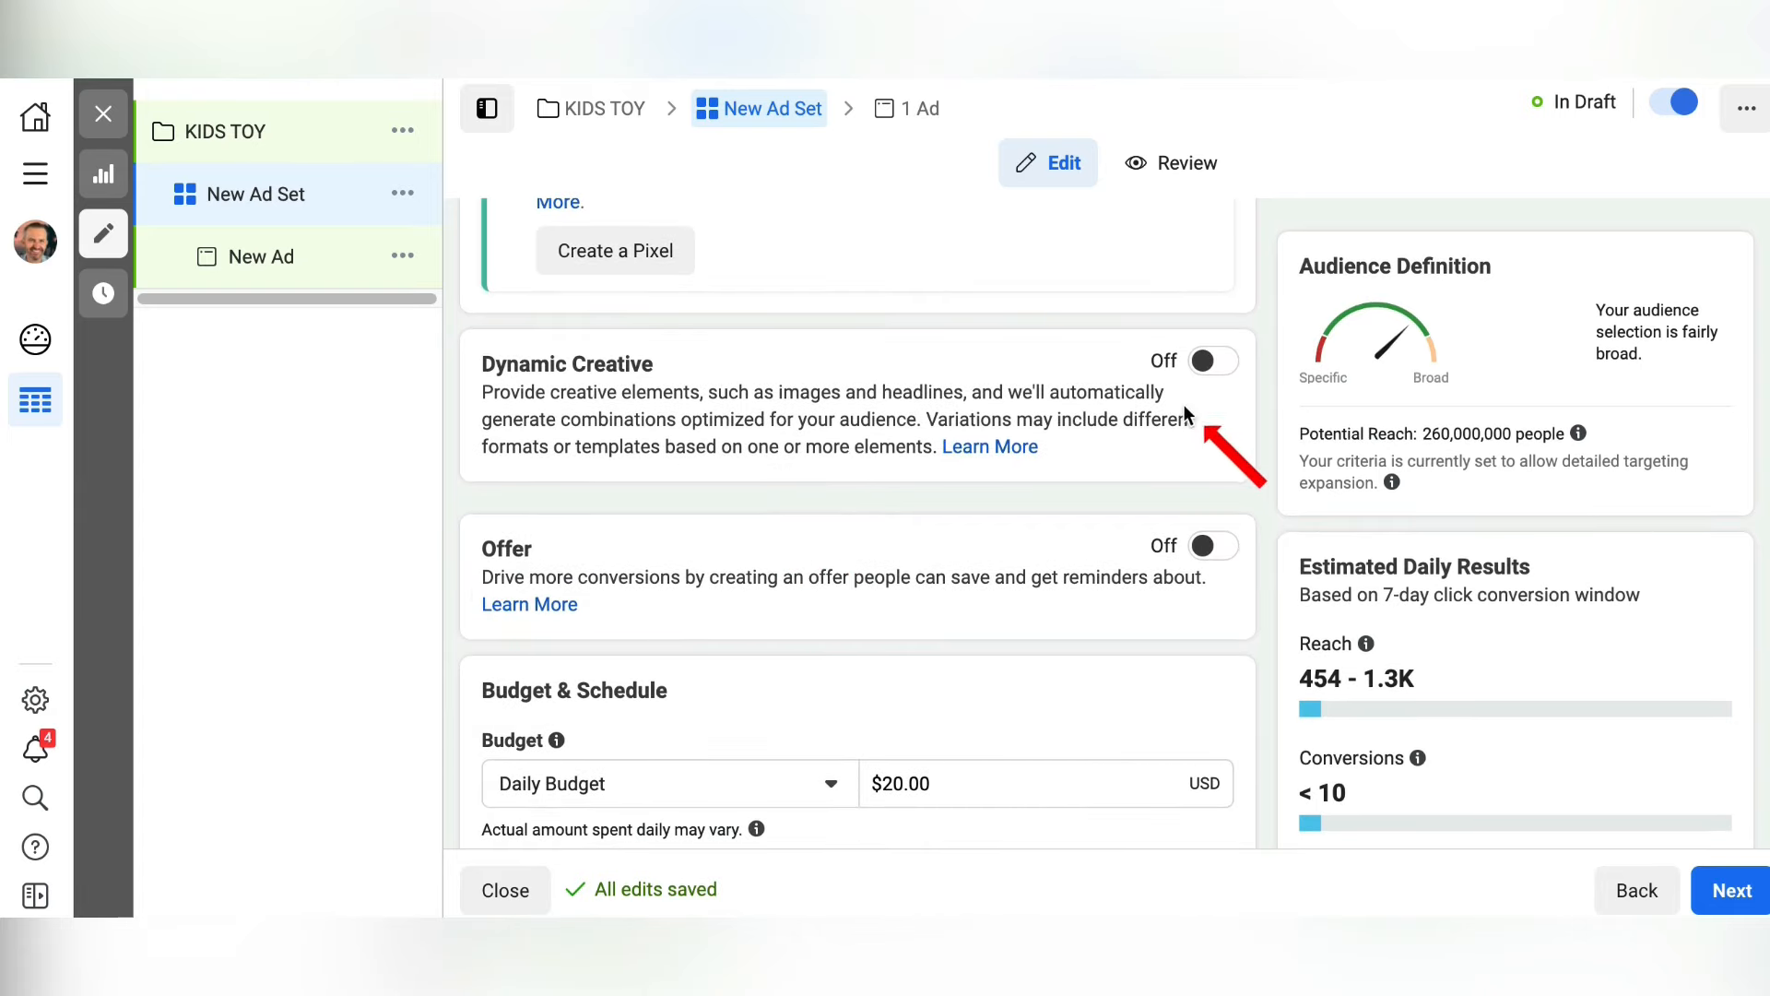
pyautogui.scroll(-1, 1076, 471)
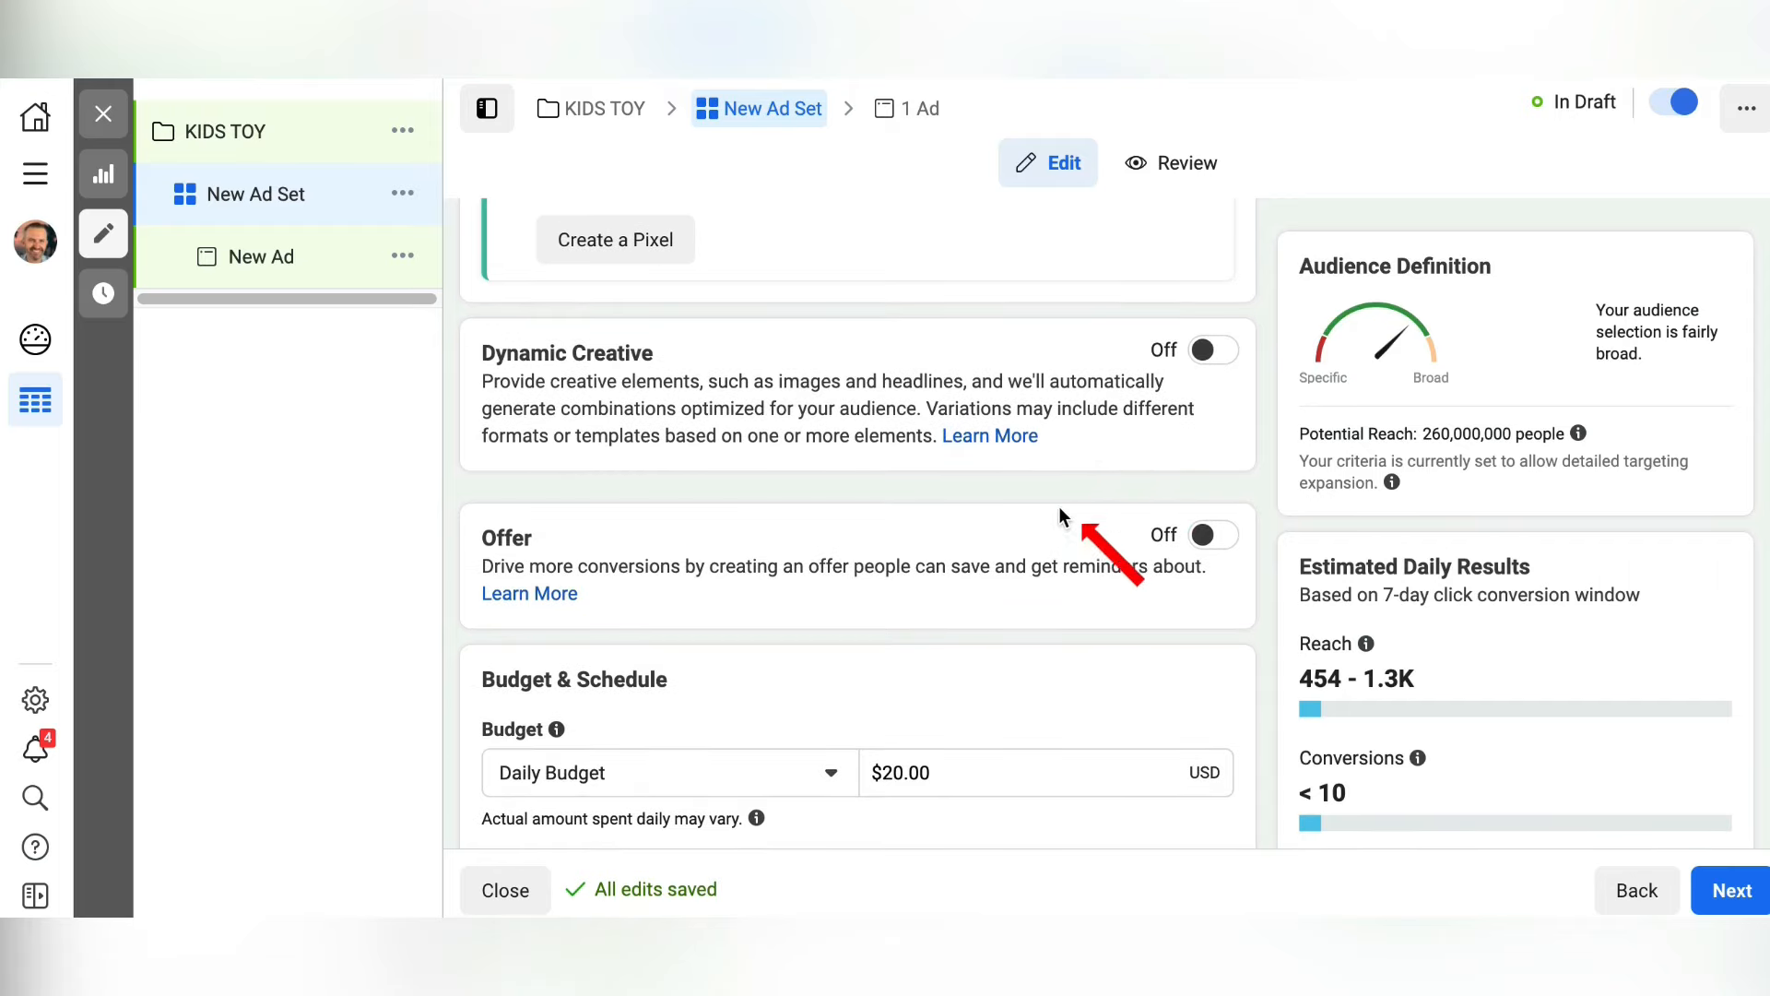
pyautogui.scroll(-2, 1045, 524)
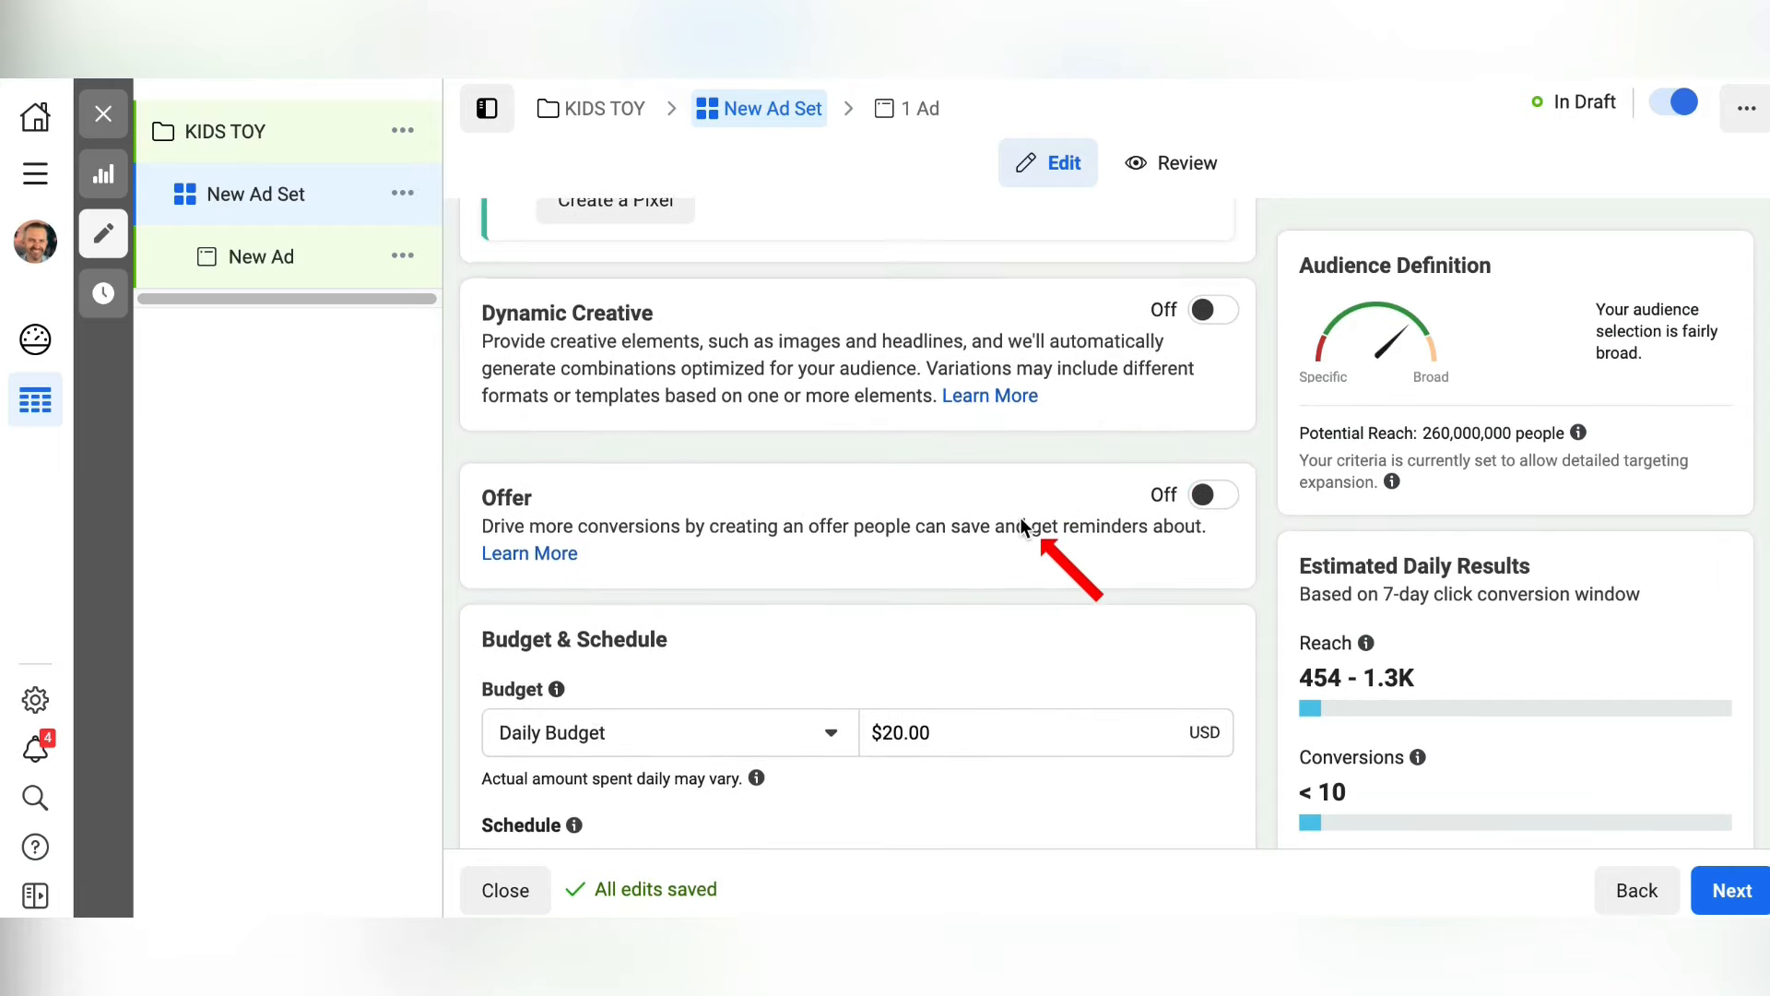
pyautogui.scroll(-4, 1017, 522)
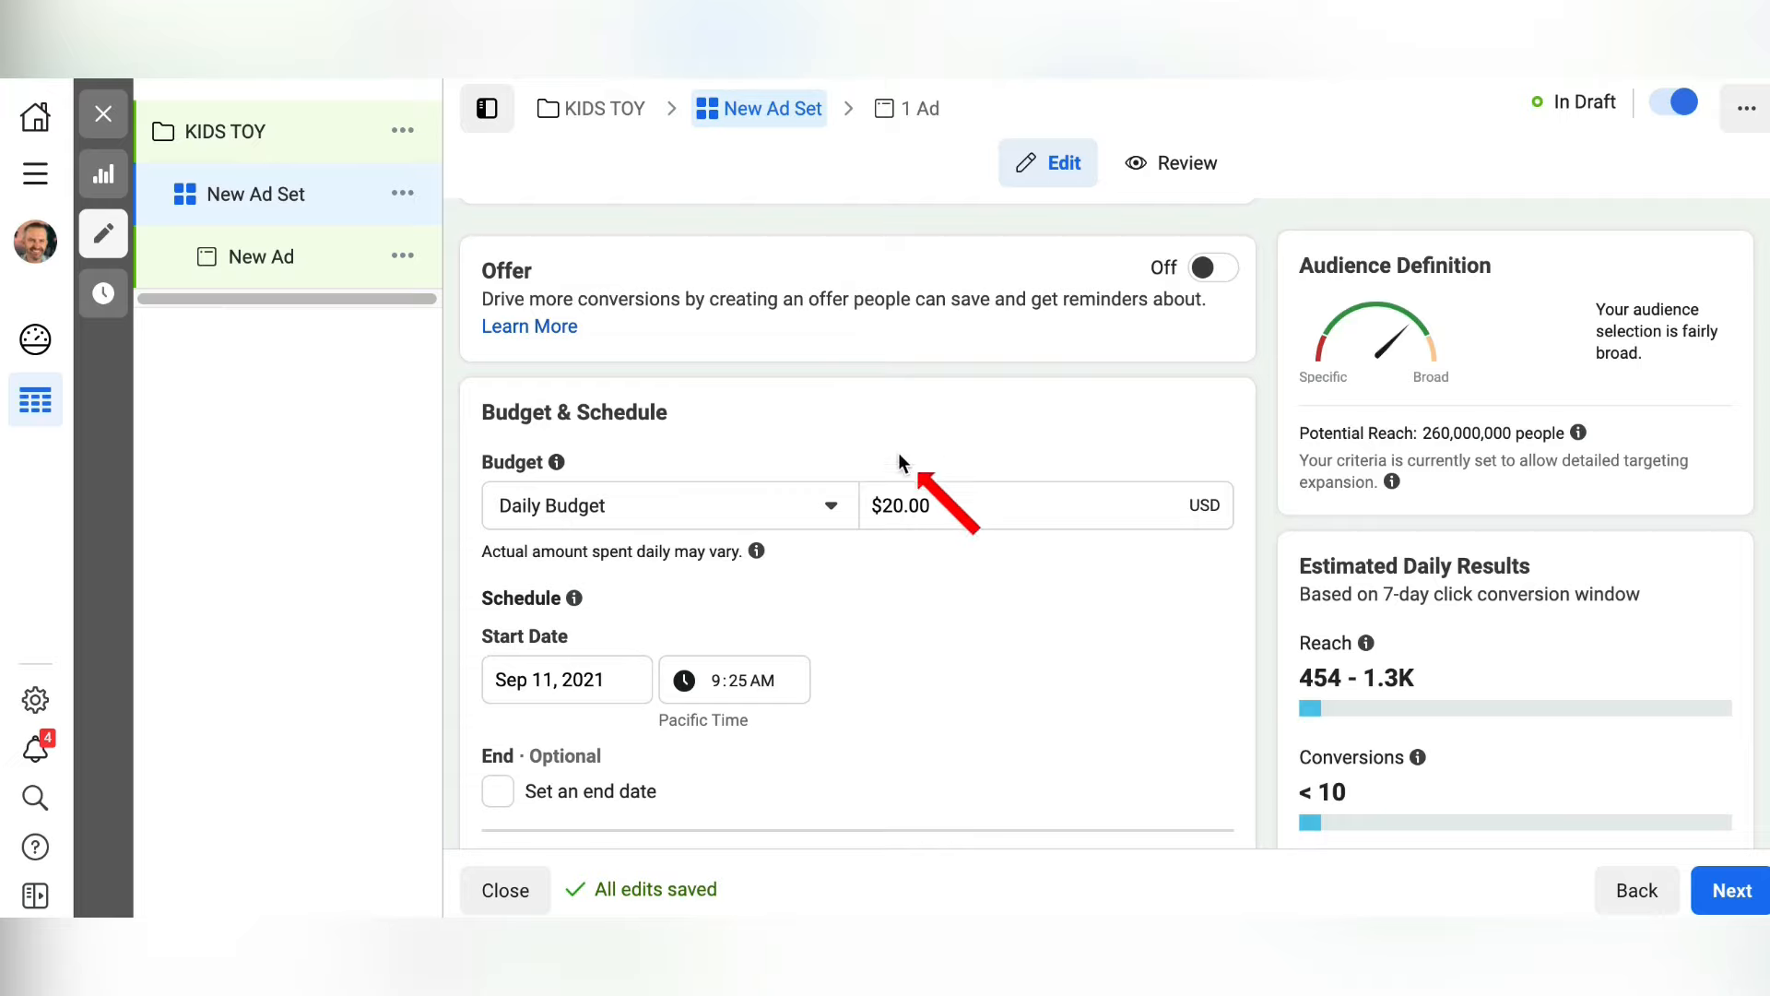
pyautogui.click(906, 528)
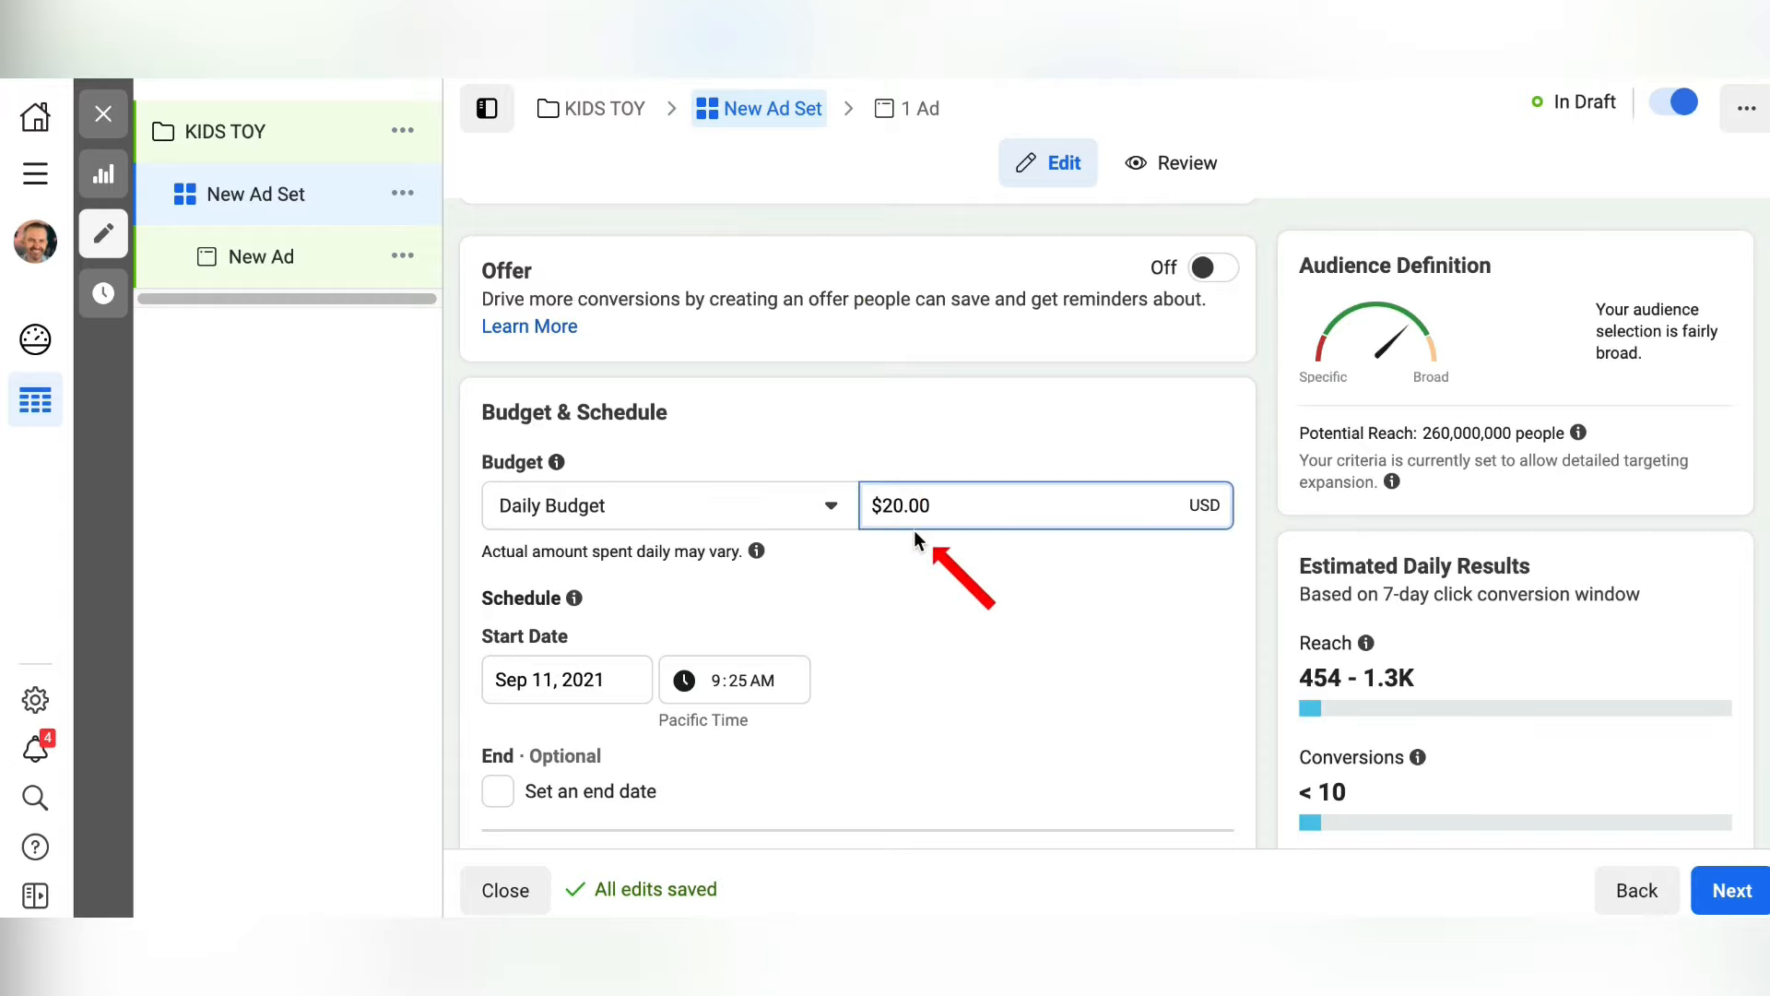
pyautogui.press('BackSpace')
pyautogui.press('BackSpace')
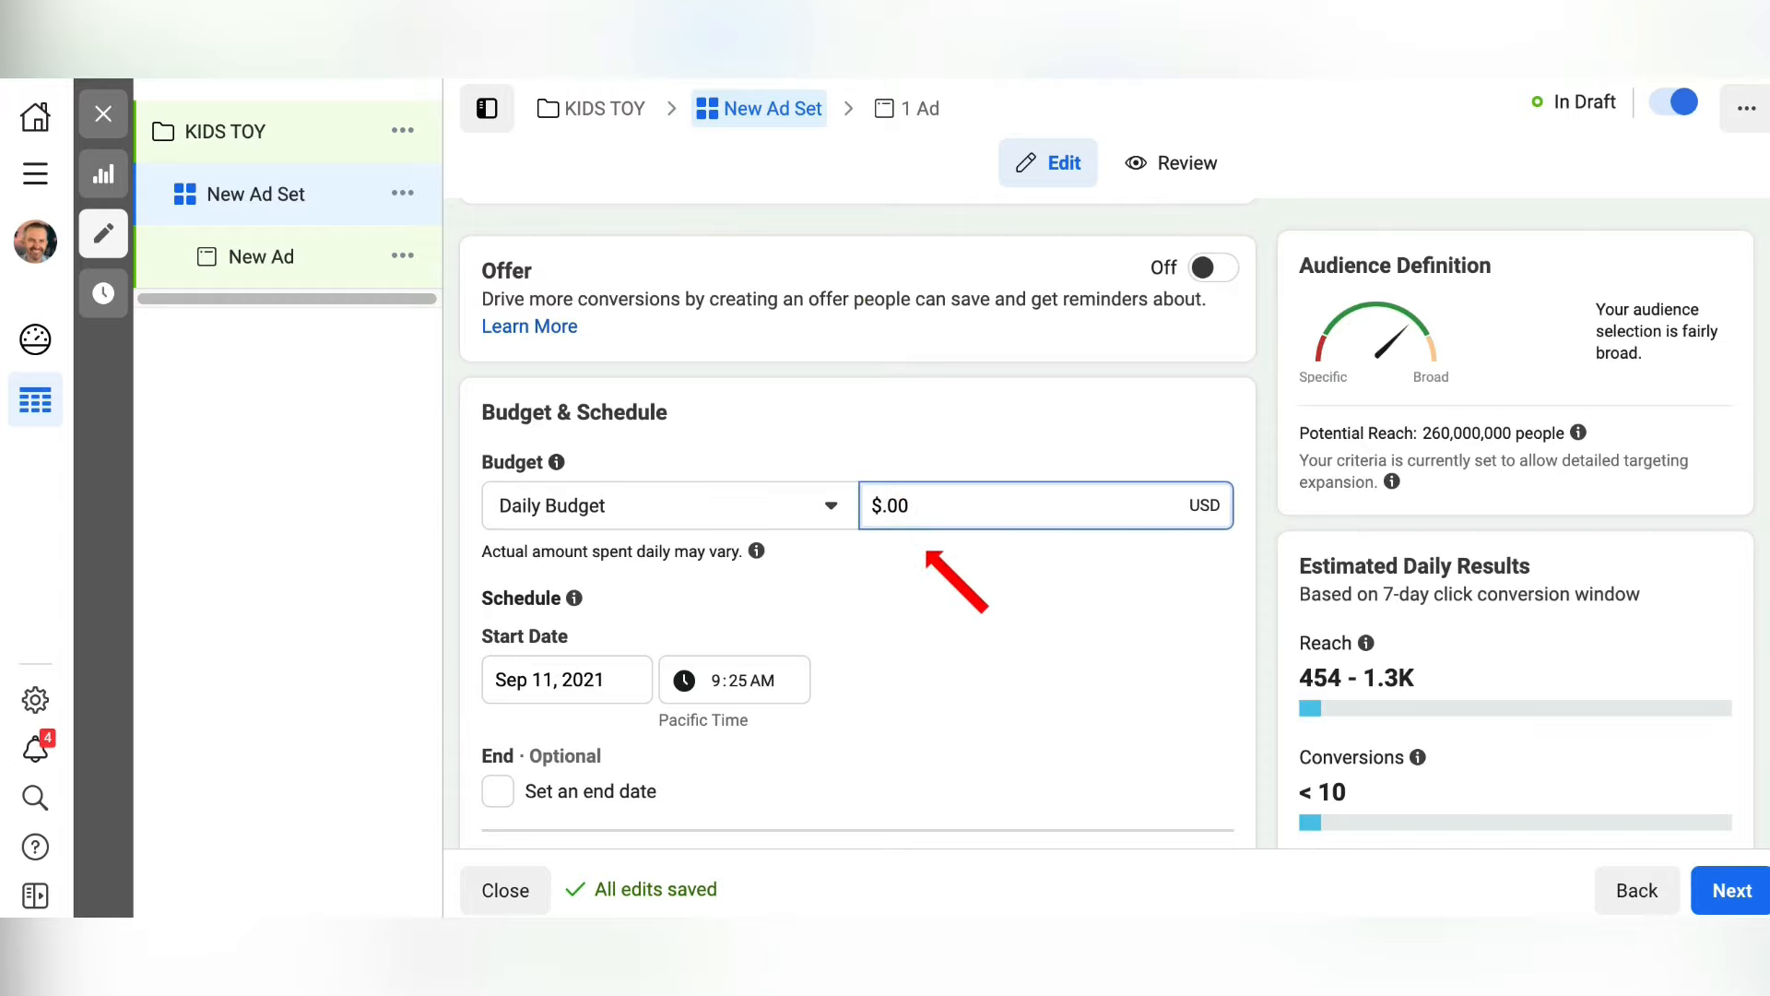
pyautogui.write('5')
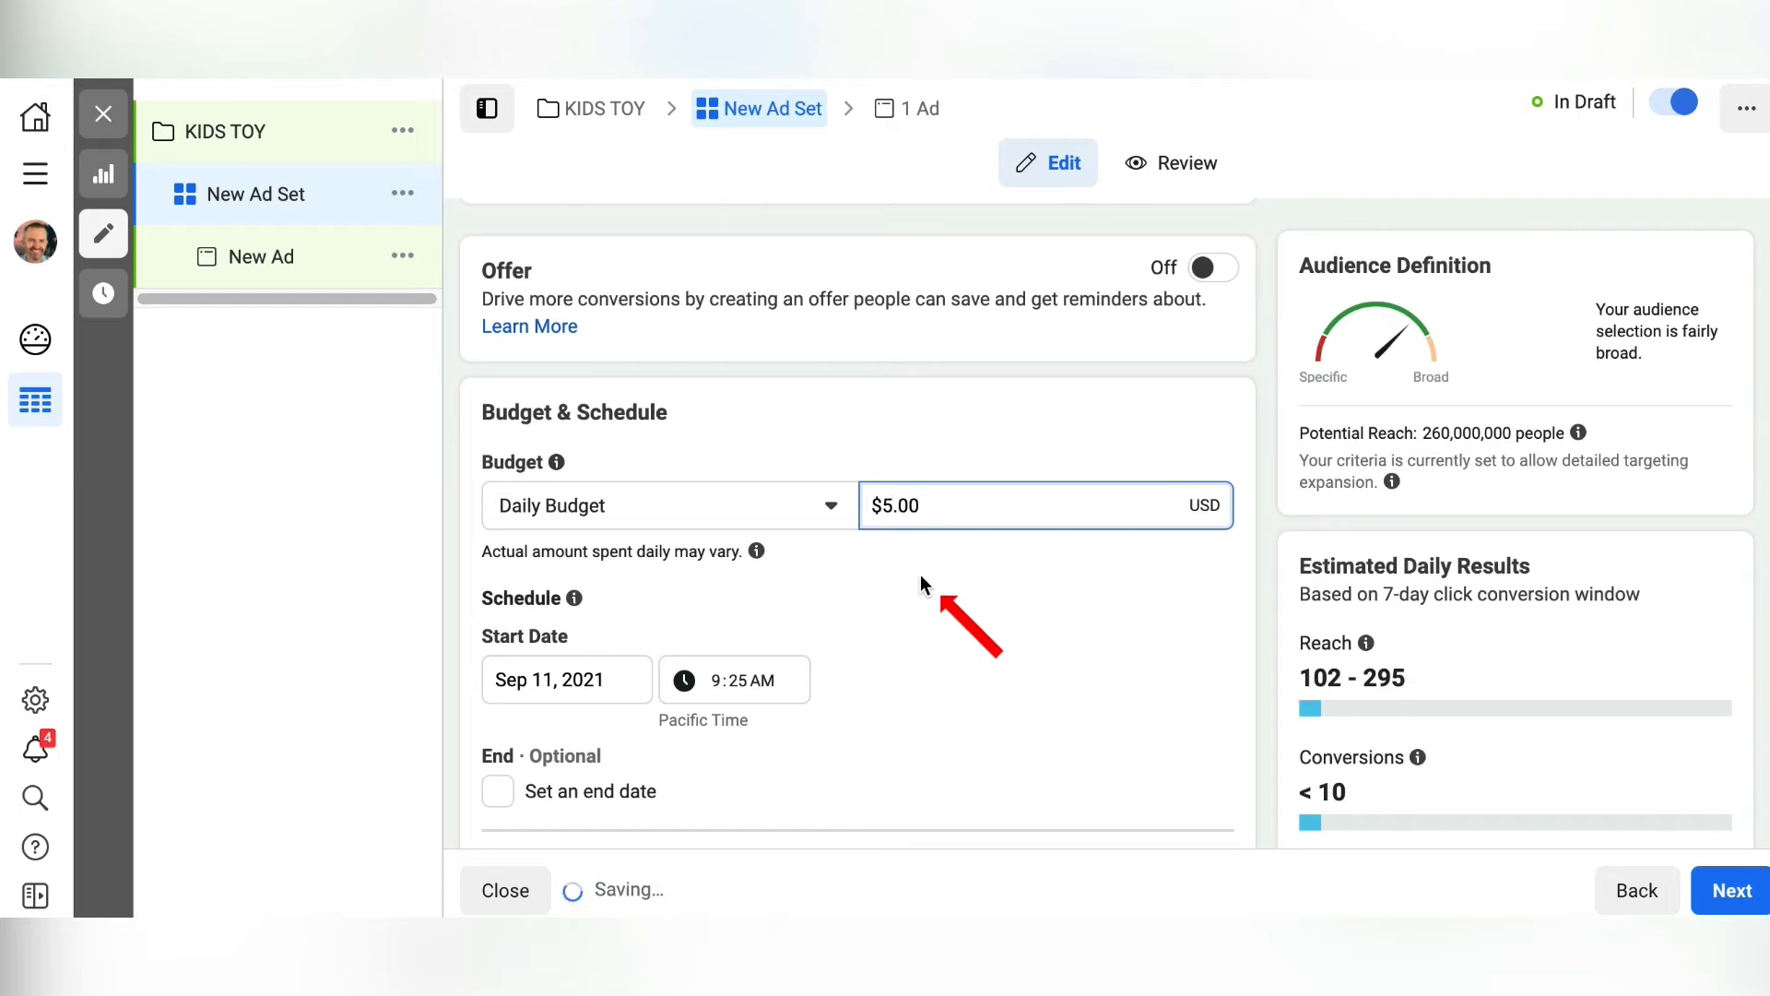
# Examine the ad set's schedule, custom audience and location targeting settings.
pyautogui.scroll(-2, 923, 613)
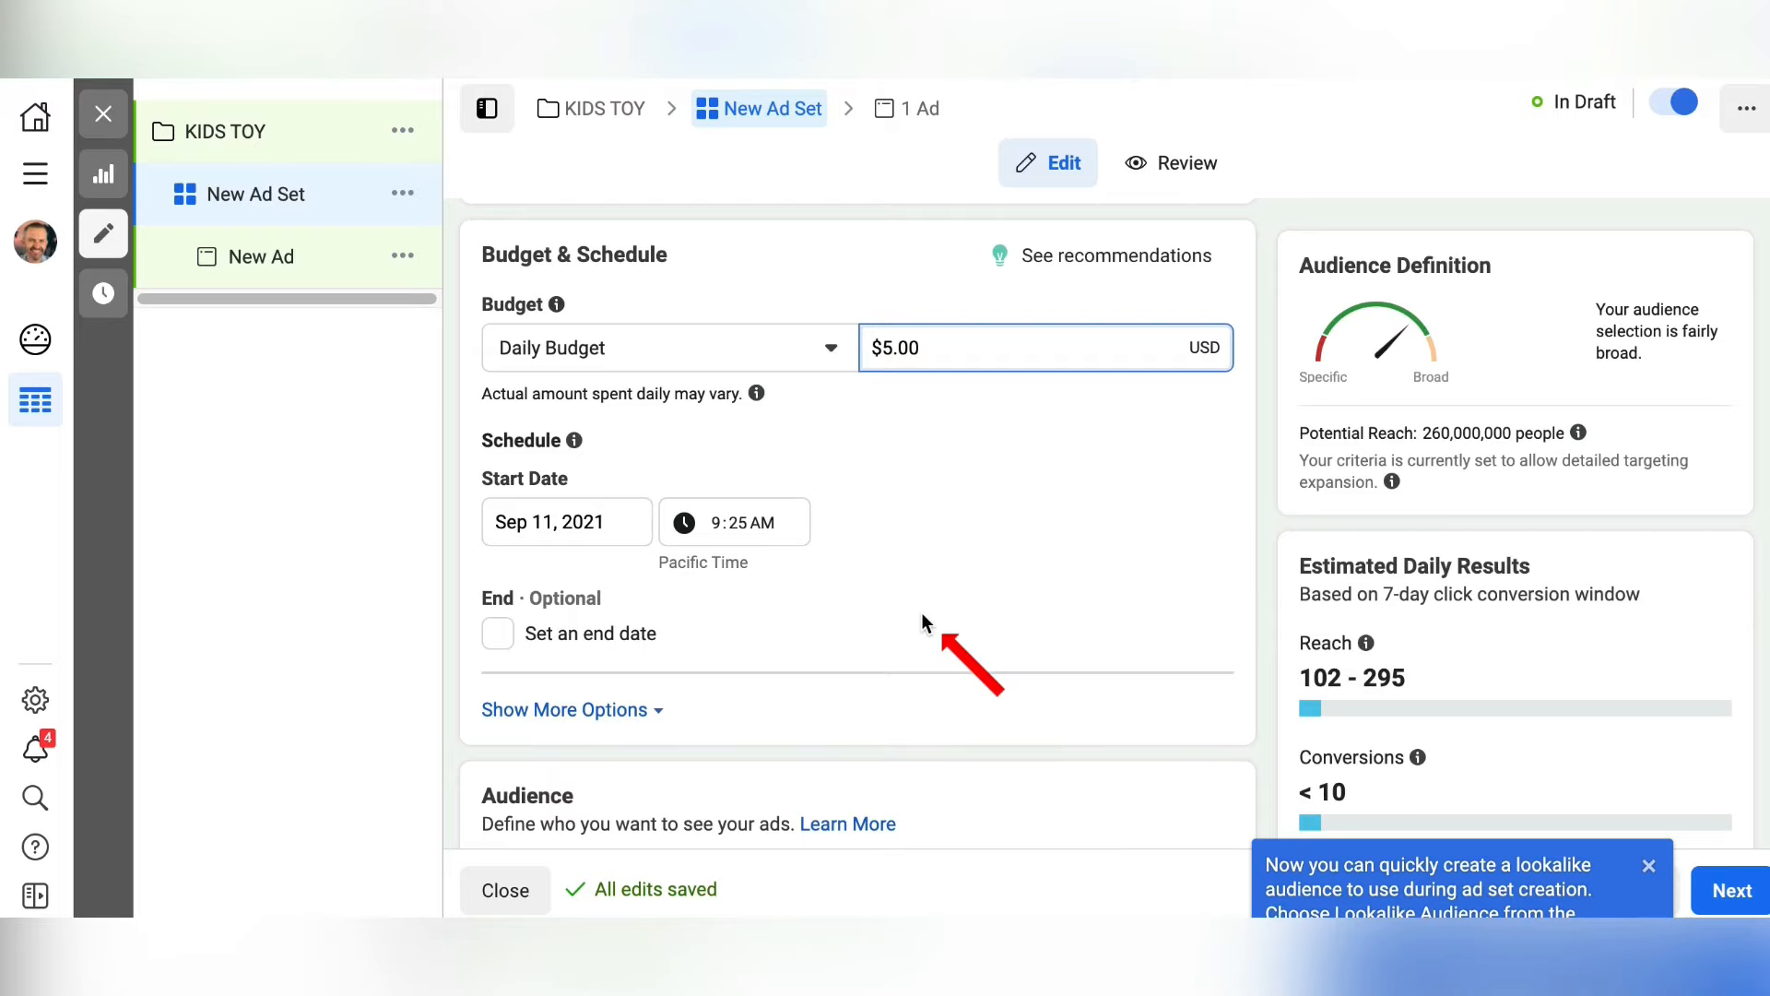
pyautogui.scroll(-2, 922, 613)
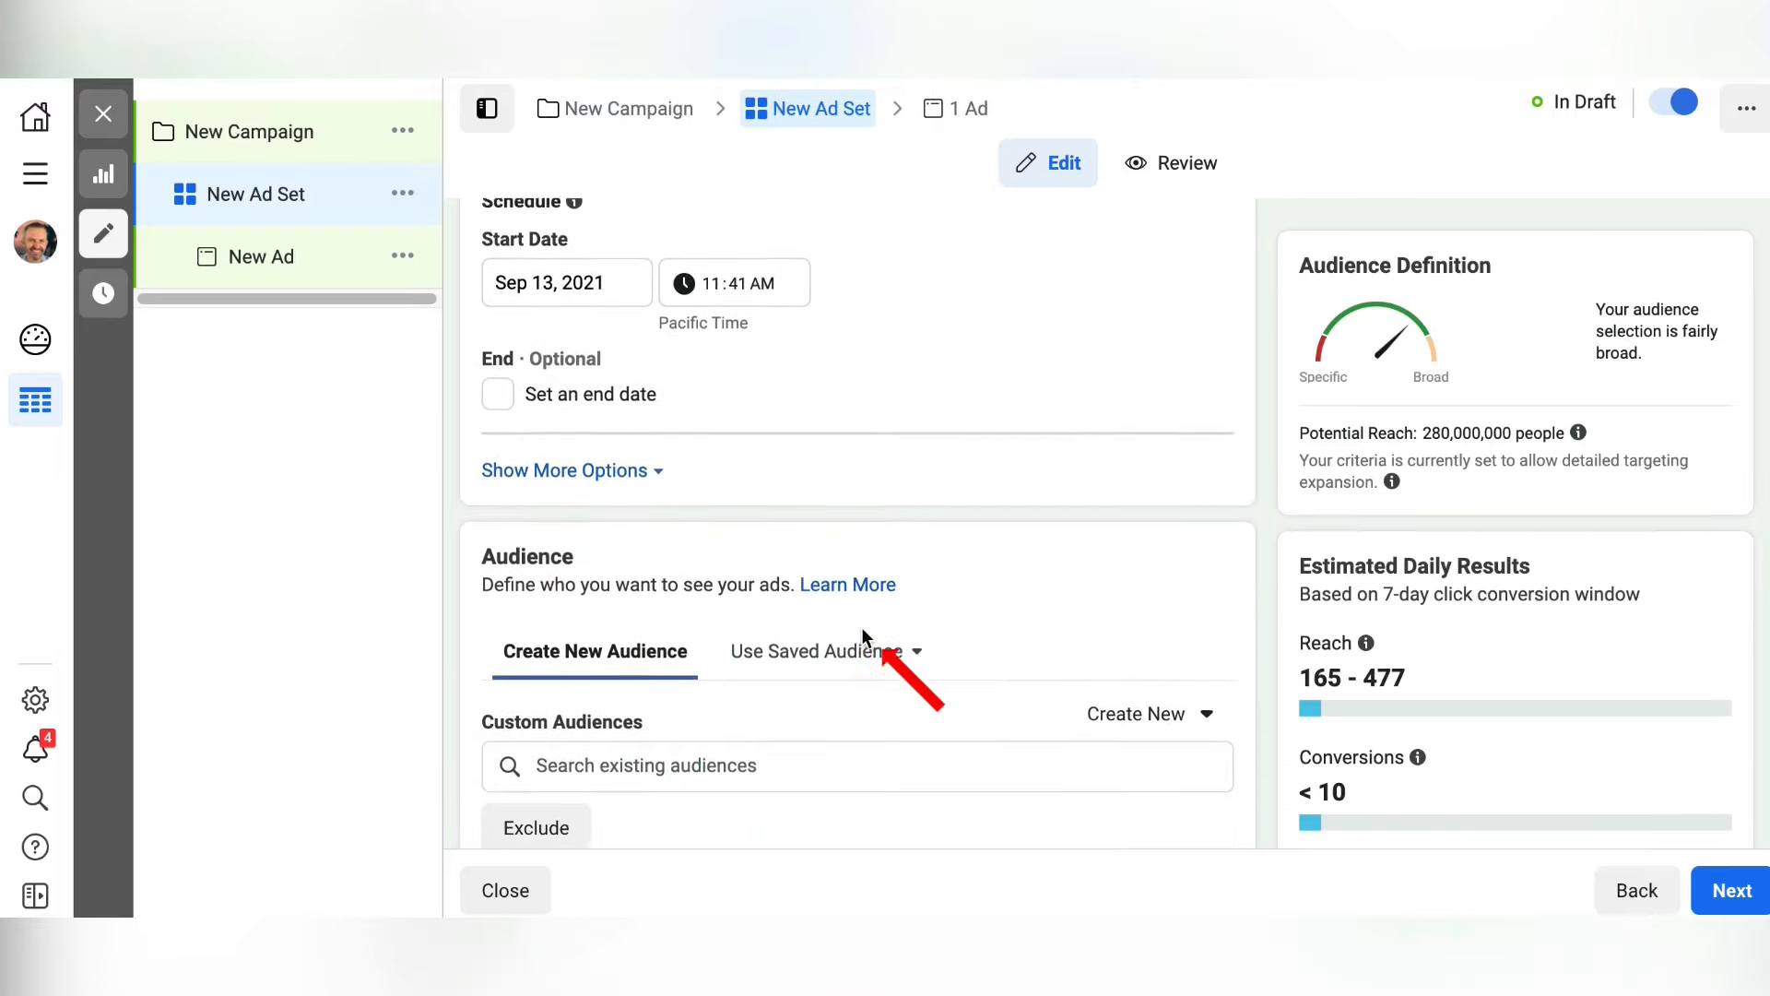
pyautogui.scroll(-3, 861, 629)
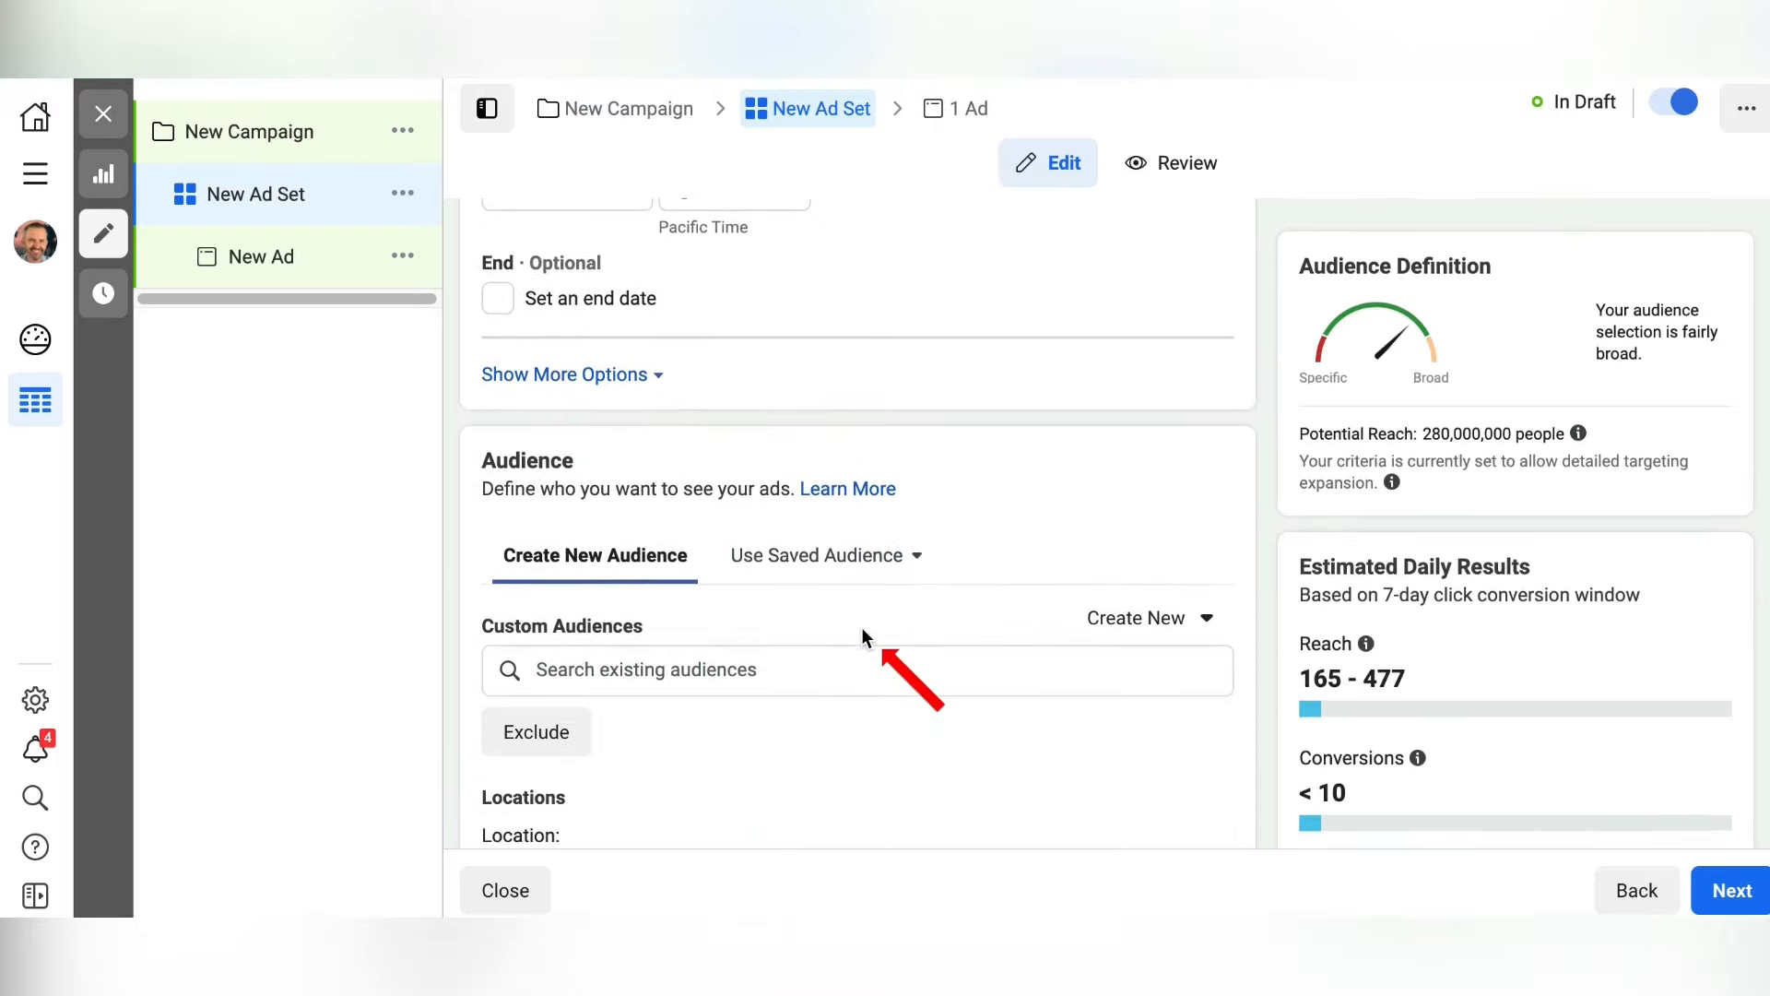
pyautogui.scroll(-2, 862, 637)
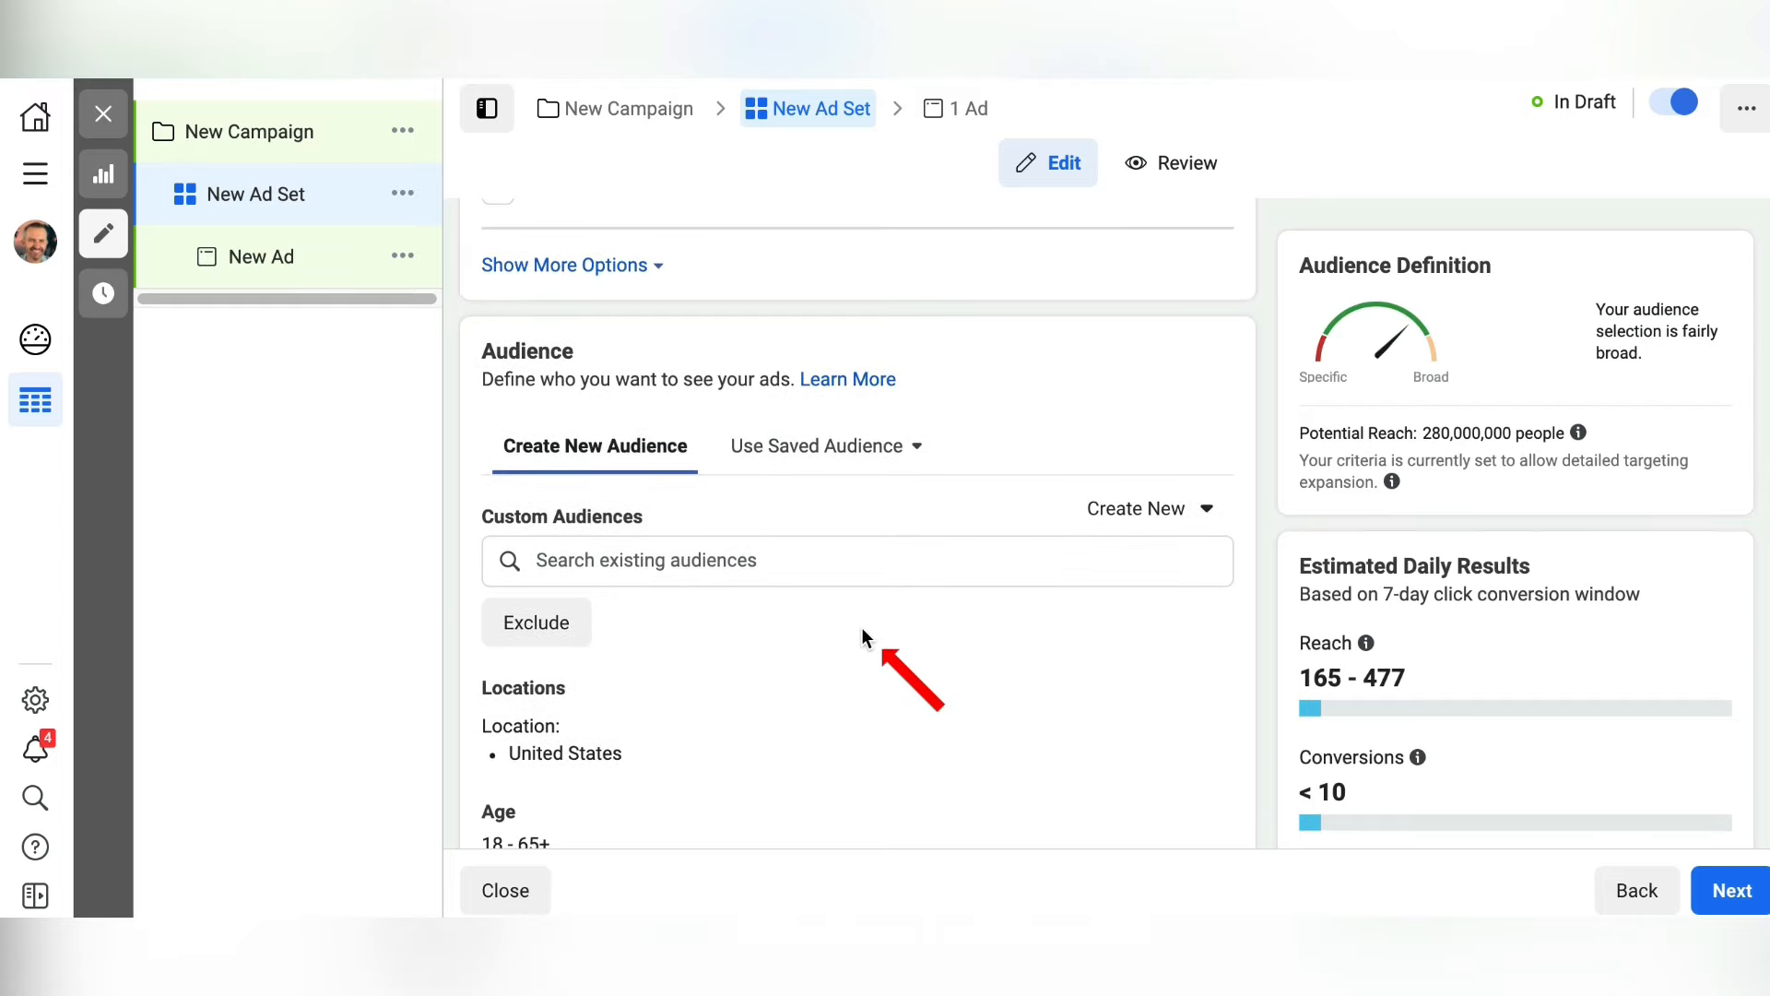
pyautogui.scroll(-1, 863, 632)
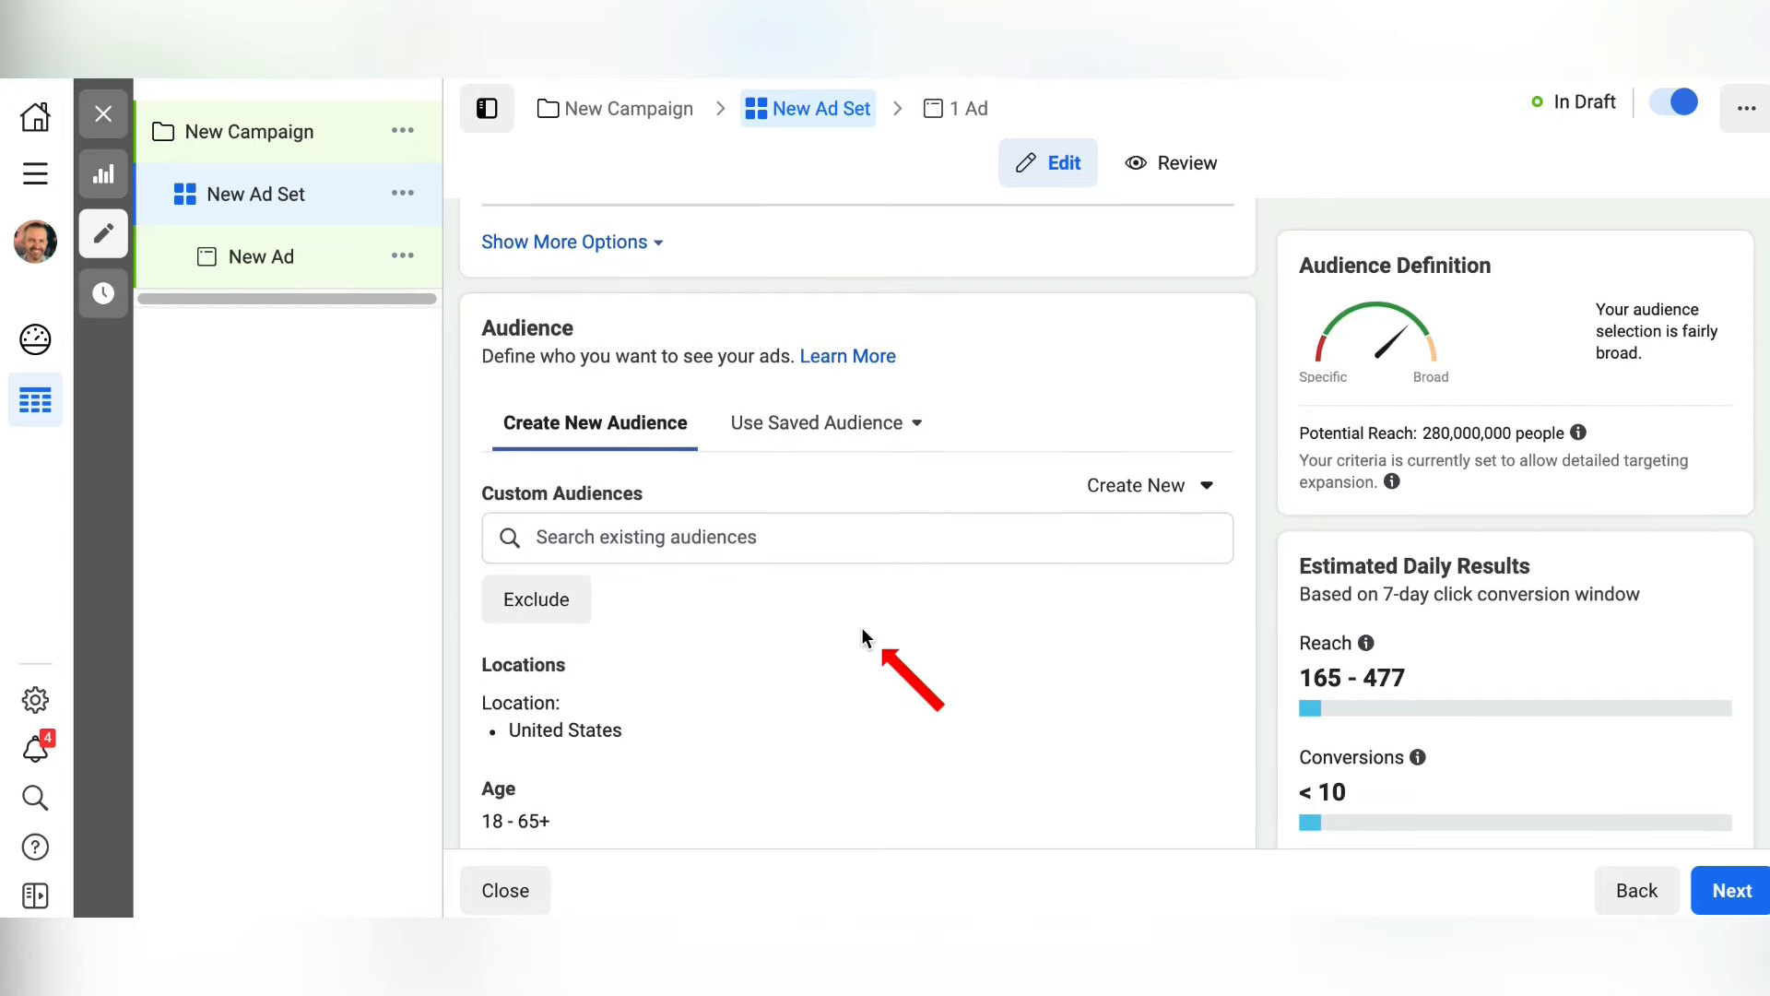
pyautogui.scroll(-1, 863, 627)
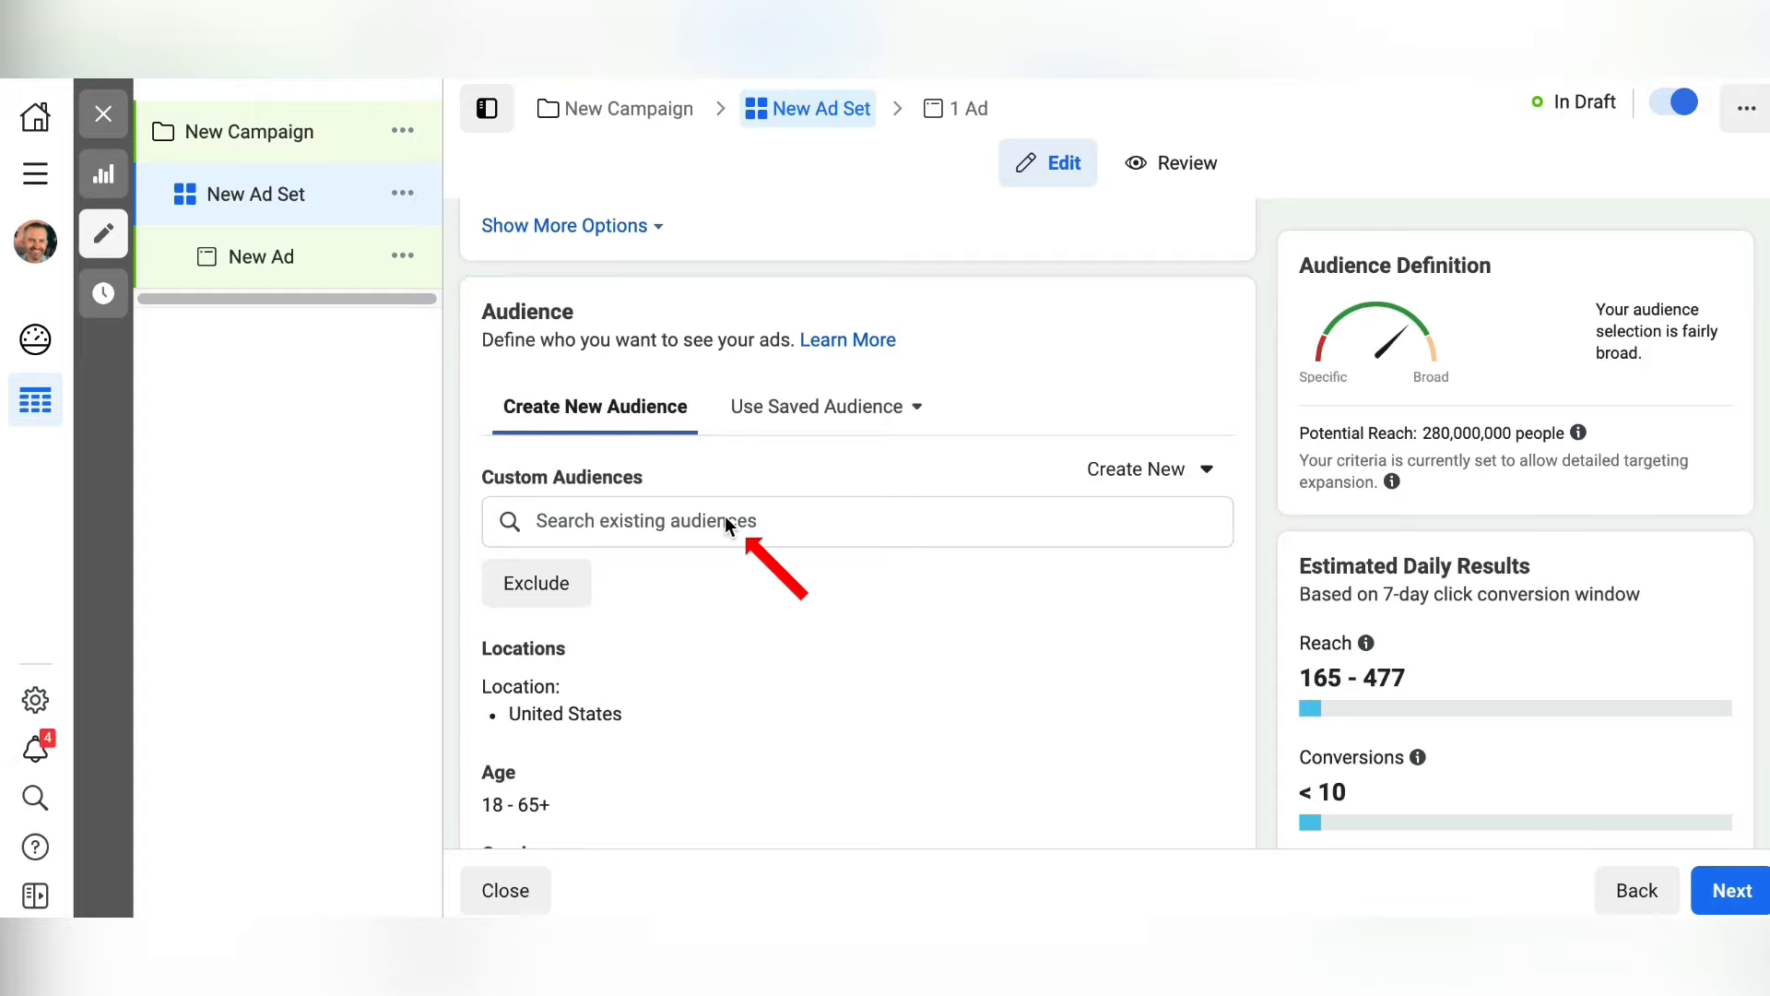
pyautogui.scroll(-2, 726, 516)
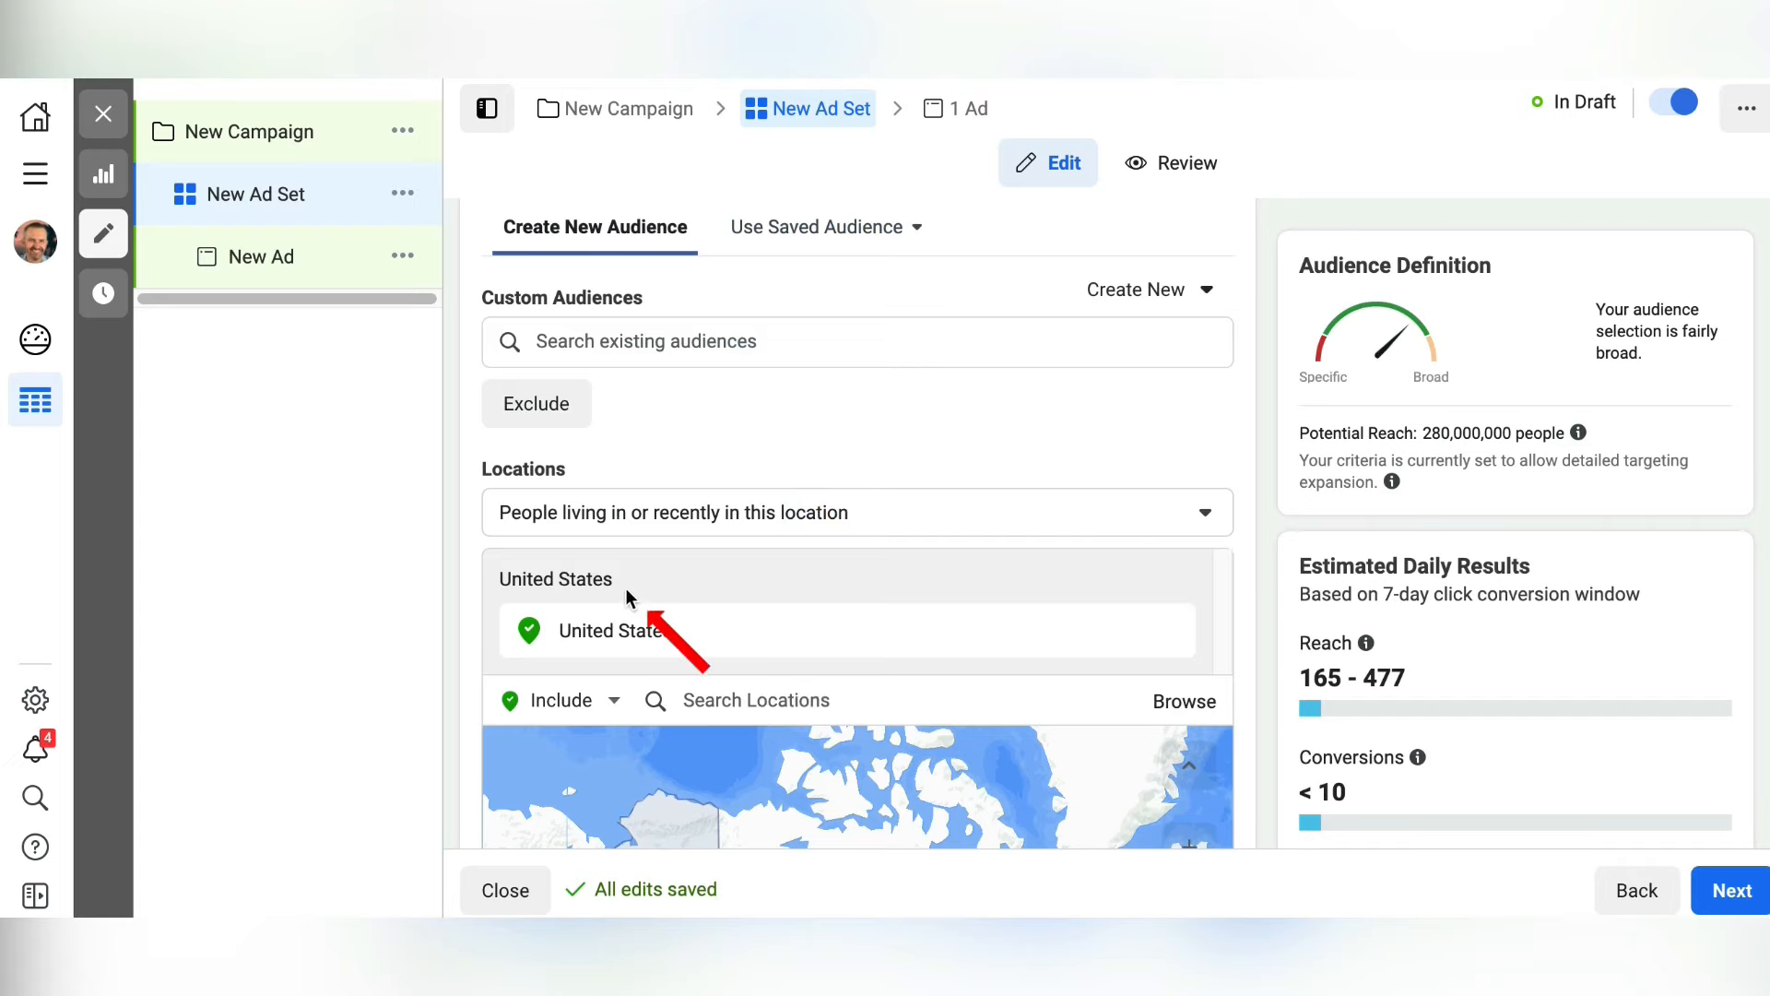
pyautogui.scroll(-1, 646, 597)
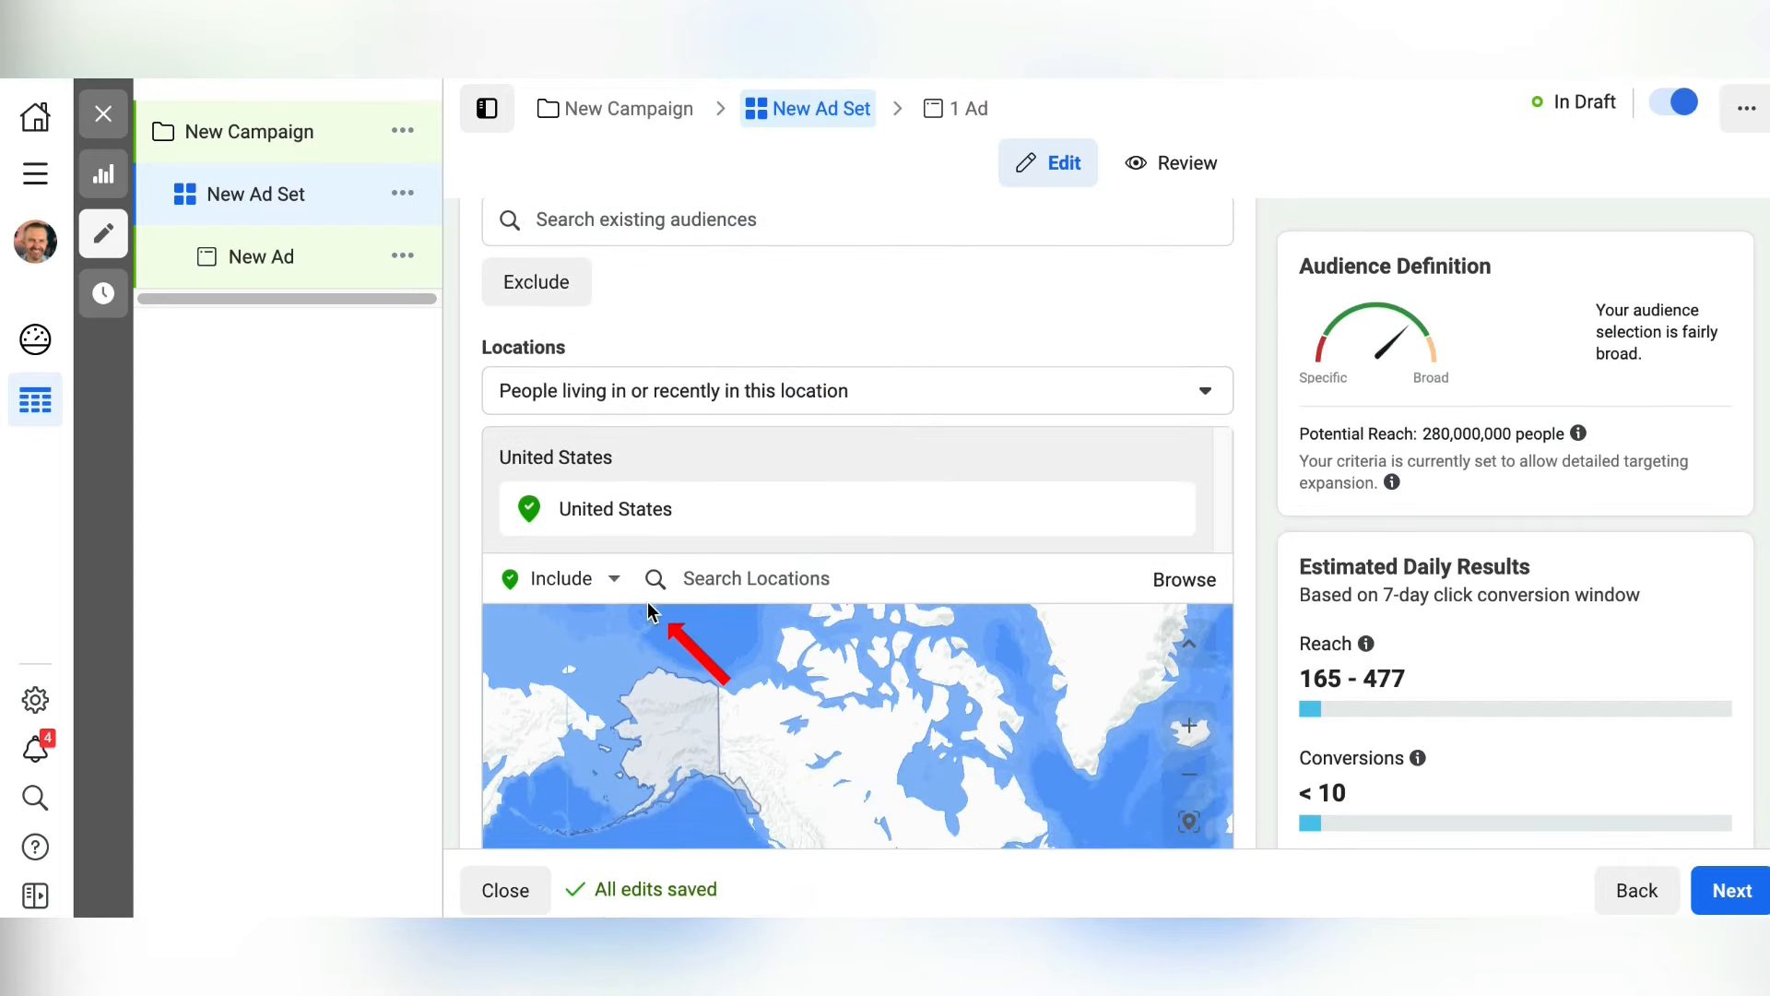
# Review the choices for who counts as being in a location, and add Canada to the ad set's targeted locations.
pyautogui.scroll(-1, 650, 609)
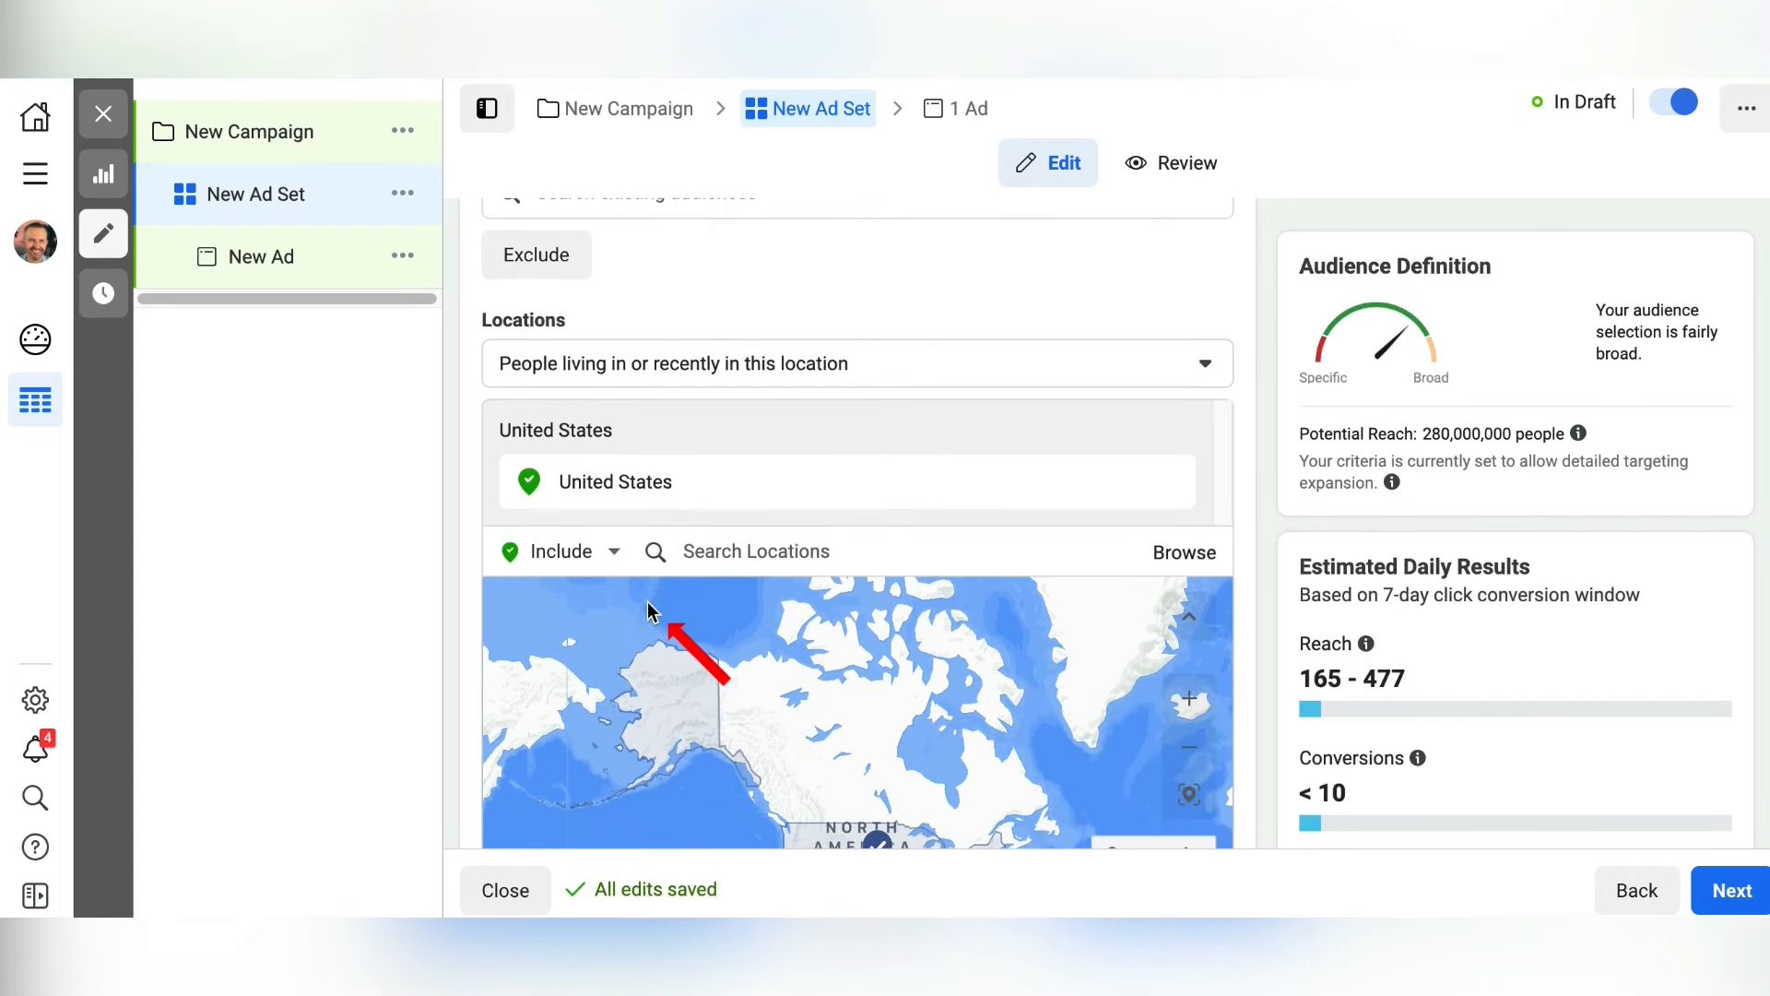
pyautogui.scroll(-3, 648, 601)
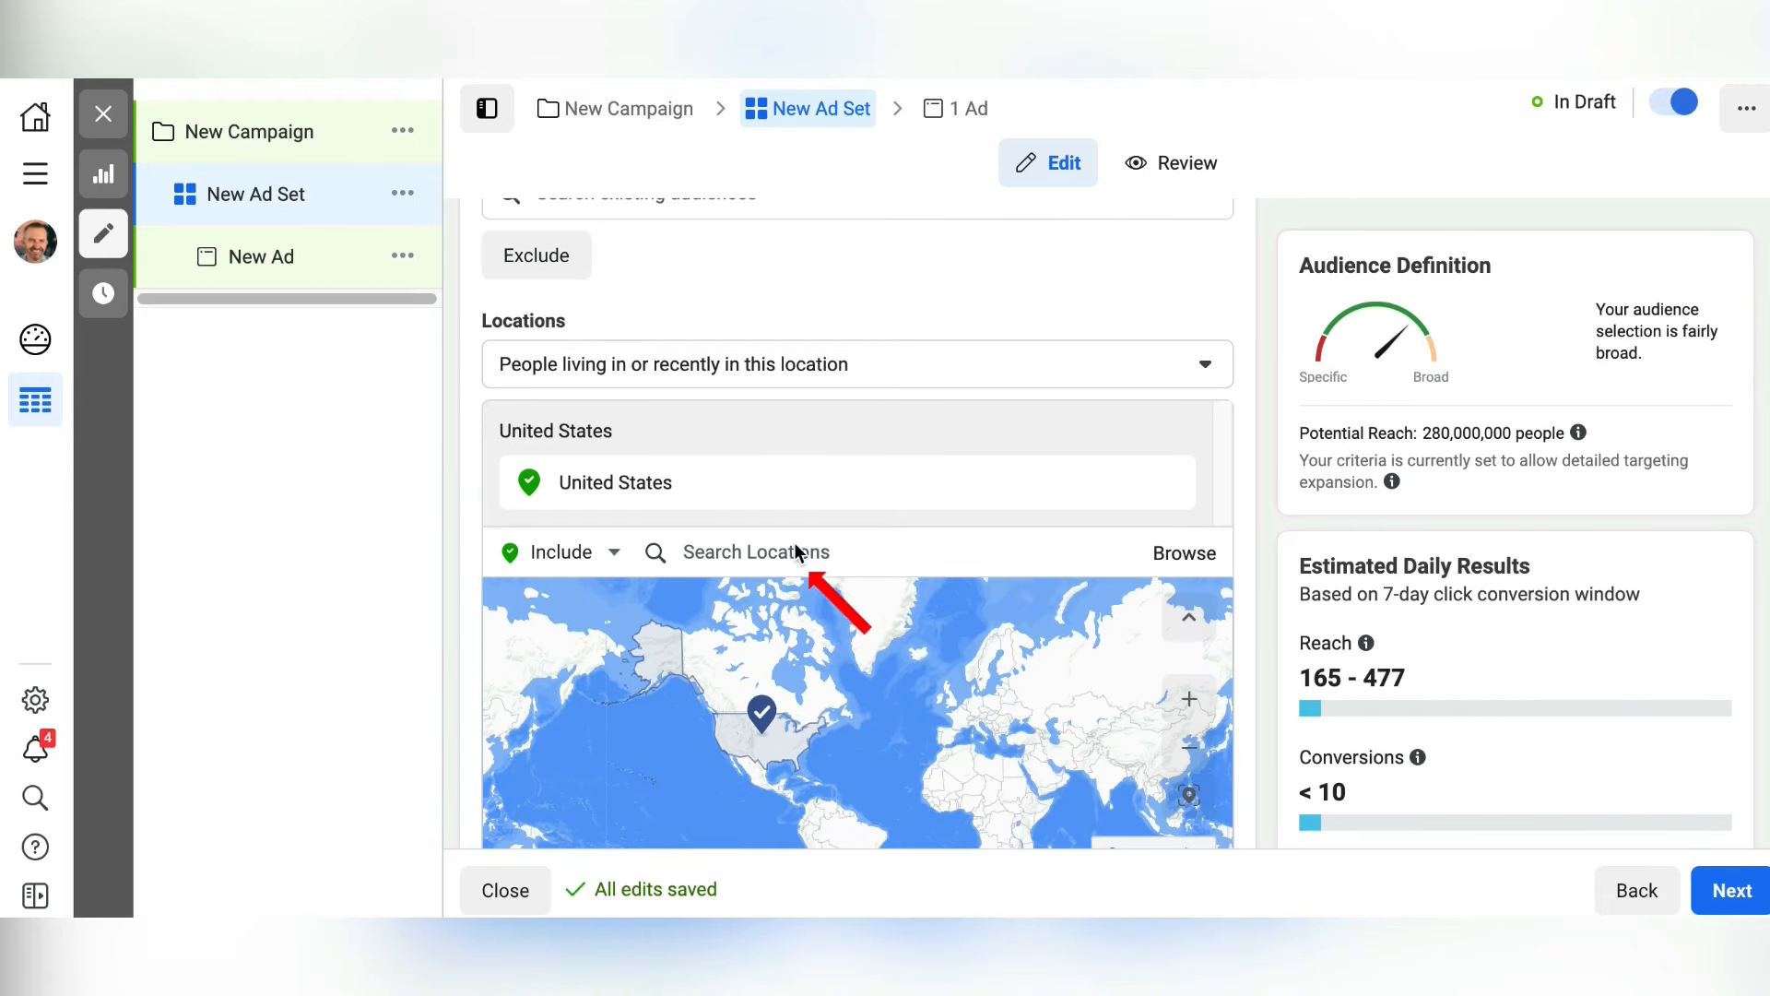
pyautogui.scroll(-1, 867, 450)
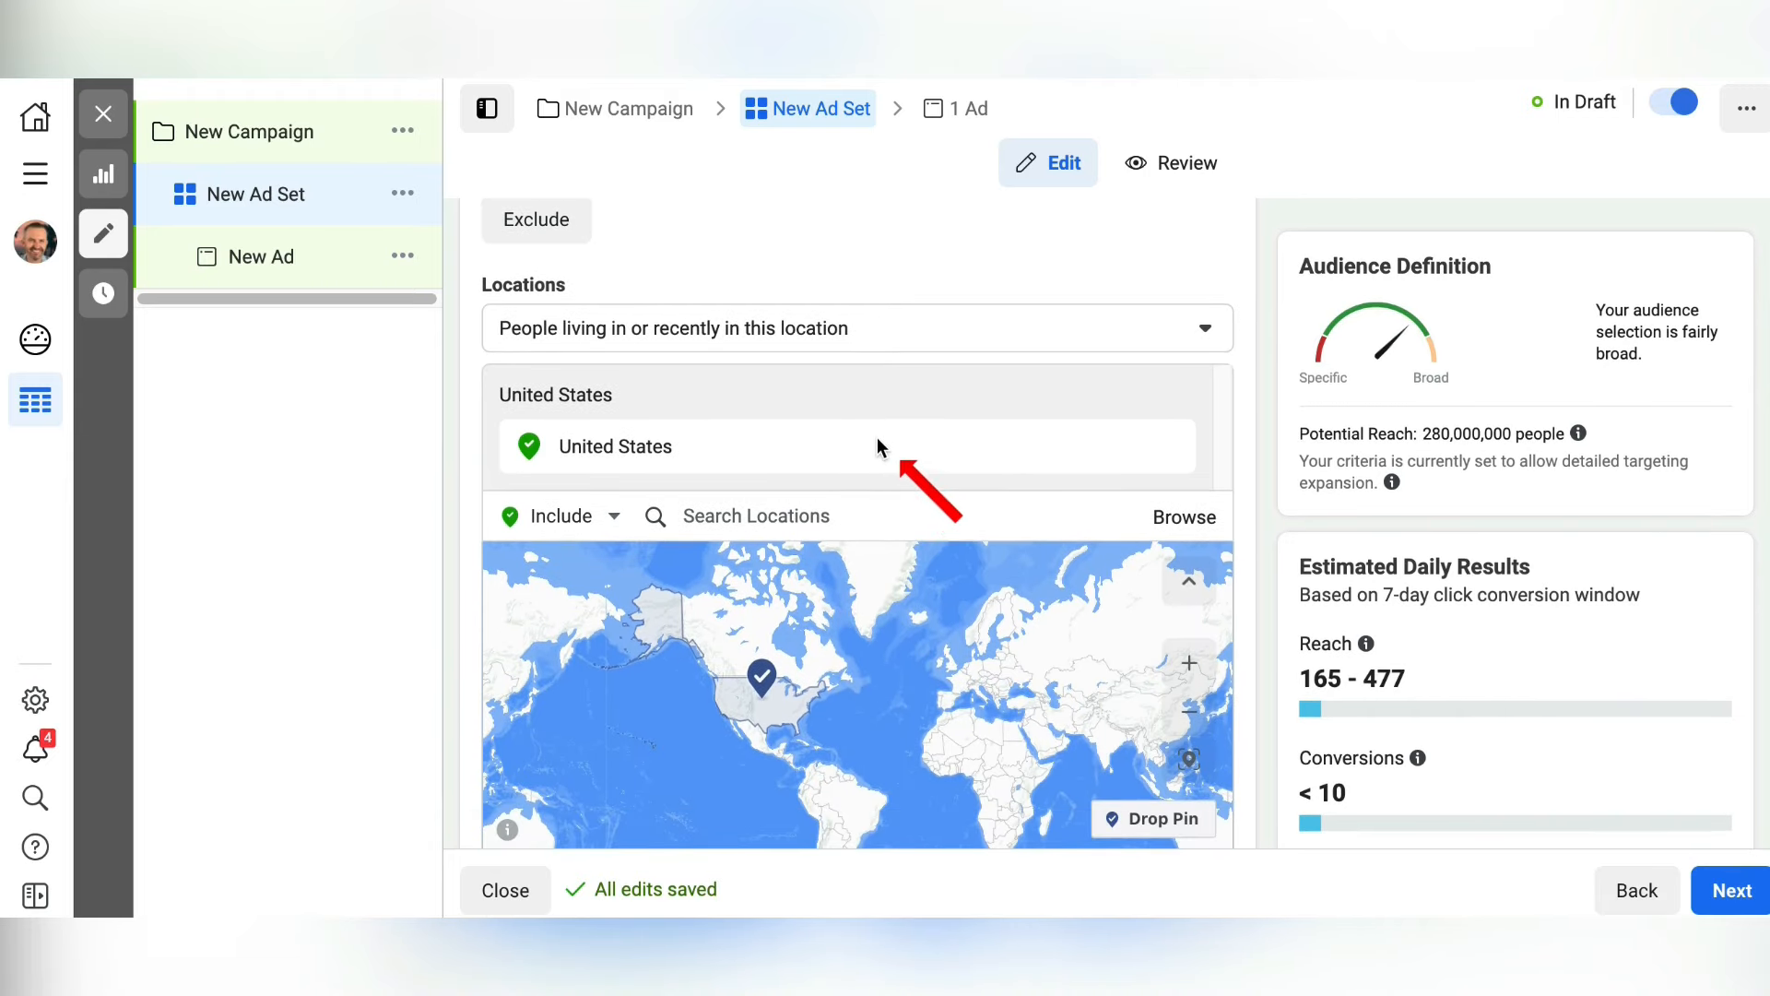
pyautogui.click(1205, 330)
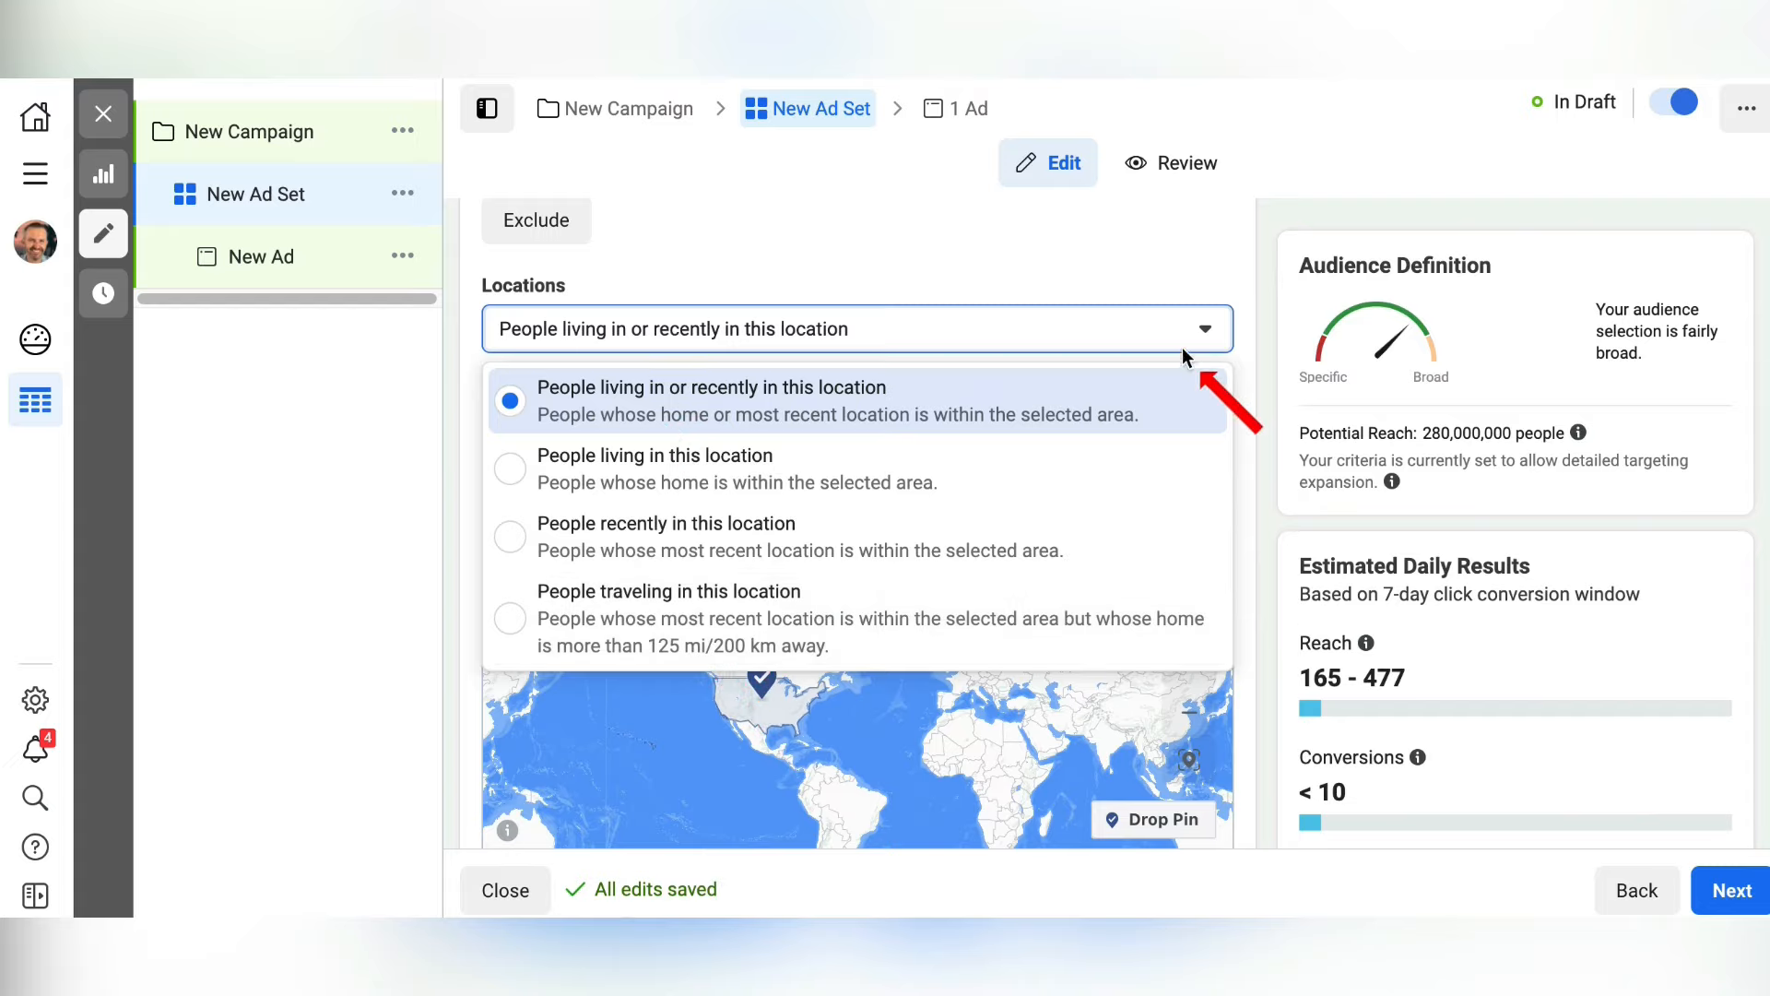
pyautogui.click(1206, 332)
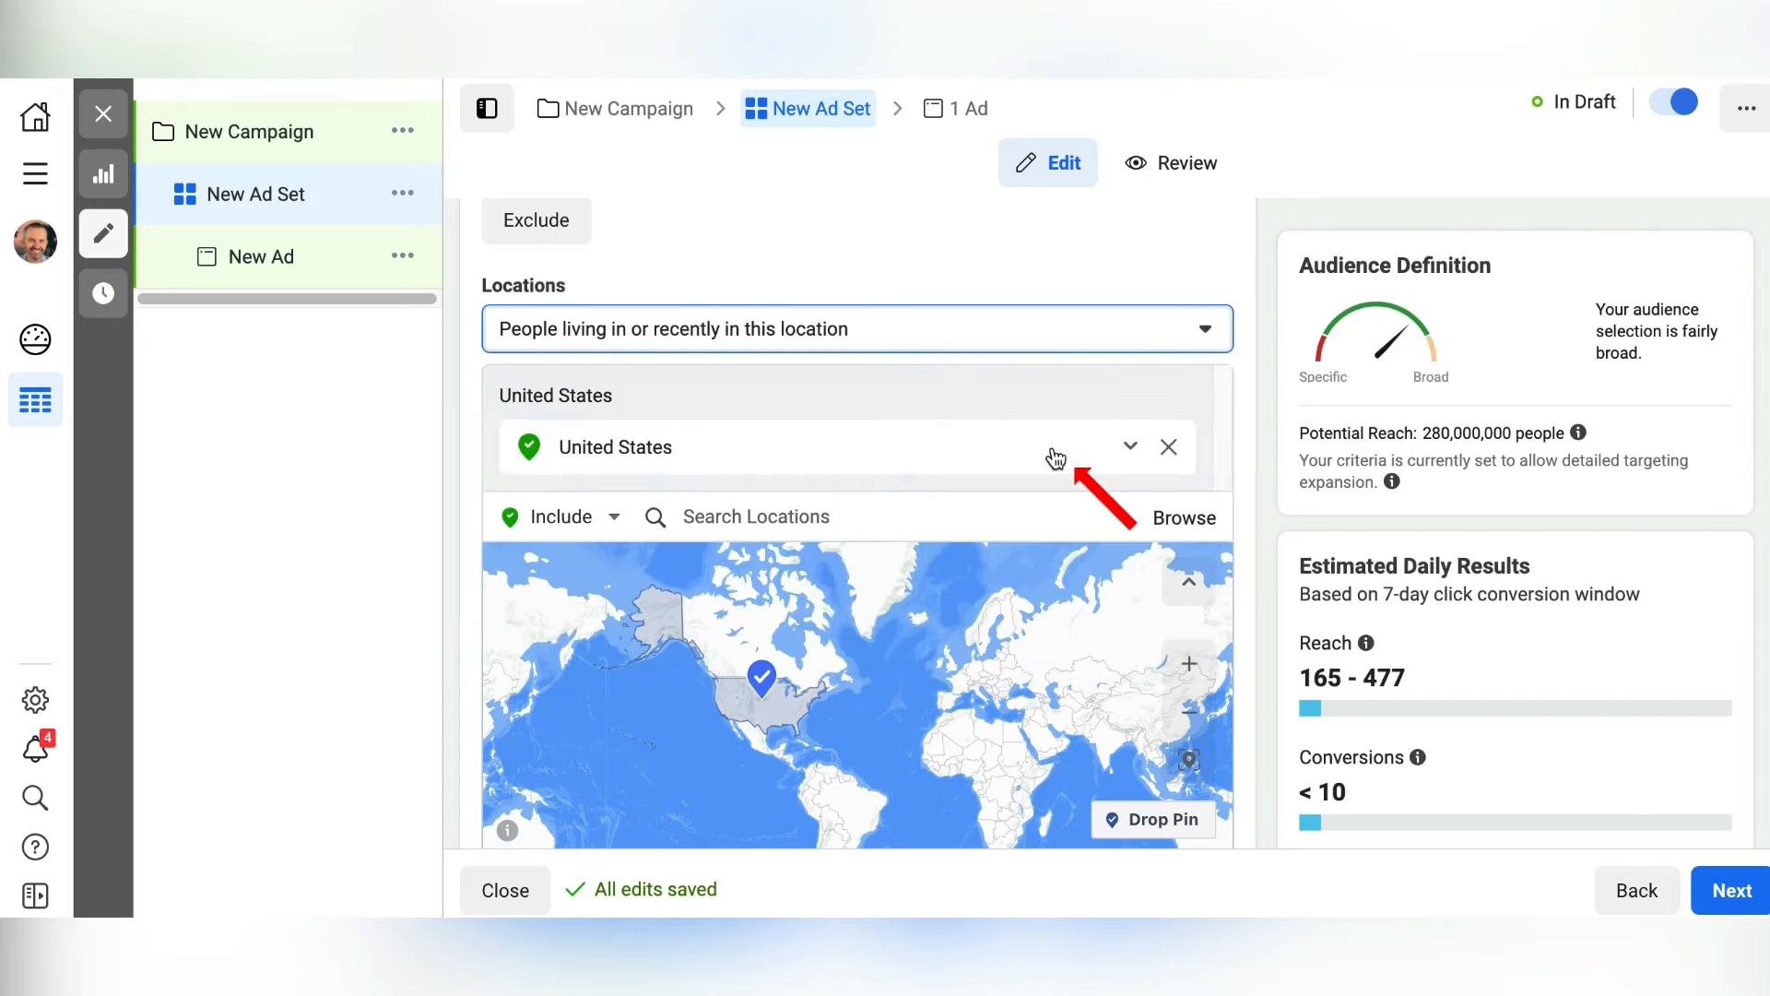
pyautogui.click(785, 516)
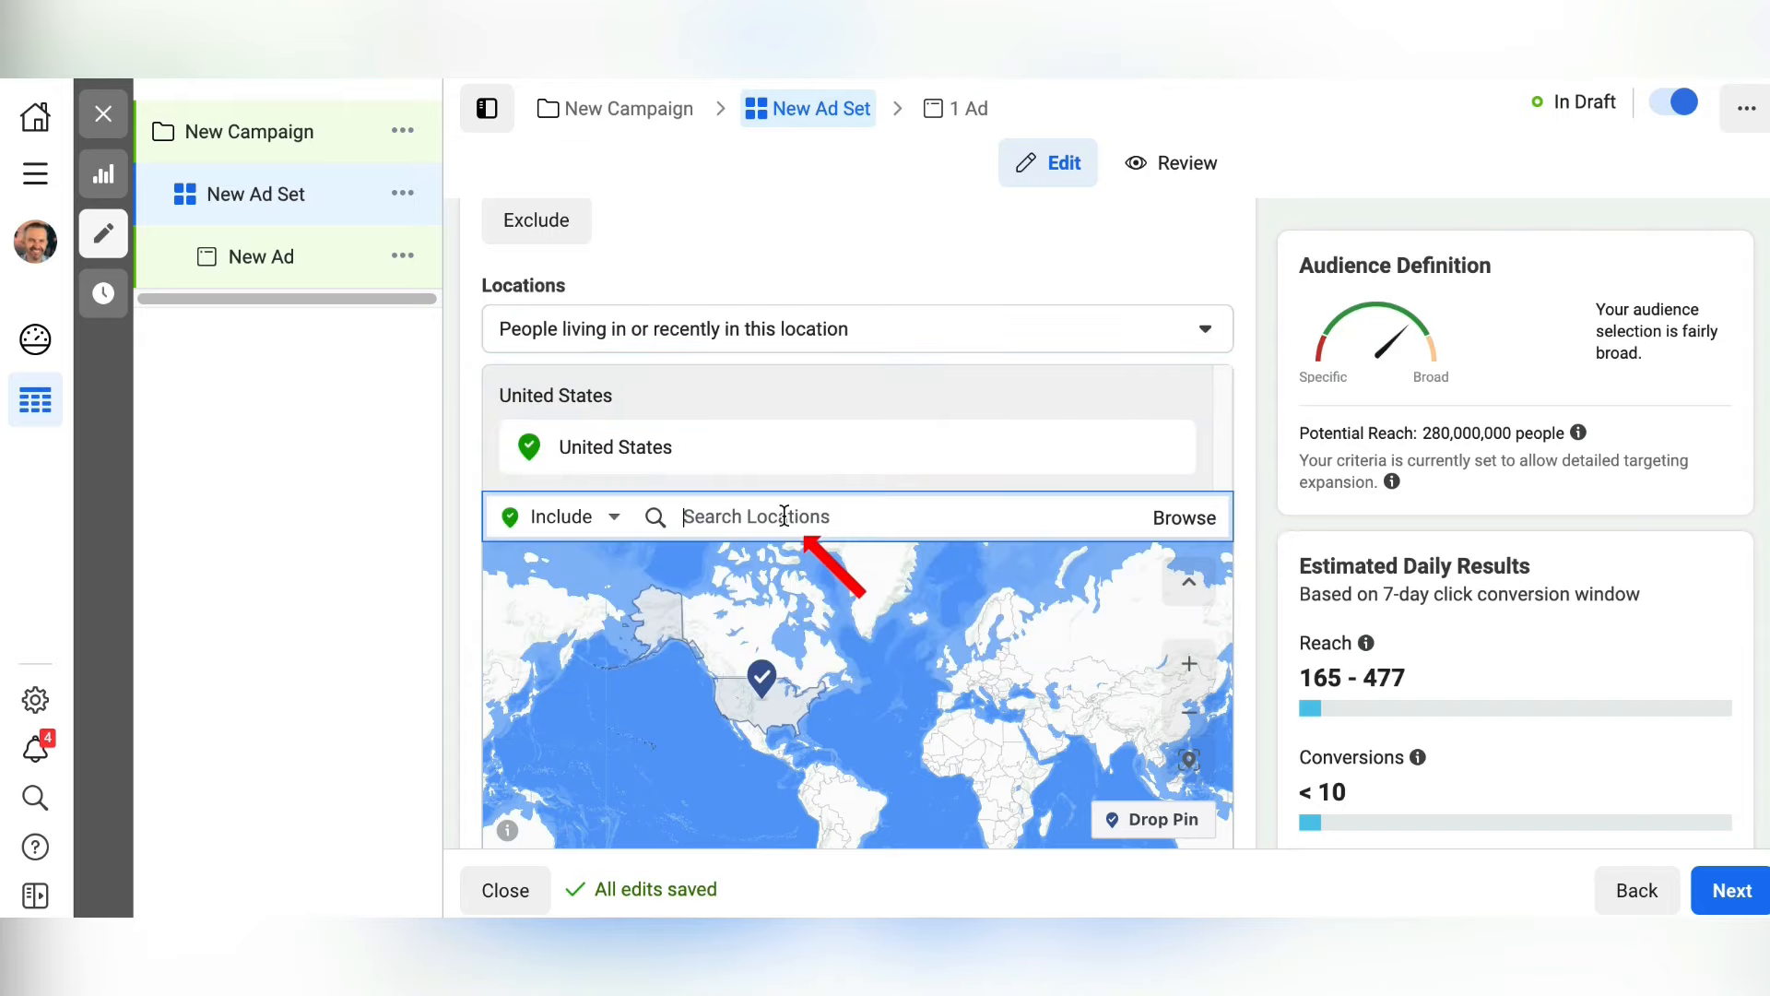
pyautogui.write('canada')
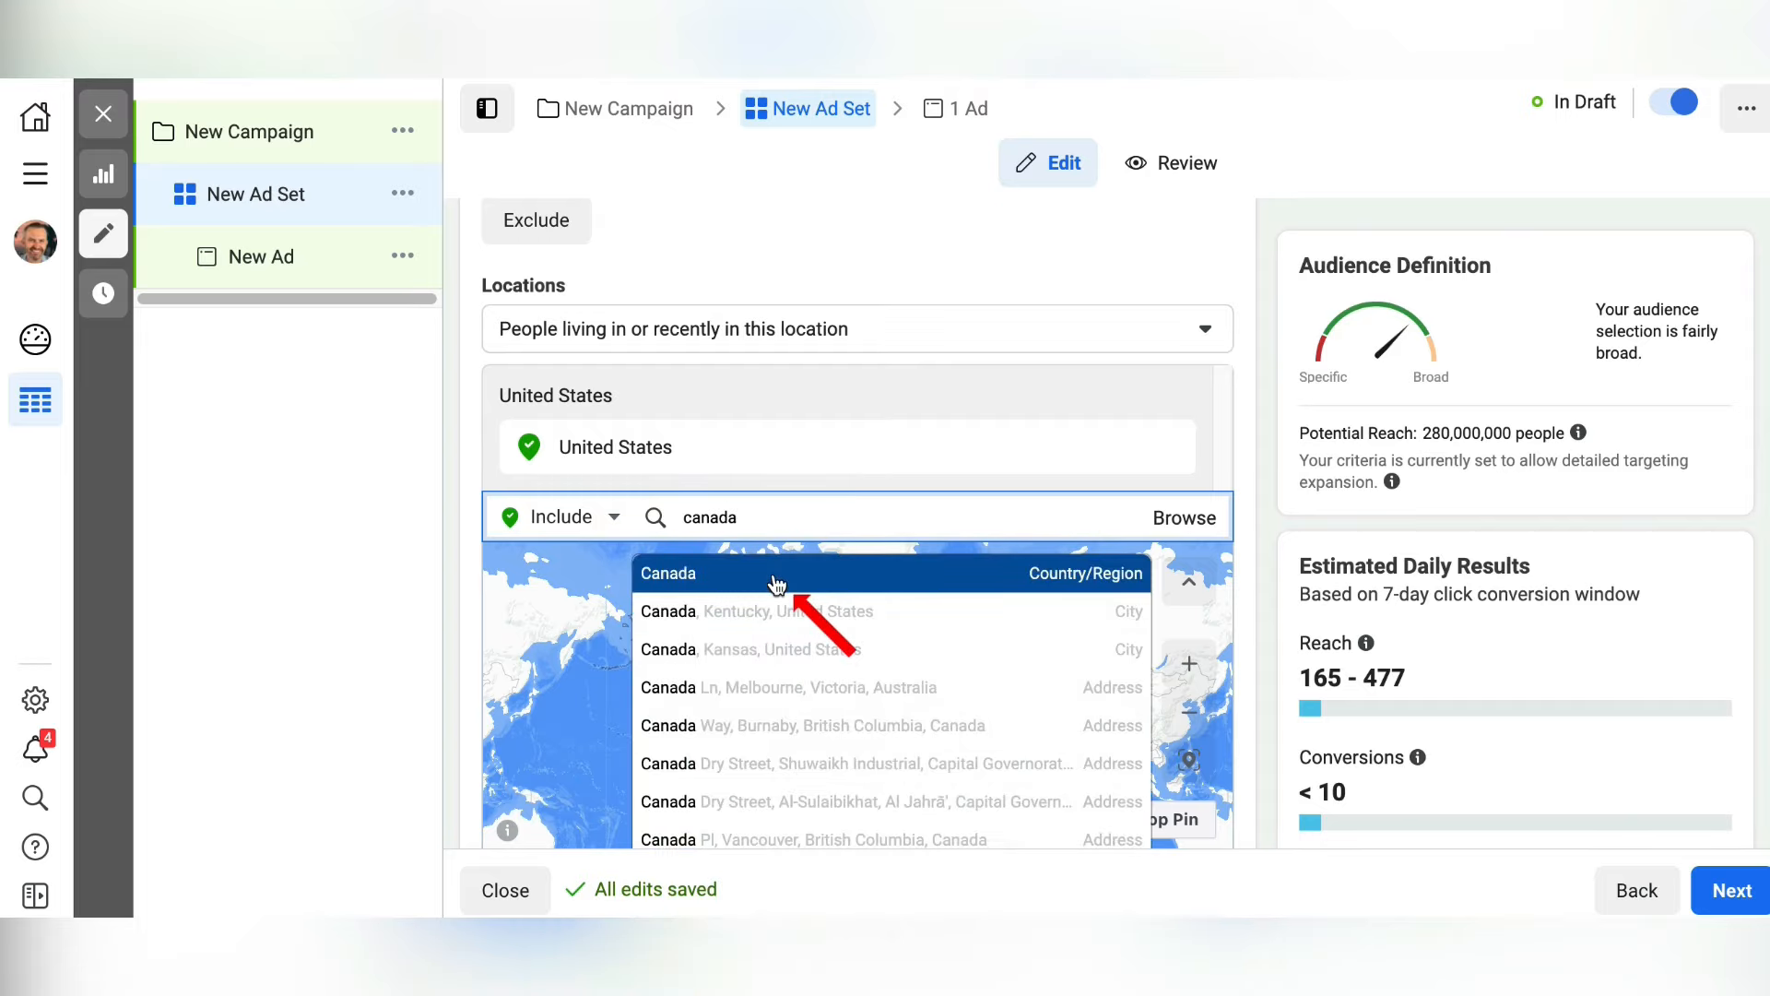
pyautogui.click(776, 575)
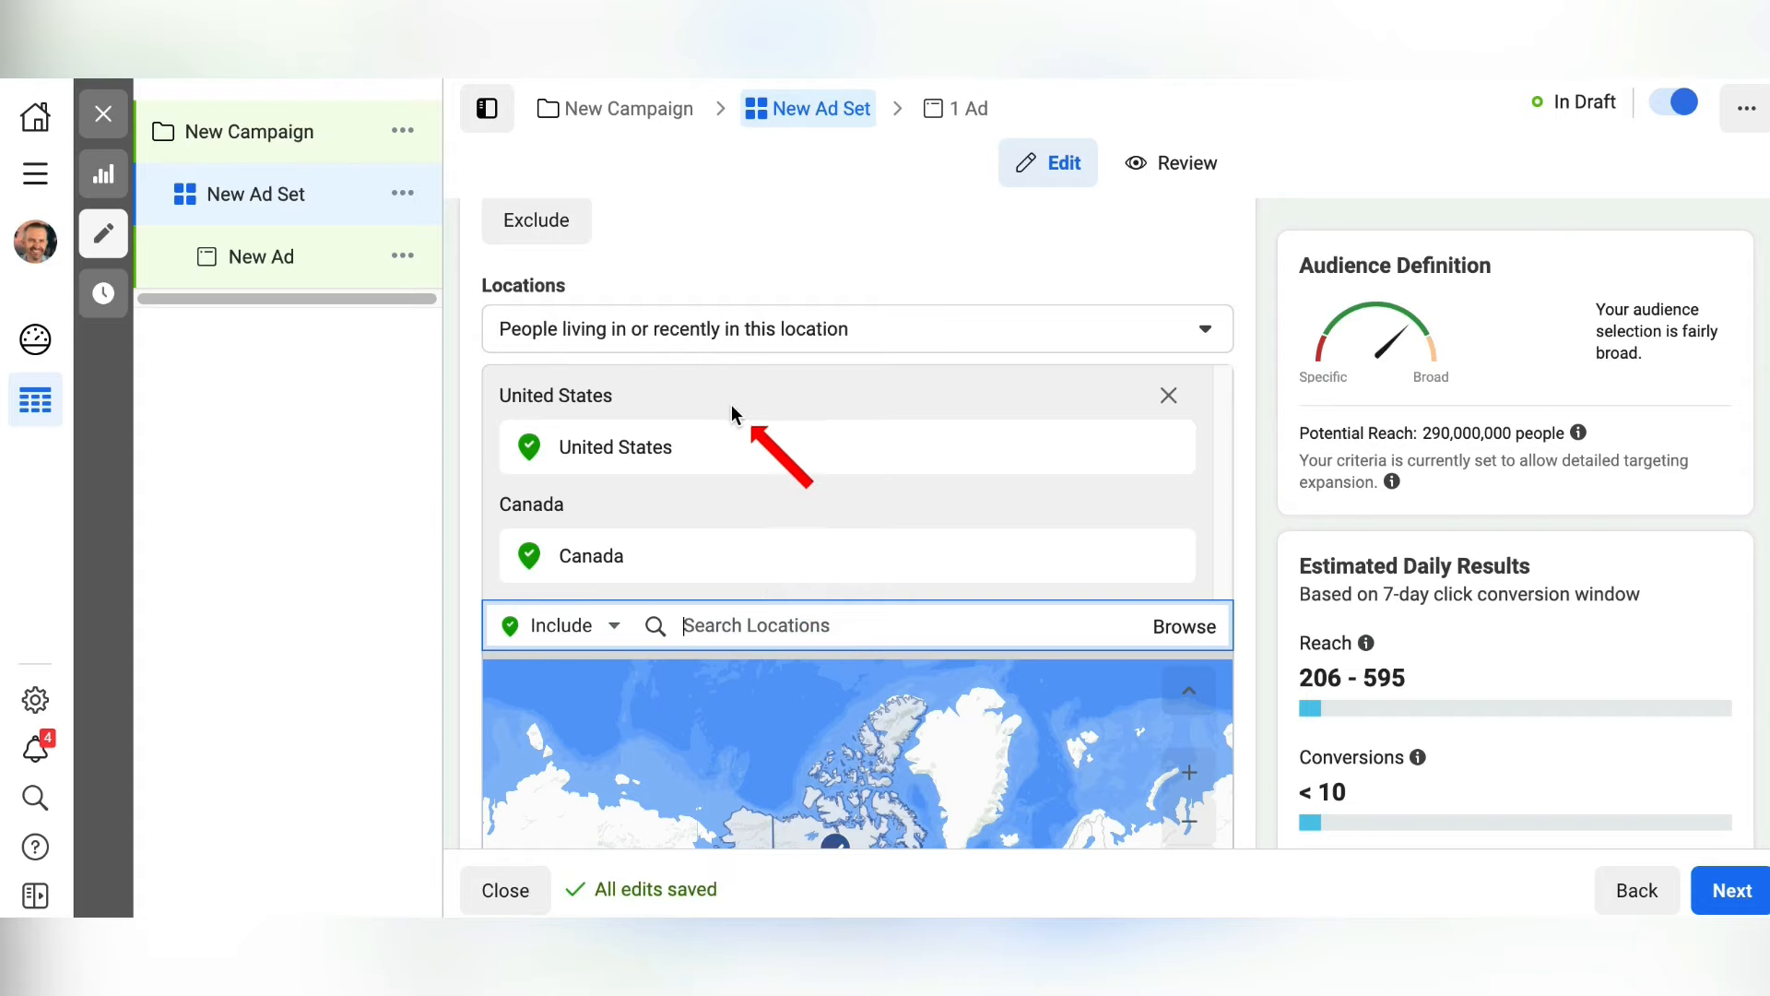
# Open the audience's age range and gender settings for editing.
pyautogui.scroll(-6, 766, 429)
pyautogui.scroll(-1, 598, 468)
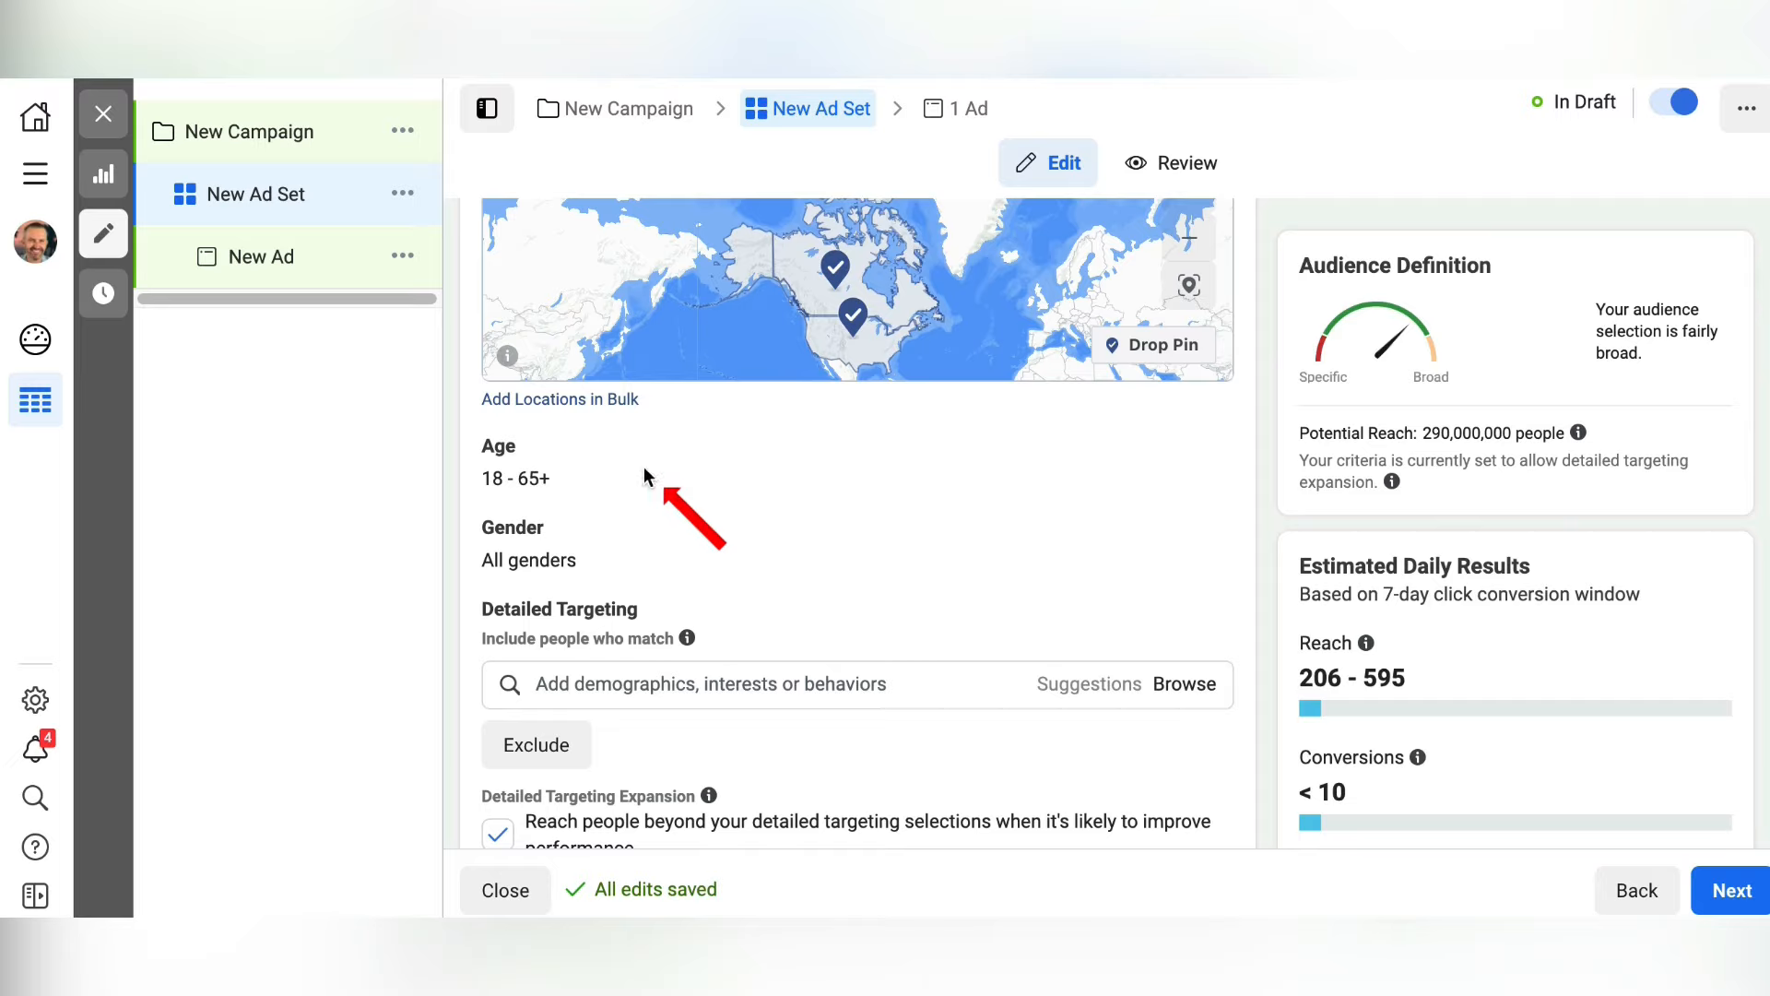
pyautogui.moveTo(1125, 456)
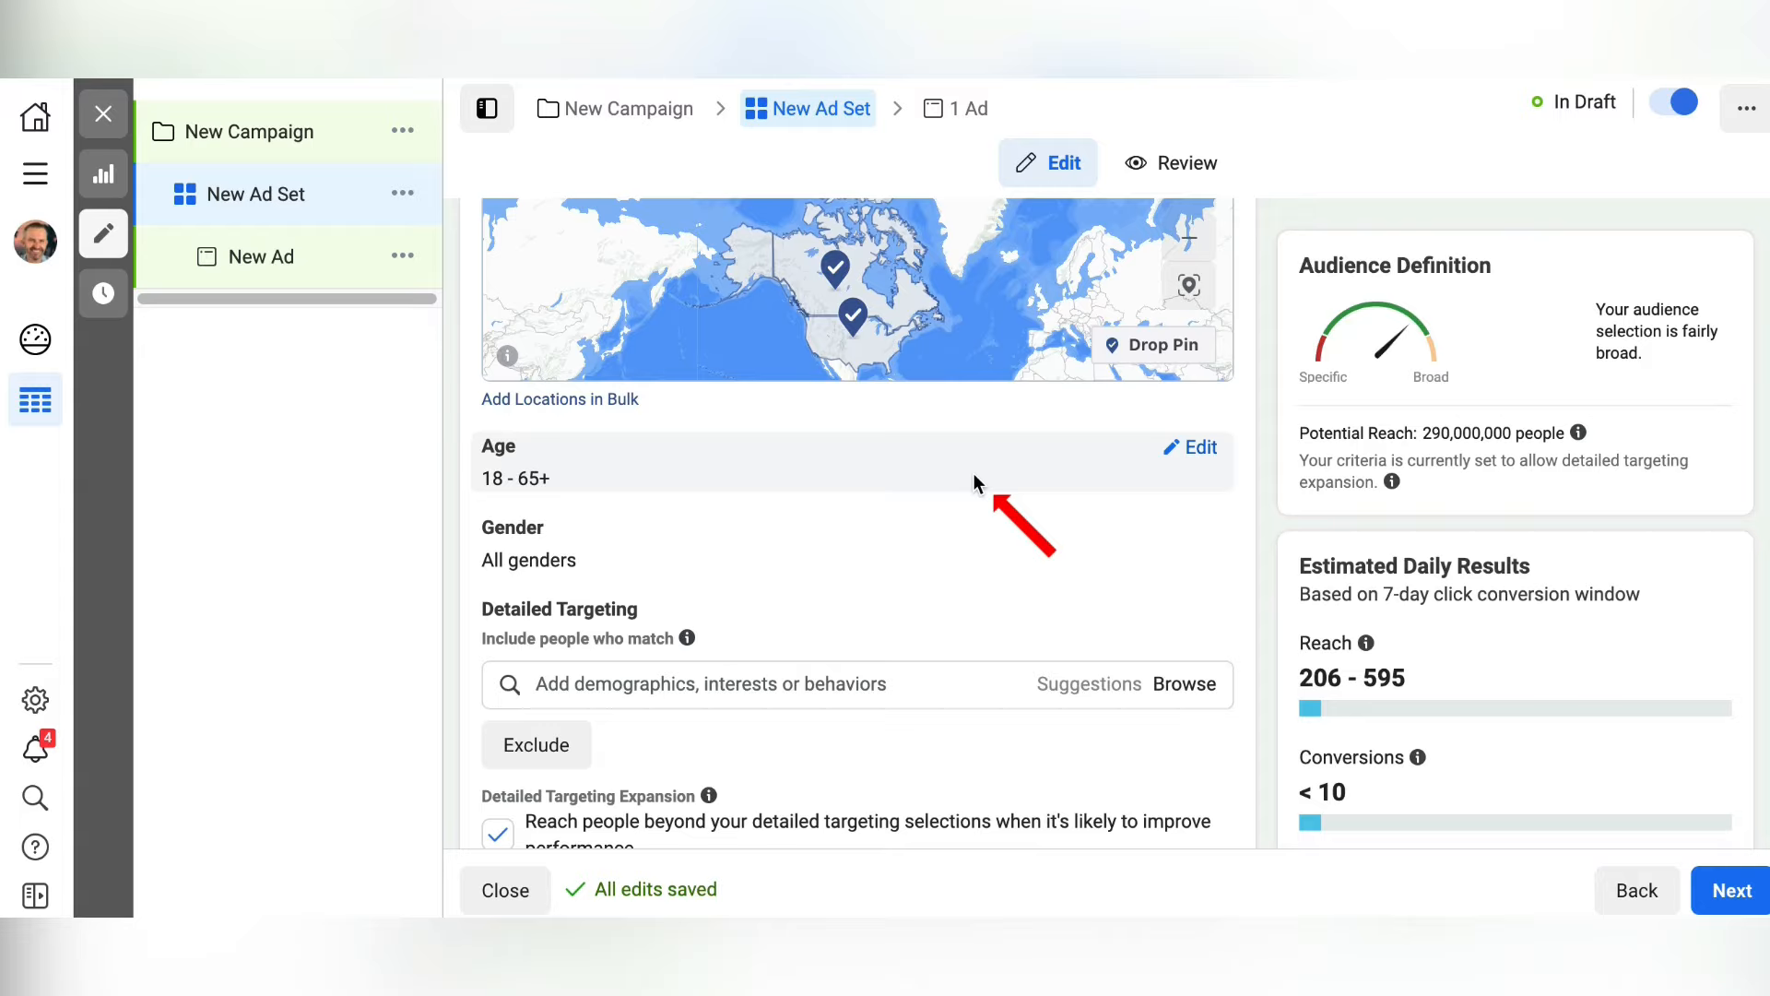
pyautogui.click(1199, 448)
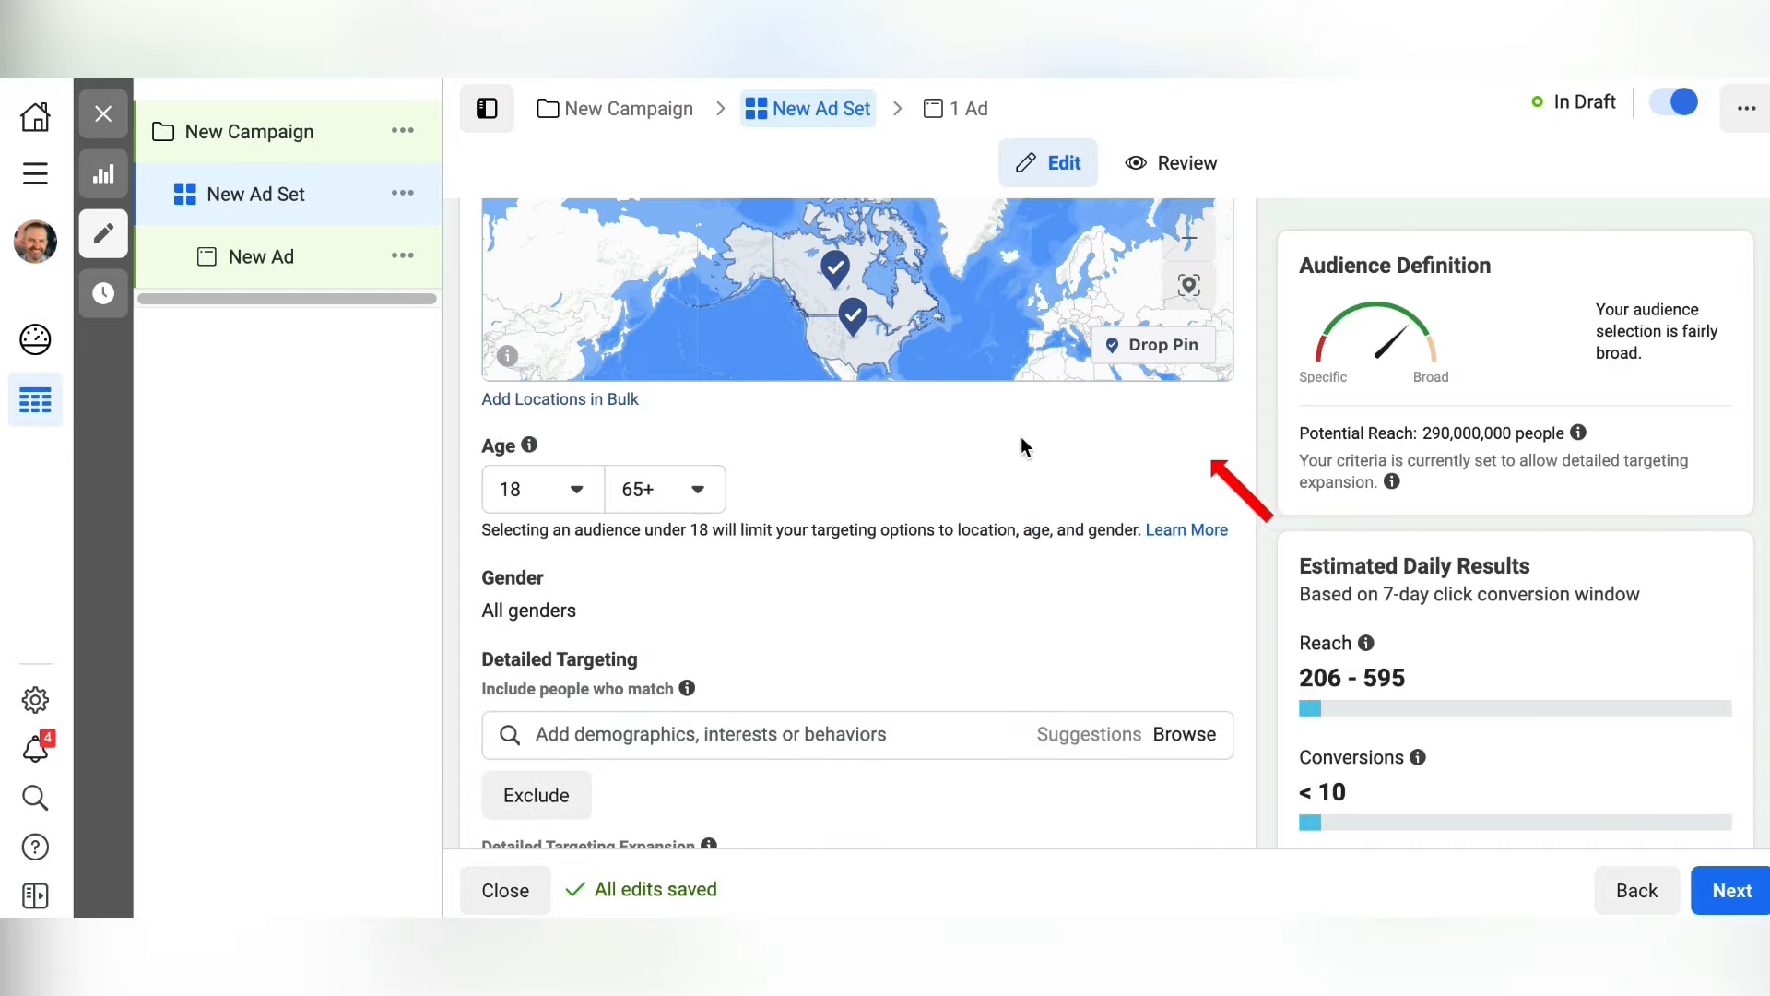
pyautogui.moveTo(658, 588)
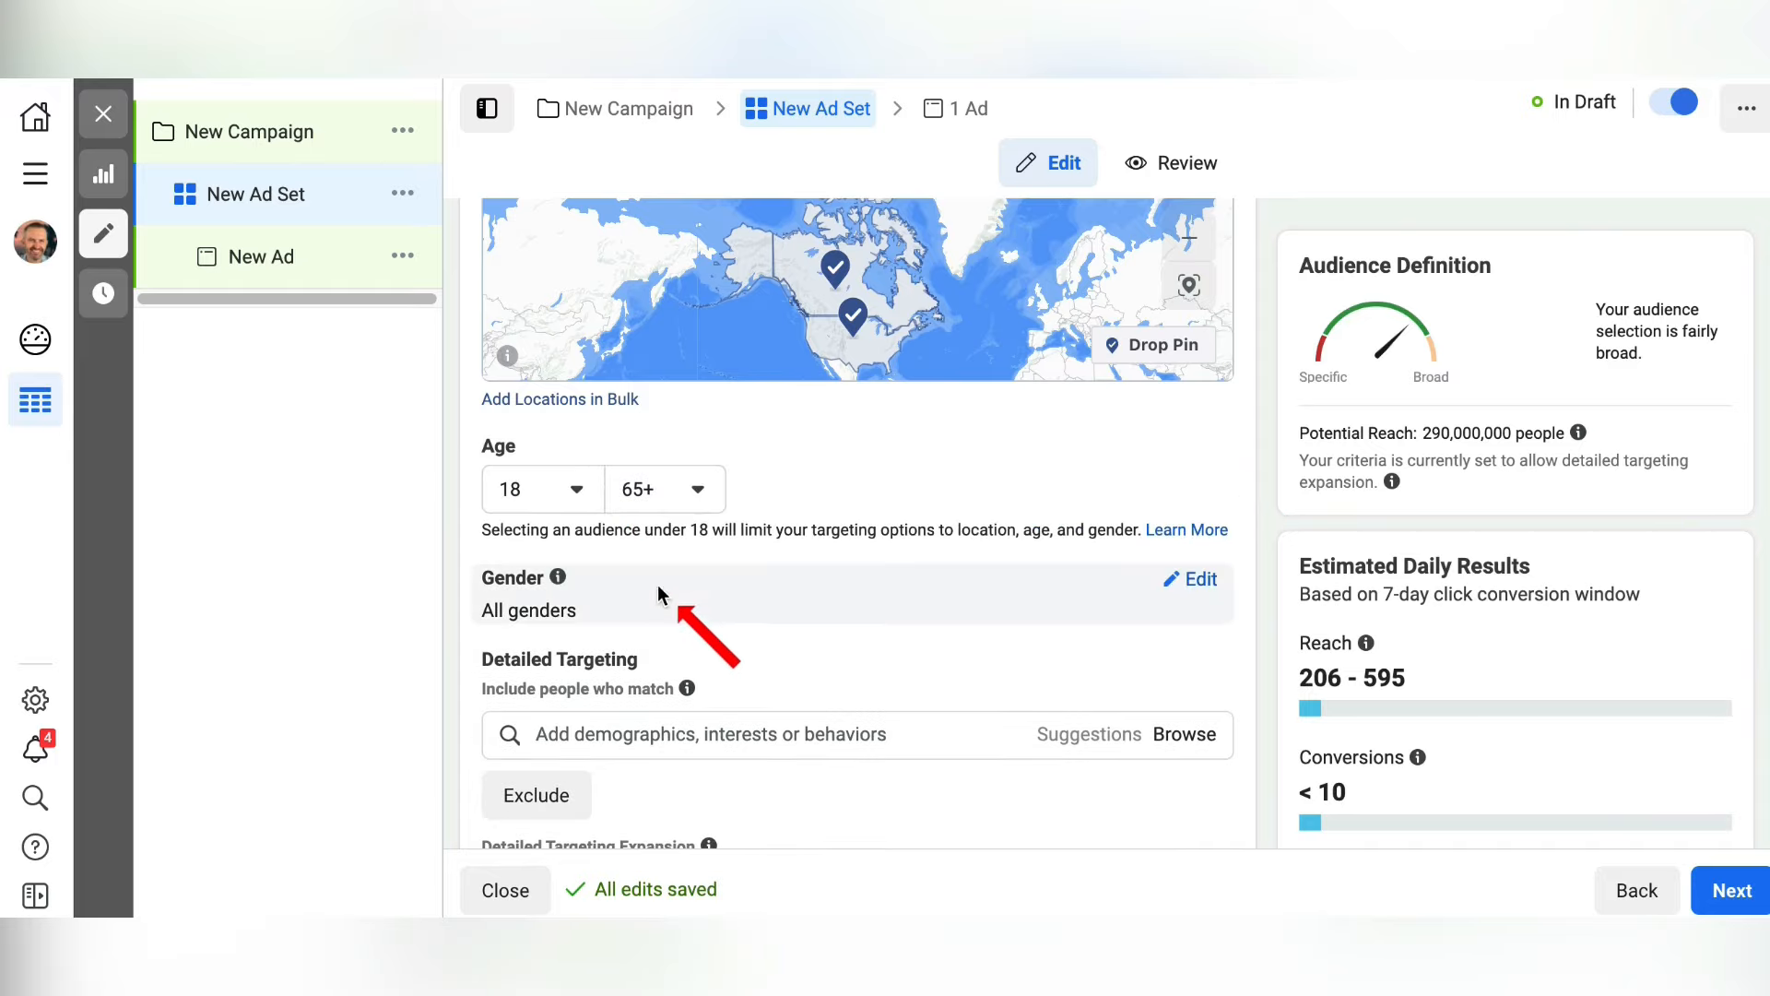
pyautogui.scroll(-1, 708, 601)
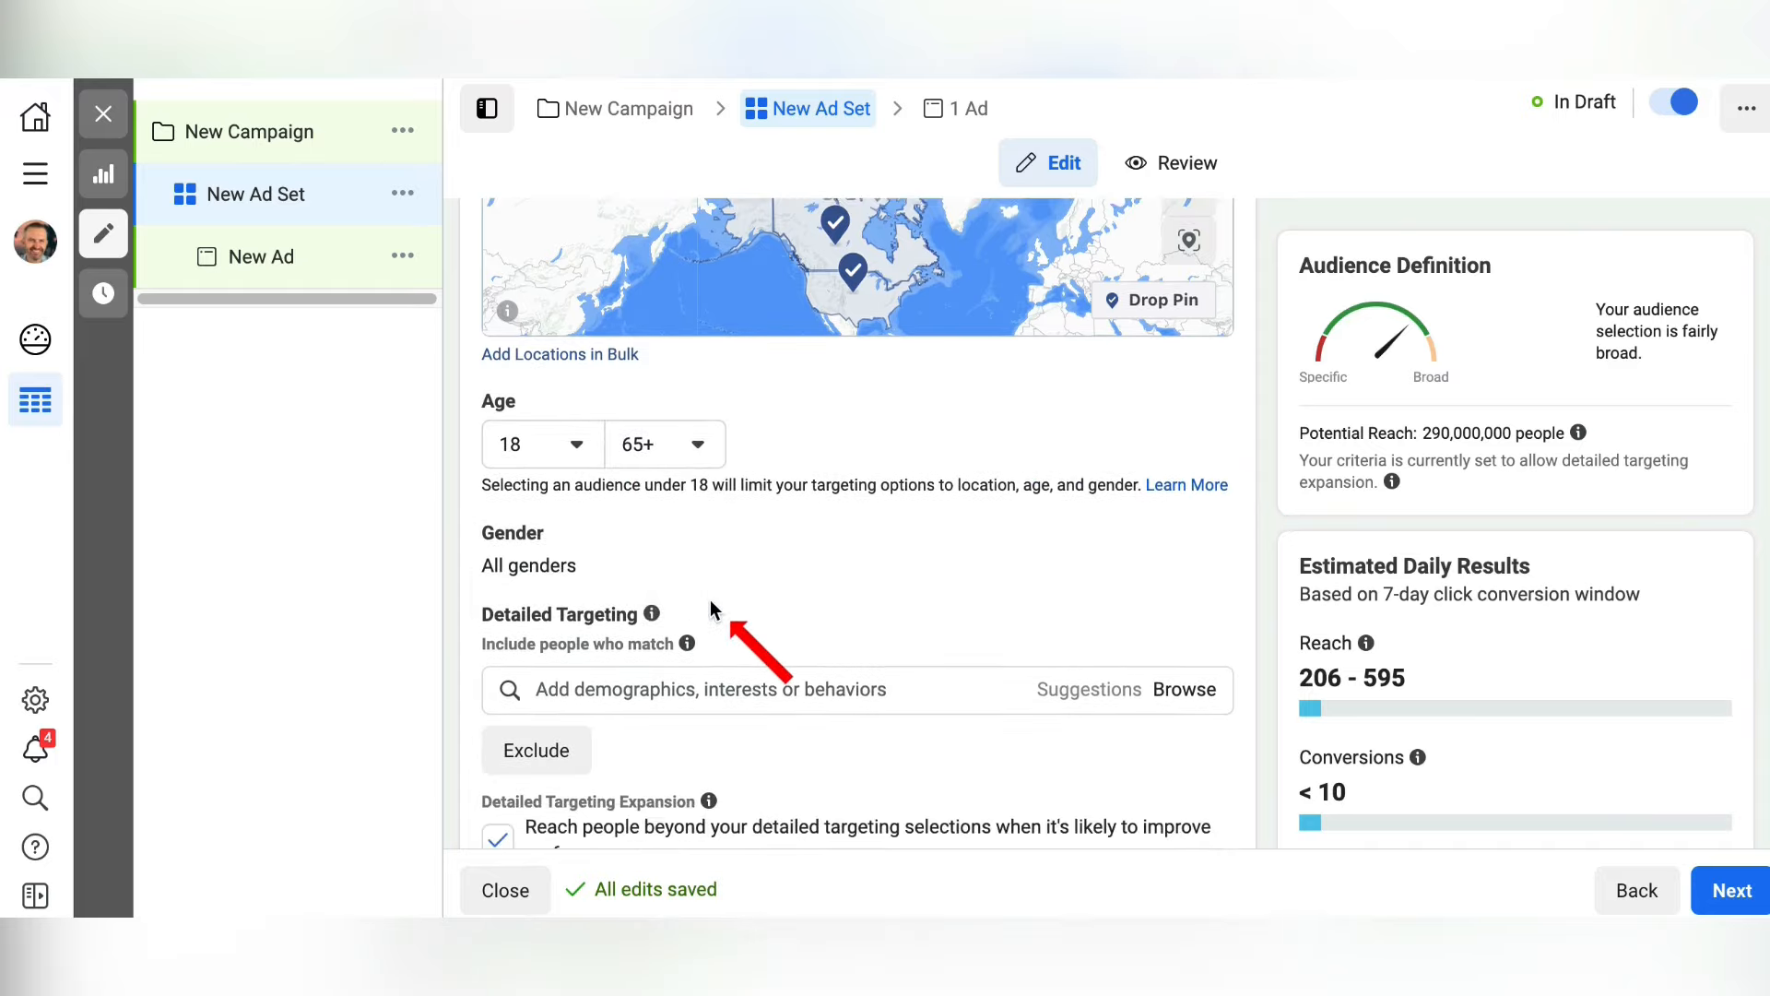
pyautogui.moveTo(1124, 544)
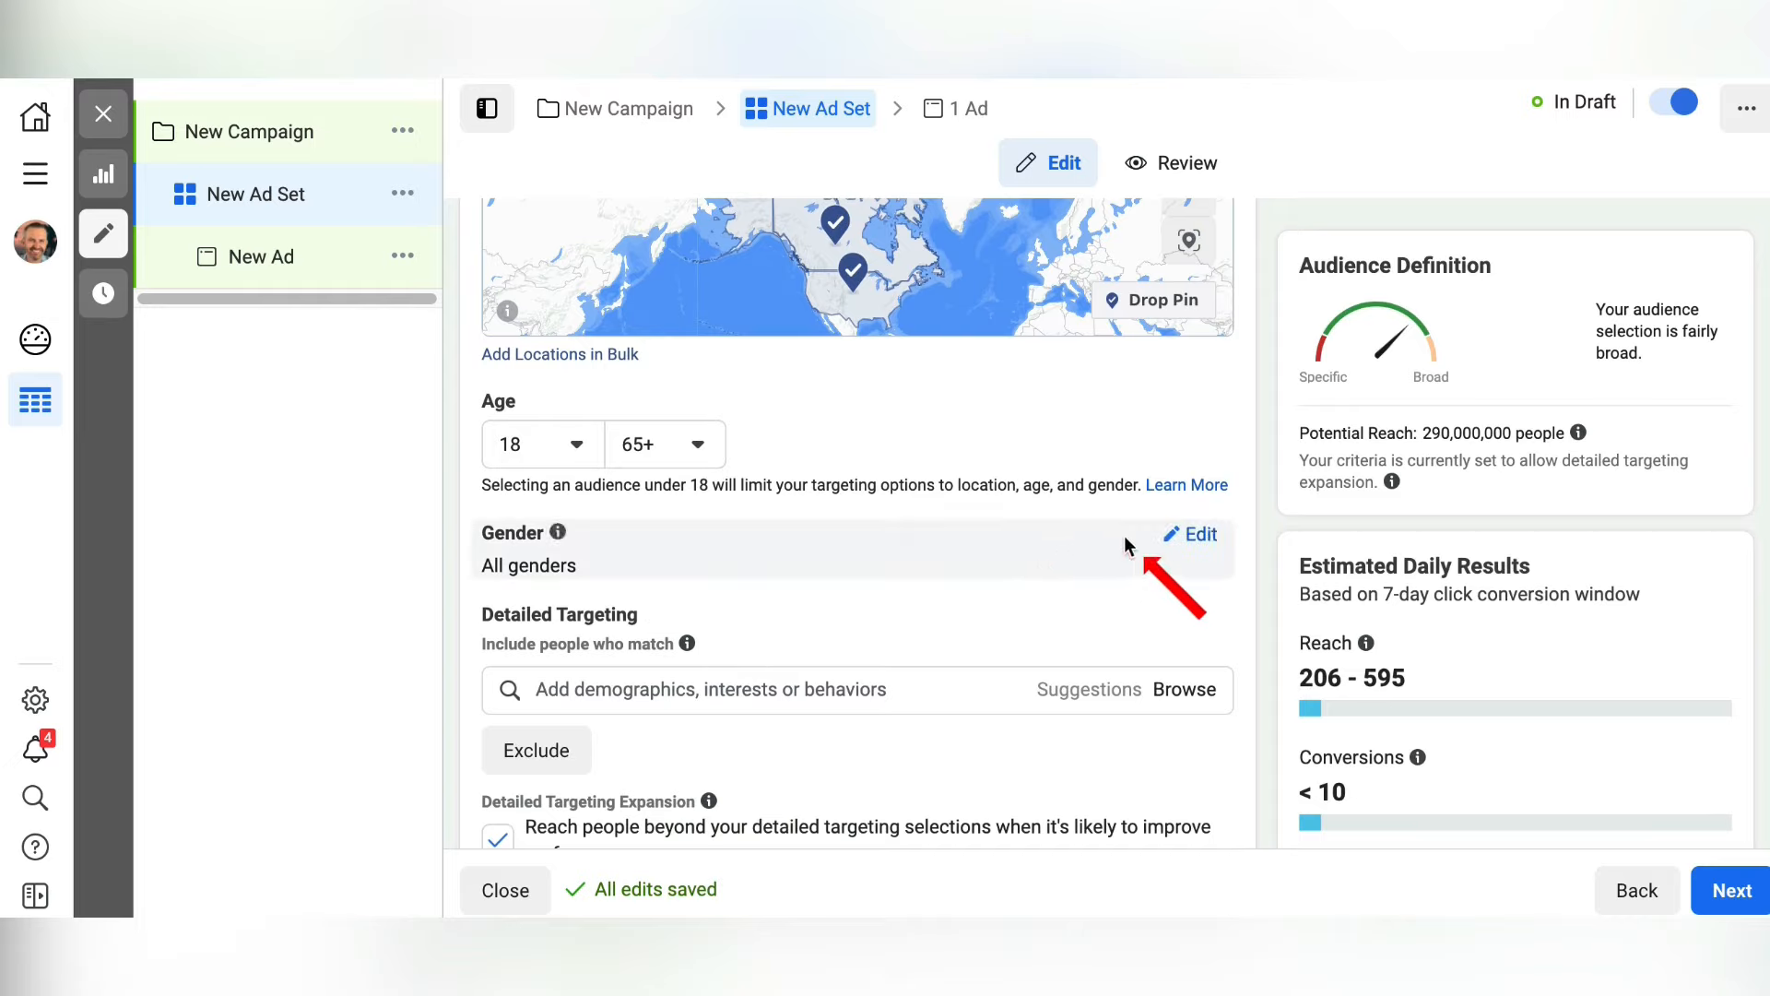
pyautogui.click(1208, 533)
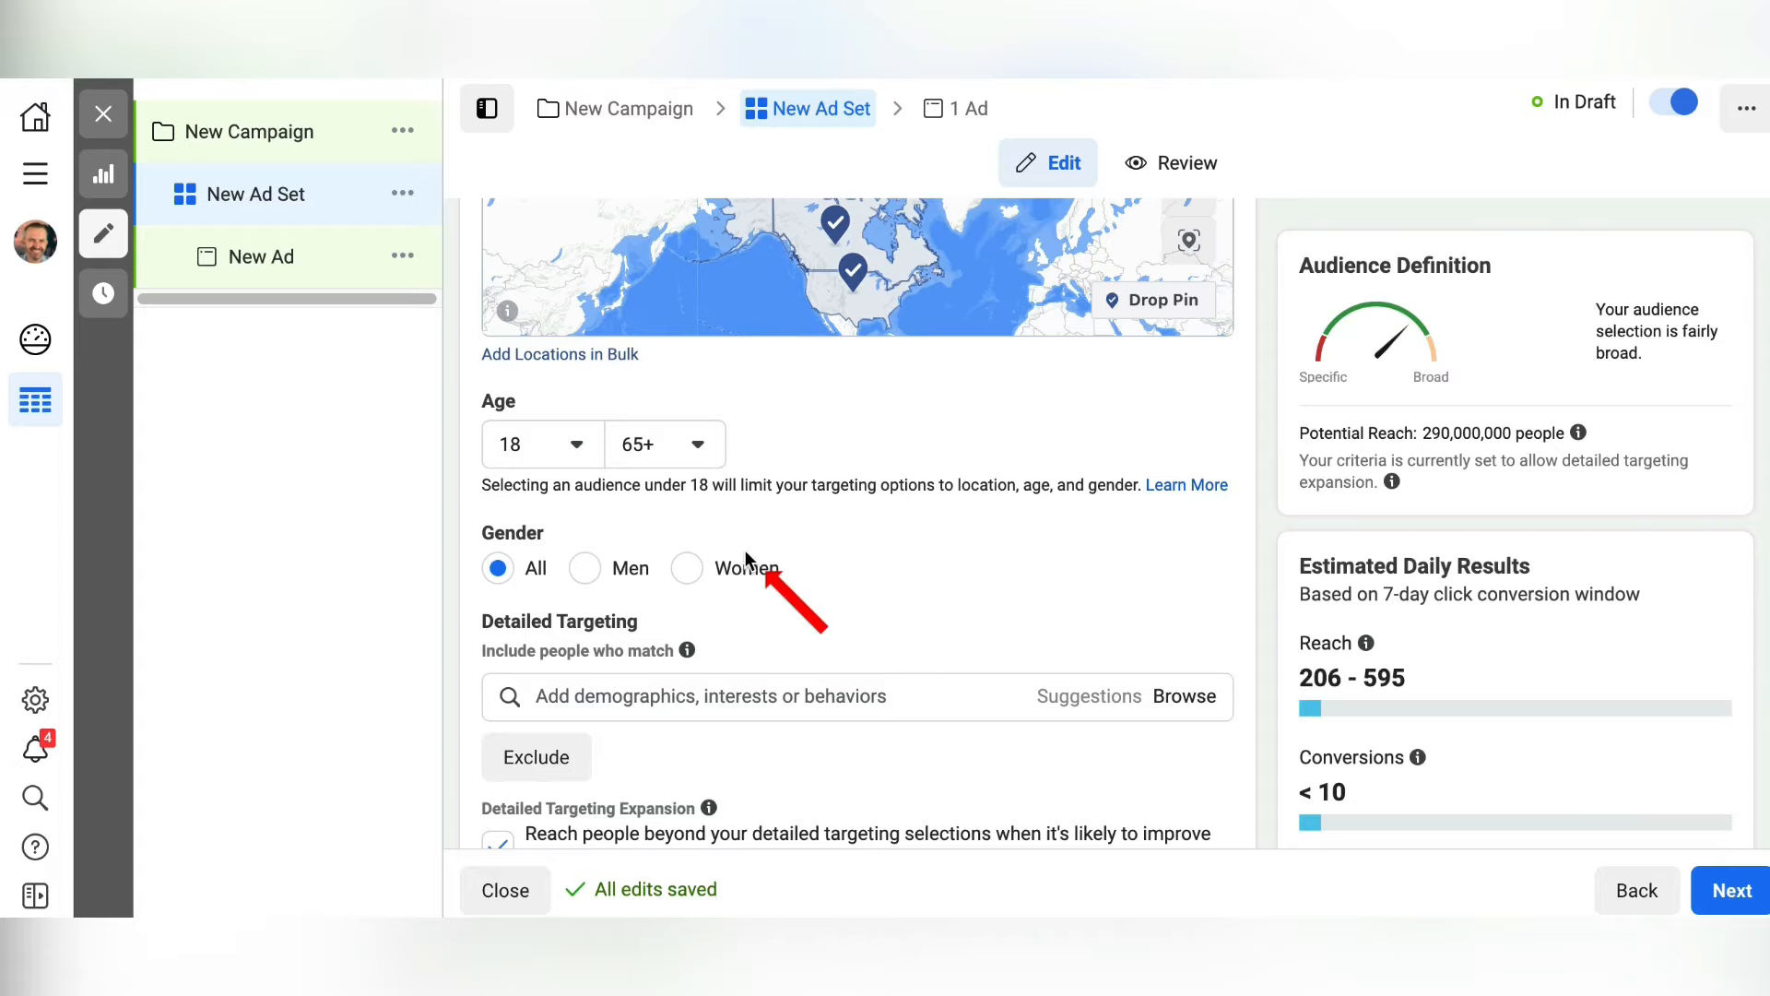
# Turn off Detailed Targeting Expansion for the ad set's audience.
pyautogui.scroll(-2, 489, 533)
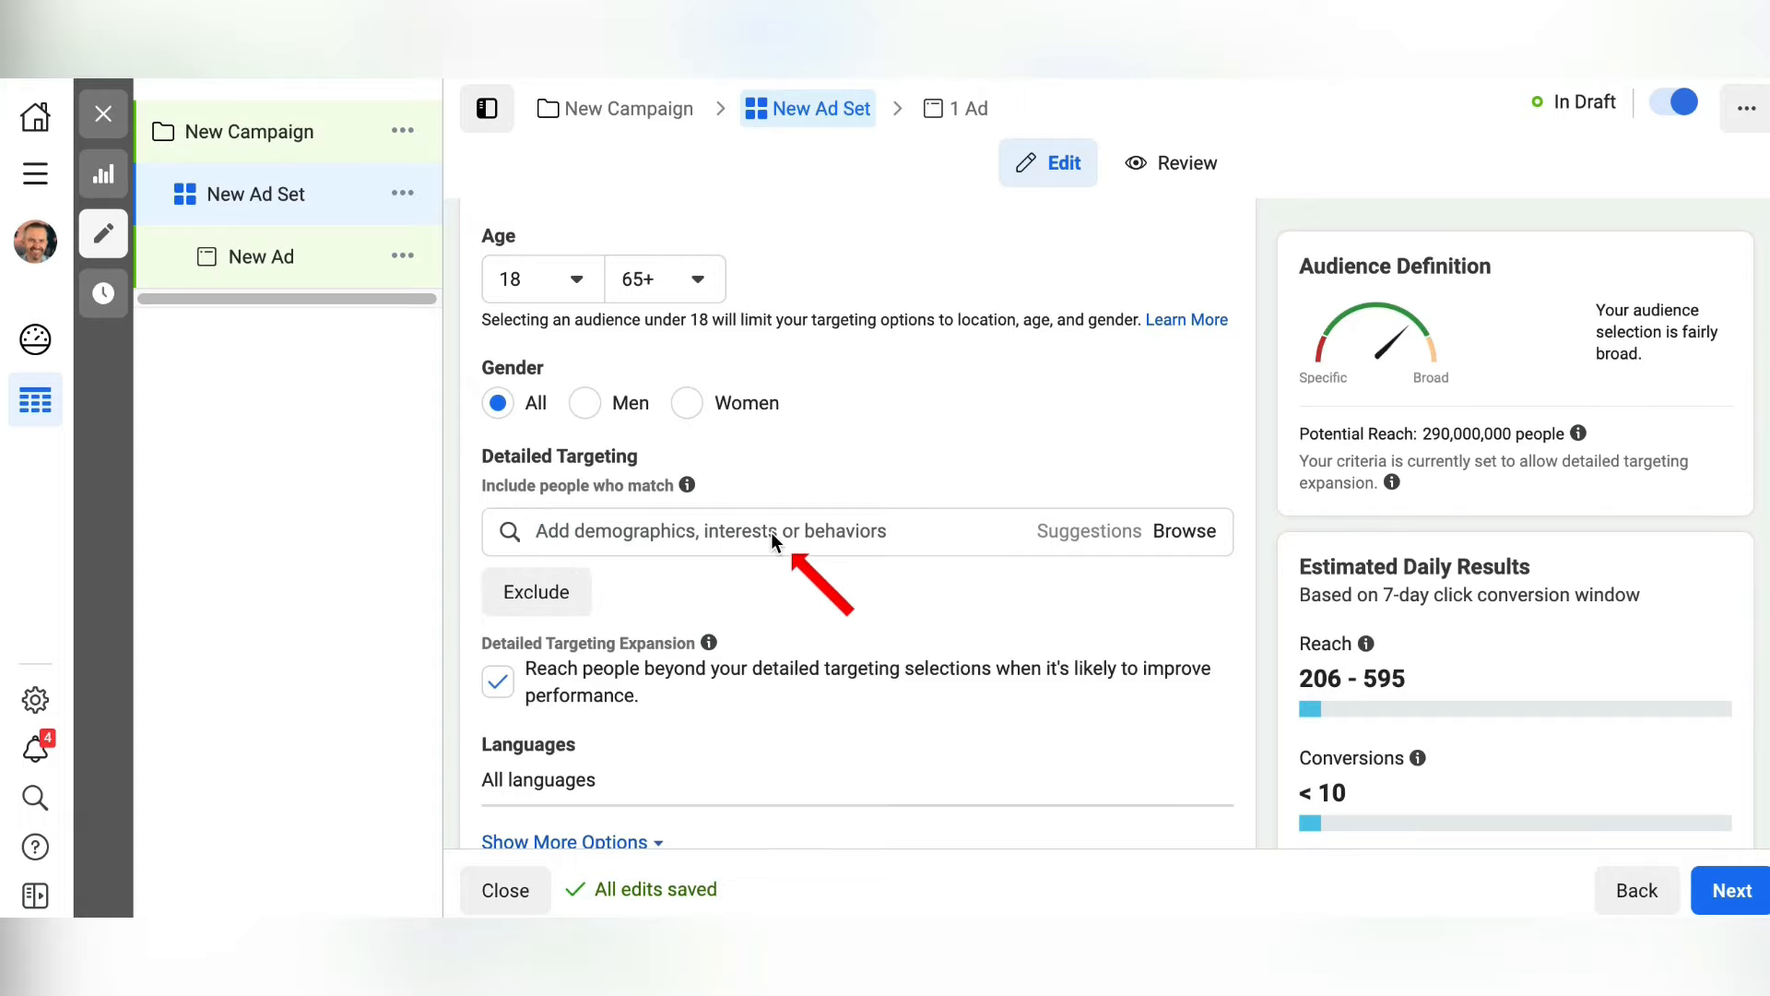
pyautogui.scroll(-1, 773, 536)
pyautogui.scroll(-2, 760, 536)
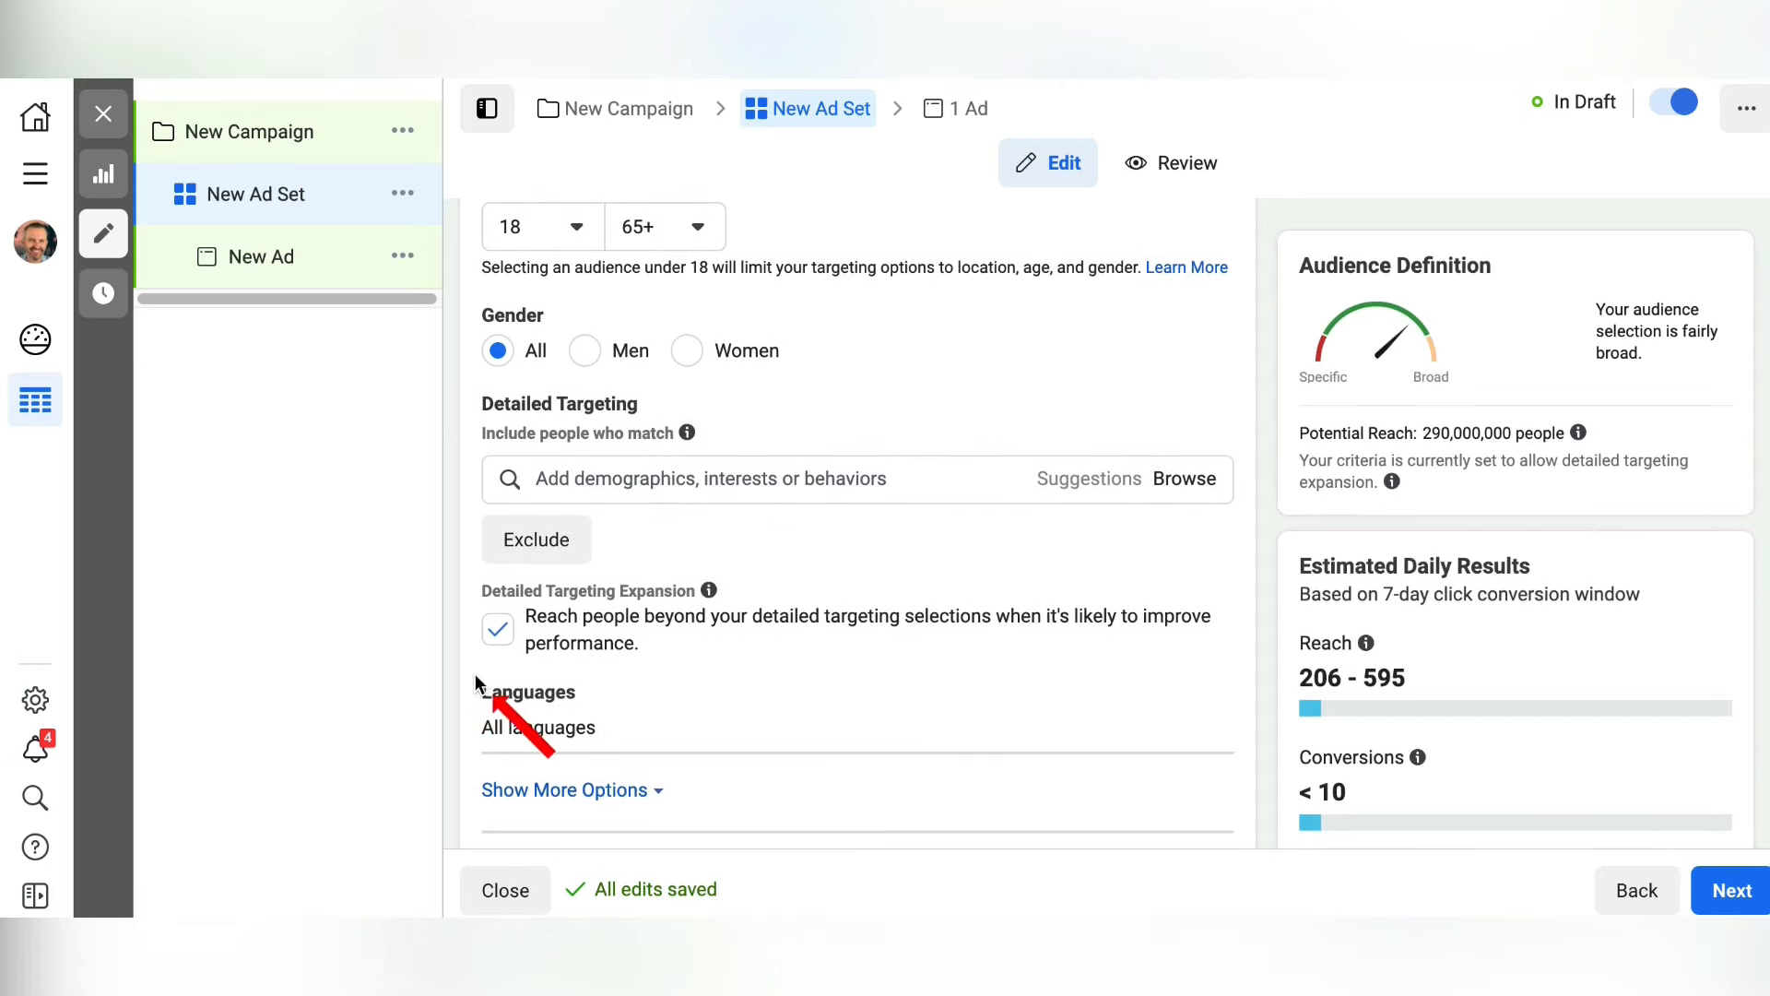
pyautogui.click(496, 629)
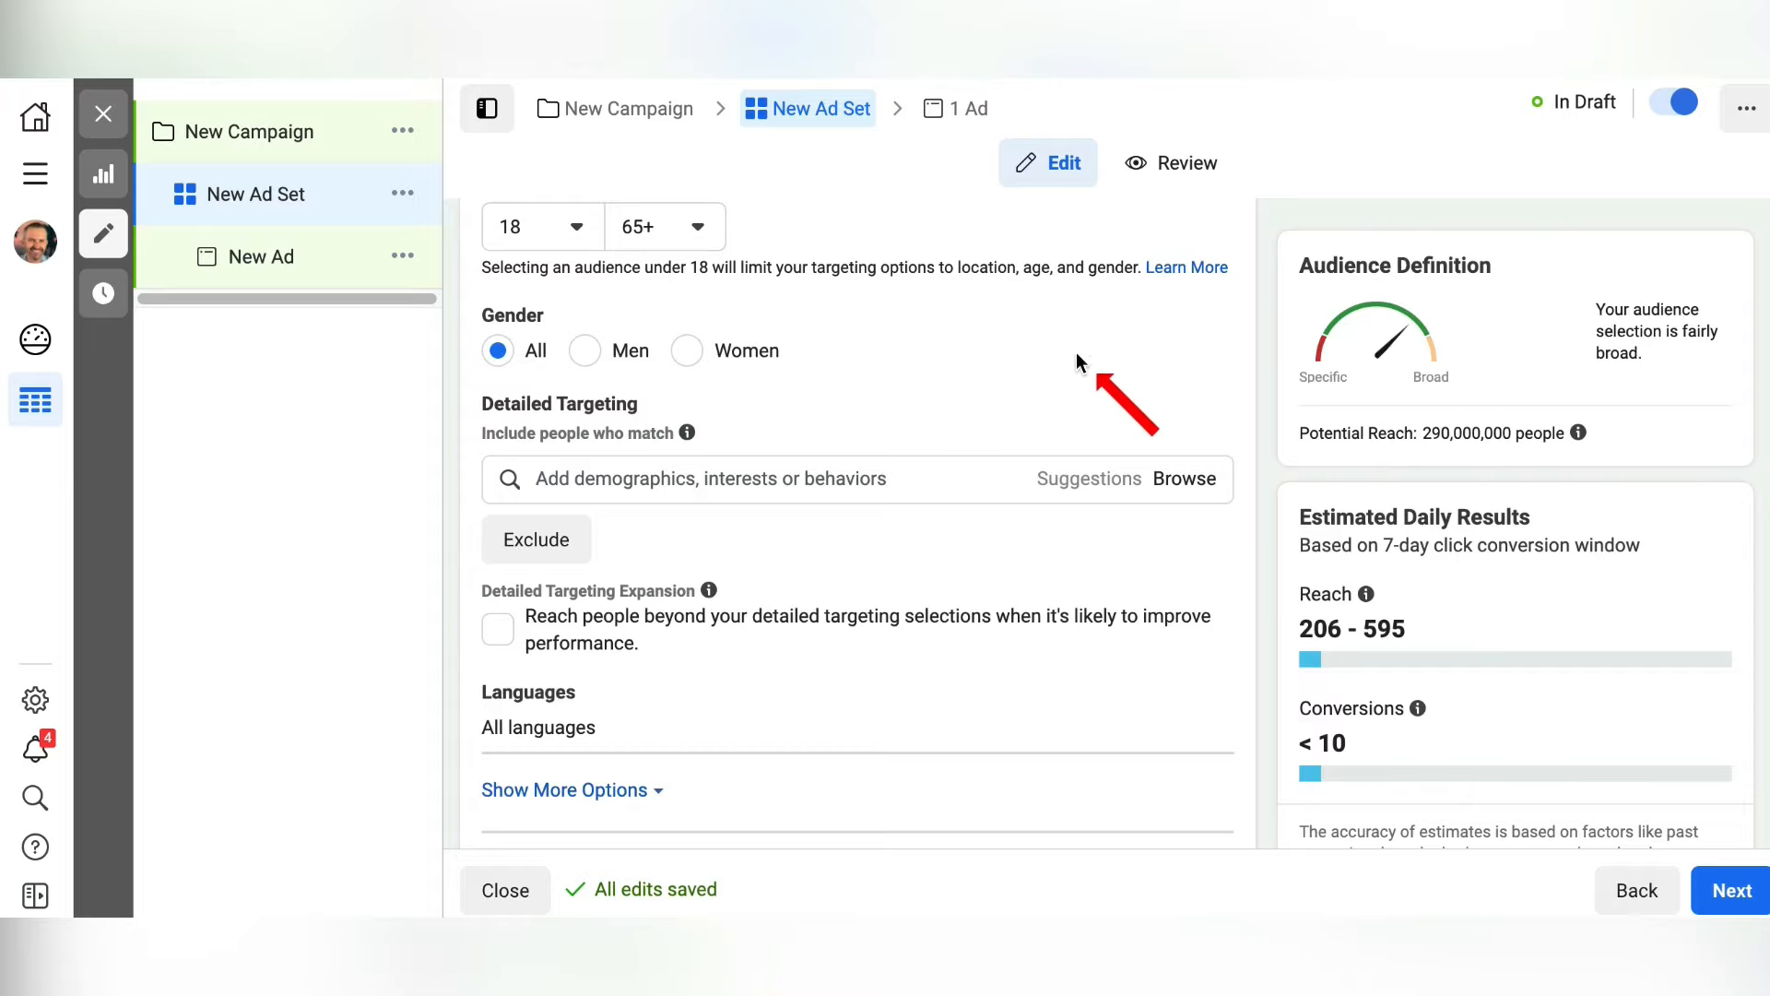
# Add the demographic "Parents with preschoolers (03-05 years)" to the detailed targeting and dismiss the tip.
pyautogui.click(702, 477)
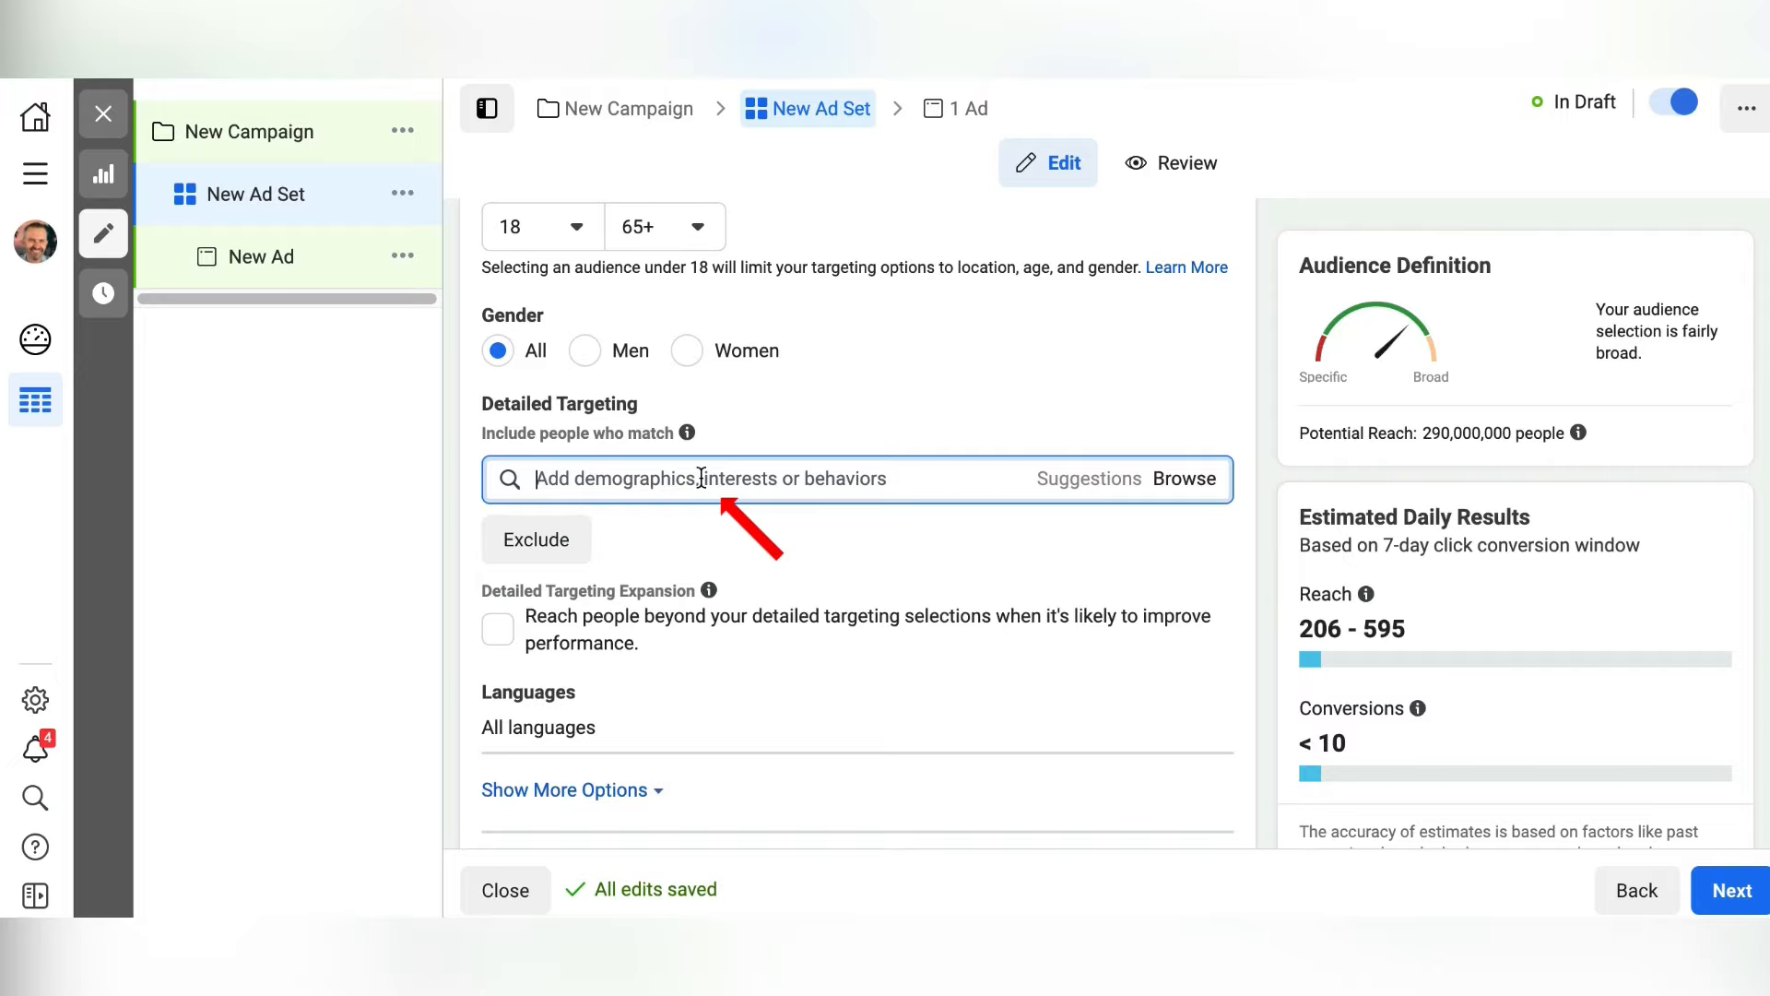
pyautogui.write('parents')
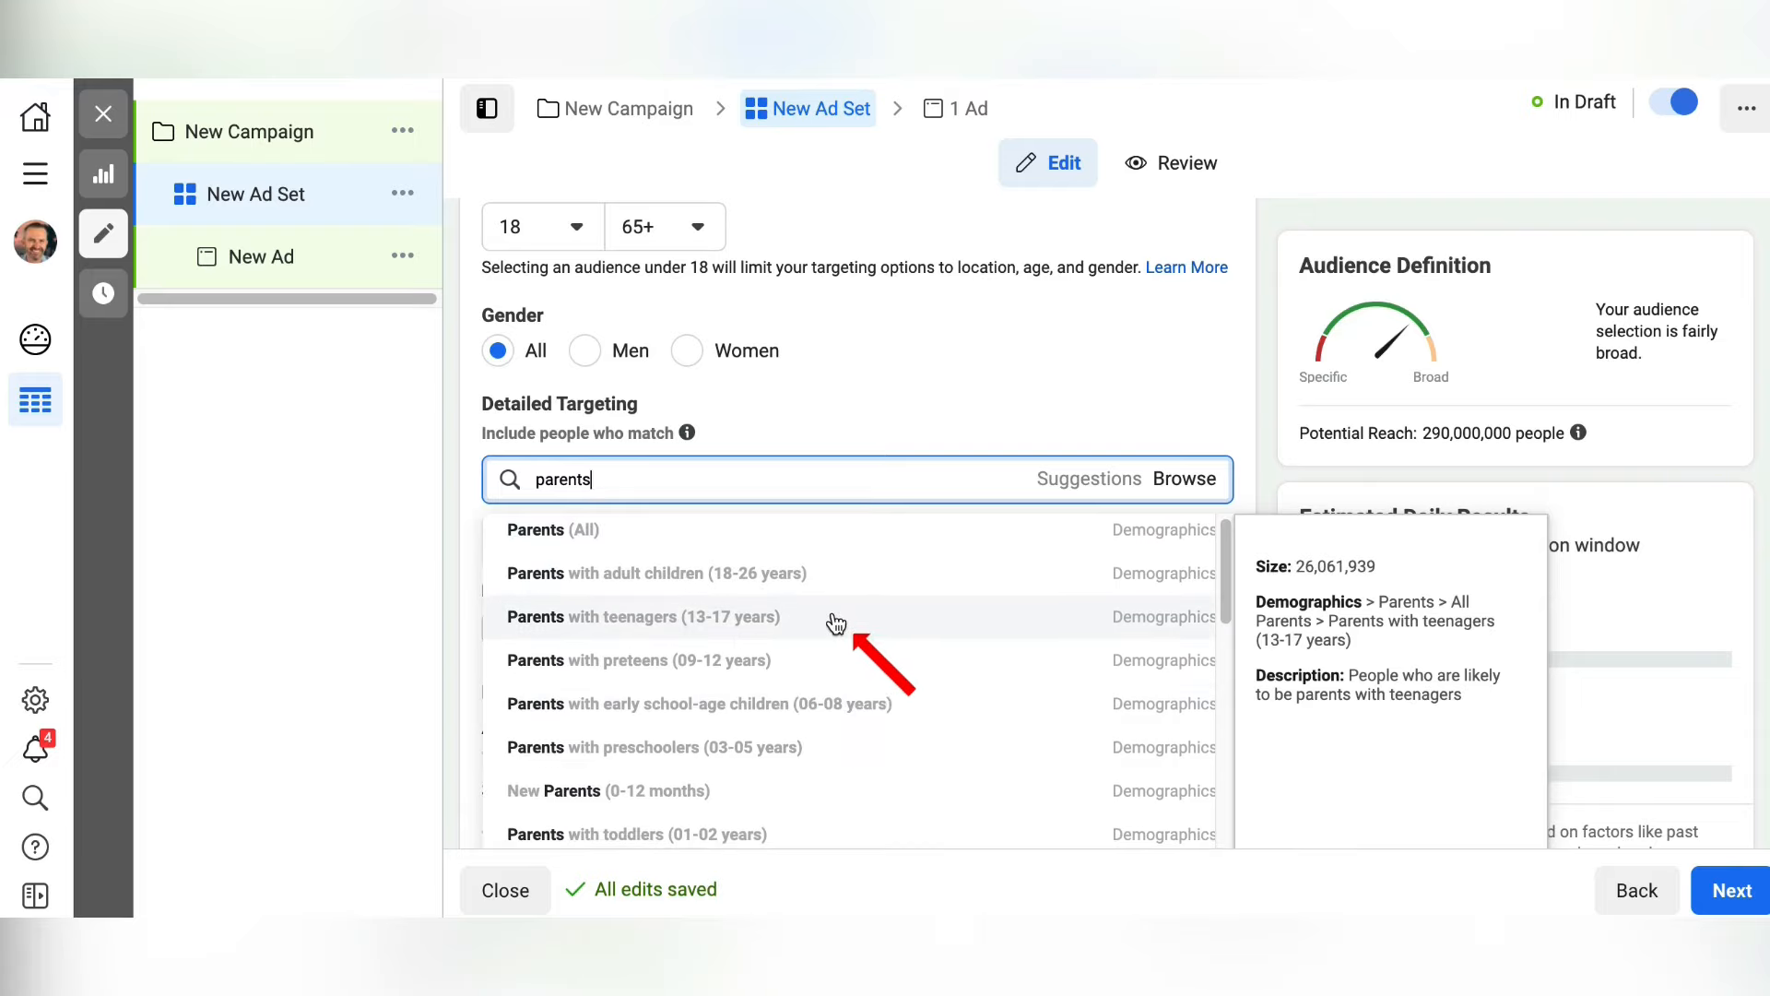
pyautogui.click(753, 757)
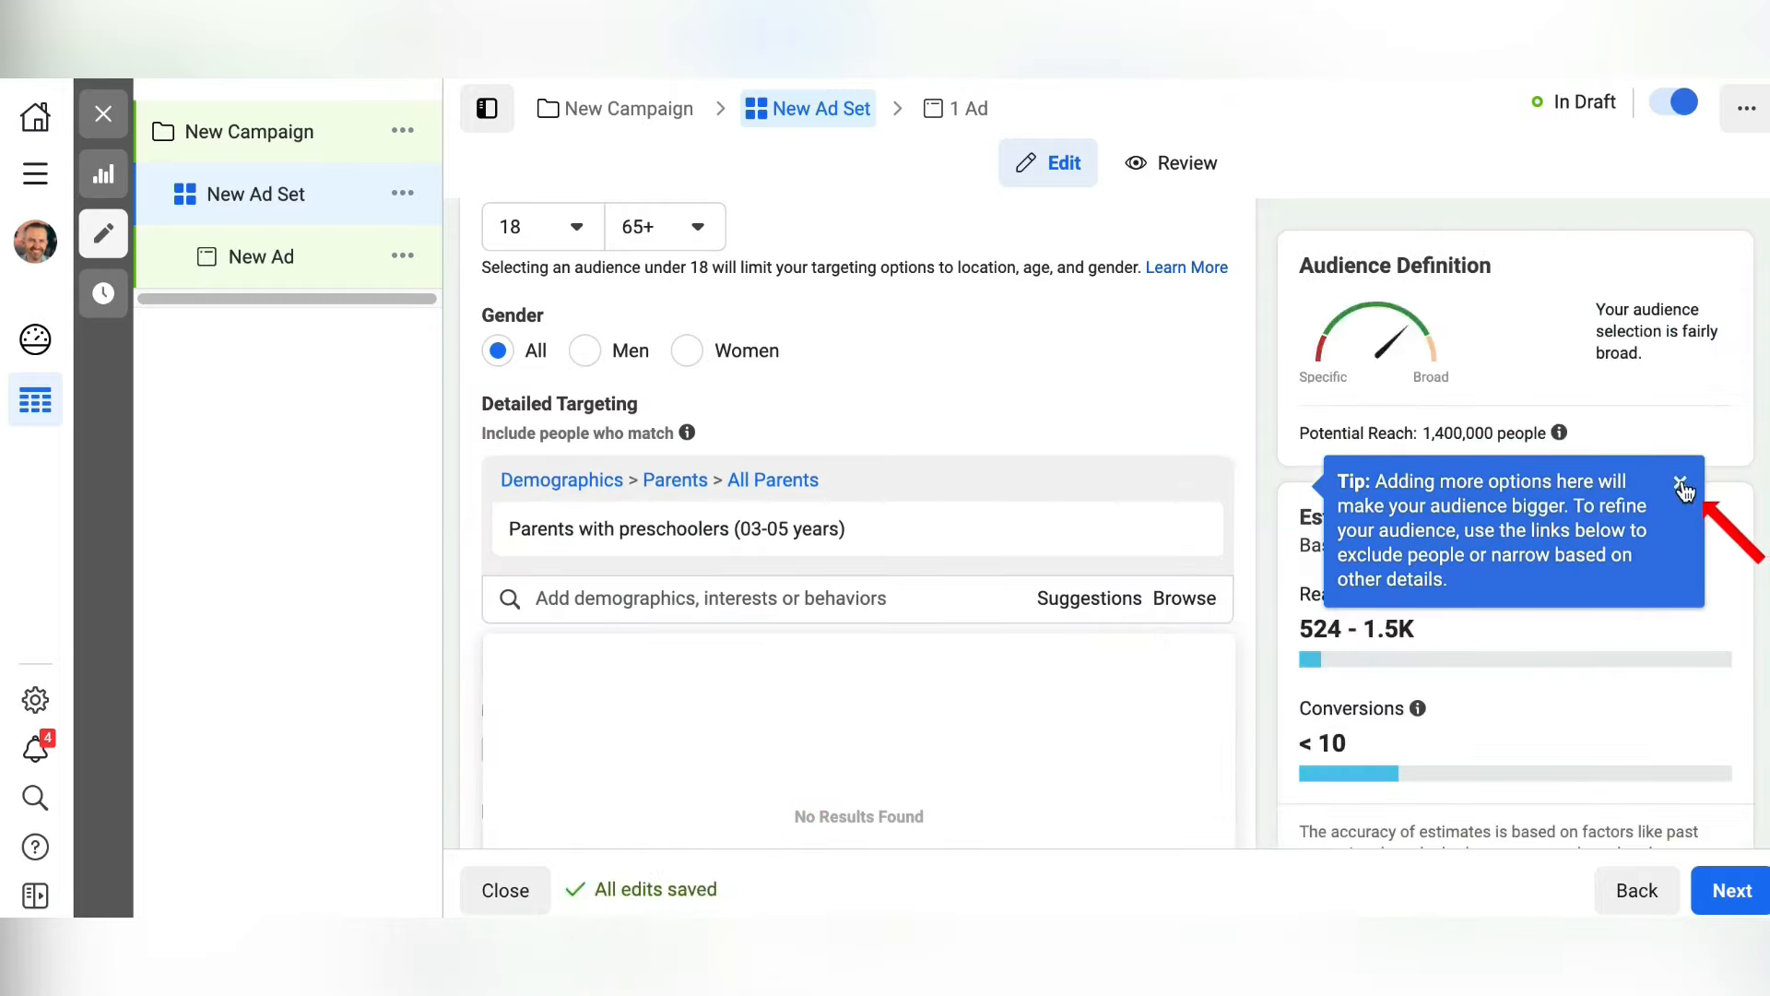
pyautogui.click(1608, 485)
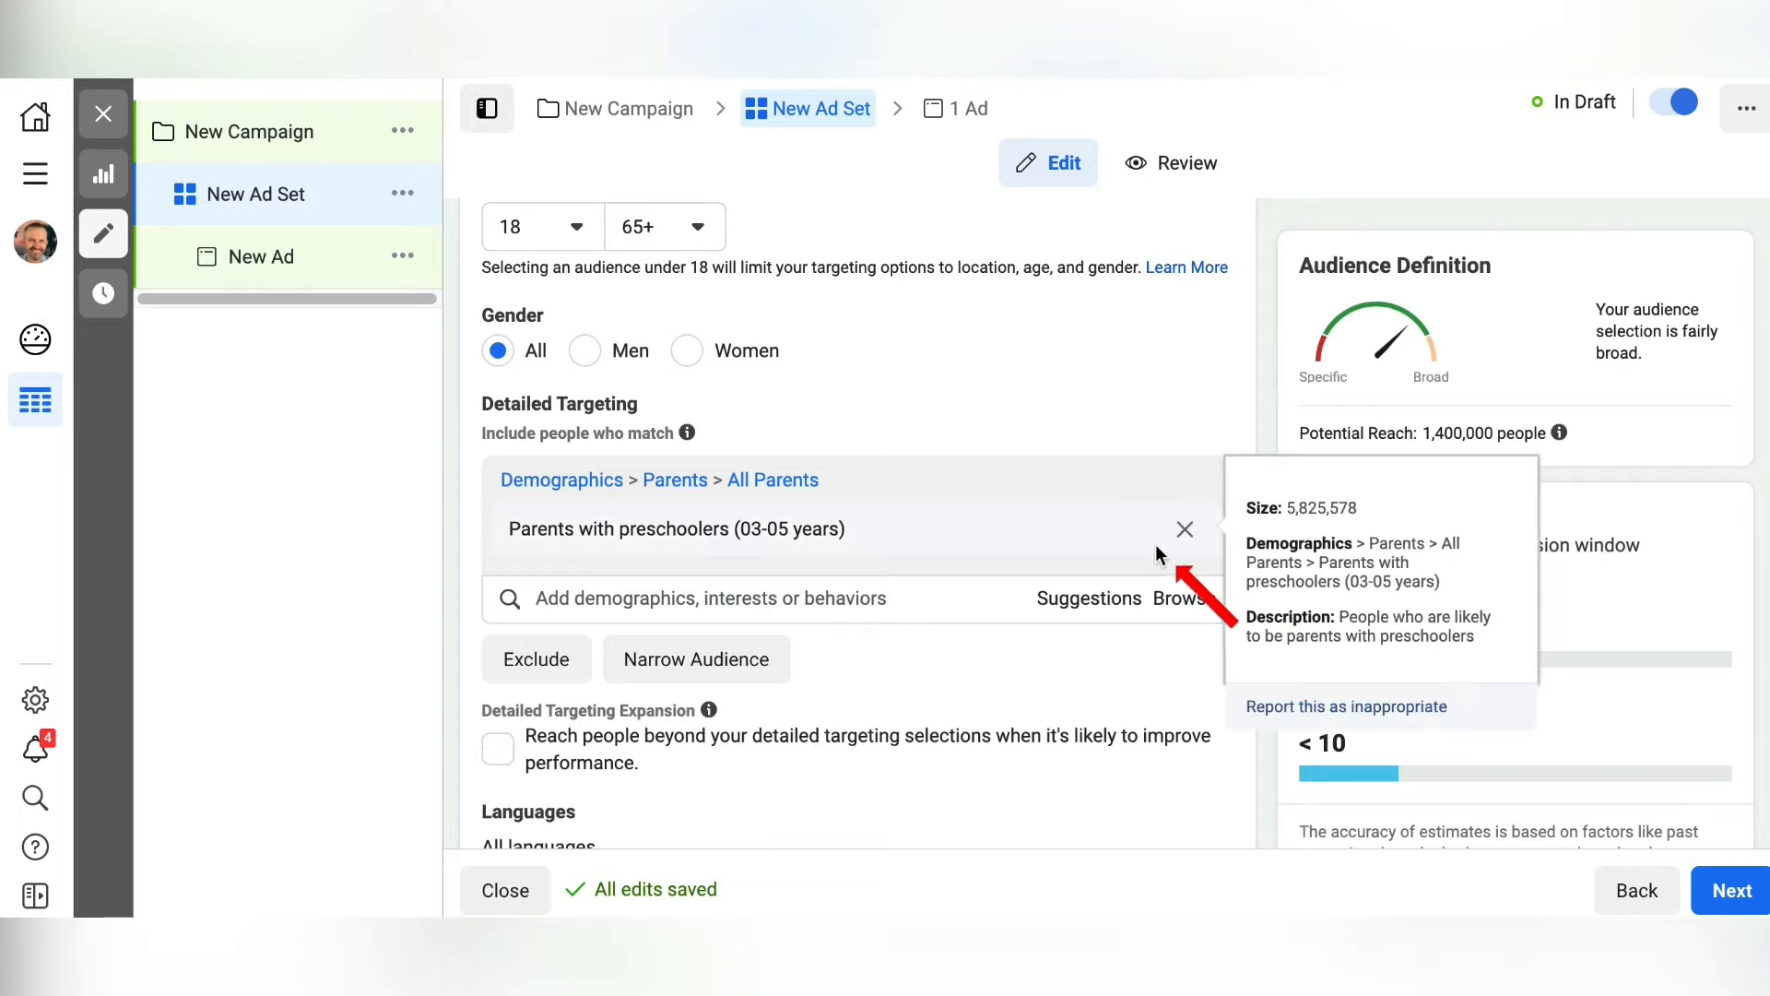
# Open the detailed targeting exclusion settings to view the options for excluding people from the audience.
pyautogui.scroll(-1, 841, 664)
pyautogui.scroll(-1, 856, 660)
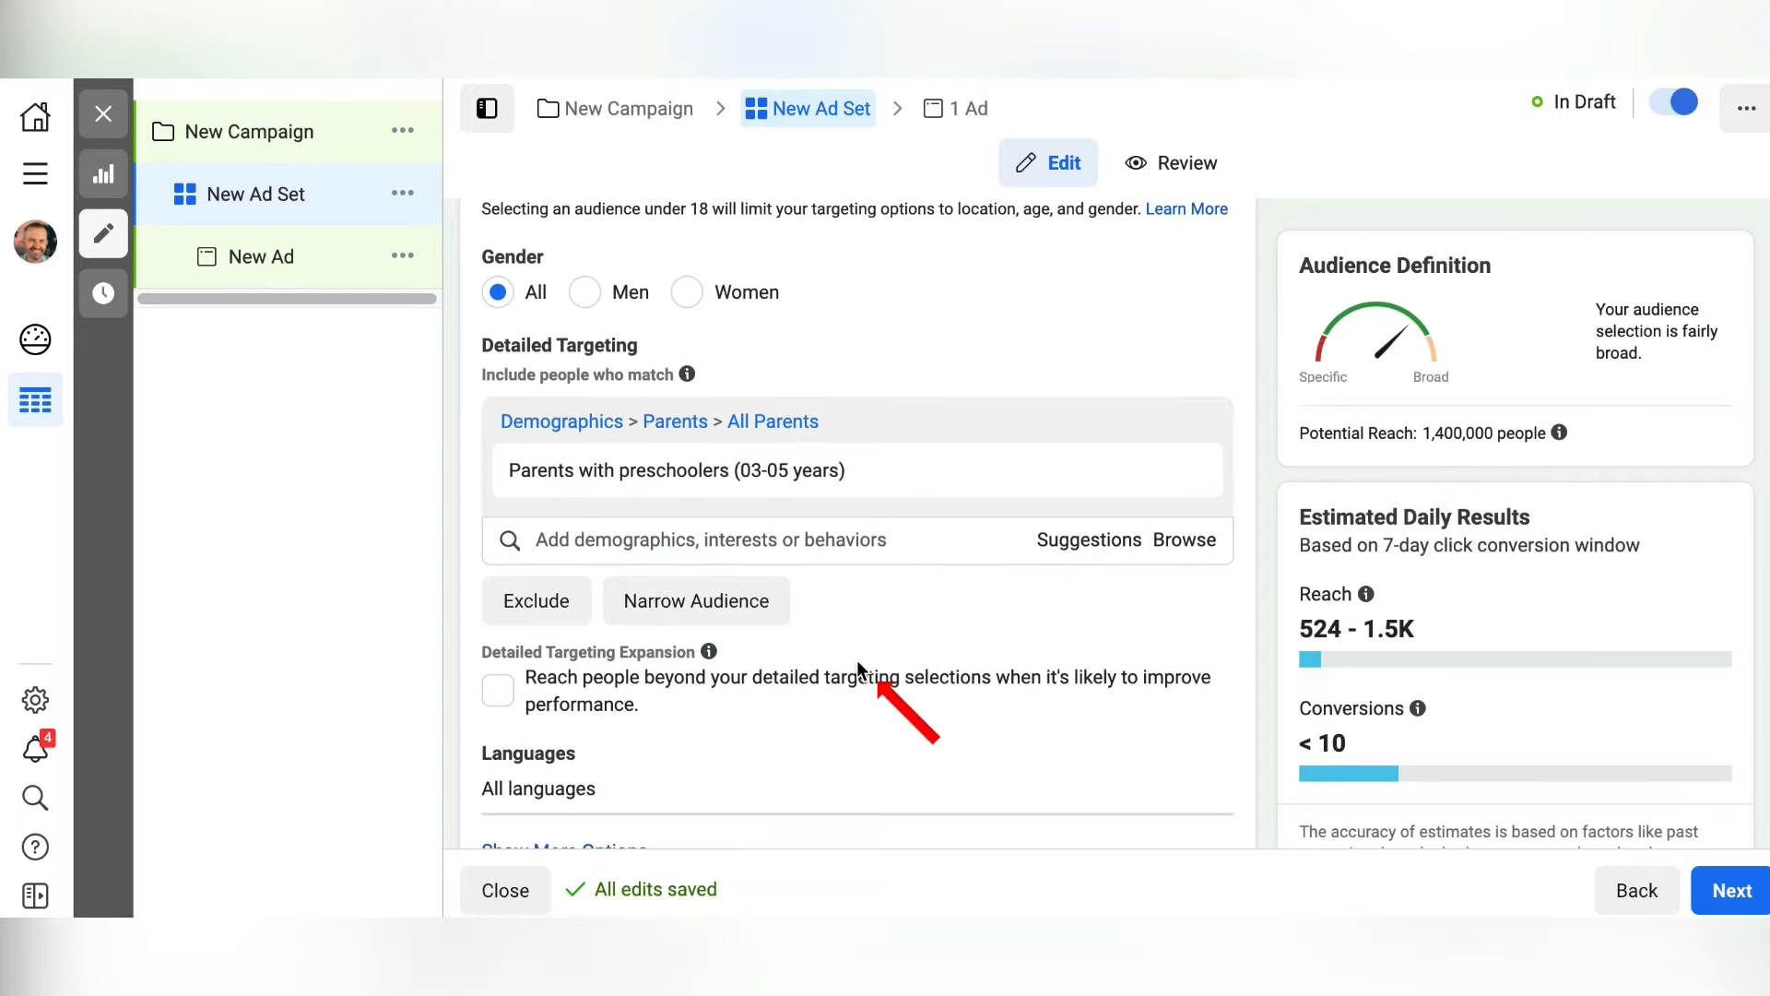
pyautogui.scroll(-2, 857, 659)
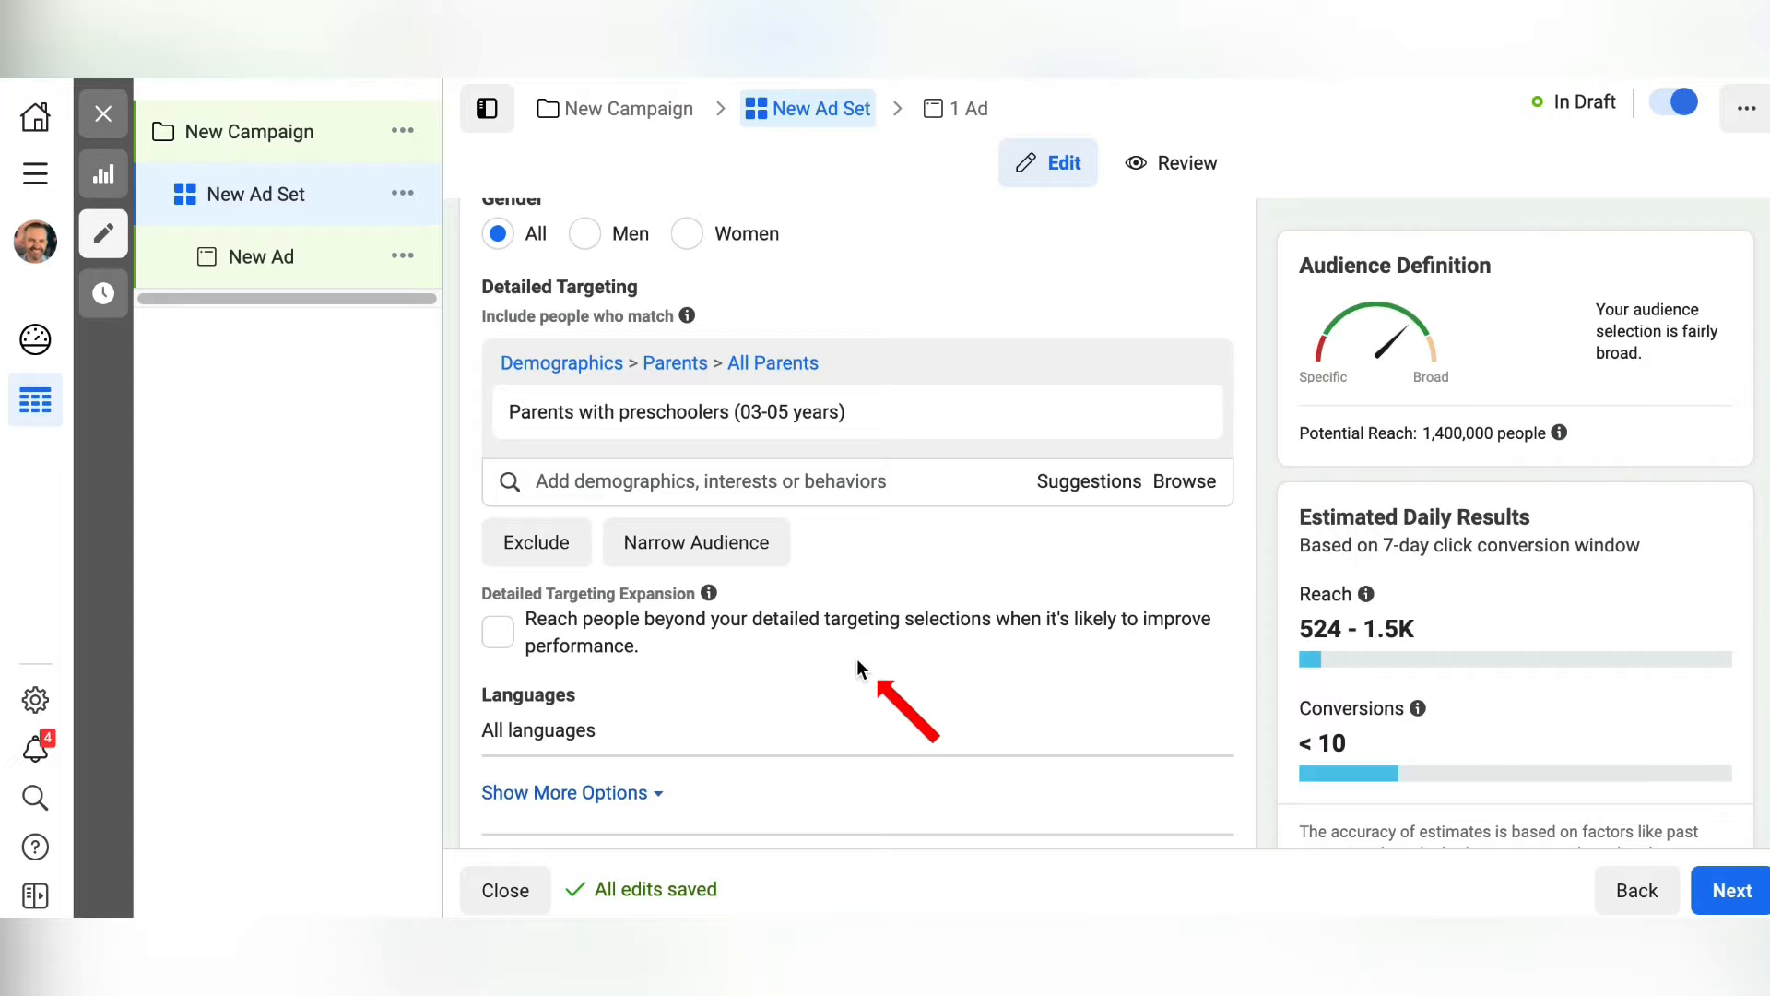
pyautogui.click(512, 549)
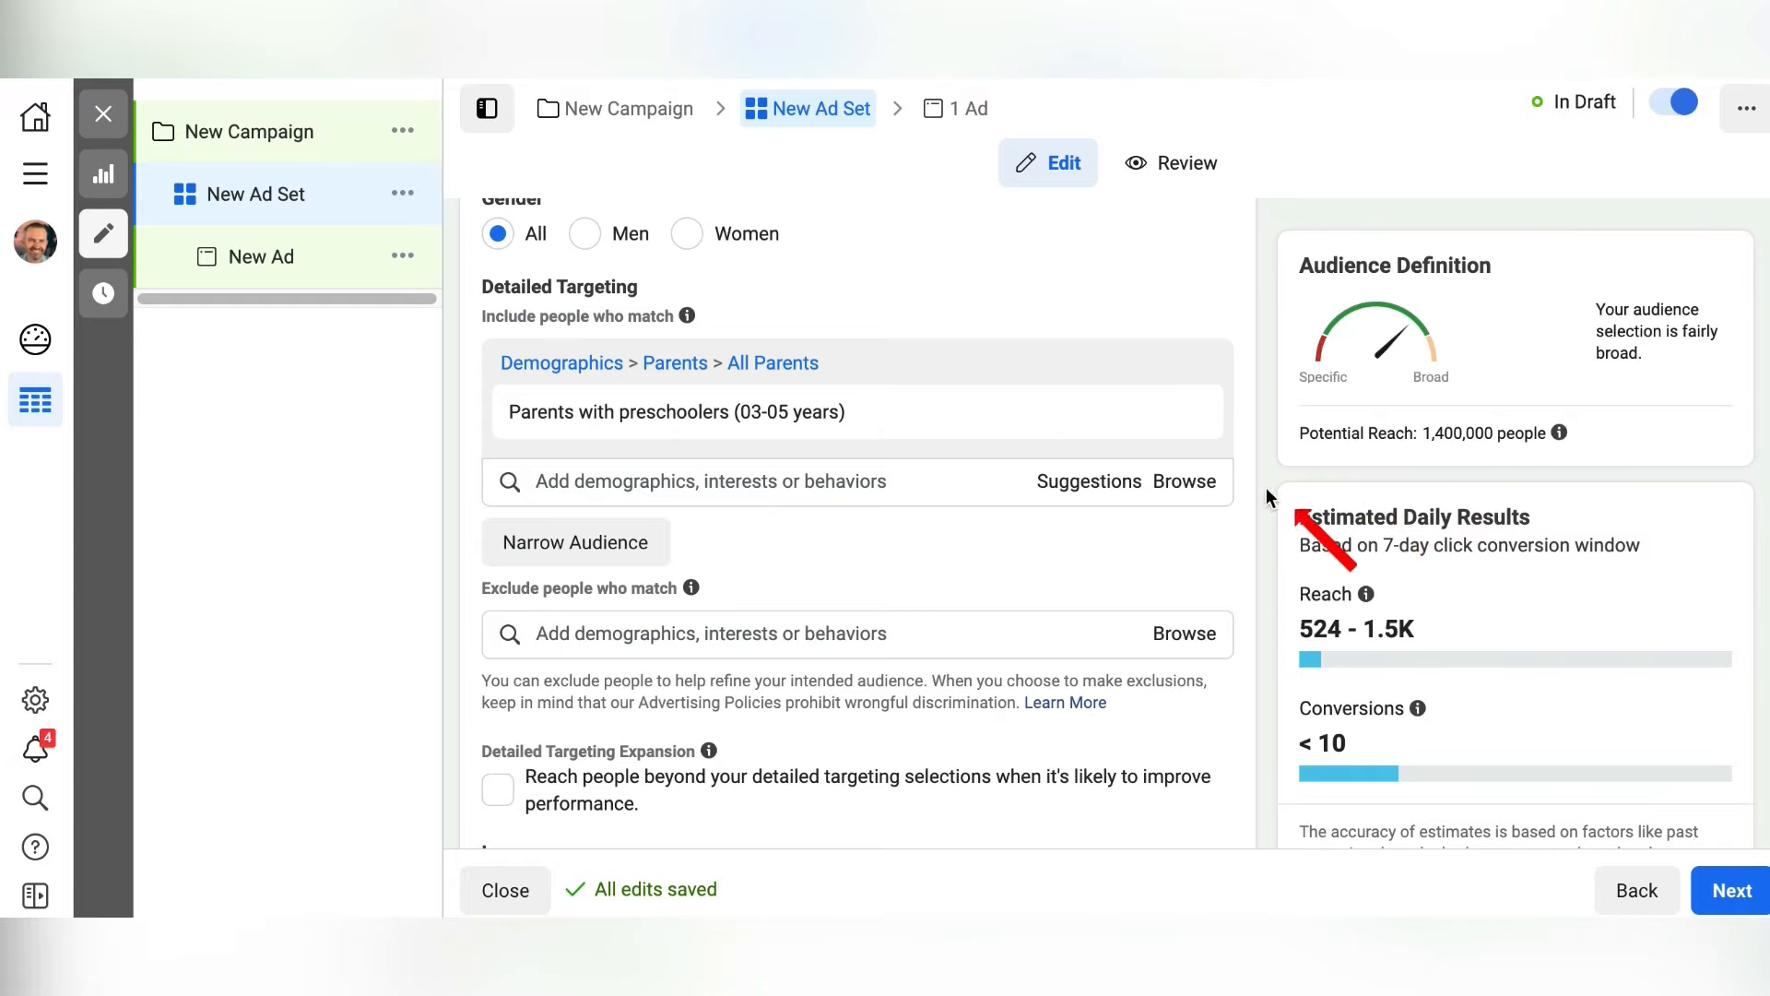
pyautogui.scroll(-1, 1241, 486)
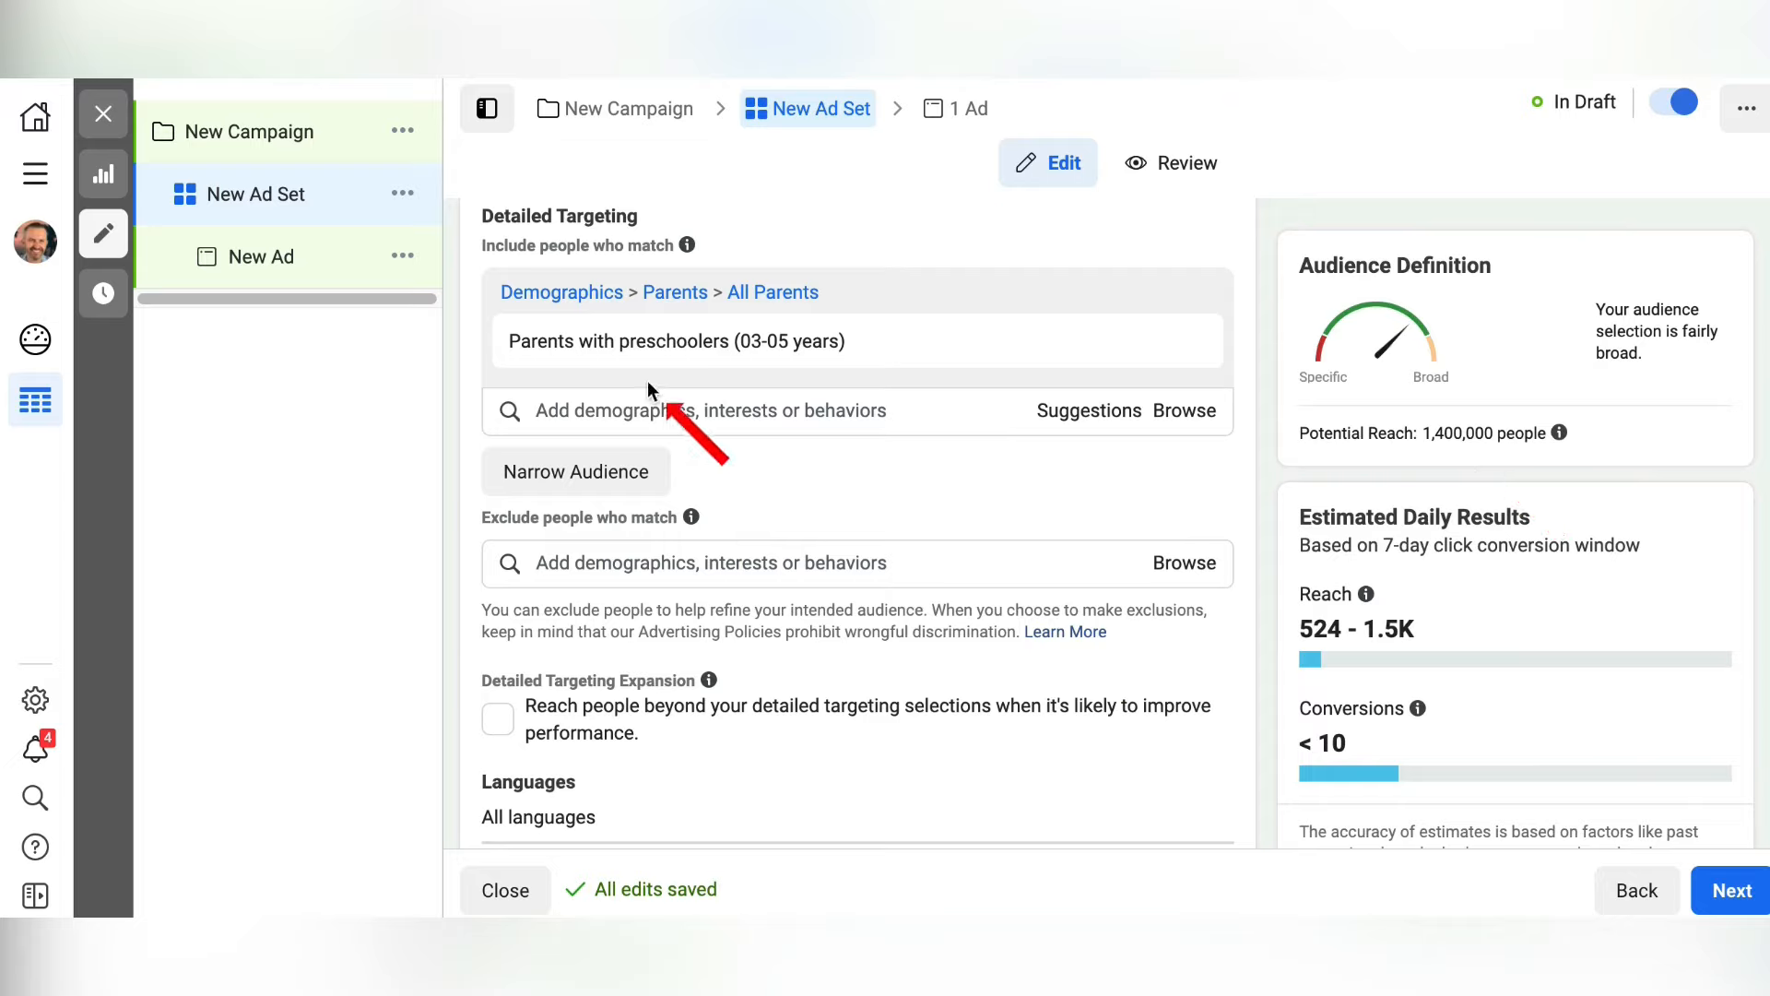
# Rename the ad set as PARENTS (3-5).
pyautogui.scroll(15, 738, 505)
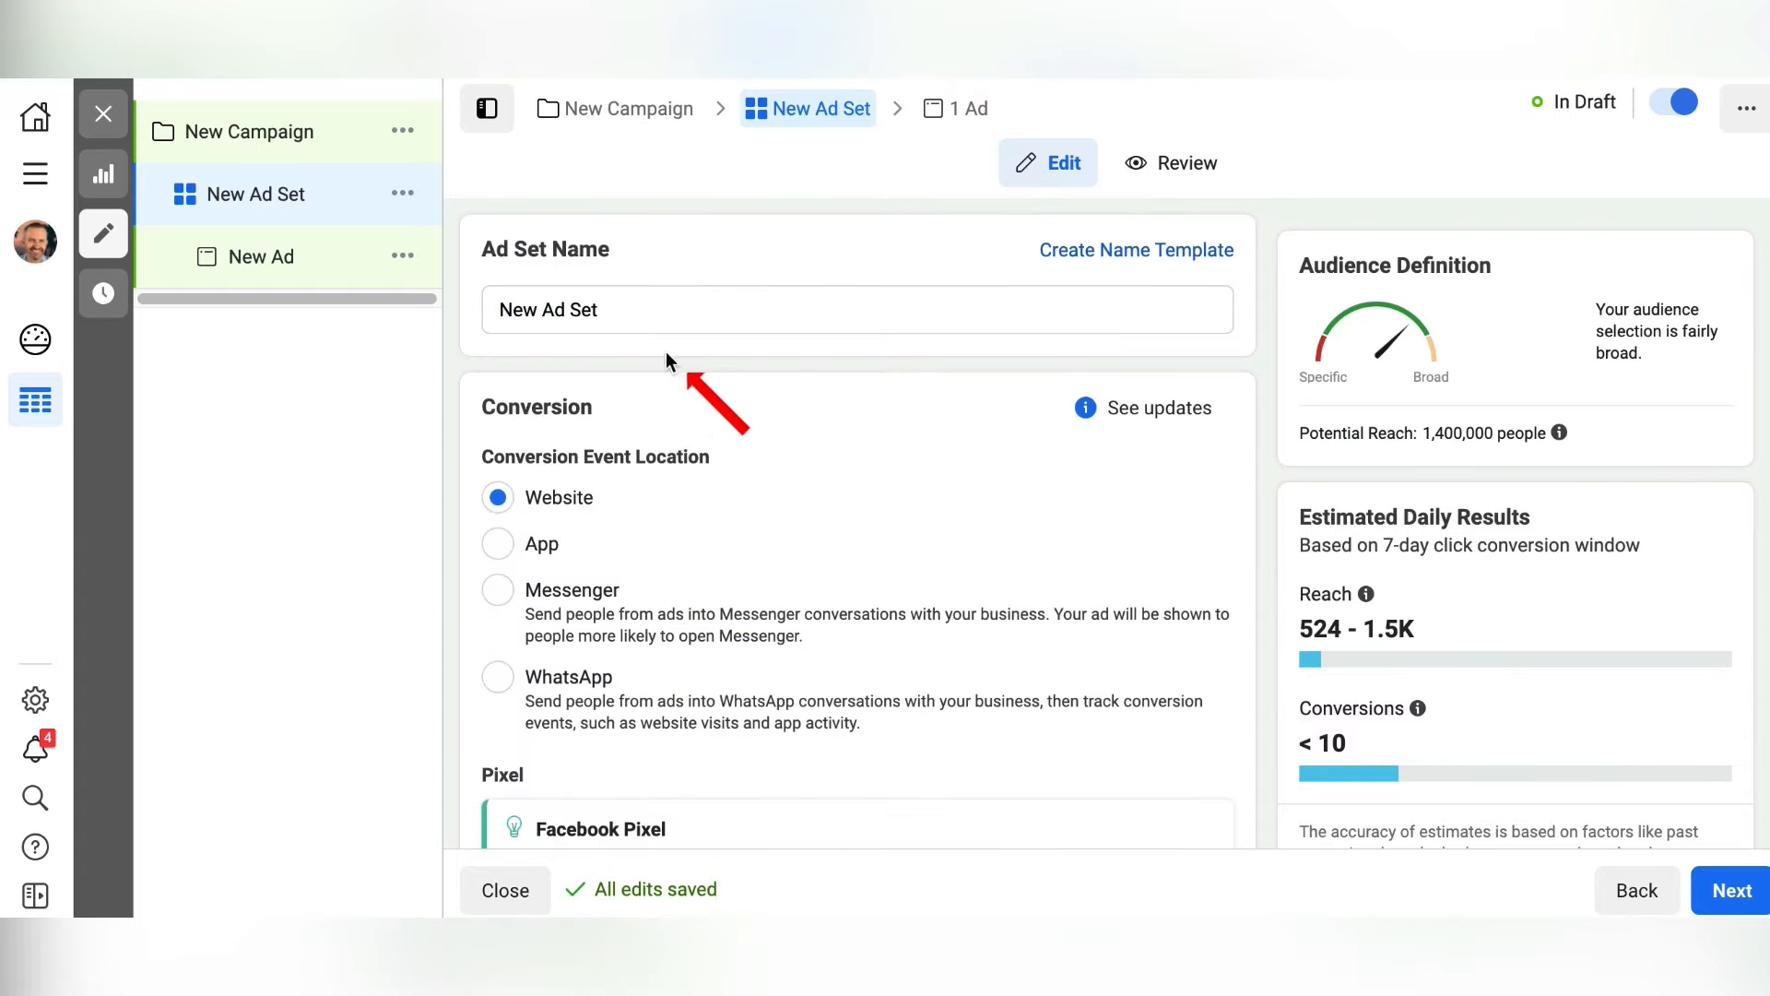
pyautogui.click(624, 312)
pyautogui.press('BackSpace')
pyautogui.press('BackSpace')
pyautogui.press('BackSpace')
pyautogui.press('BackSpace')
pyautogui.press('BackSpace')
pyautogui.press('BackSpace')
pyautogui.press('BackSpace')
pyautogui.press('BackSpace')
pyautogui.press('BackSpace')
pyautogui.press('BackSpace')
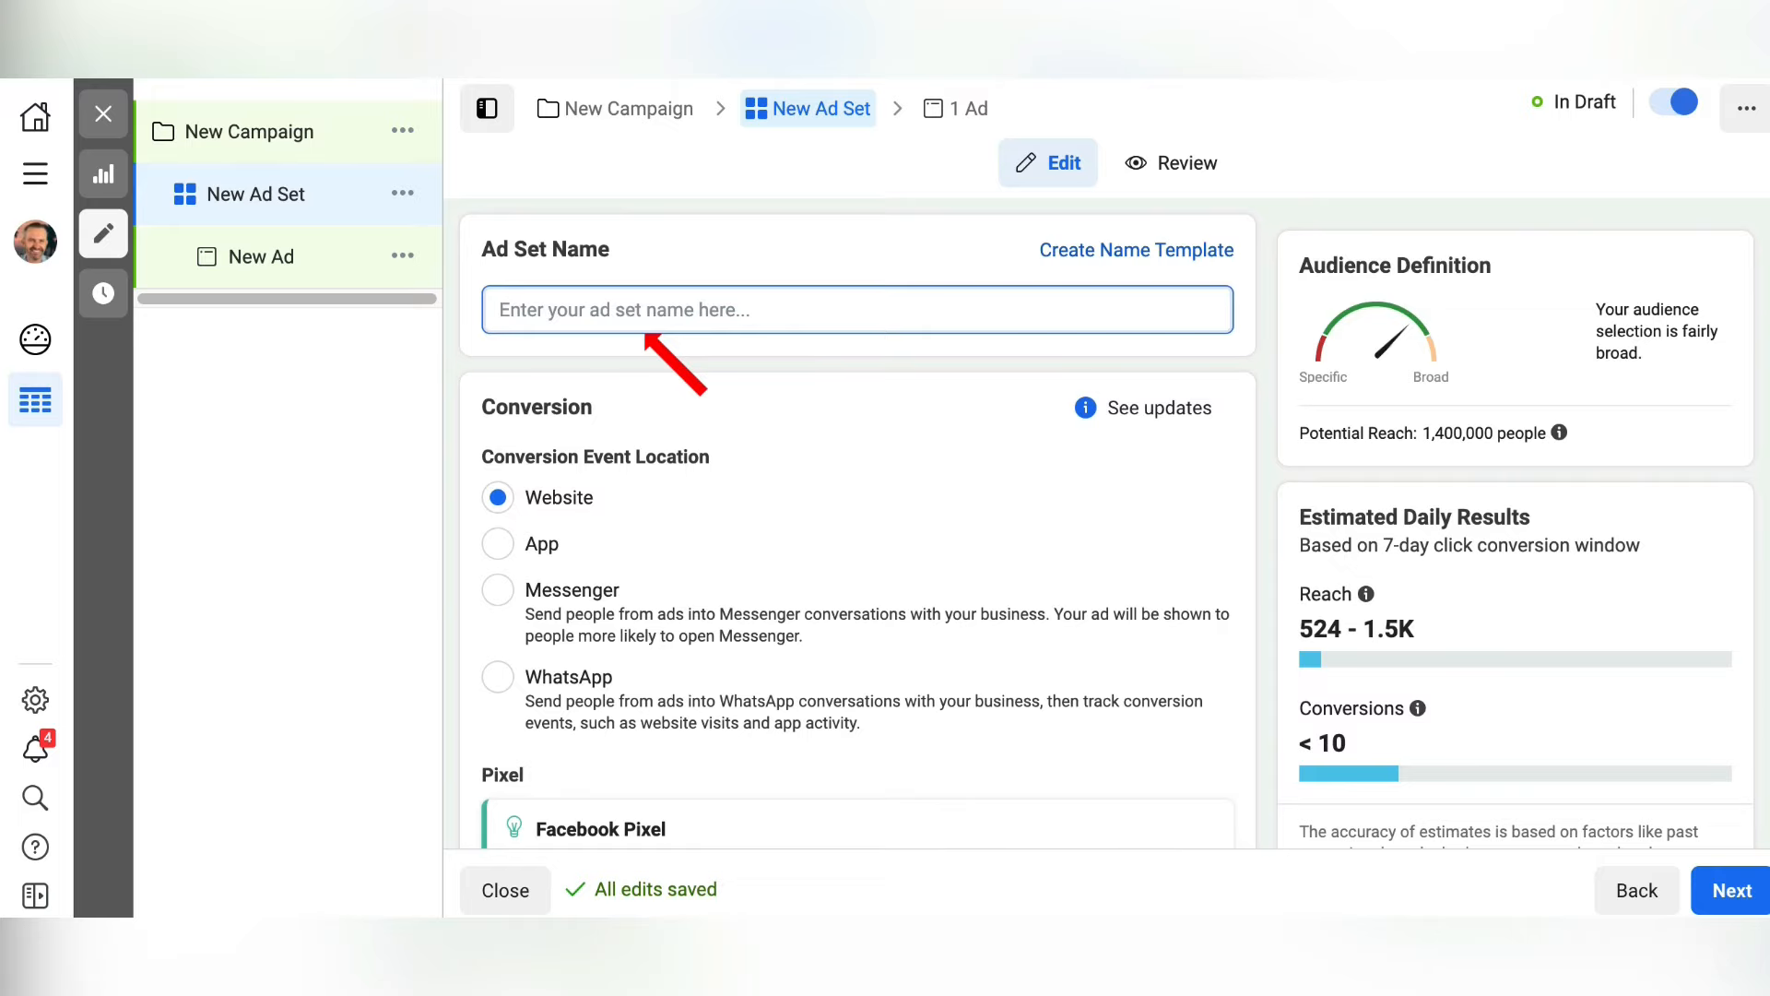
pyautogui.write('PARENTS (3-5)')
pyautogui.click(570, 369)
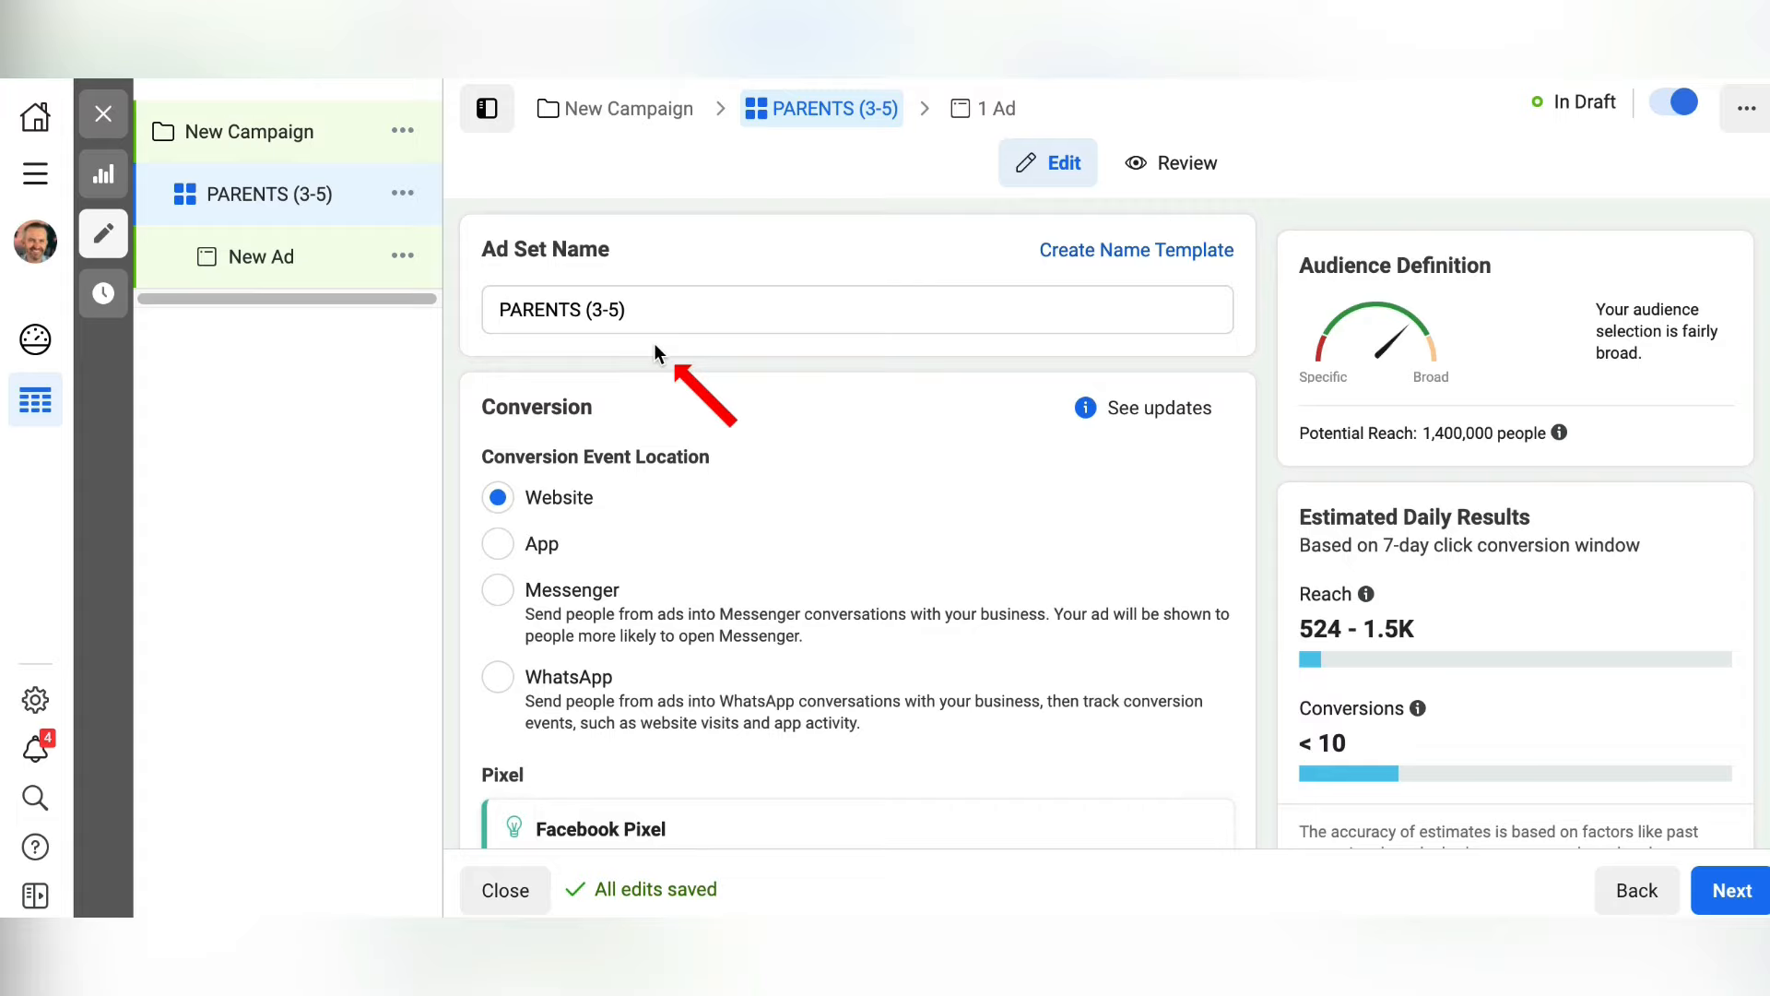
# Switch the PARENTS (3-5) ad set to Manual Placements and dismiss the recommendation about automatic placements.
pyautogui.scroll(-8, 718, 457)
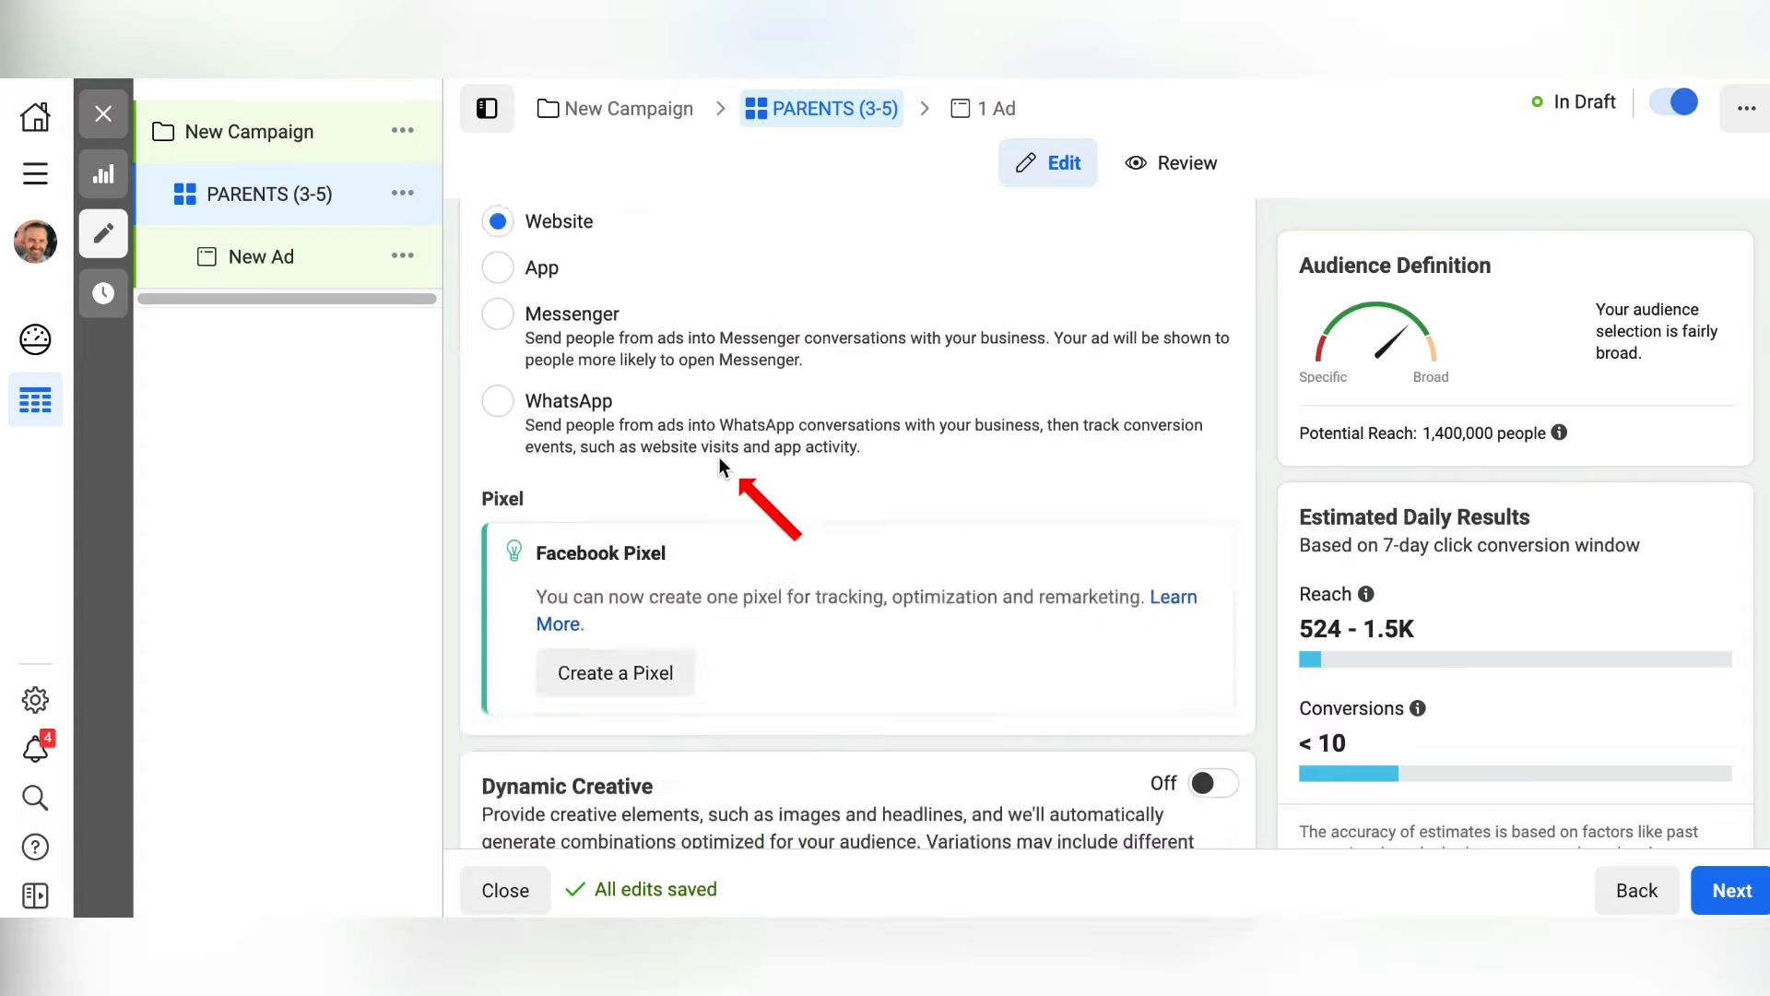
pyautogui.scroll(-9, 719, 486)
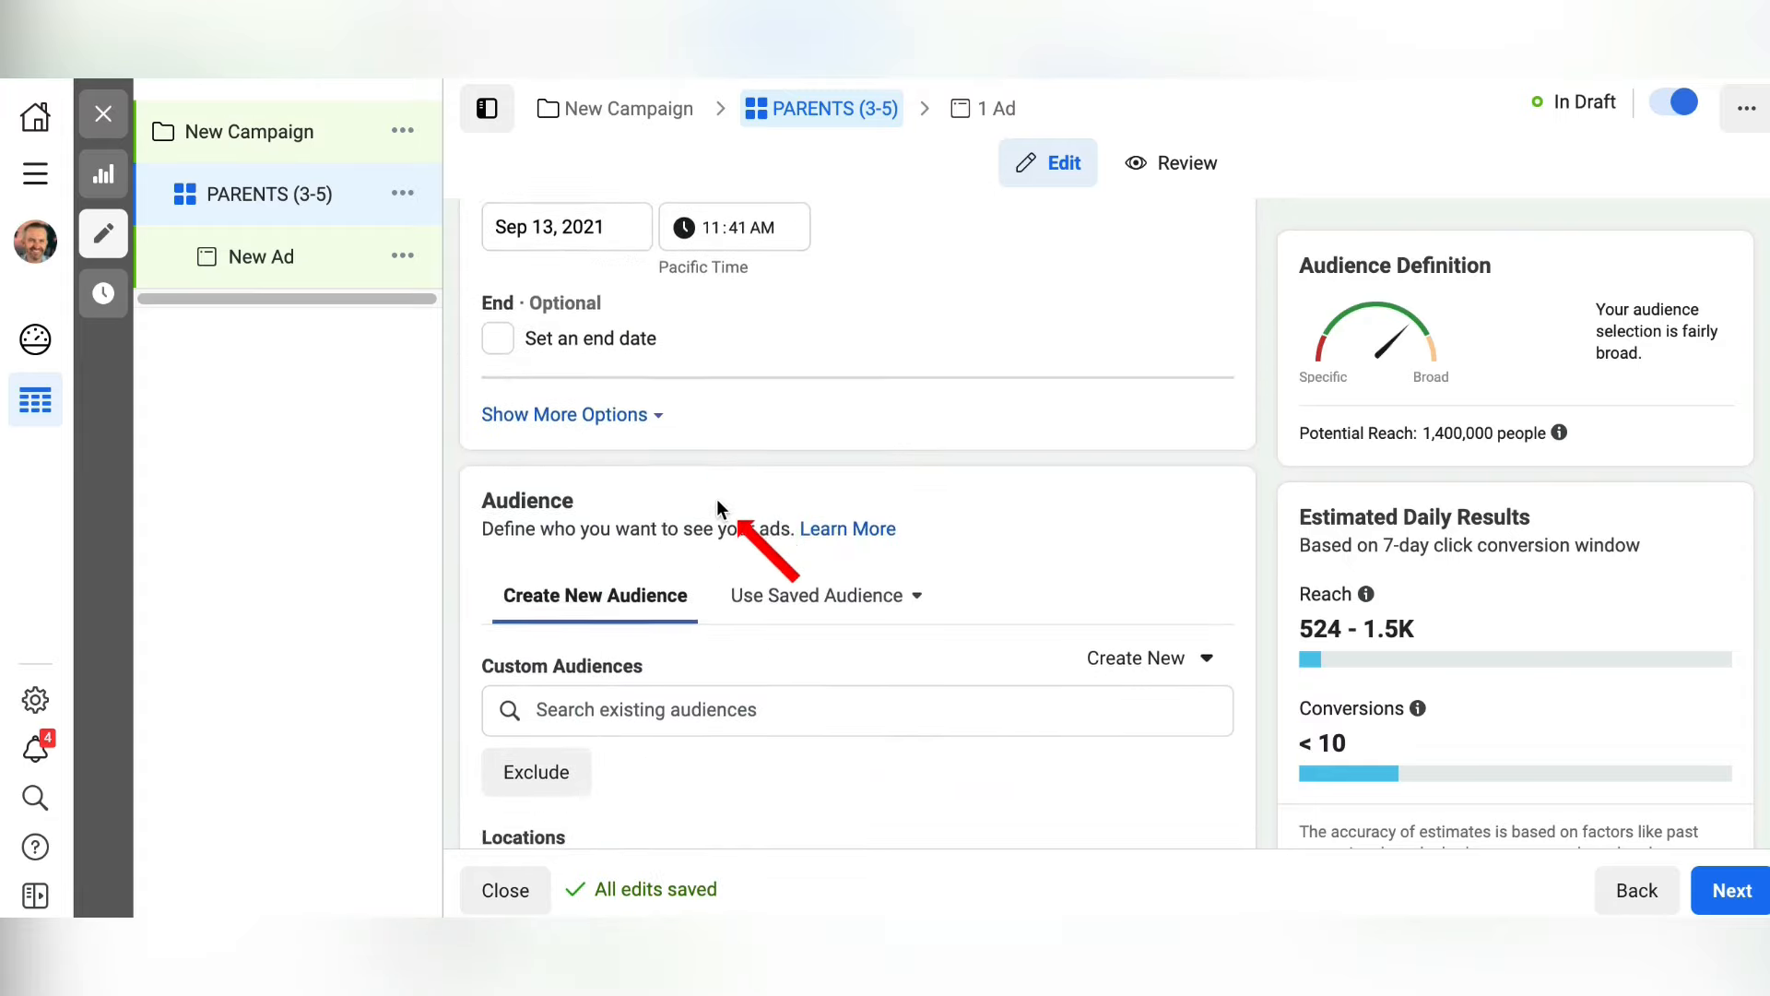
pyautogui.scroll(-8, 710, 525)
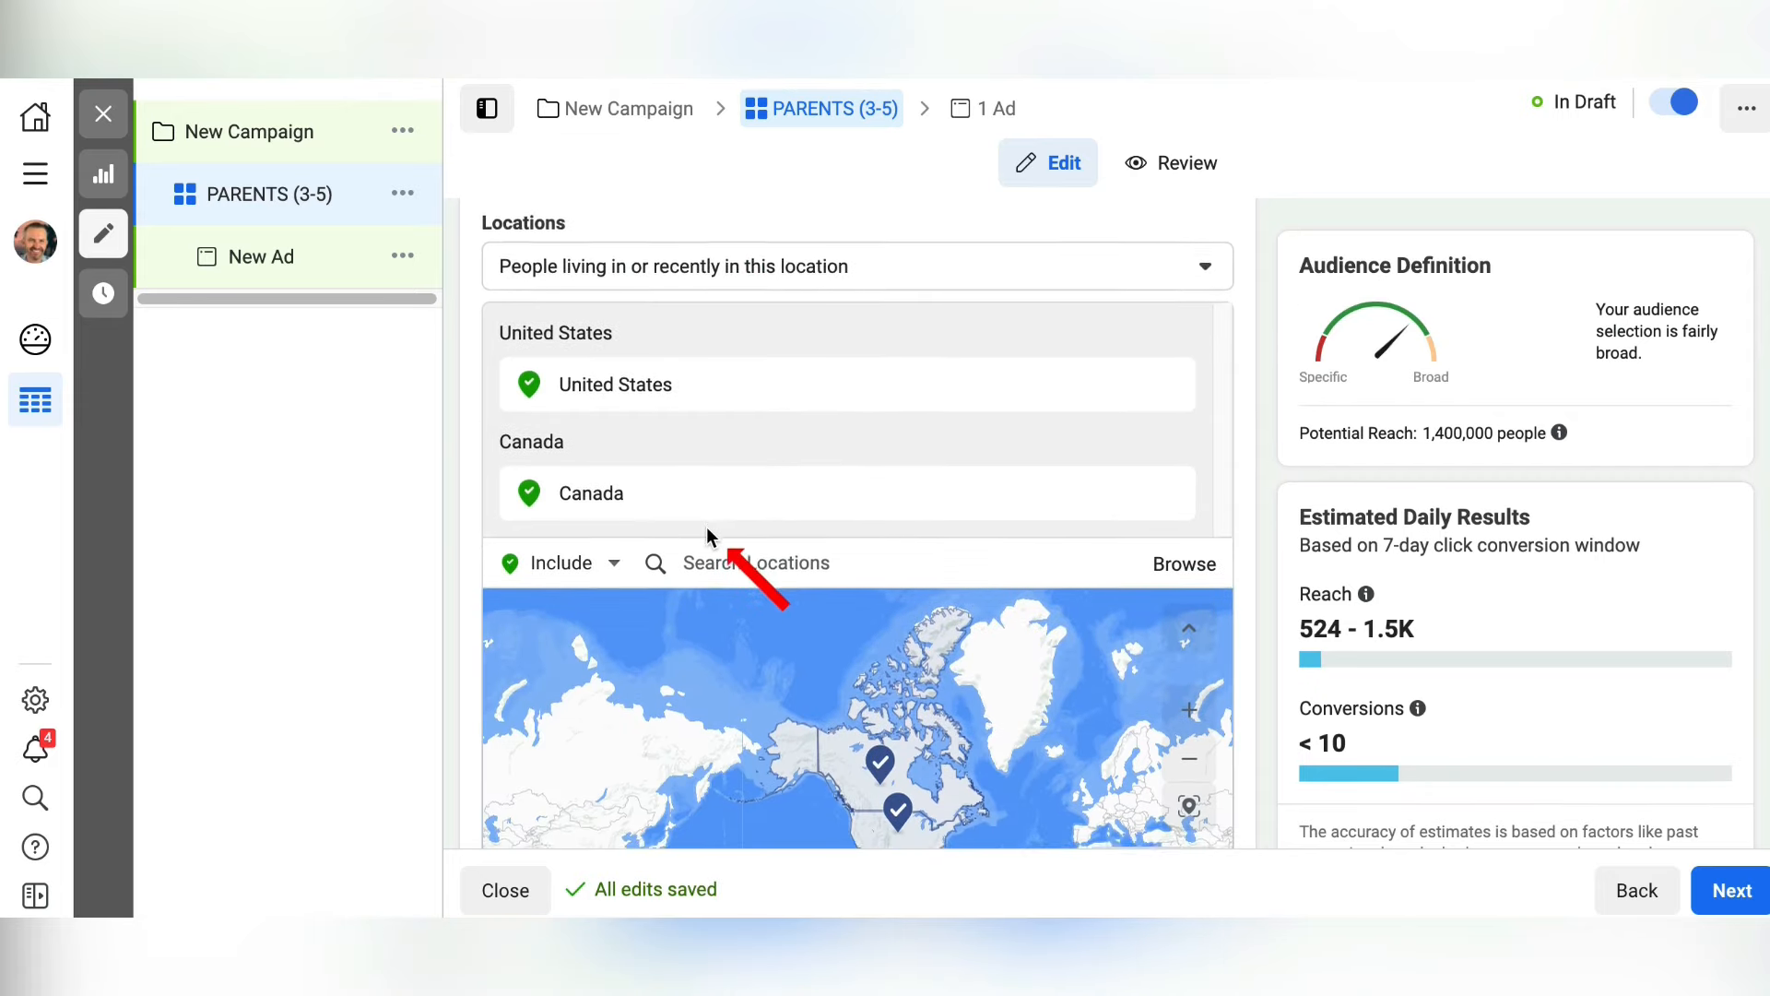
pyautogui.scroll(-10, 735, 654)
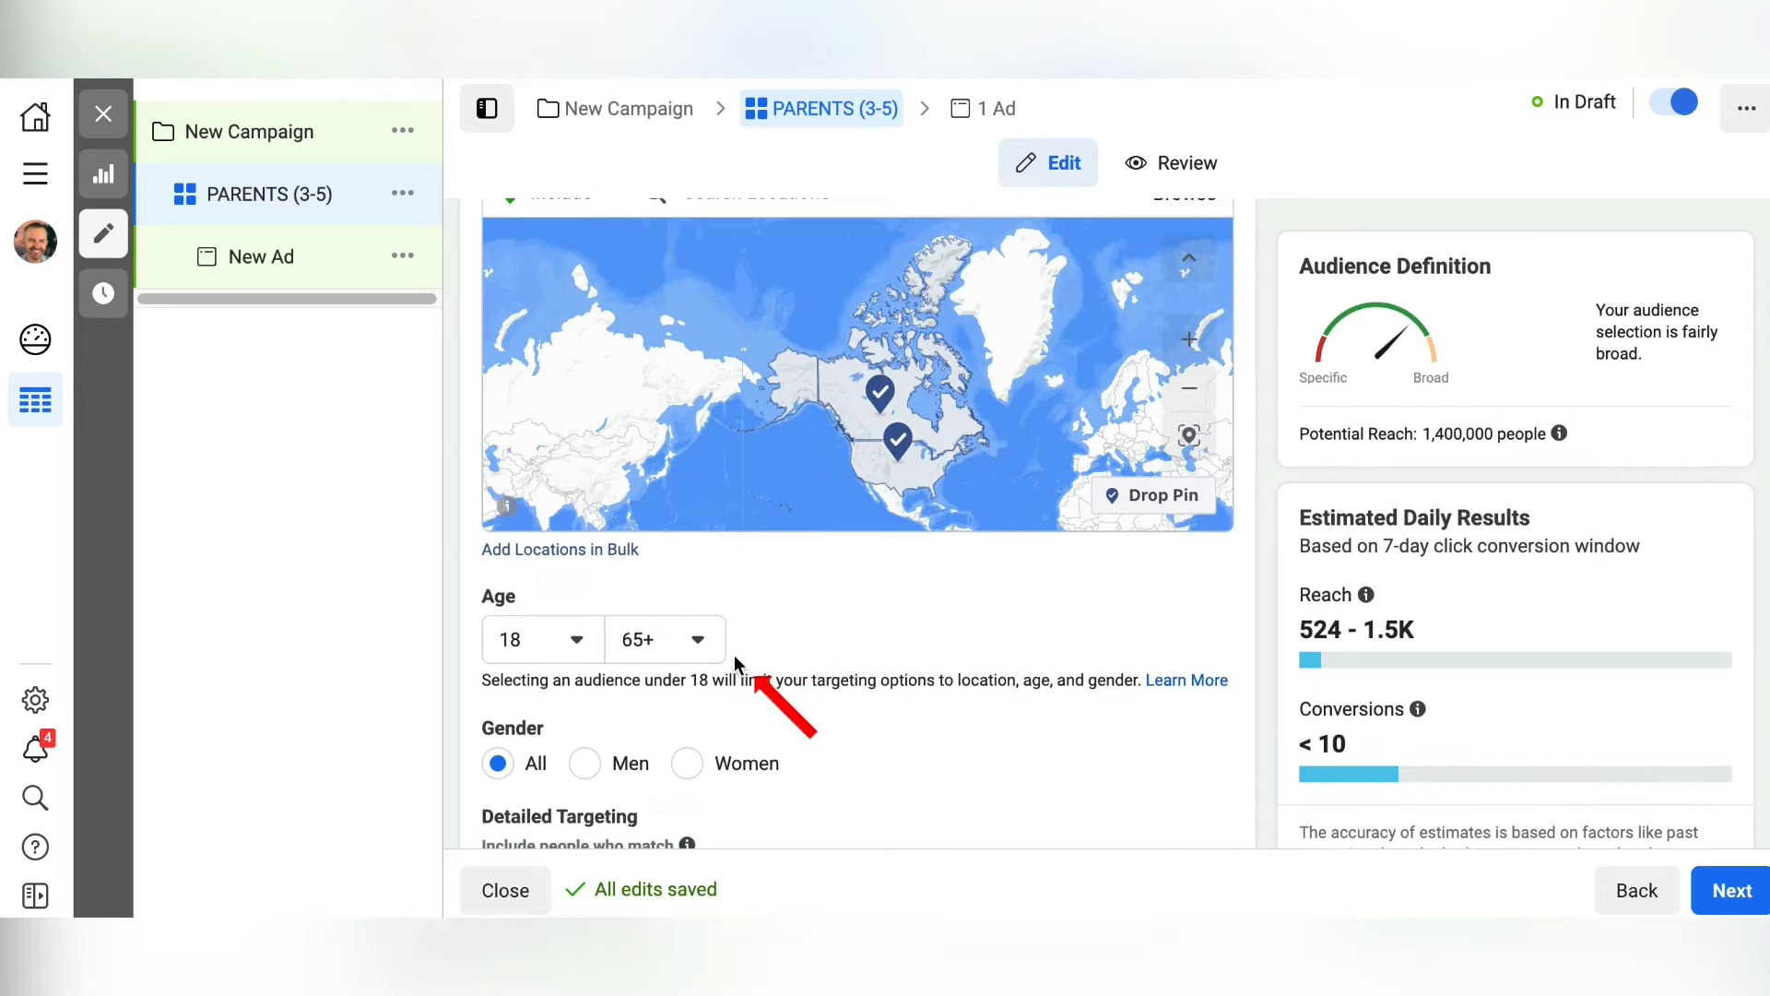
pyautogui.scroll(-3, 903, 625)
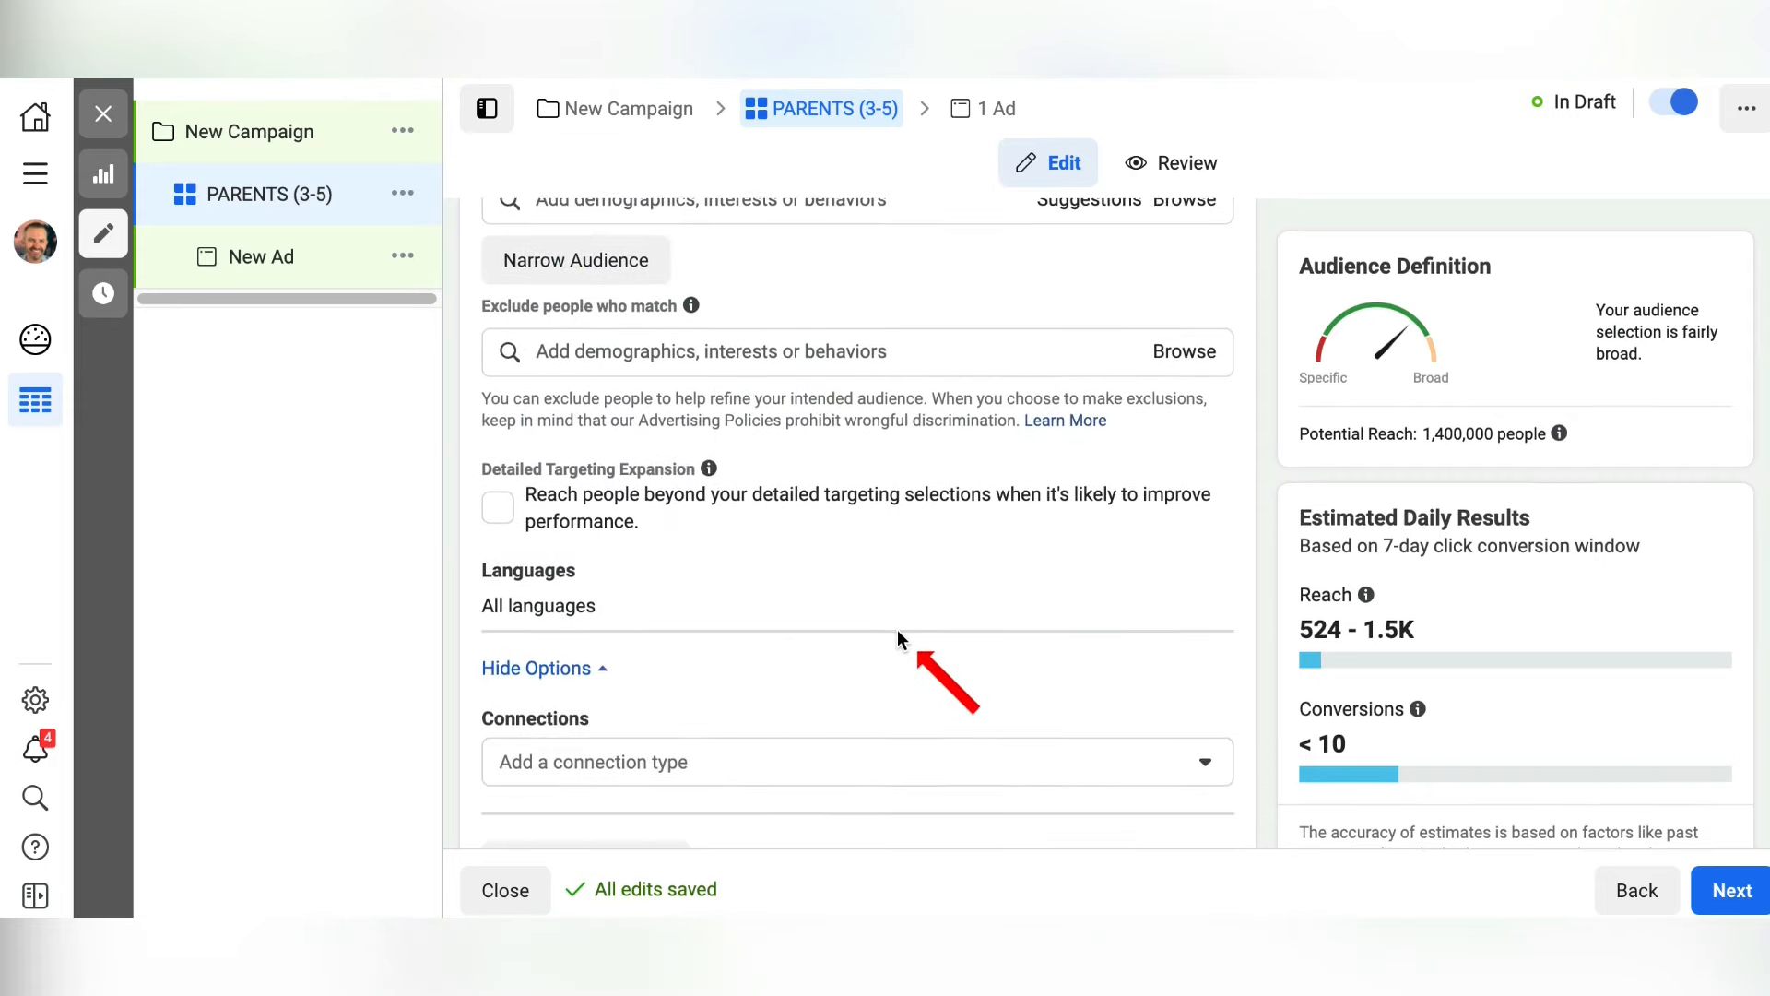
pyautogui.scroll(-8, 898, 632)
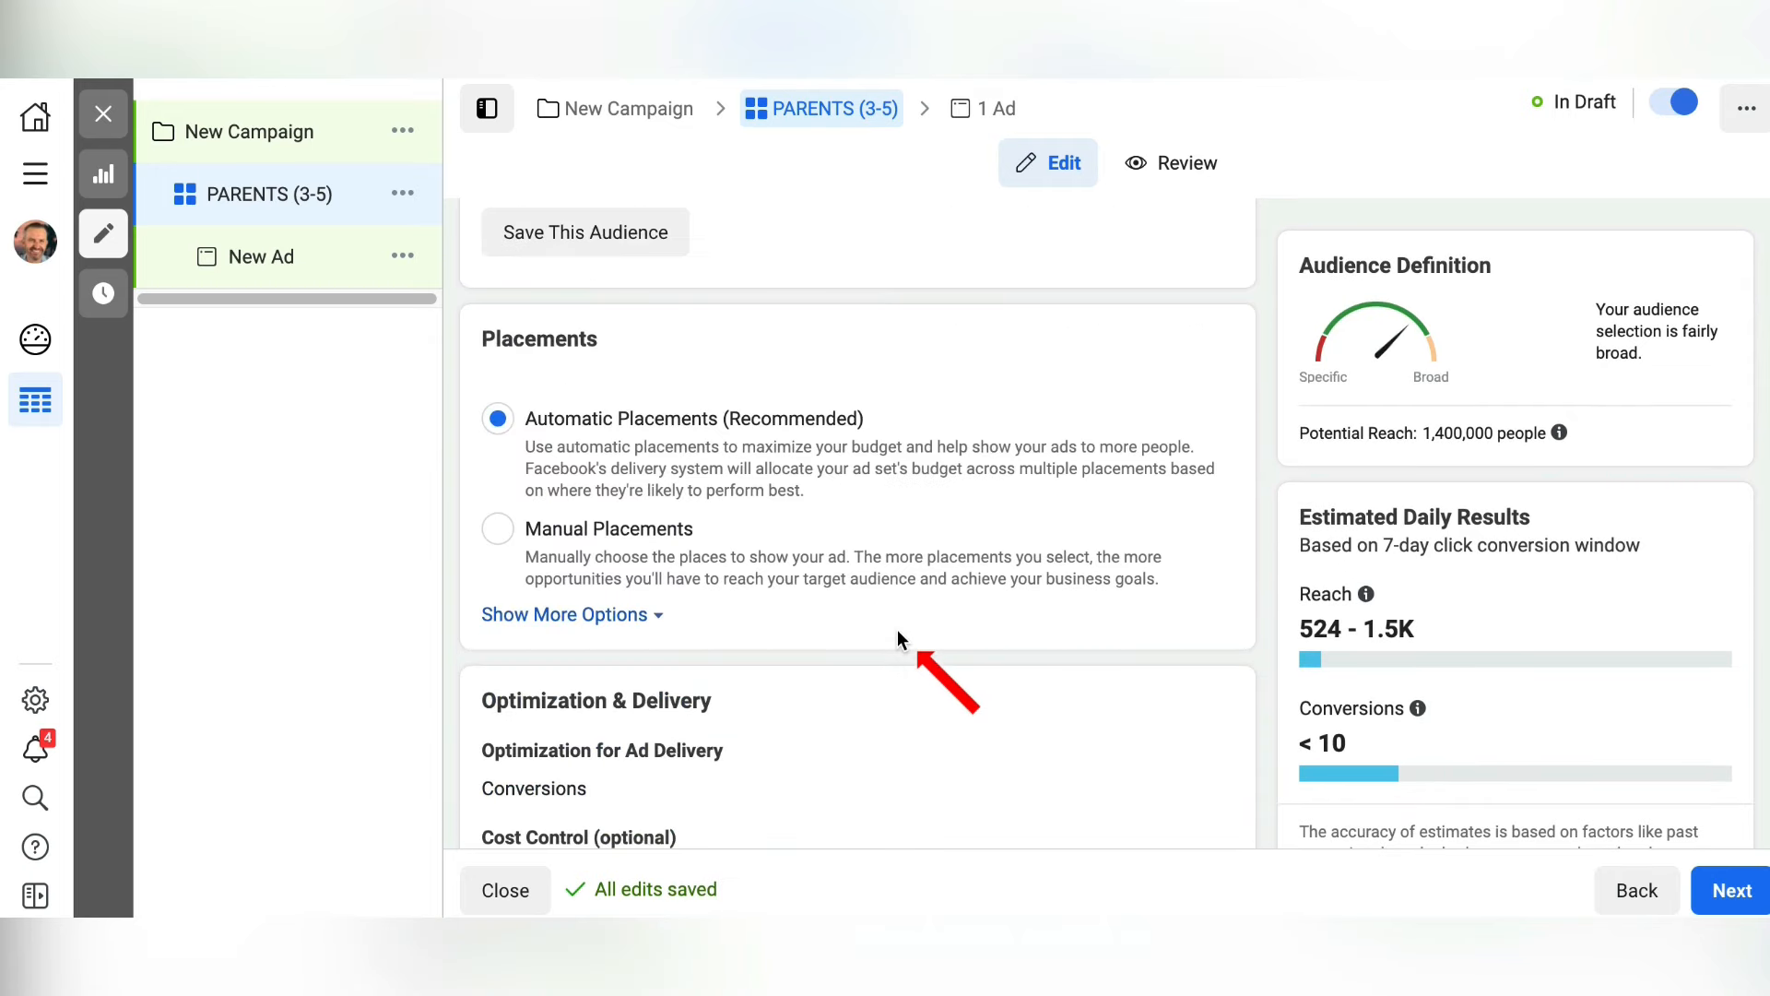
pyautogui.scroll(-1, 898, 636)
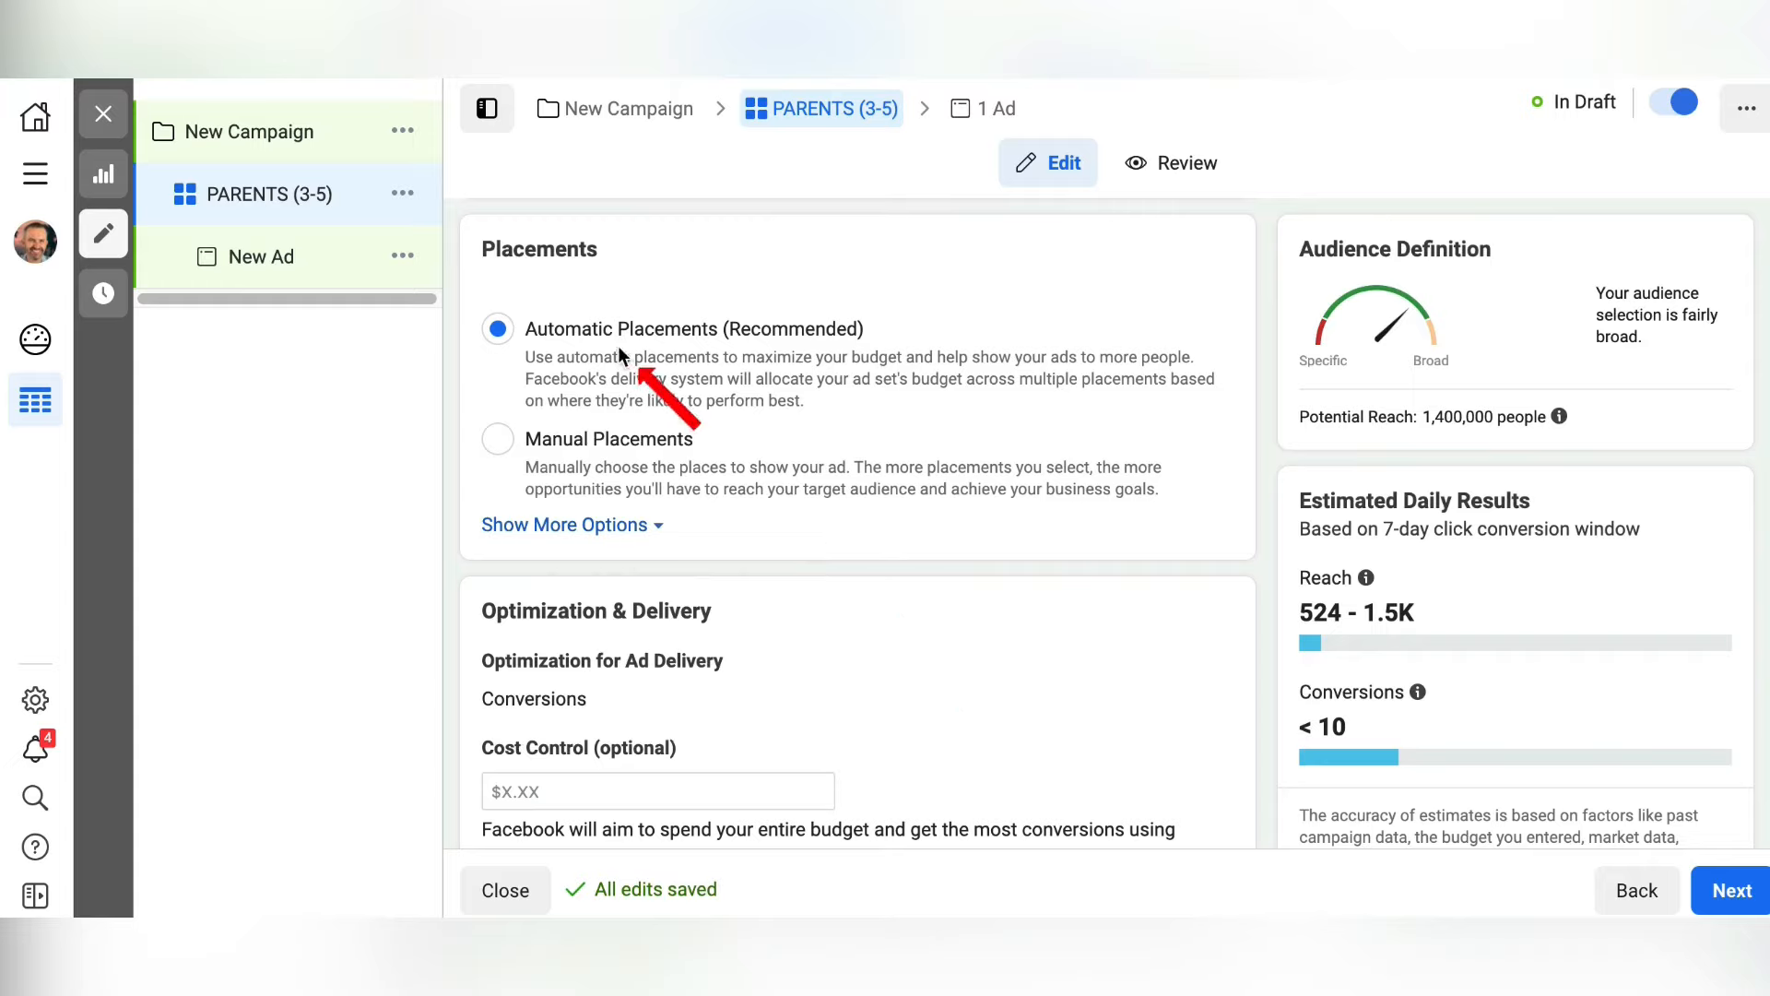
pyautogui.scroll(-1, 618, 346)
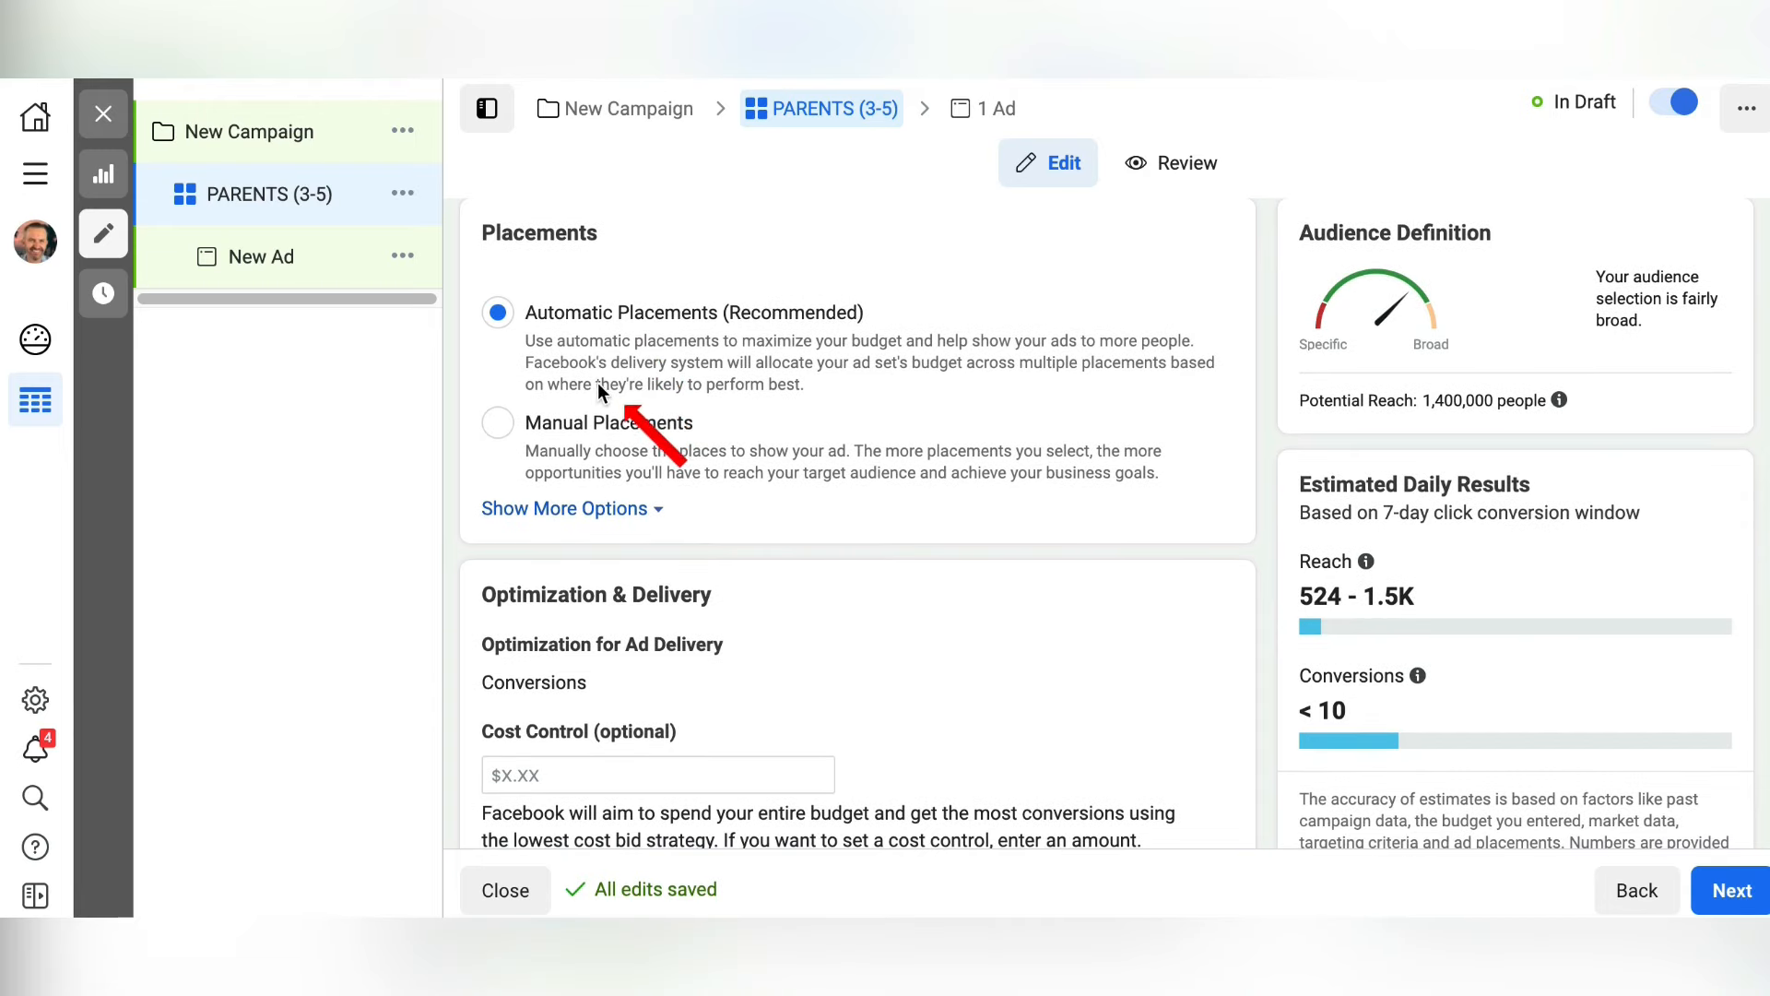
pyautogui.click(498, 426)
pyautogui.scroll(-2, 535, 447)
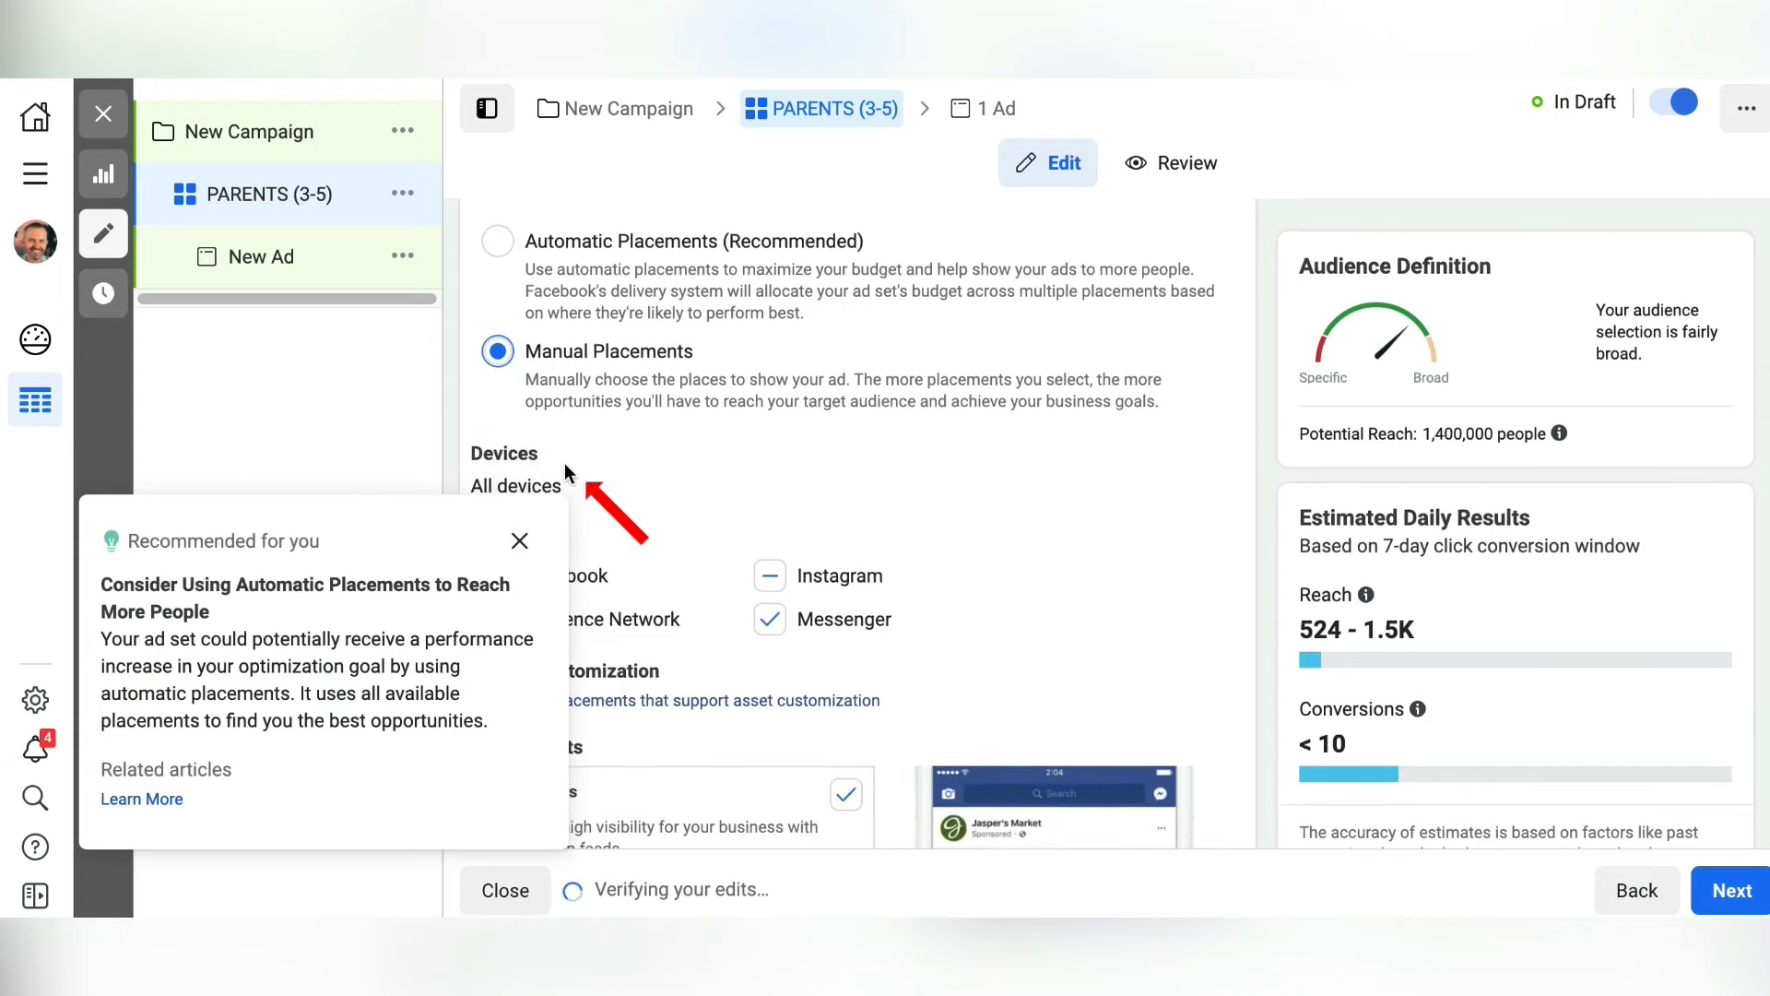
pyautogui.click(521, 543)
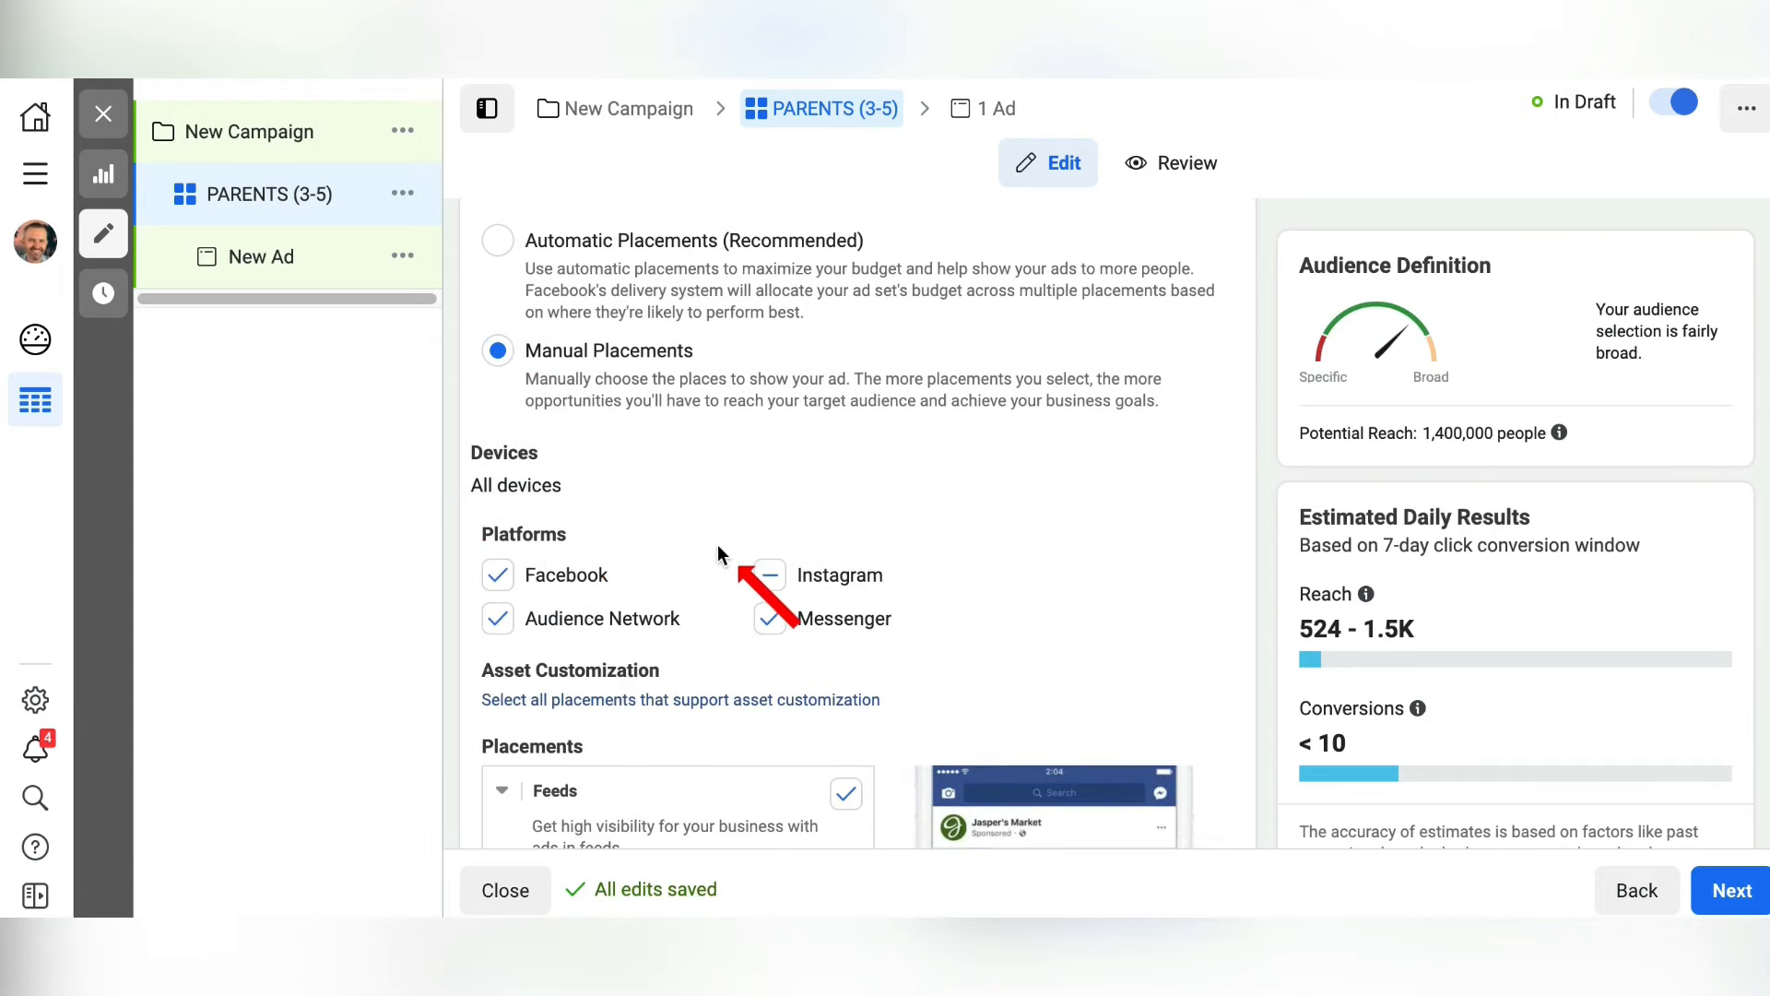
# Exclude Facebook Marketplace and Facebook Video Feeds from the ad set's feed placements.
pyautogui.scroll(-2, 719, 546)
pyautogui.scroll(-1, 720, 553)
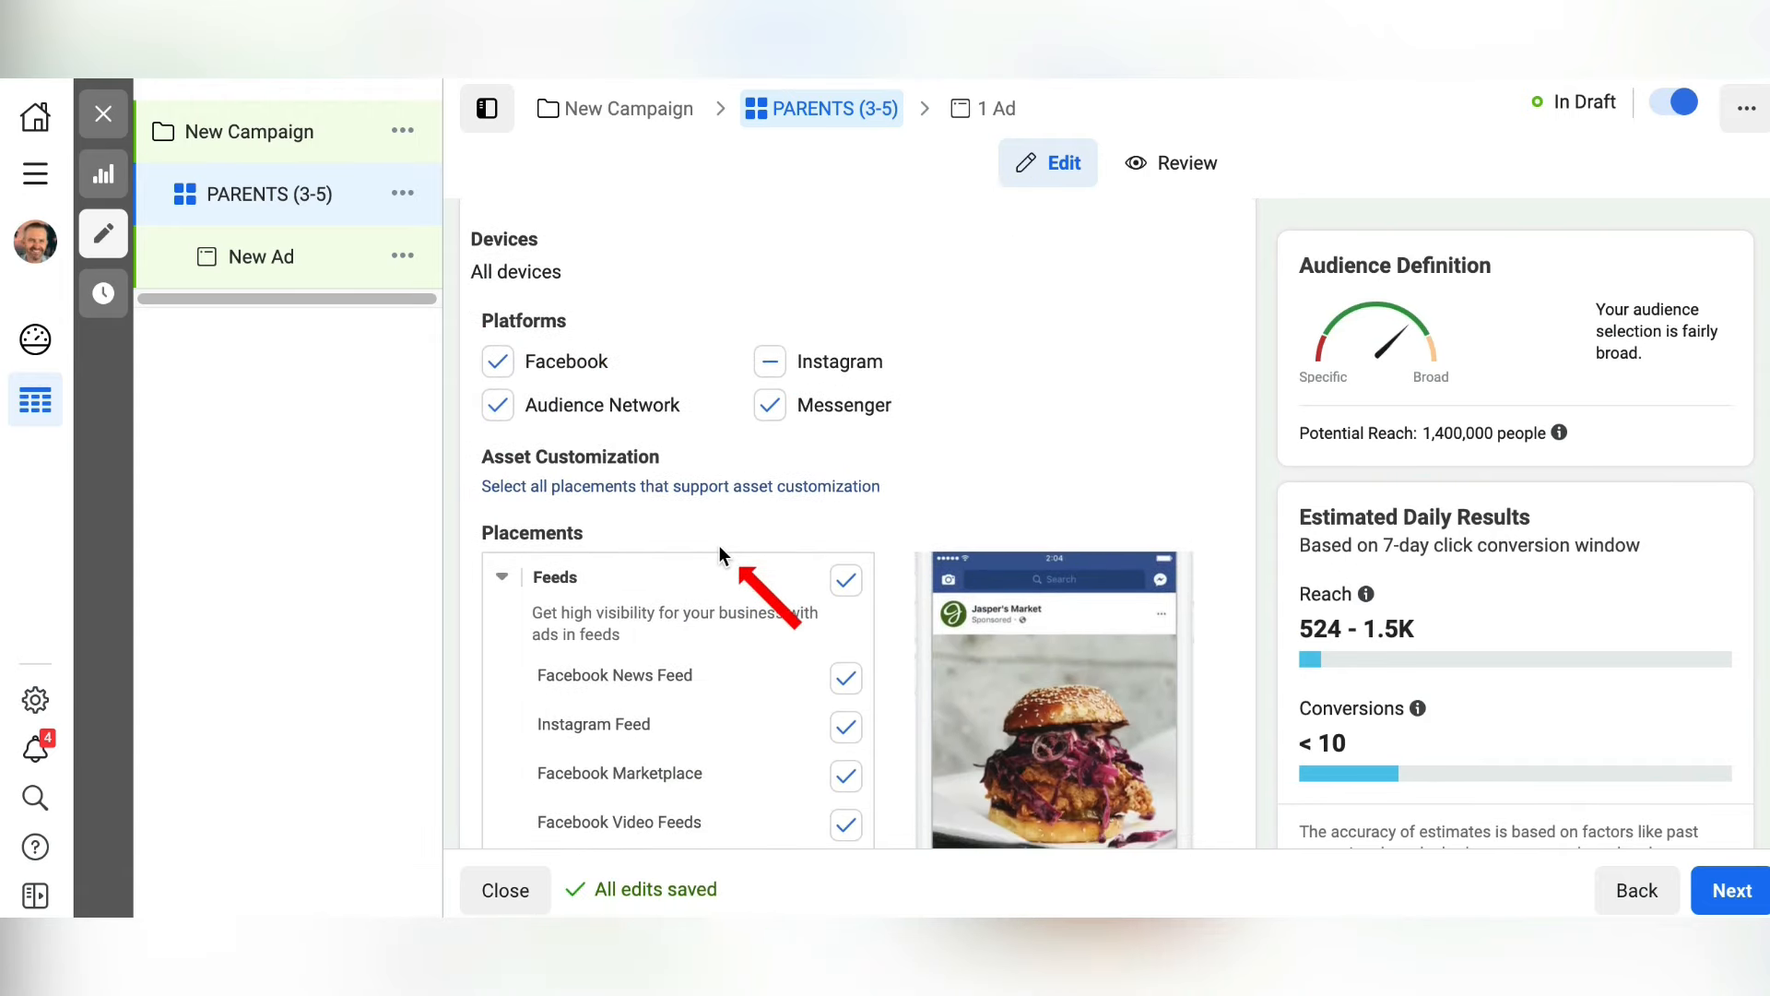
pyautogui.scroll(-2, 720, 550)
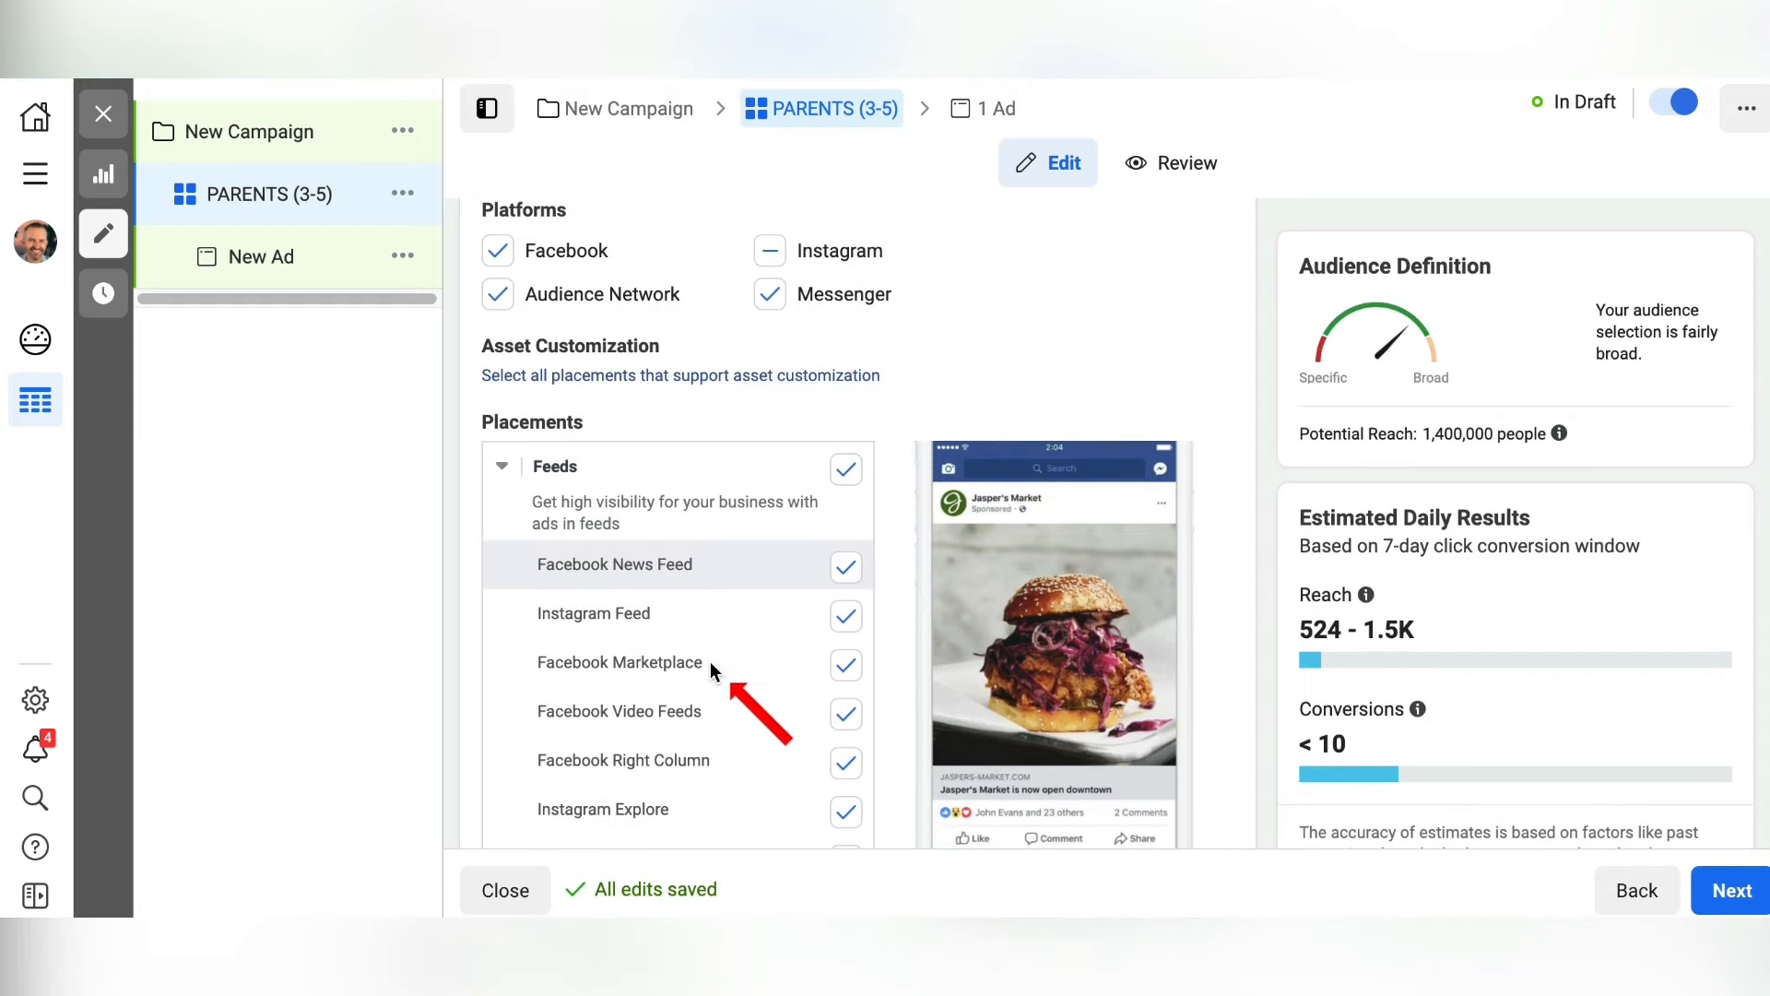
pyautogui.click(846, 666)
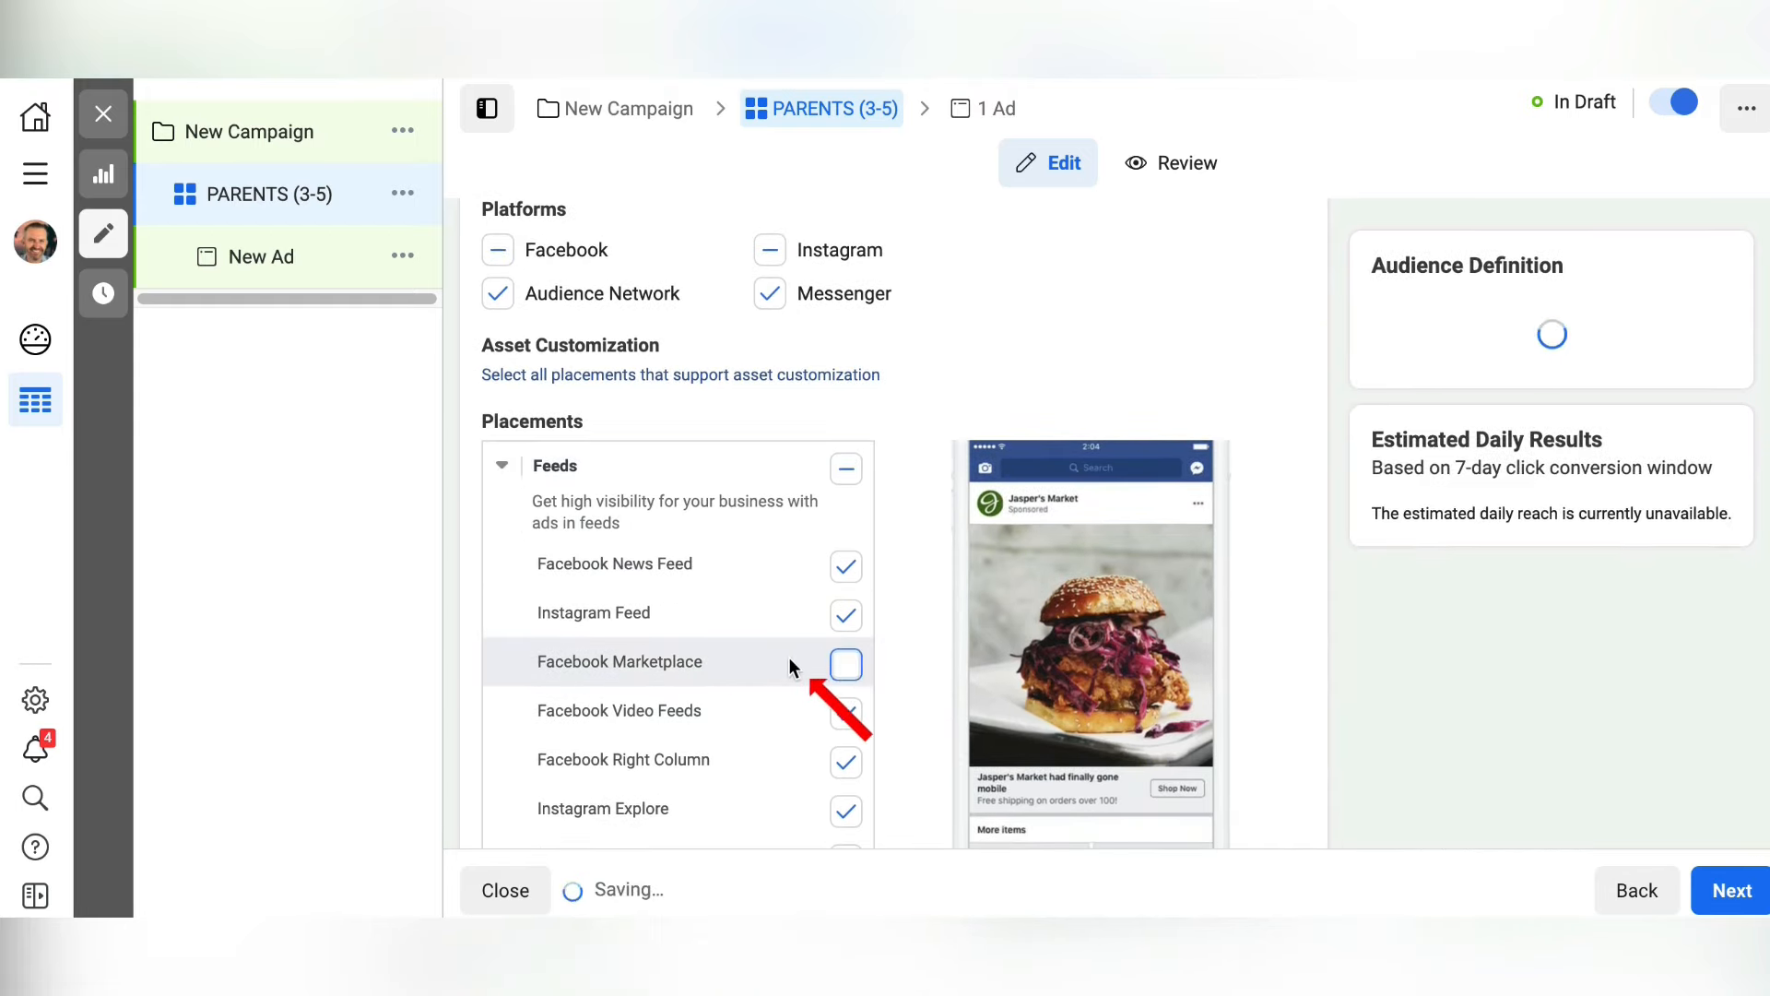
pyautogui.scroll(-1, 790, 657)
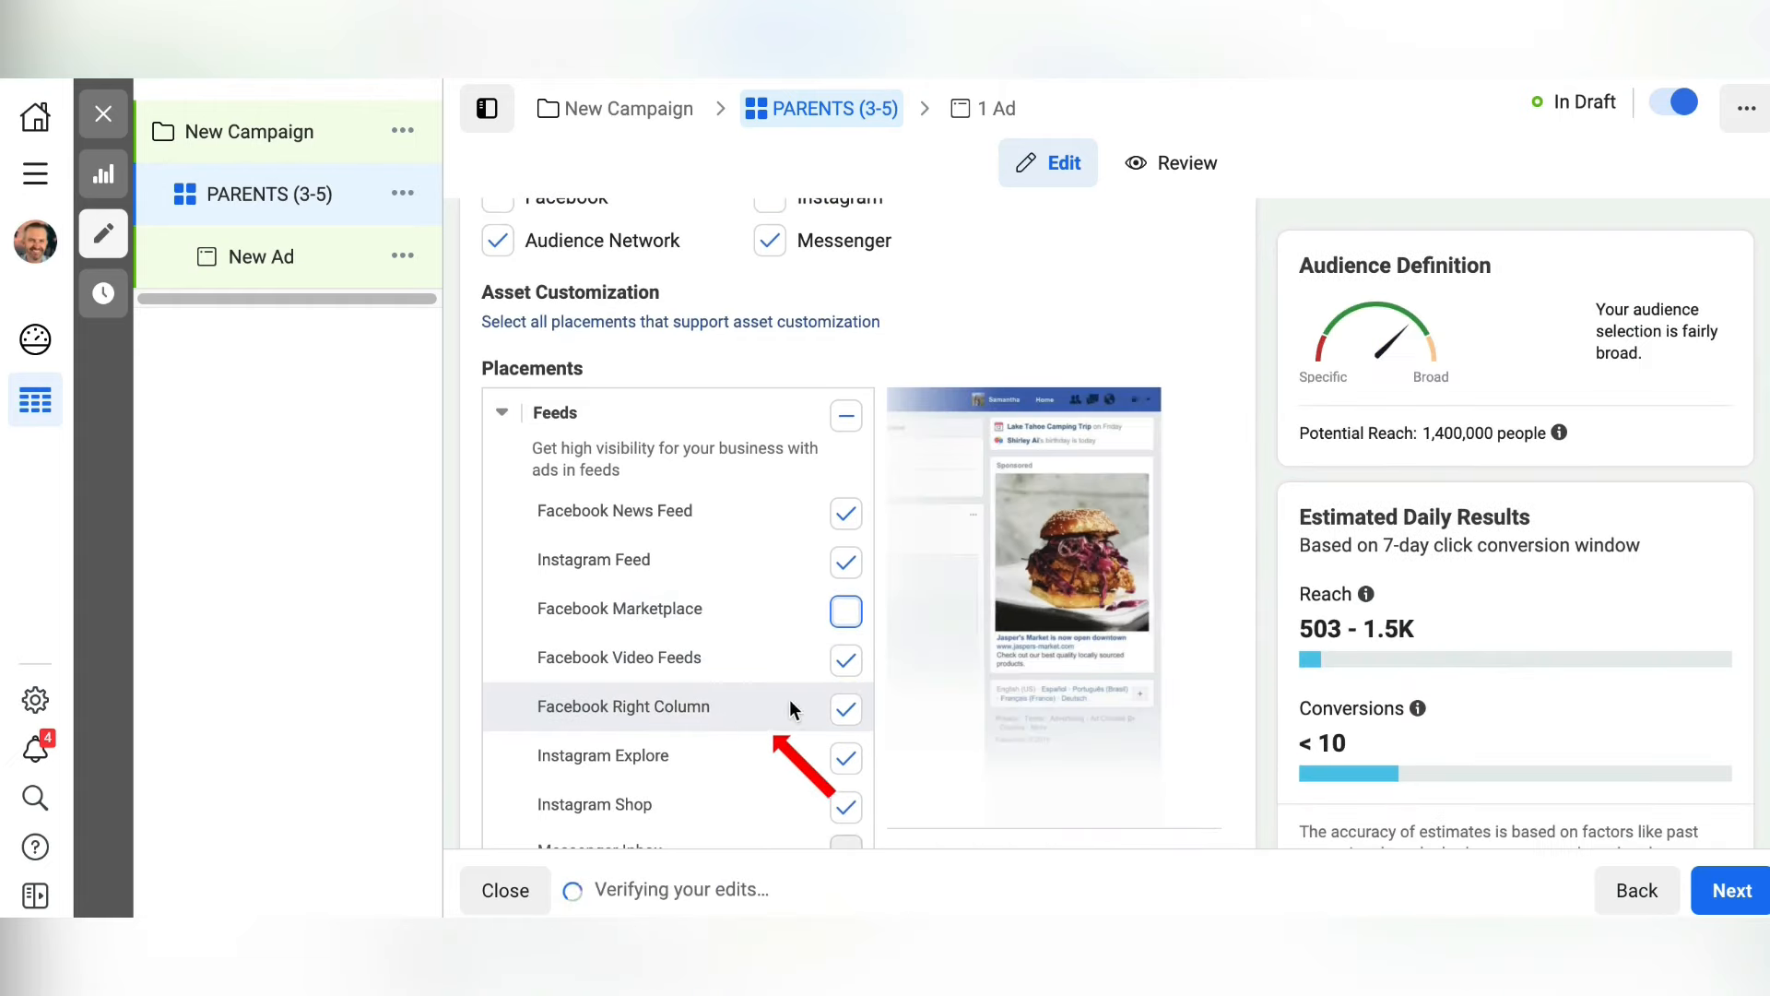
pyautogui.click(845, 662)
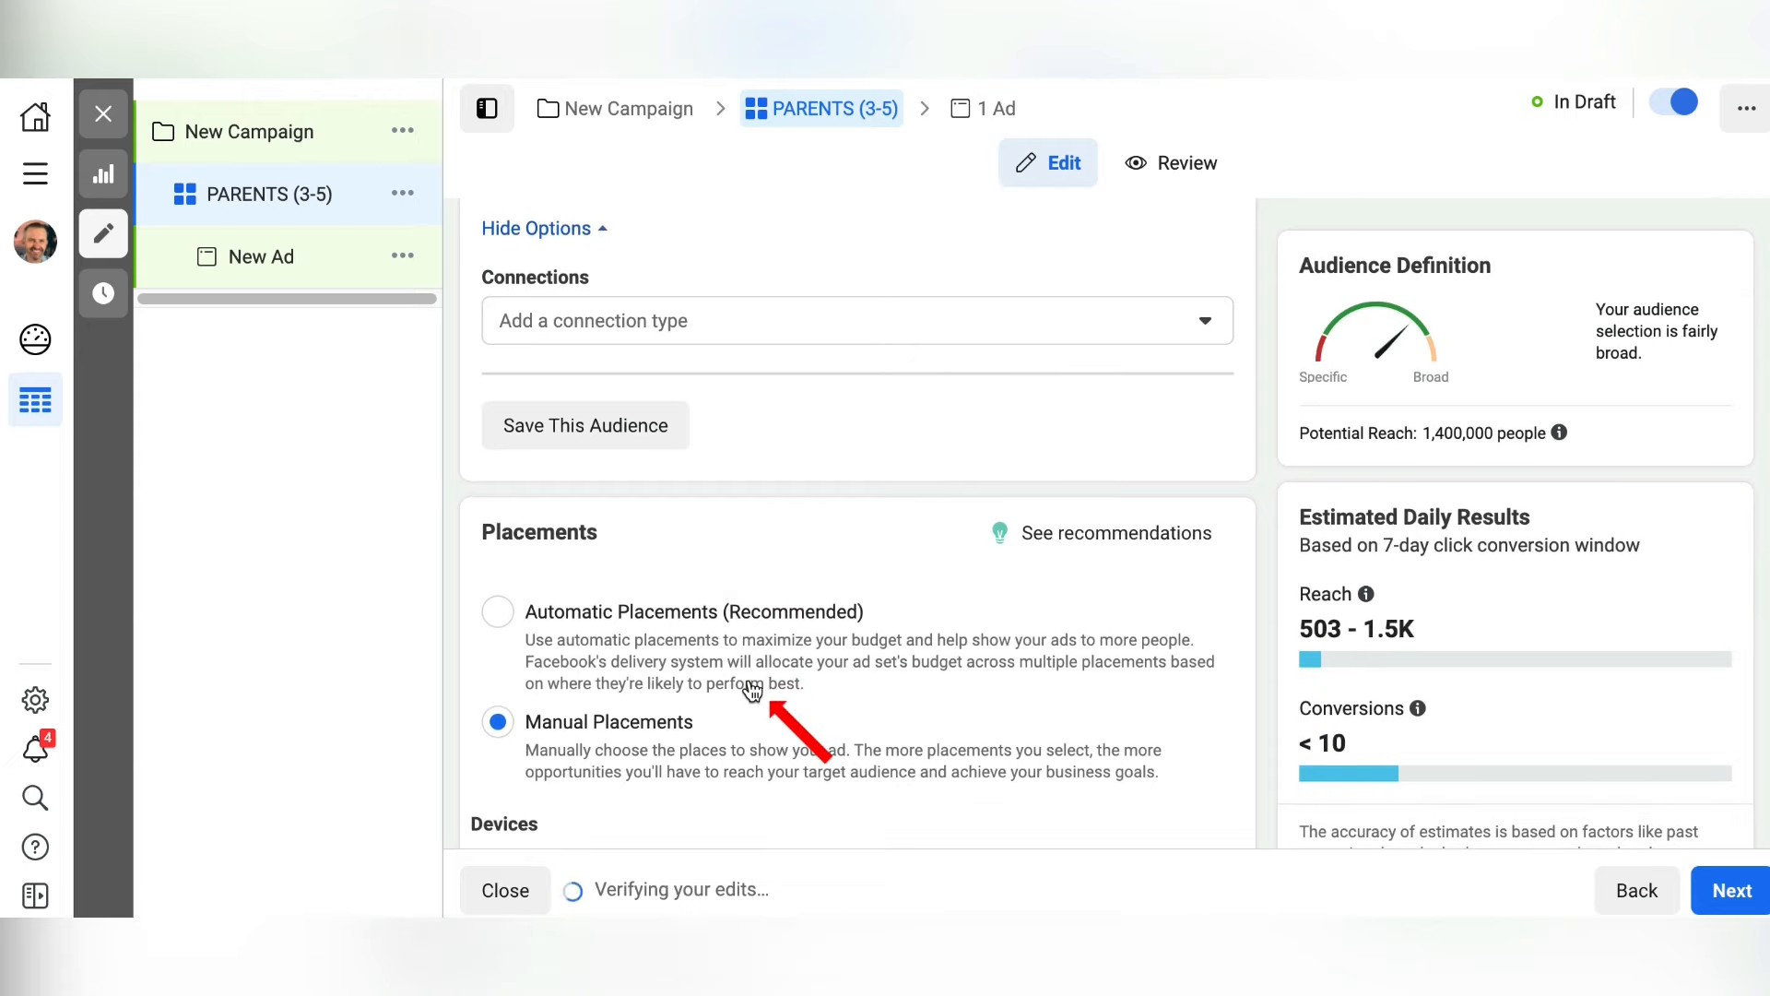
# Review the Feeds and Stories and Reels placements and check the available device choices without changing them.
pyautogui.scroll(-4, 748, 680)
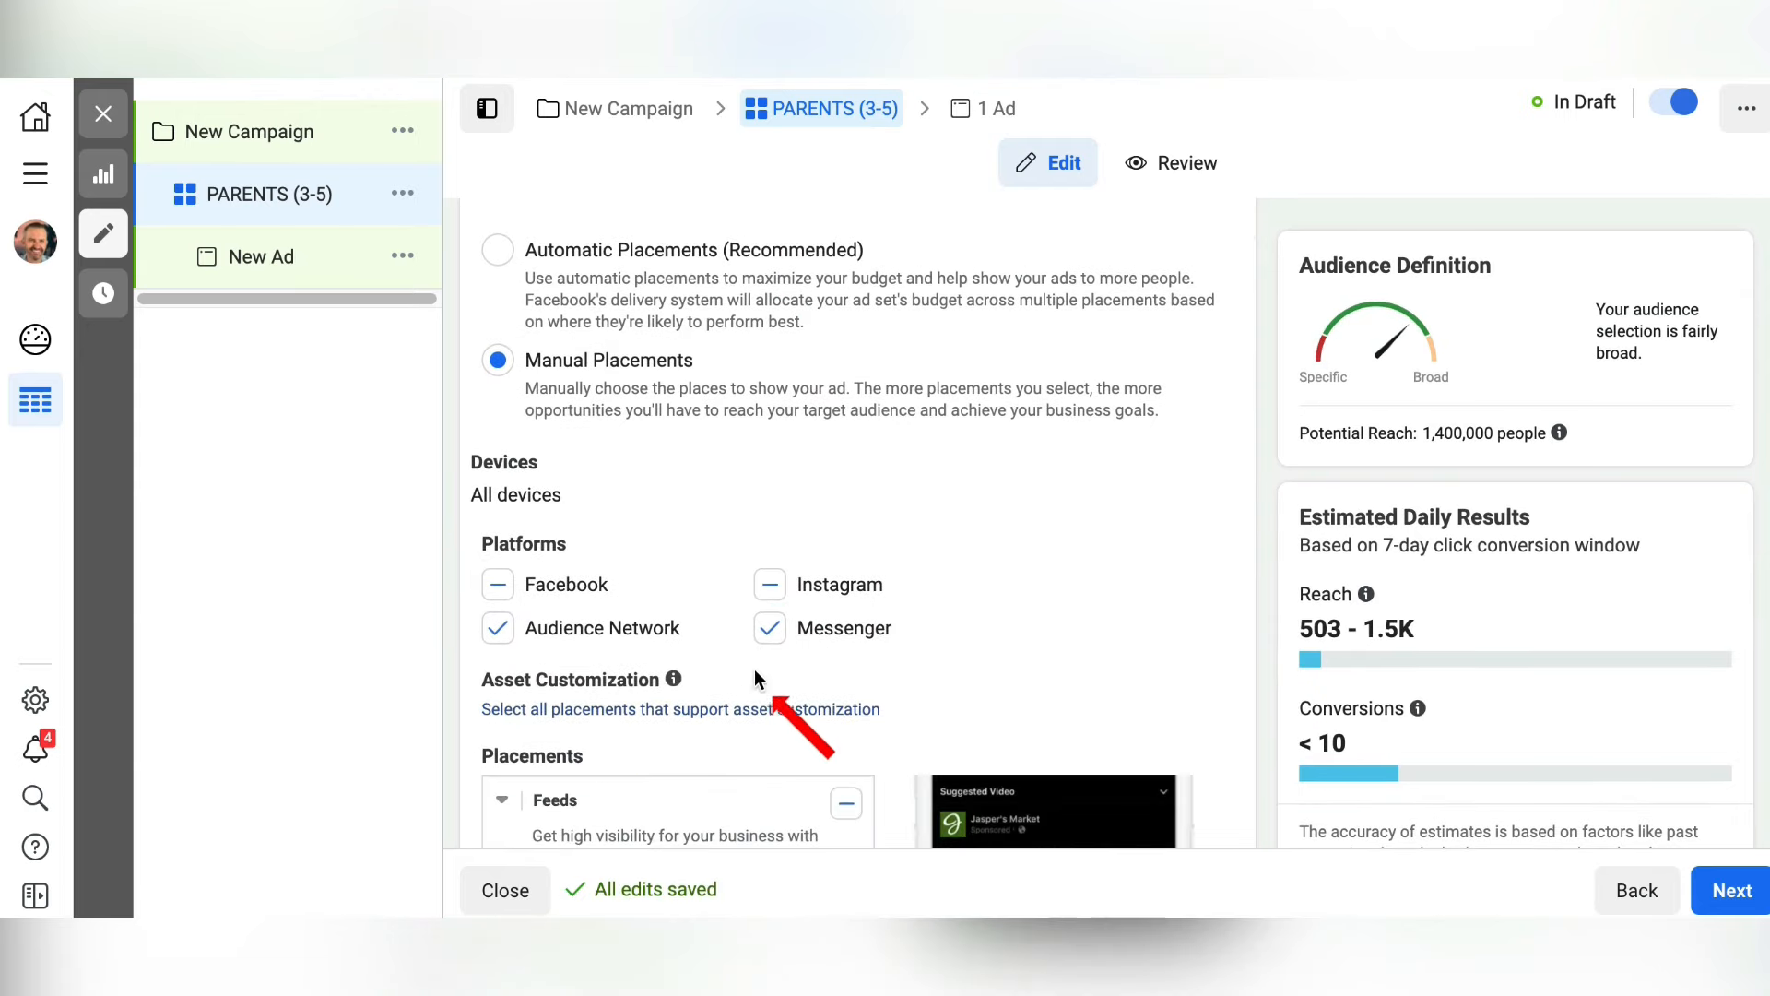
pyautogui.scroll(-2, 576, 564)
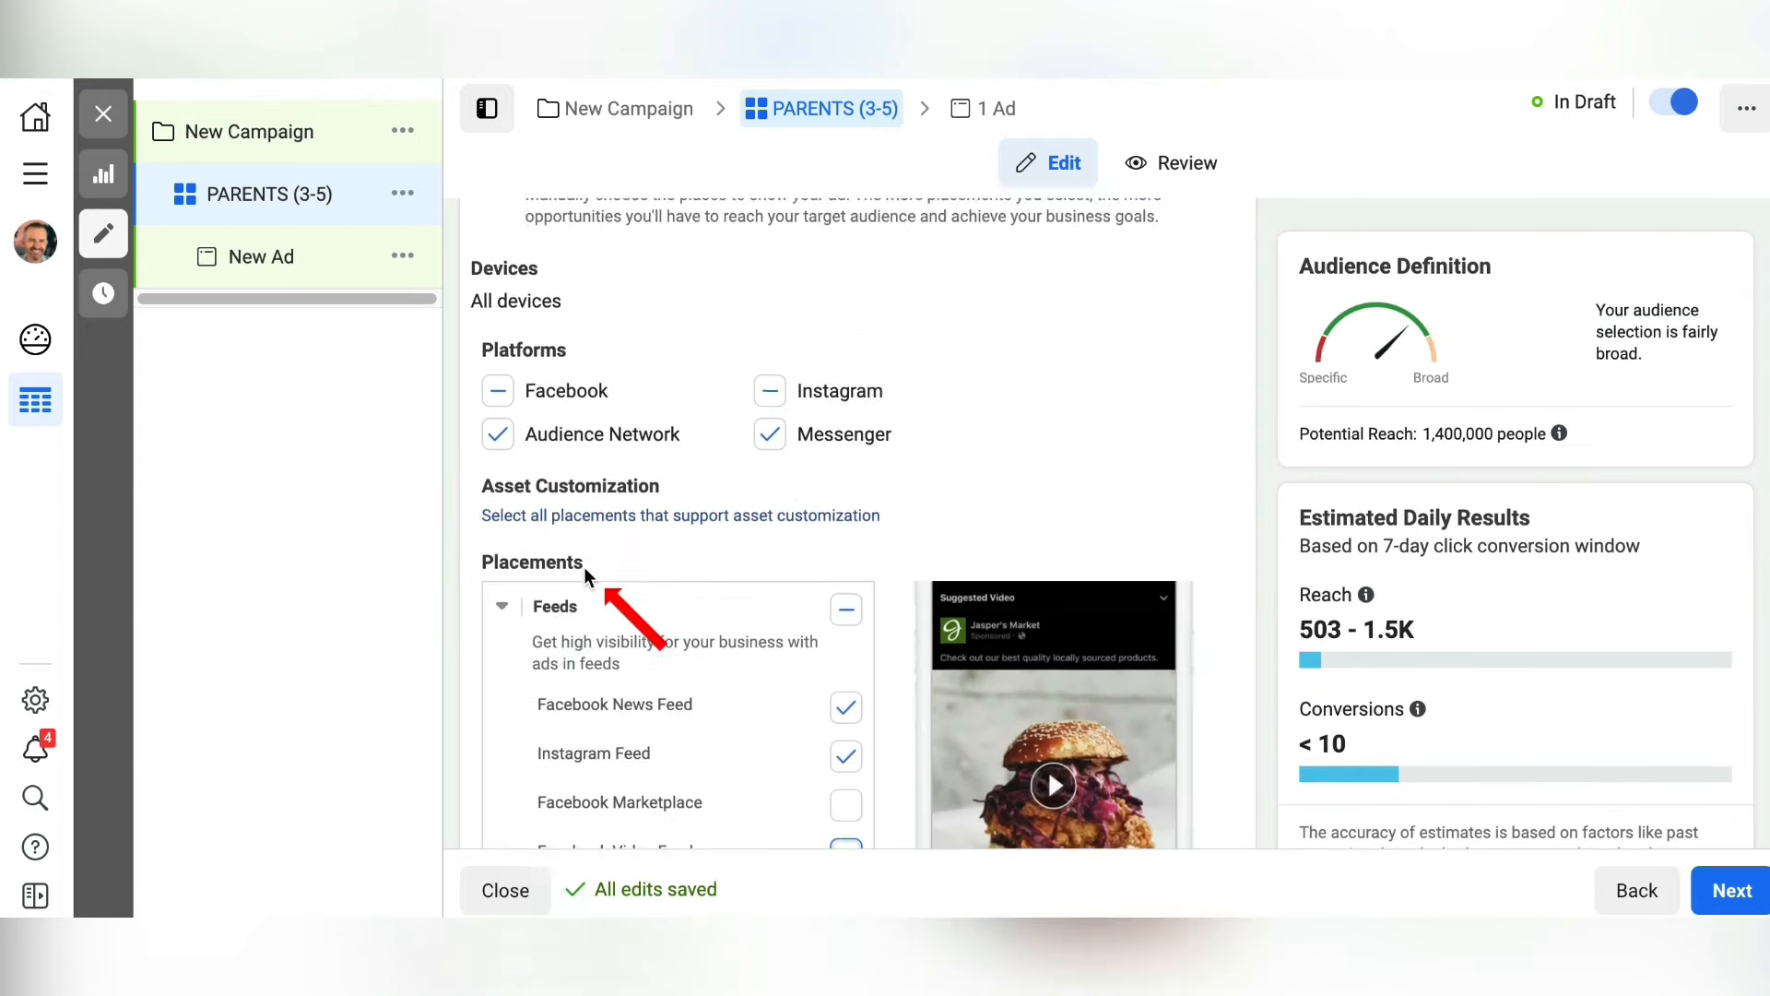
pyautogui.scroll(-3, 584, 566)
pyautogui.scroll(-1, 597, 599)
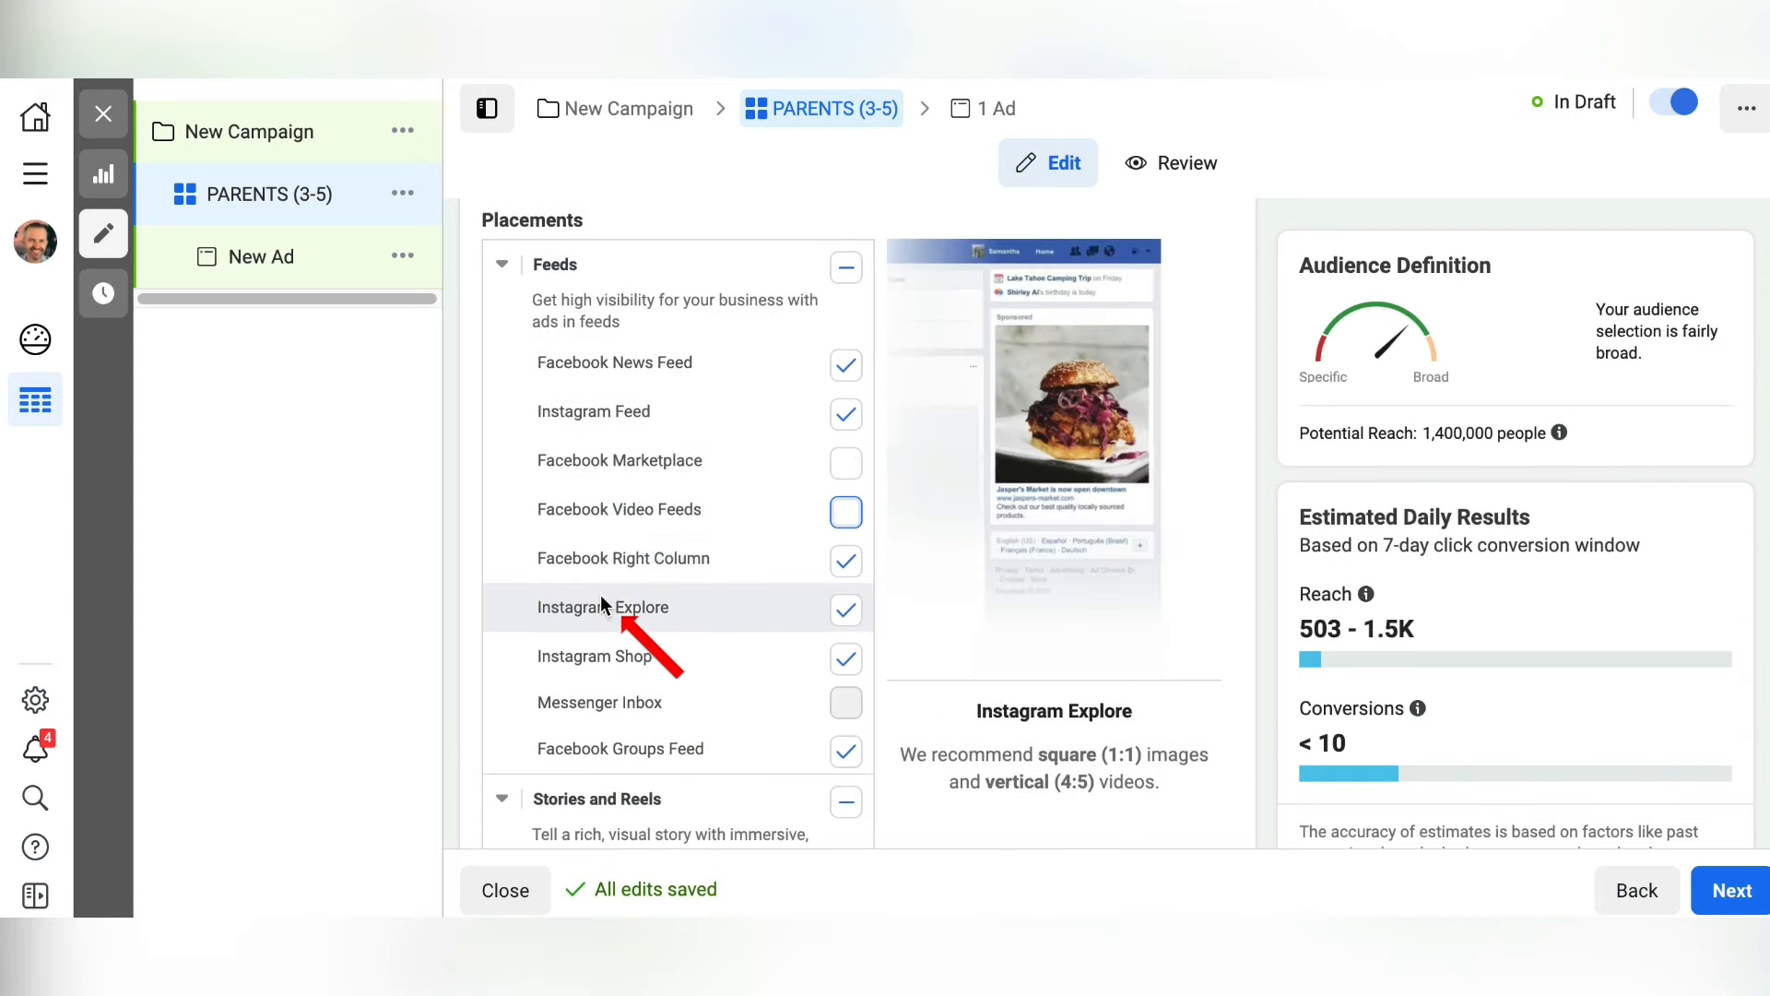
pyautogui.scroll(-3, 602, 595)
pyautogui.scroll(-2, 607, 598)
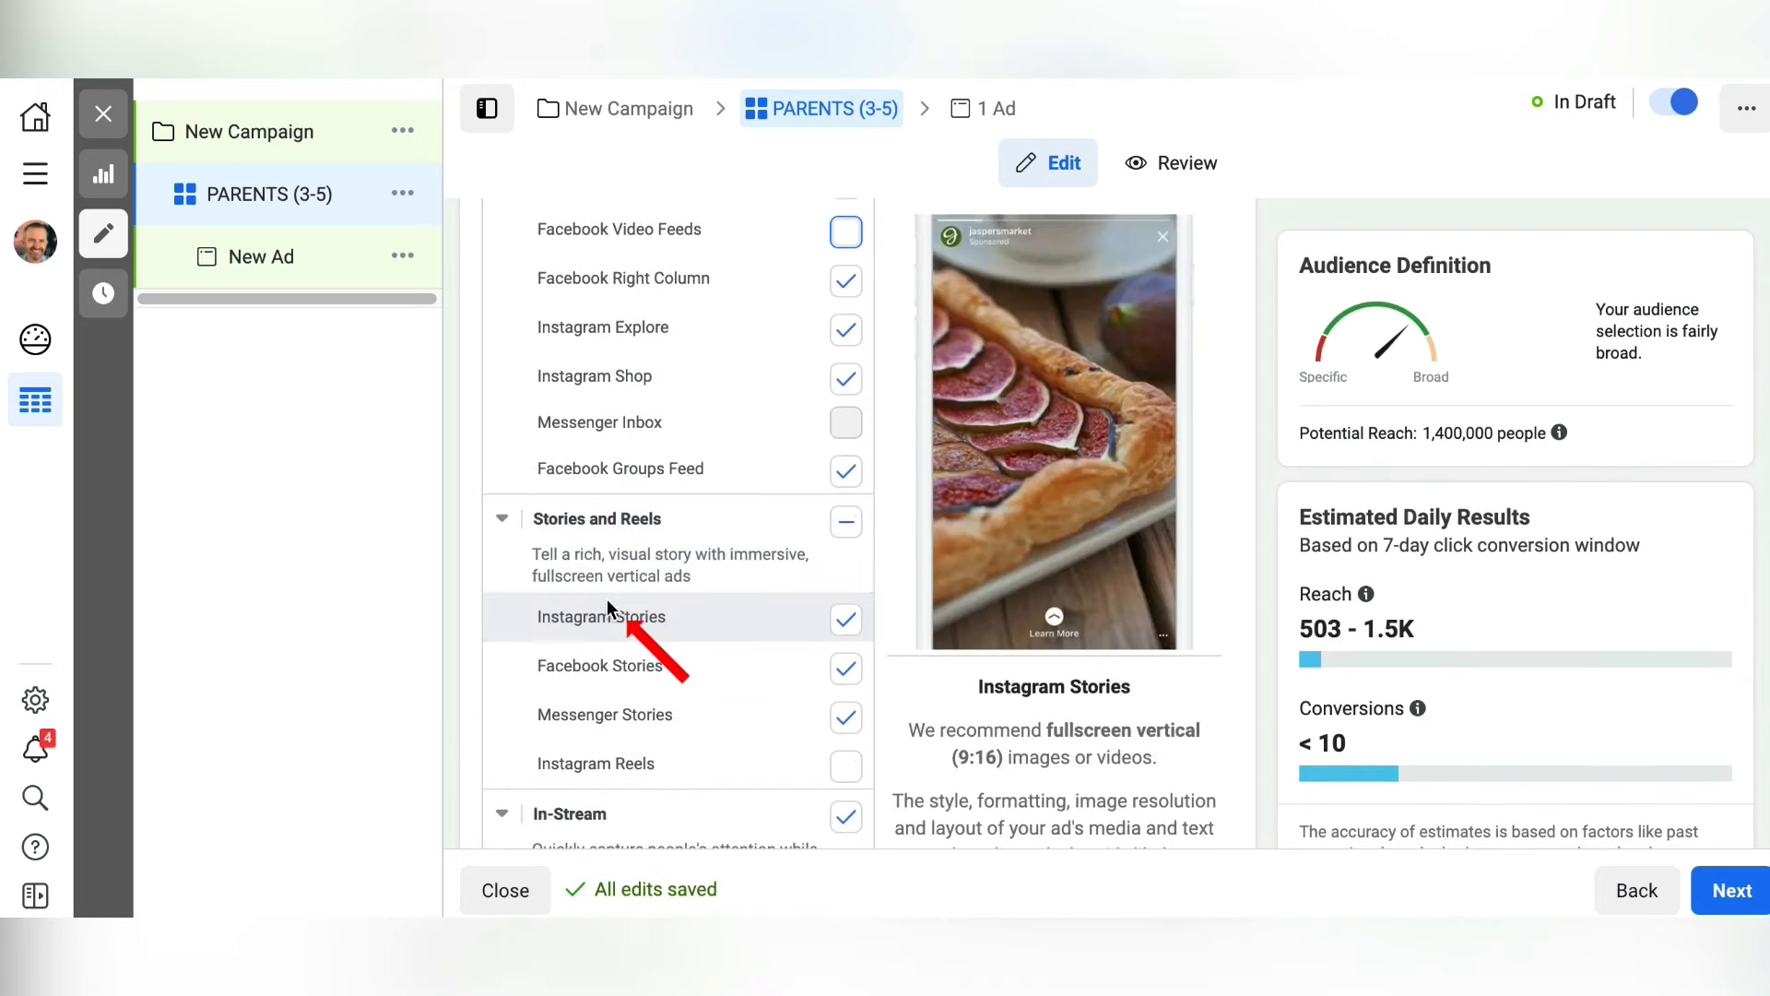
pyautogui.scroll(-1, 607, 598)
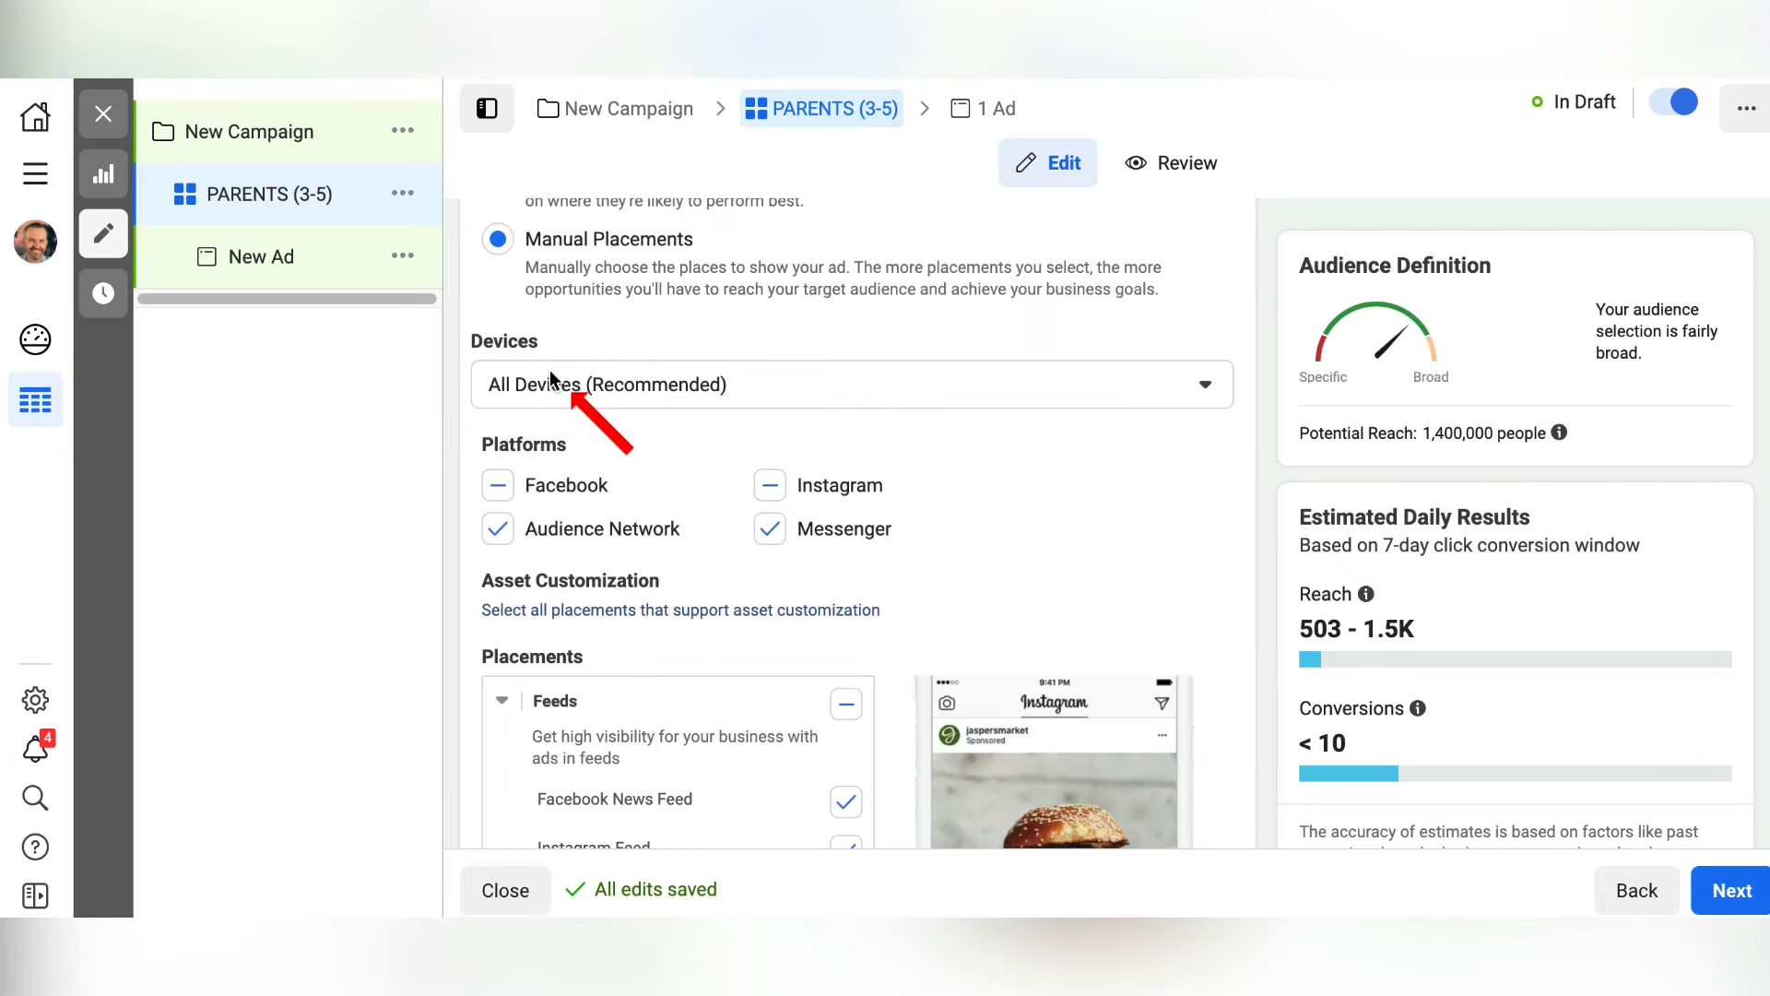
pyautogui.click(1202, 387)
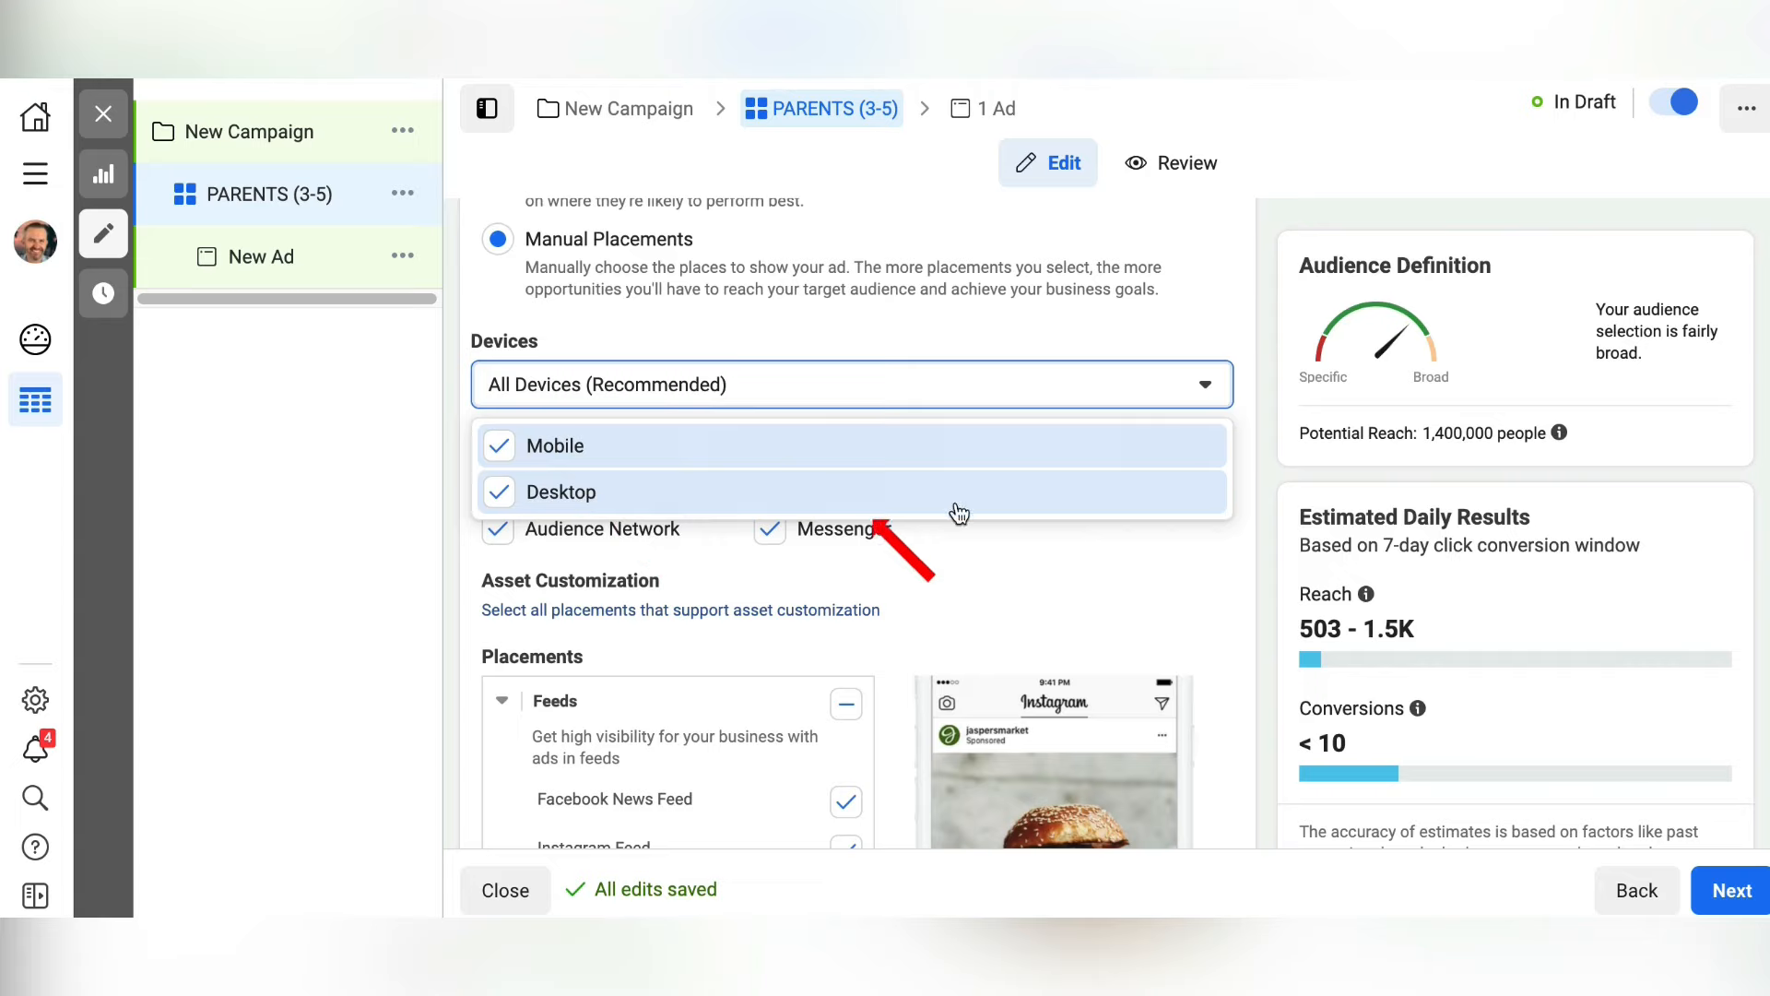
pyautogui.click(1224, 563)
# Show the additional placement options and review the mobile device choices and Brand Safety settings.
pyautogui.scroll(-3, 767, 567)
pyautogui.scroll(-8, 756, 600)
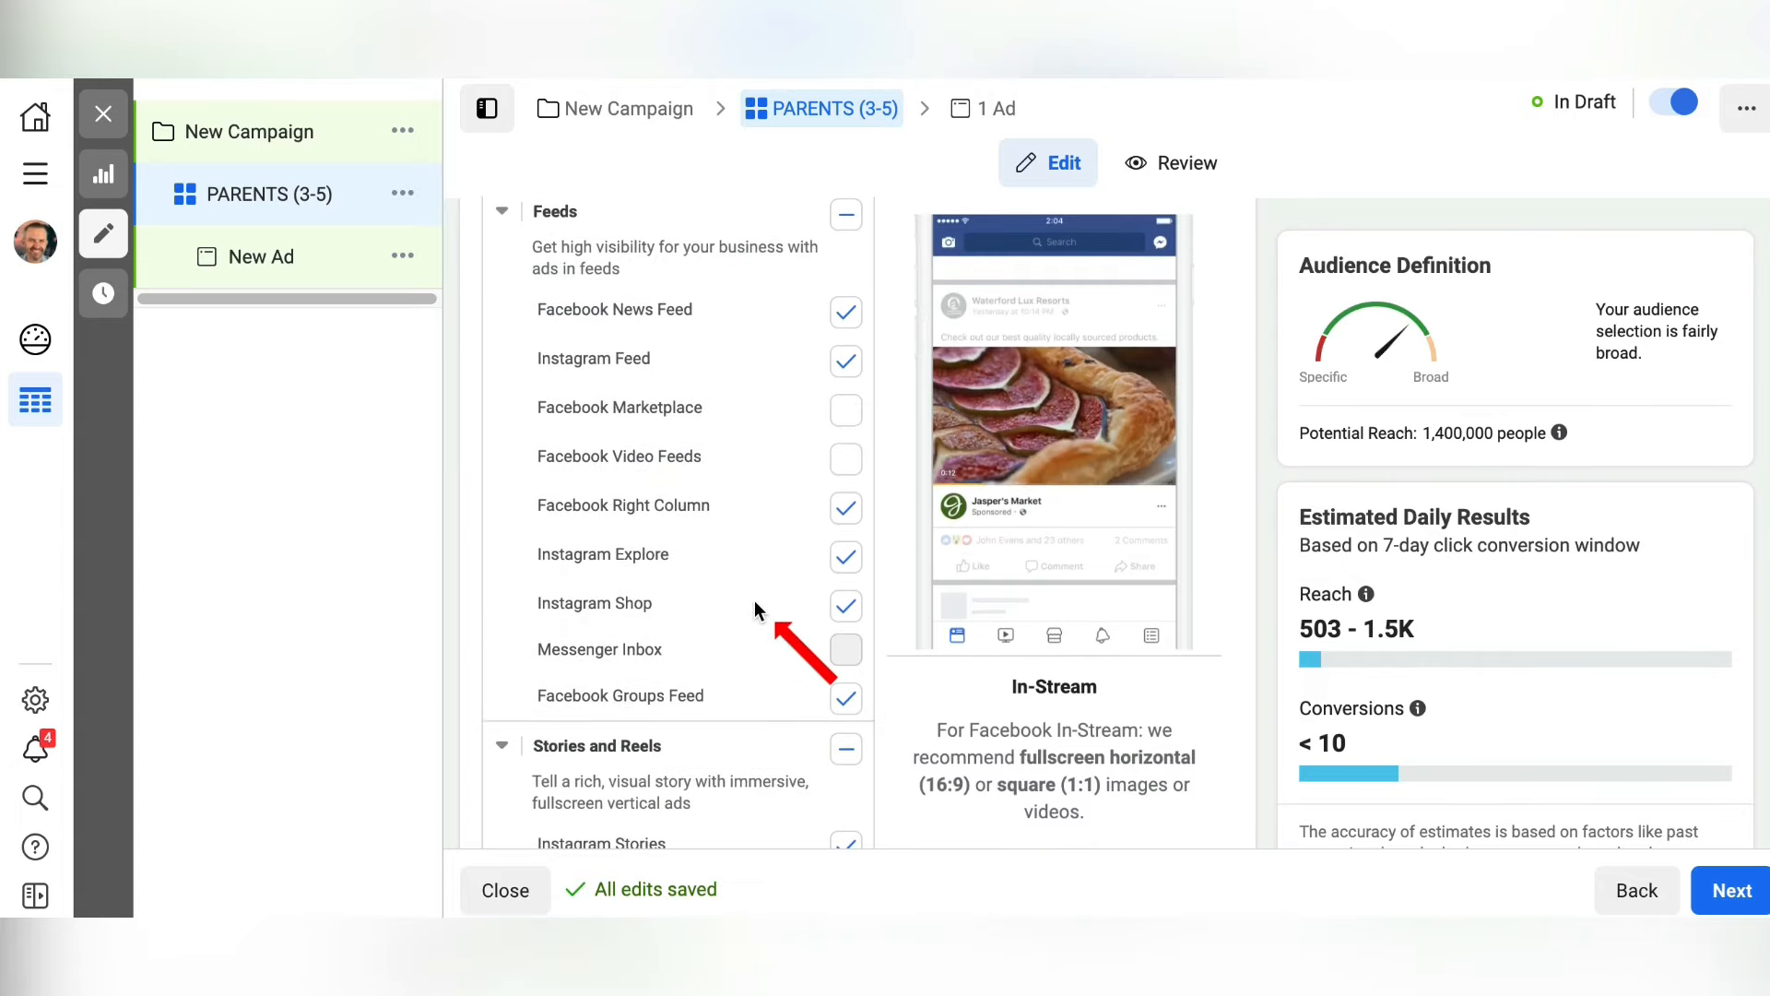
pyautogui.scroll(-10, 755, 604)
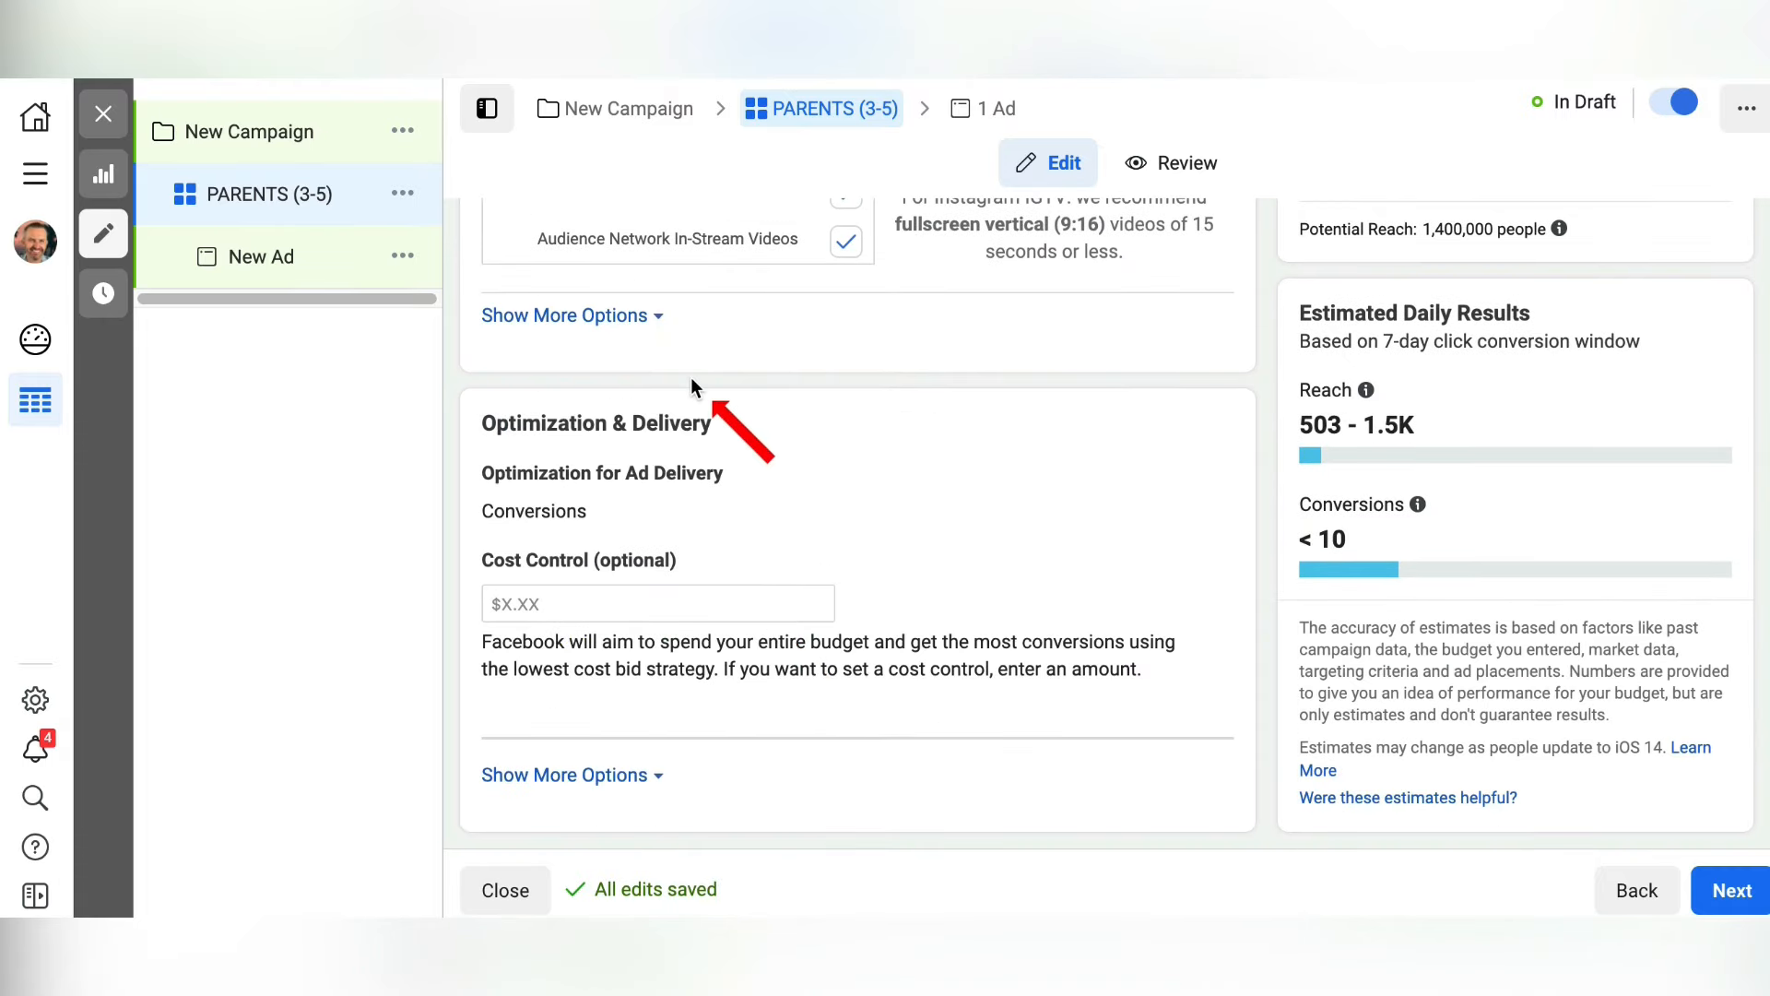
pyautogui.click(645, 316)
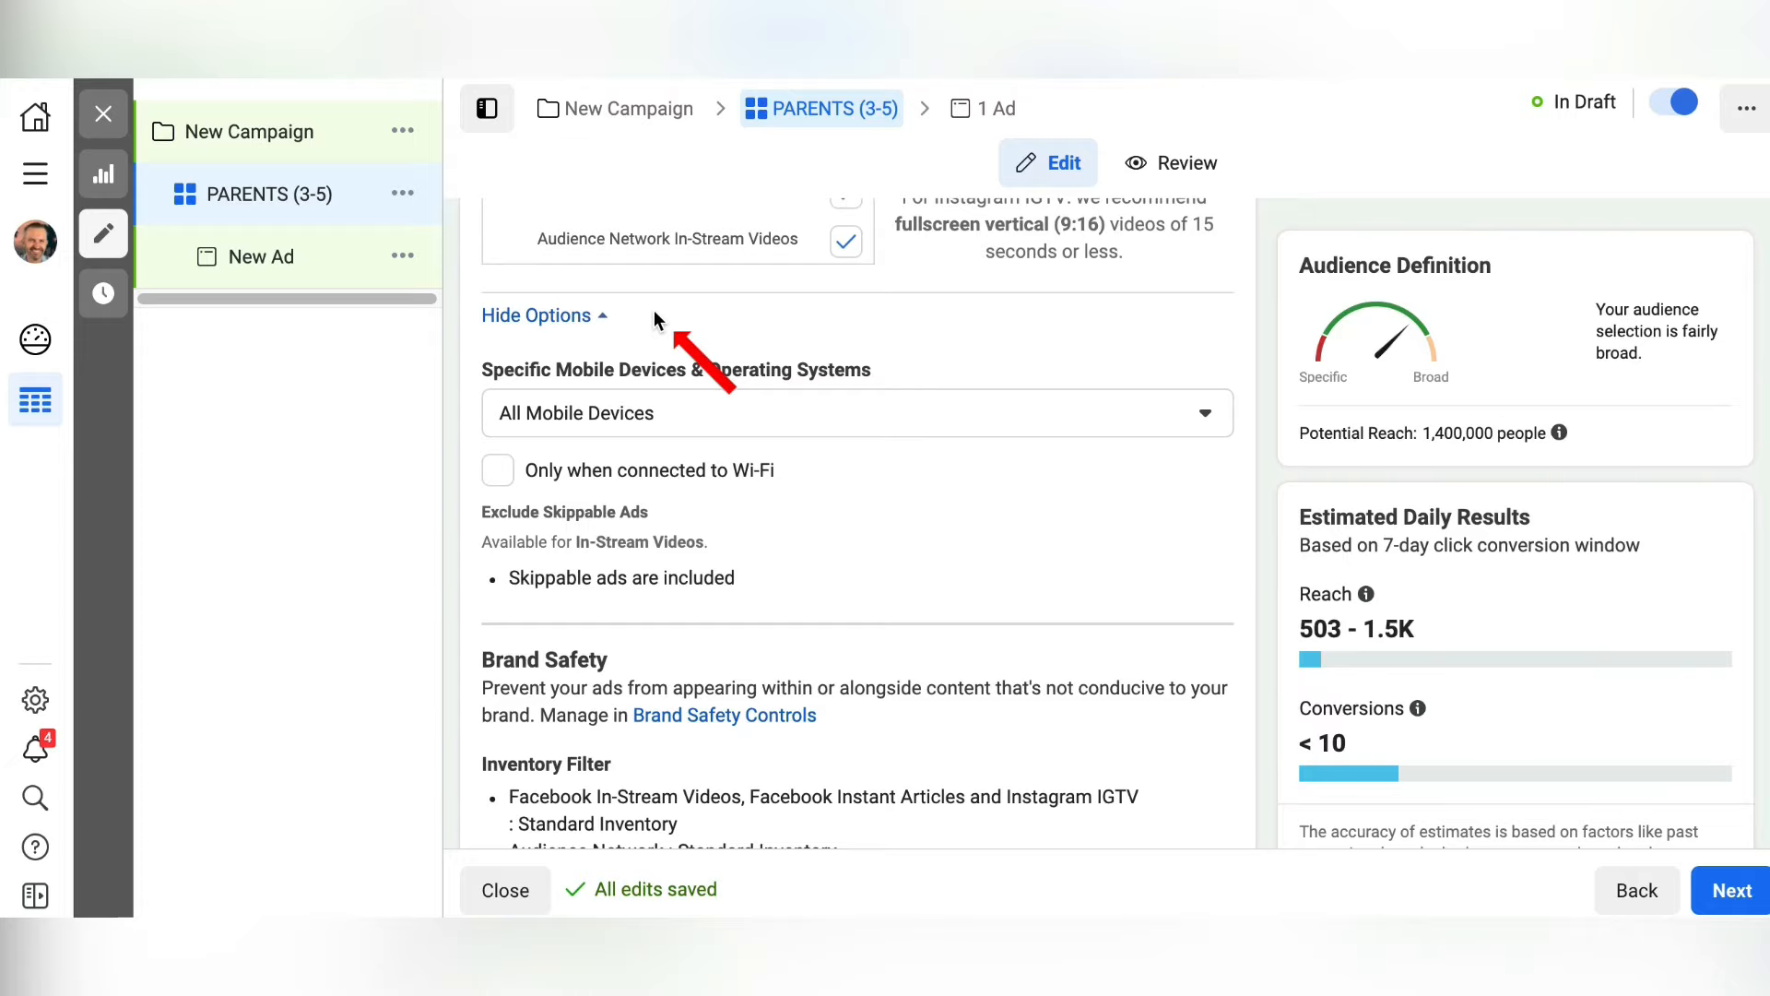
pyautogui.click(1205, 414)
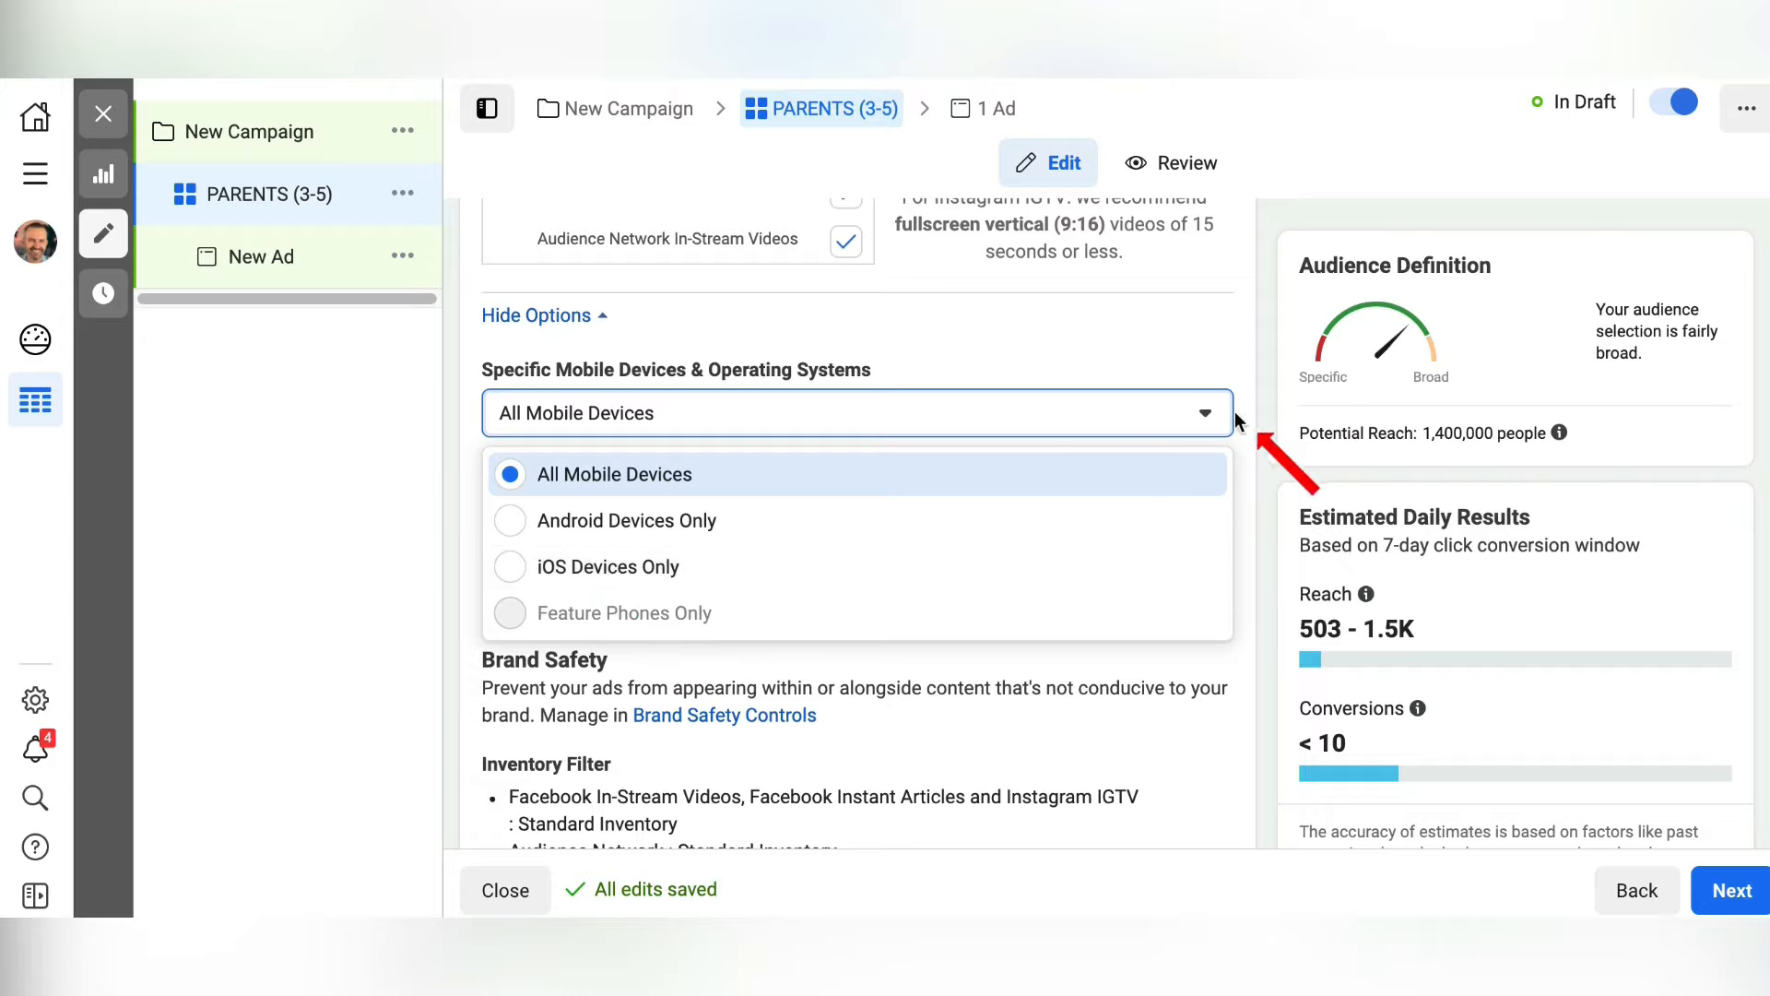
pyautogui.click(1202, 416)
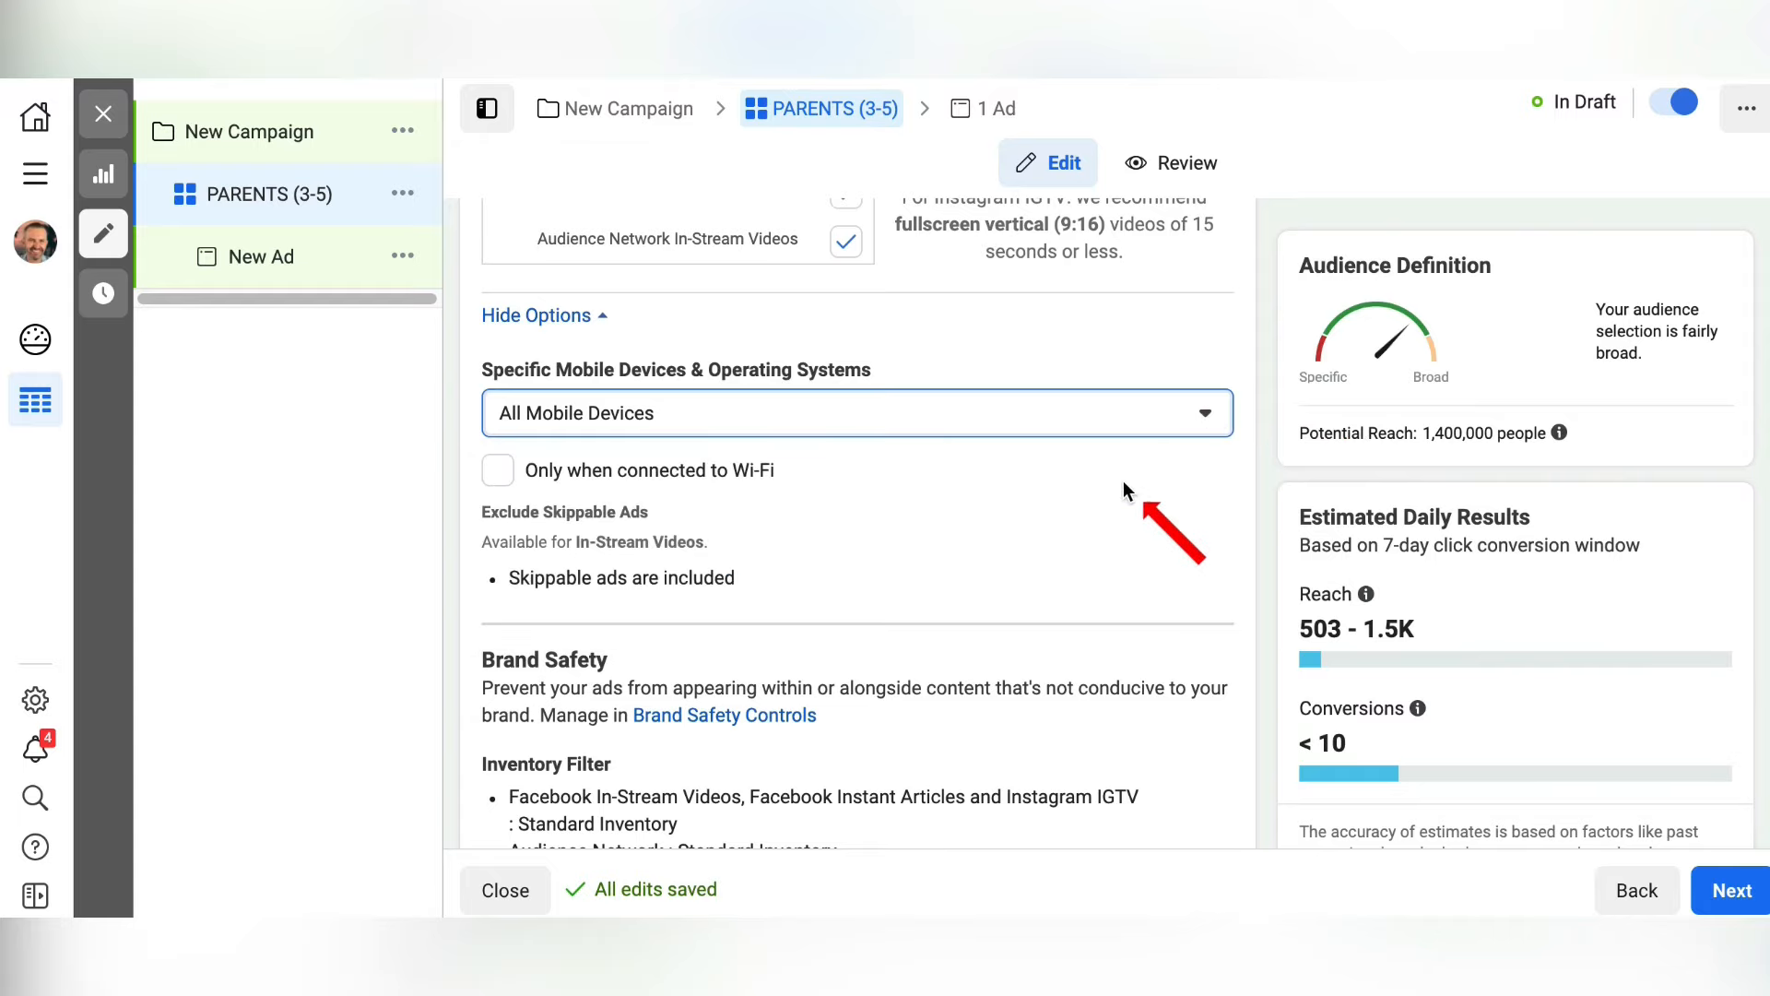
pyautogui.scroll(-2, 1106, 535)
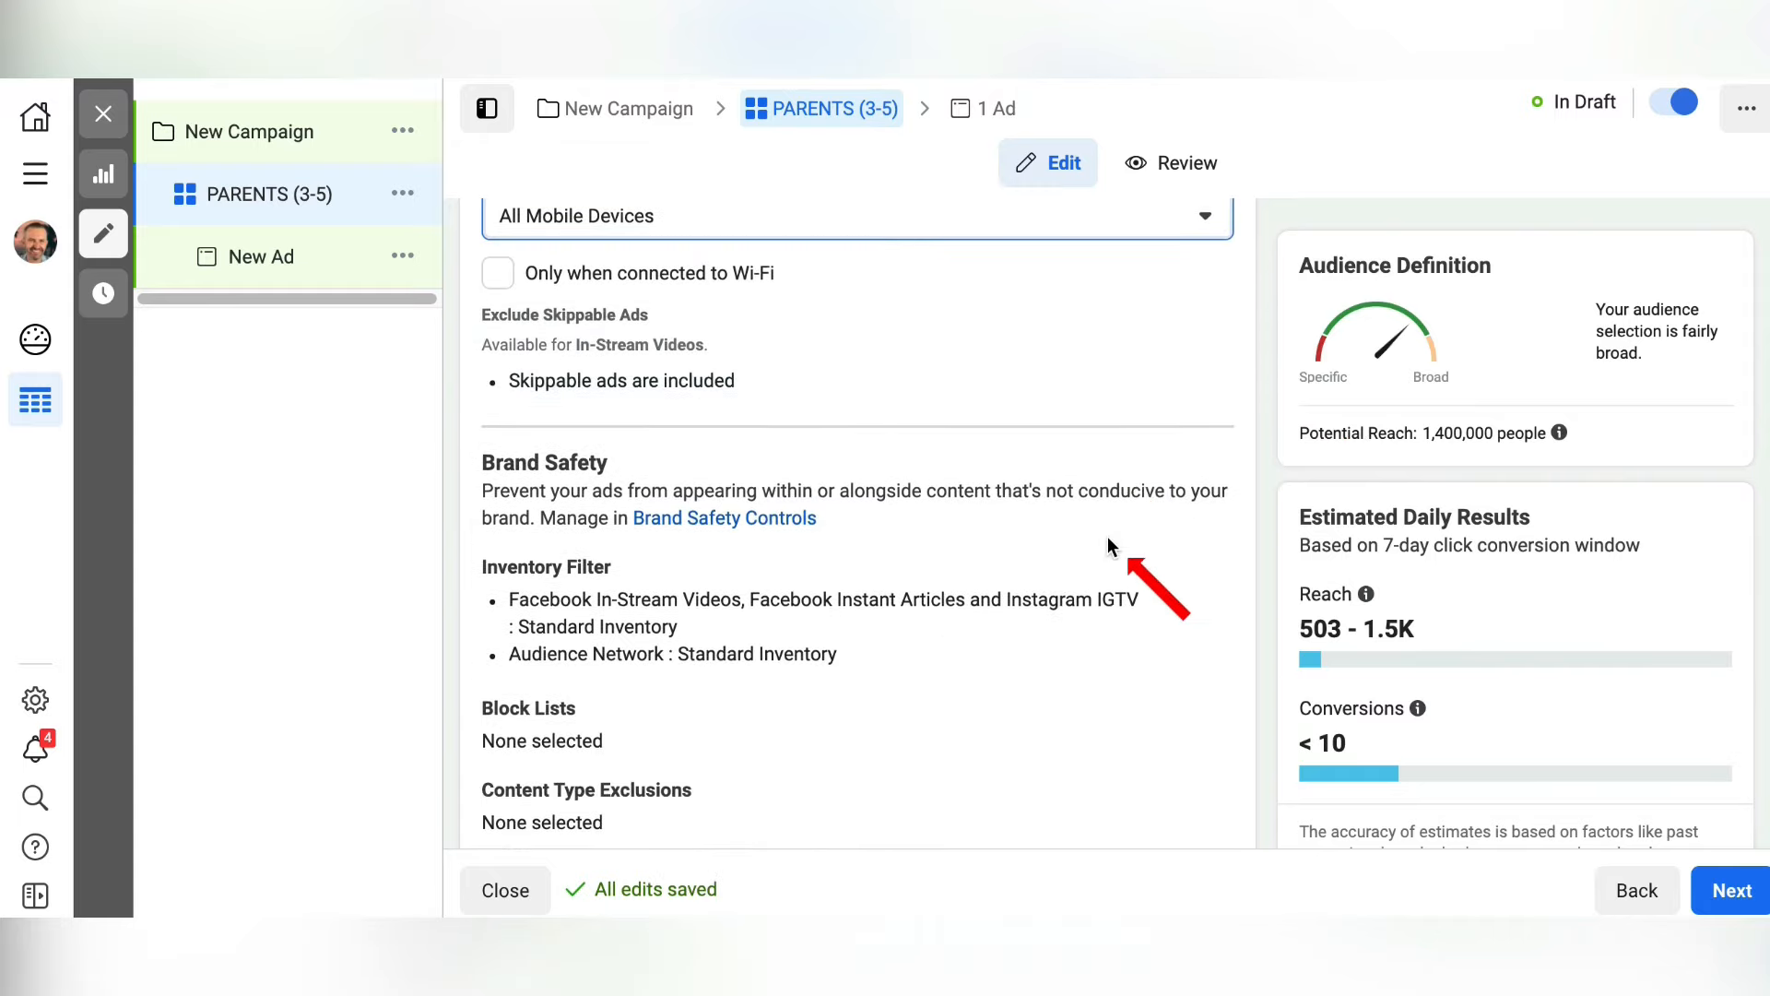
pyautogui.scroll(-2, 1110, 543)
pyautogui.scroll(-5, 1108, 574)
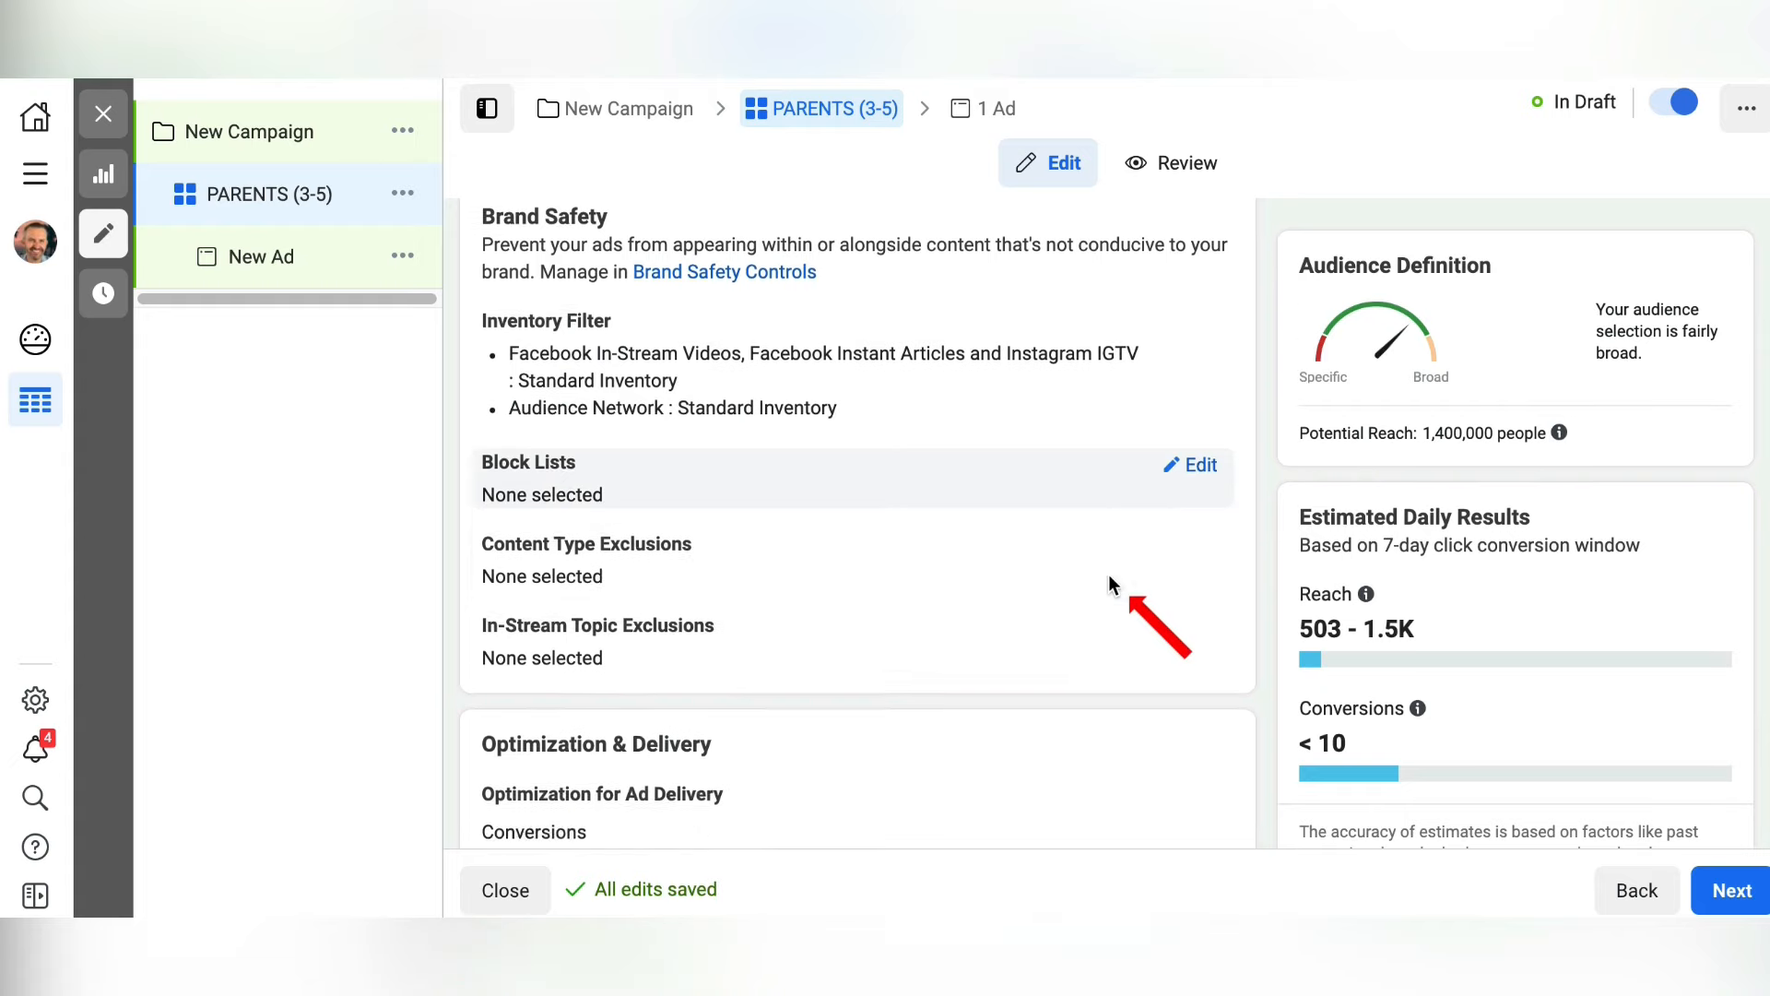
pyautogui.scroll(-4, 1092, 605)
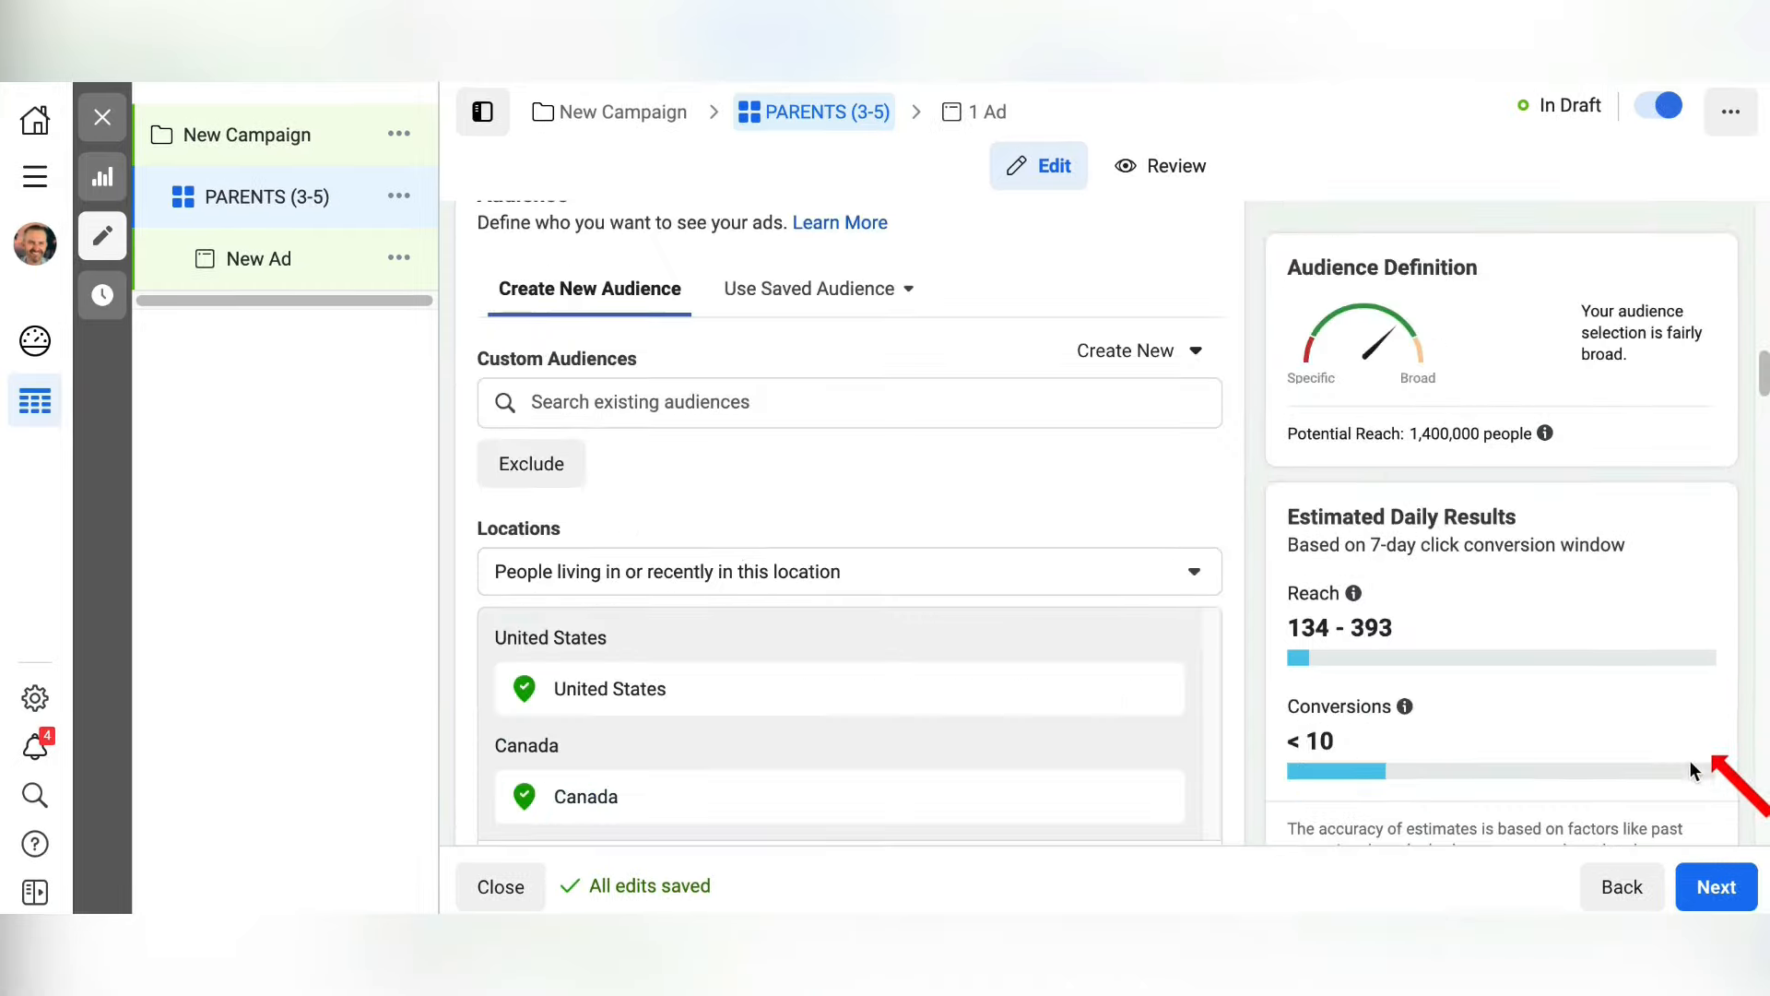
# Review the ad set's name, conversion location, pixel, Dynamic Creative, offer, and budget and schedule settings.
pyautogui.scroll(10, 951, 620)
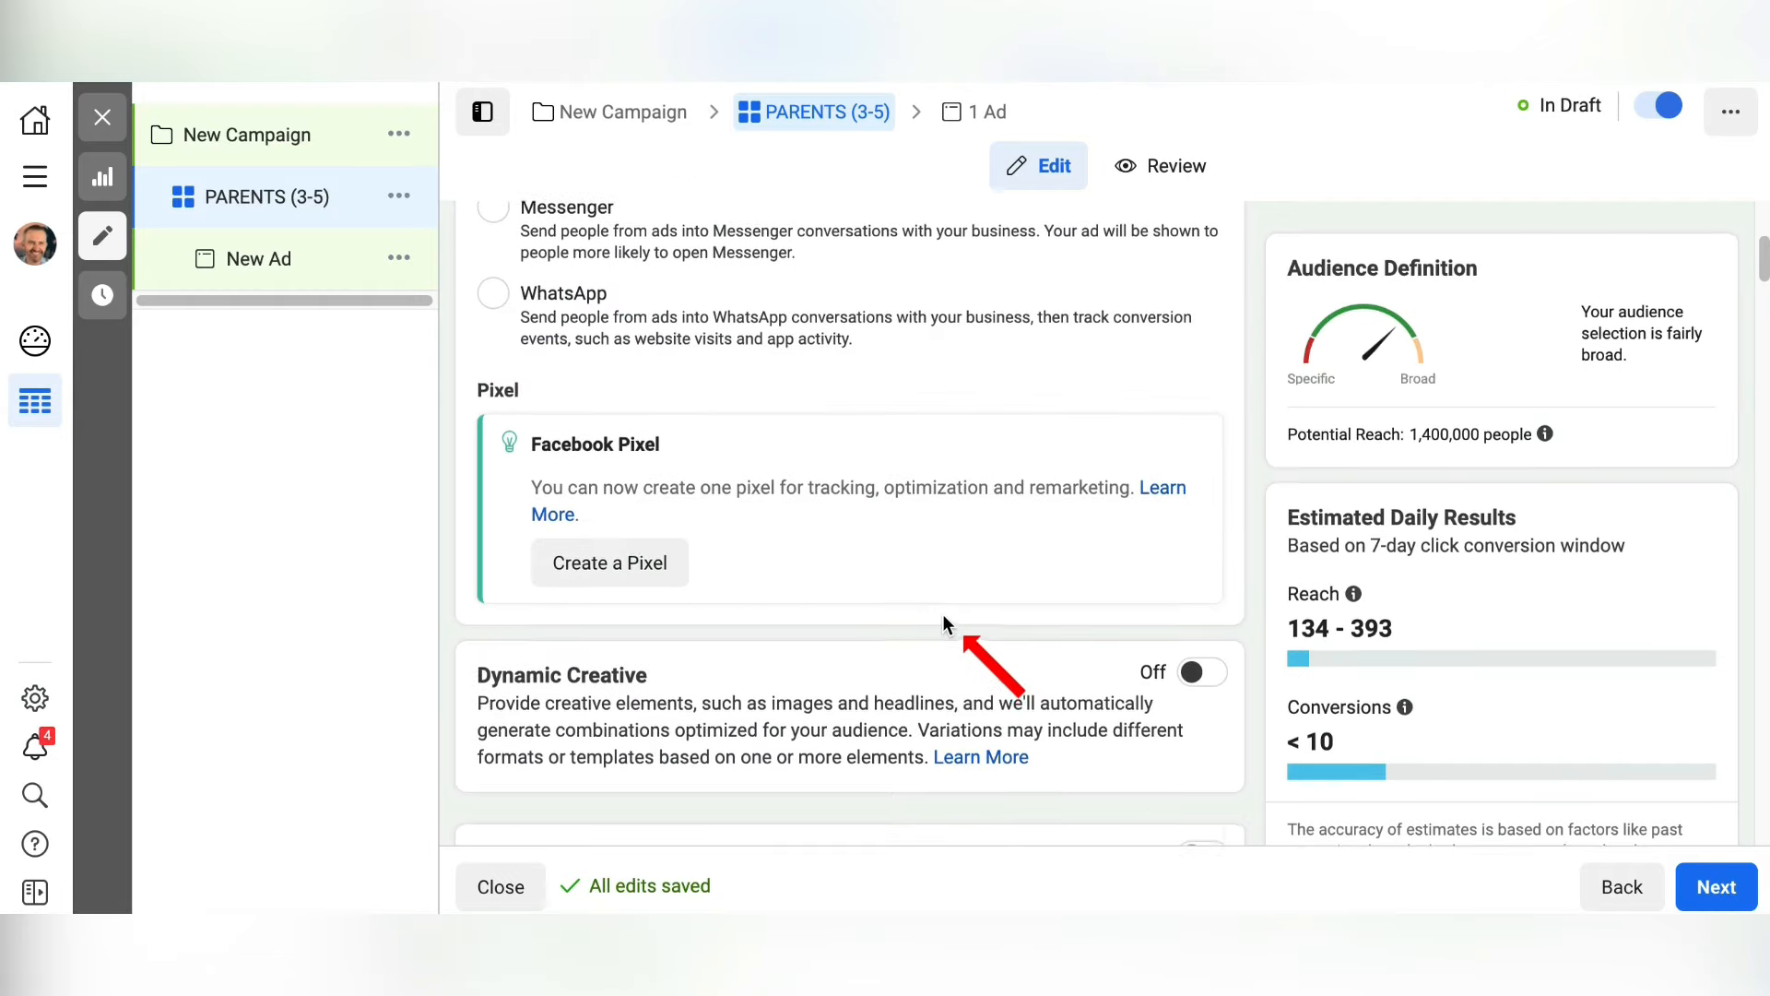
pyautogui.scroll(4, 943, 625)
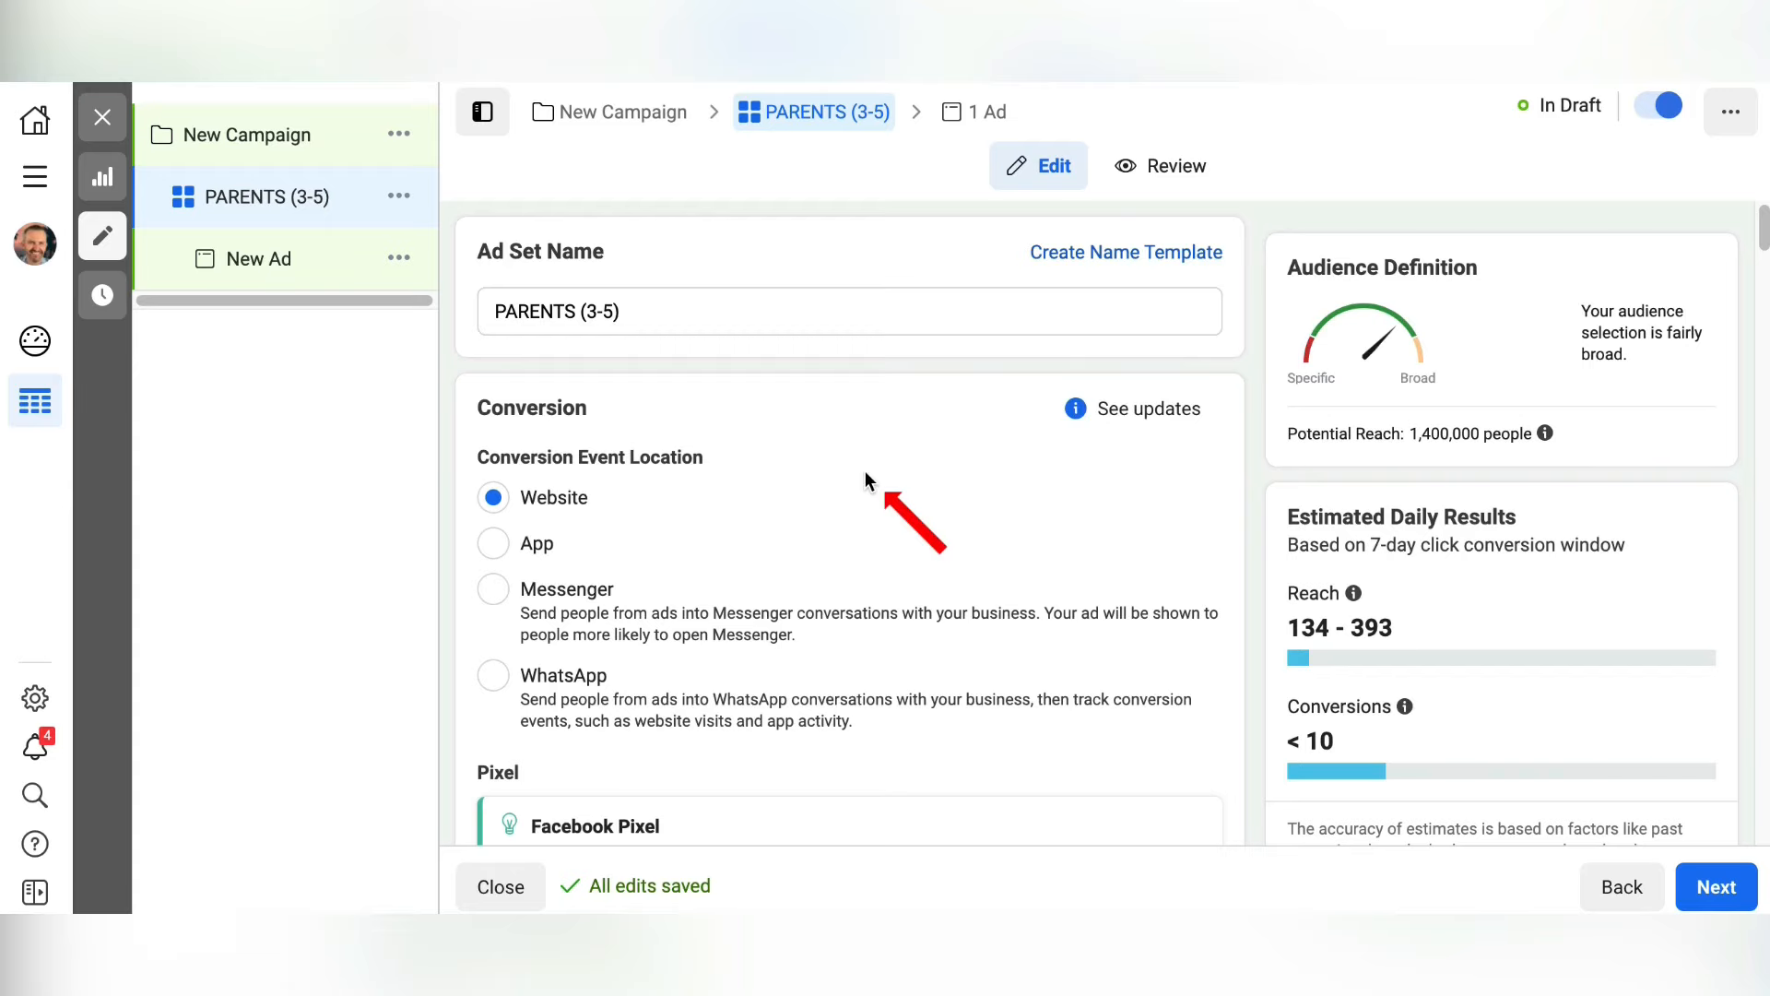
pyautogui.scroll(-2, 864, 472)
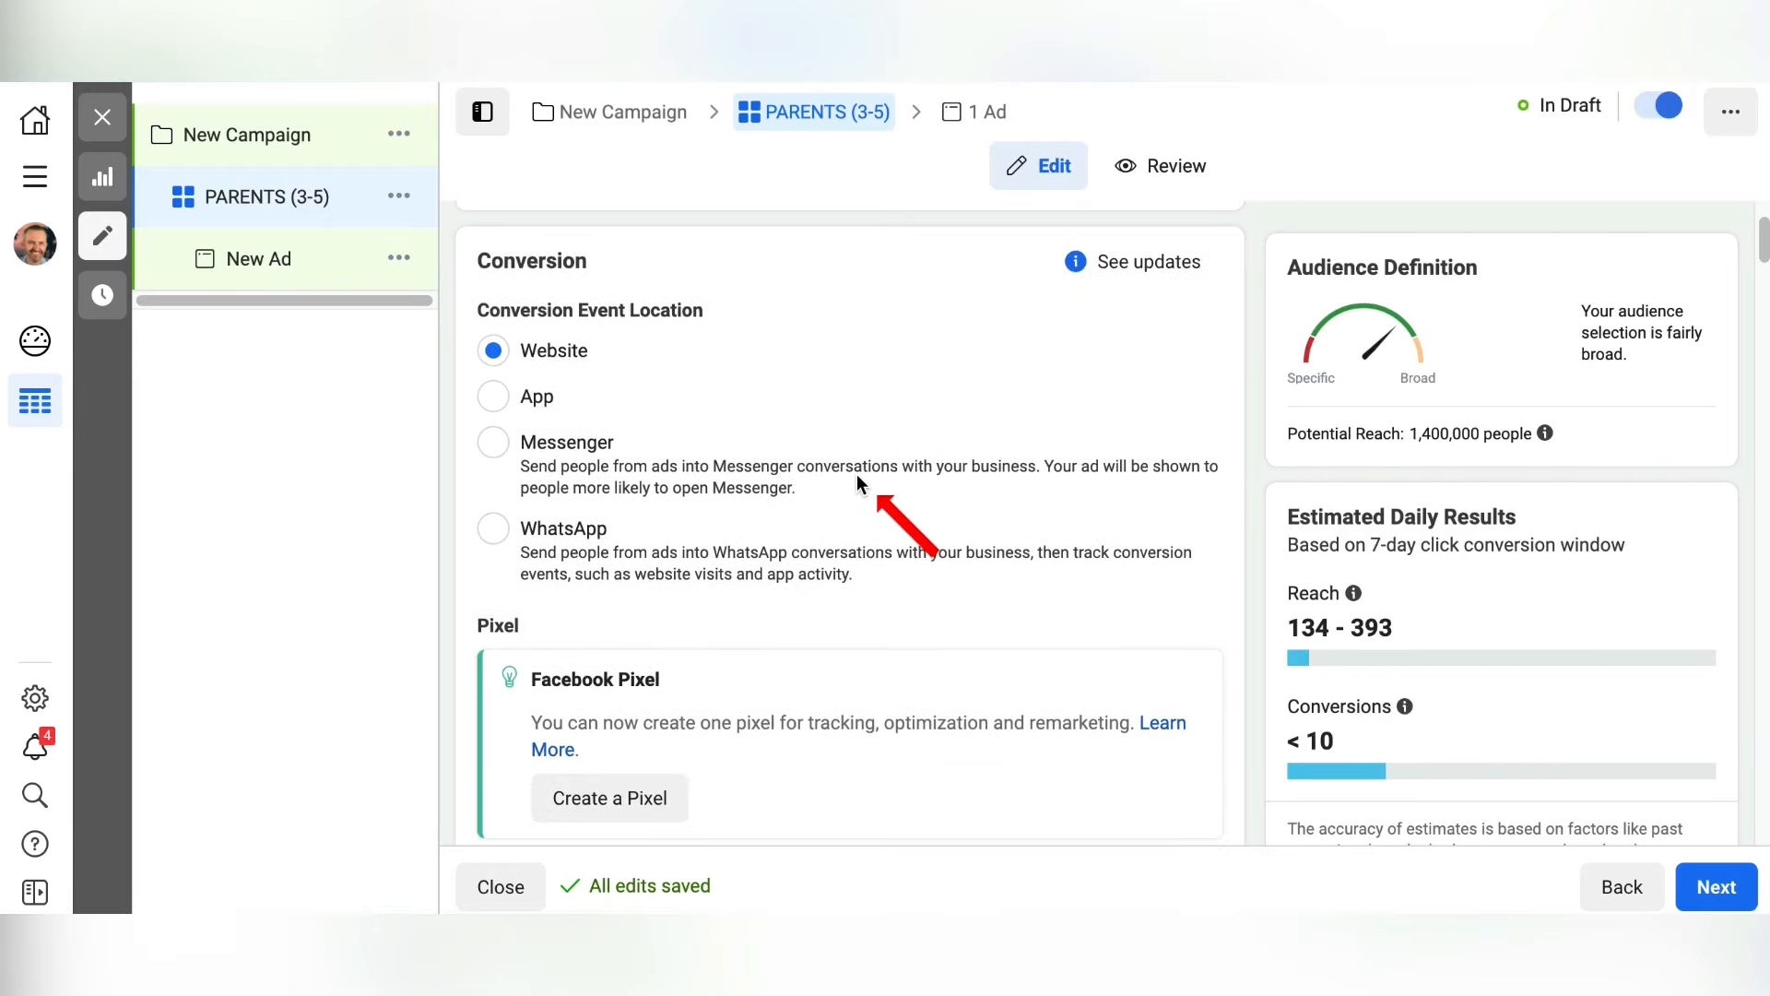
pyautogui.scroll(-6, 851, 480)
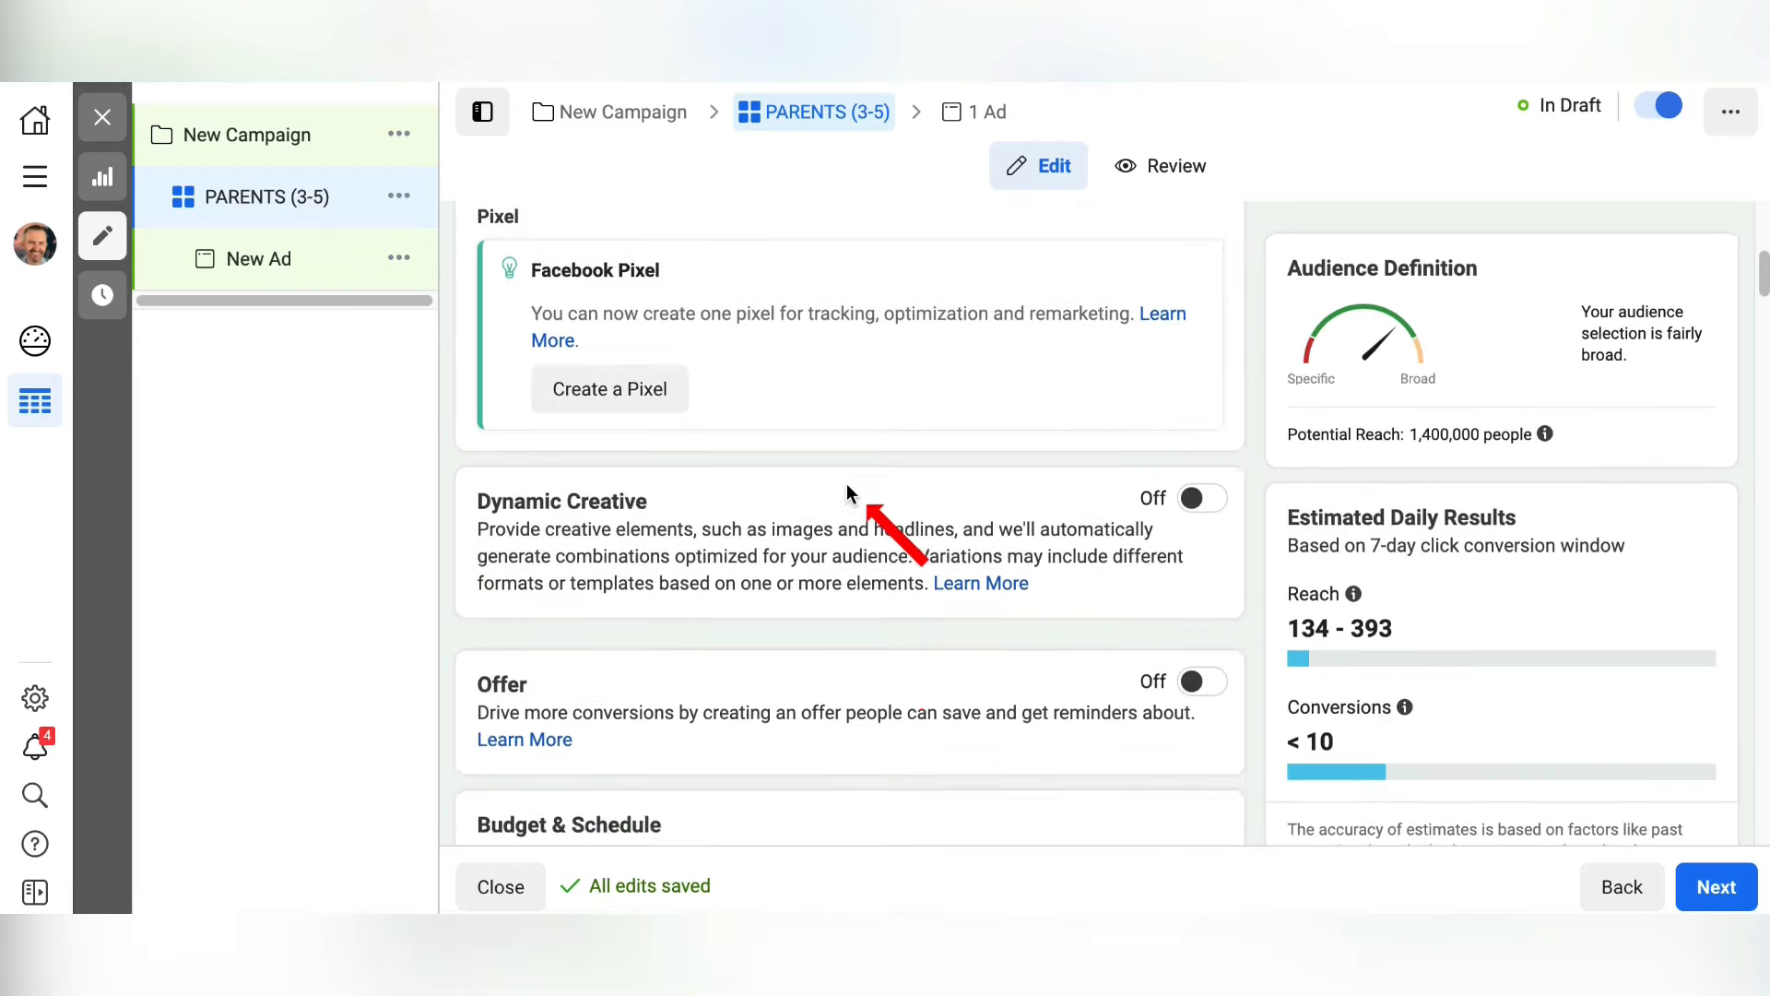
pyautogui.scroll(-3, 847, 484)
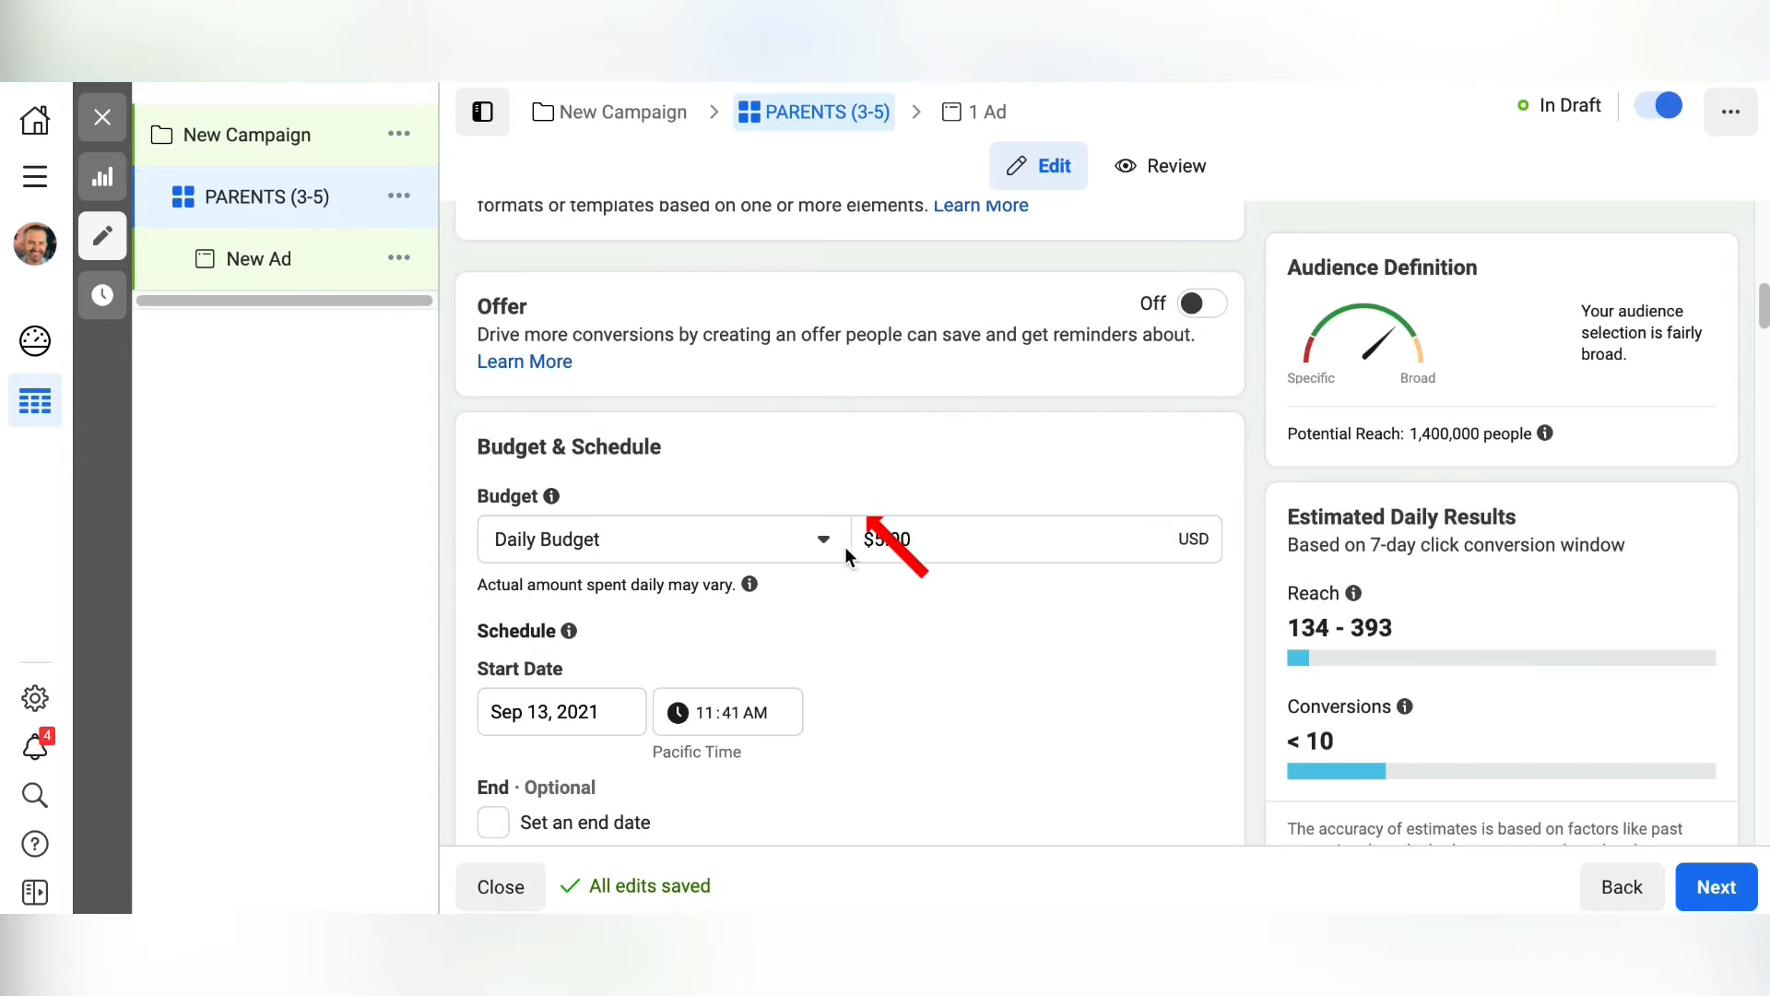
pyautogui.scroll(-2, 844, 598)
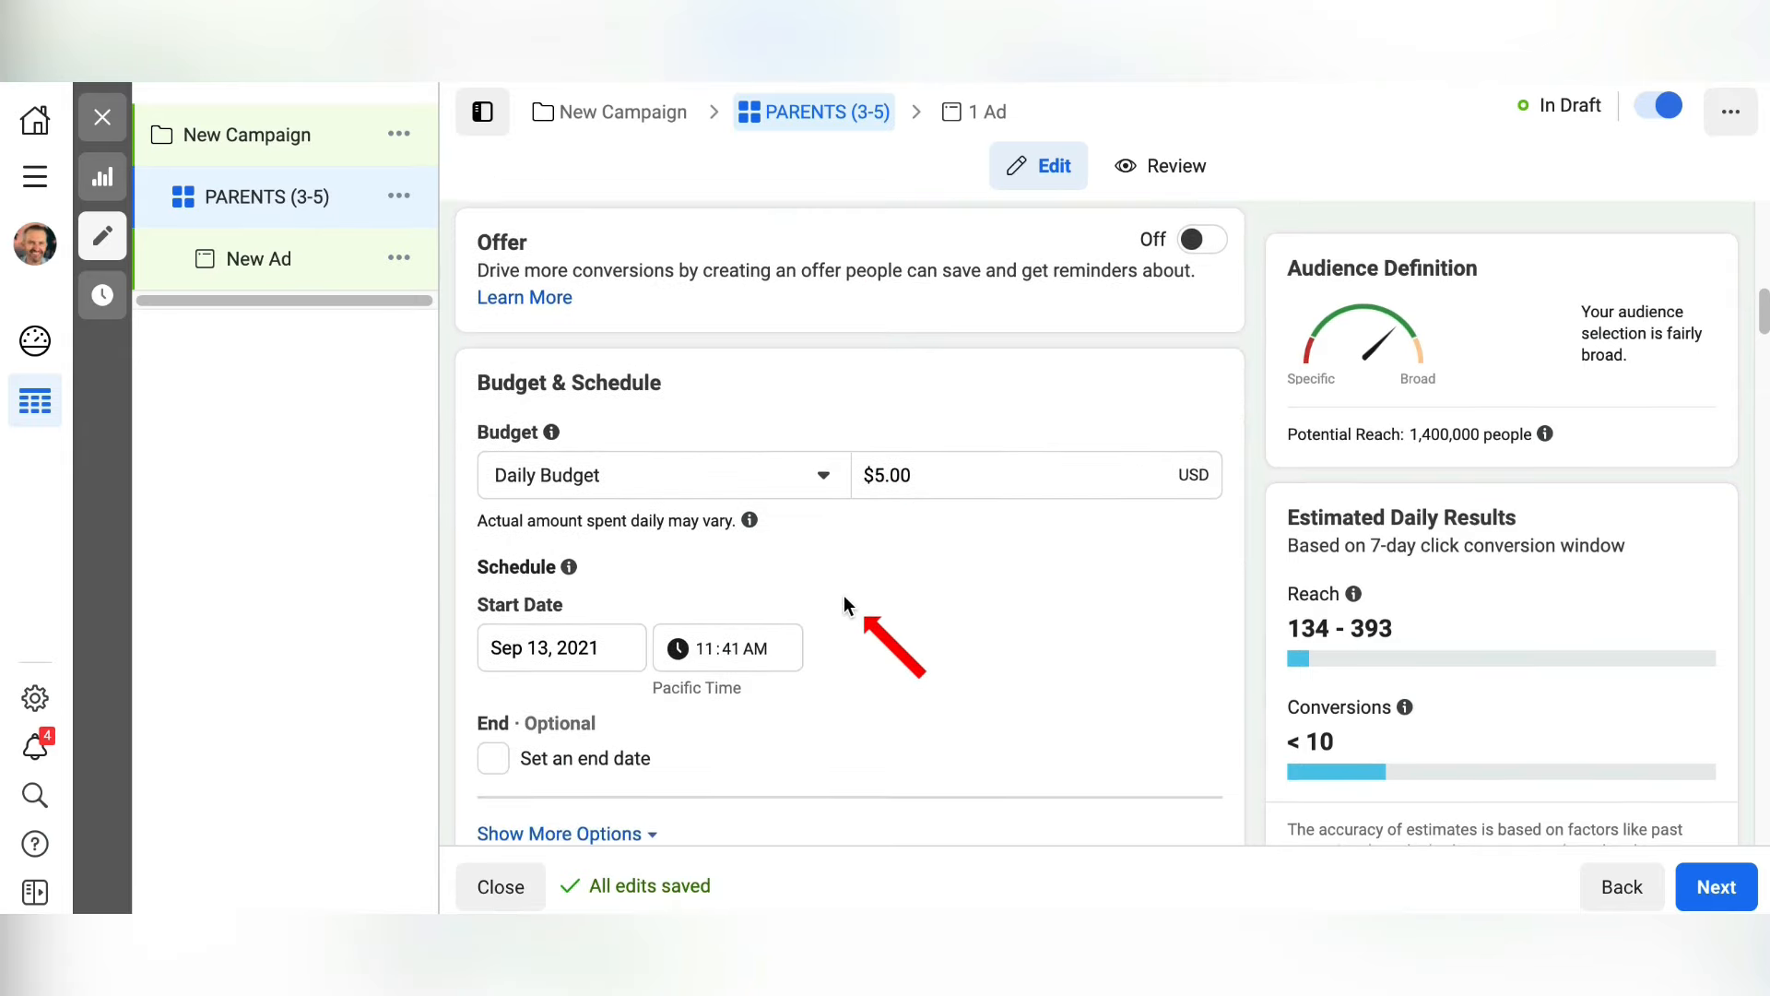
# Review the ad set's schedule, audience locations, detailed targeting, languages, and manual placement selections.
pyautogui.scroll(-6, 844, 595)
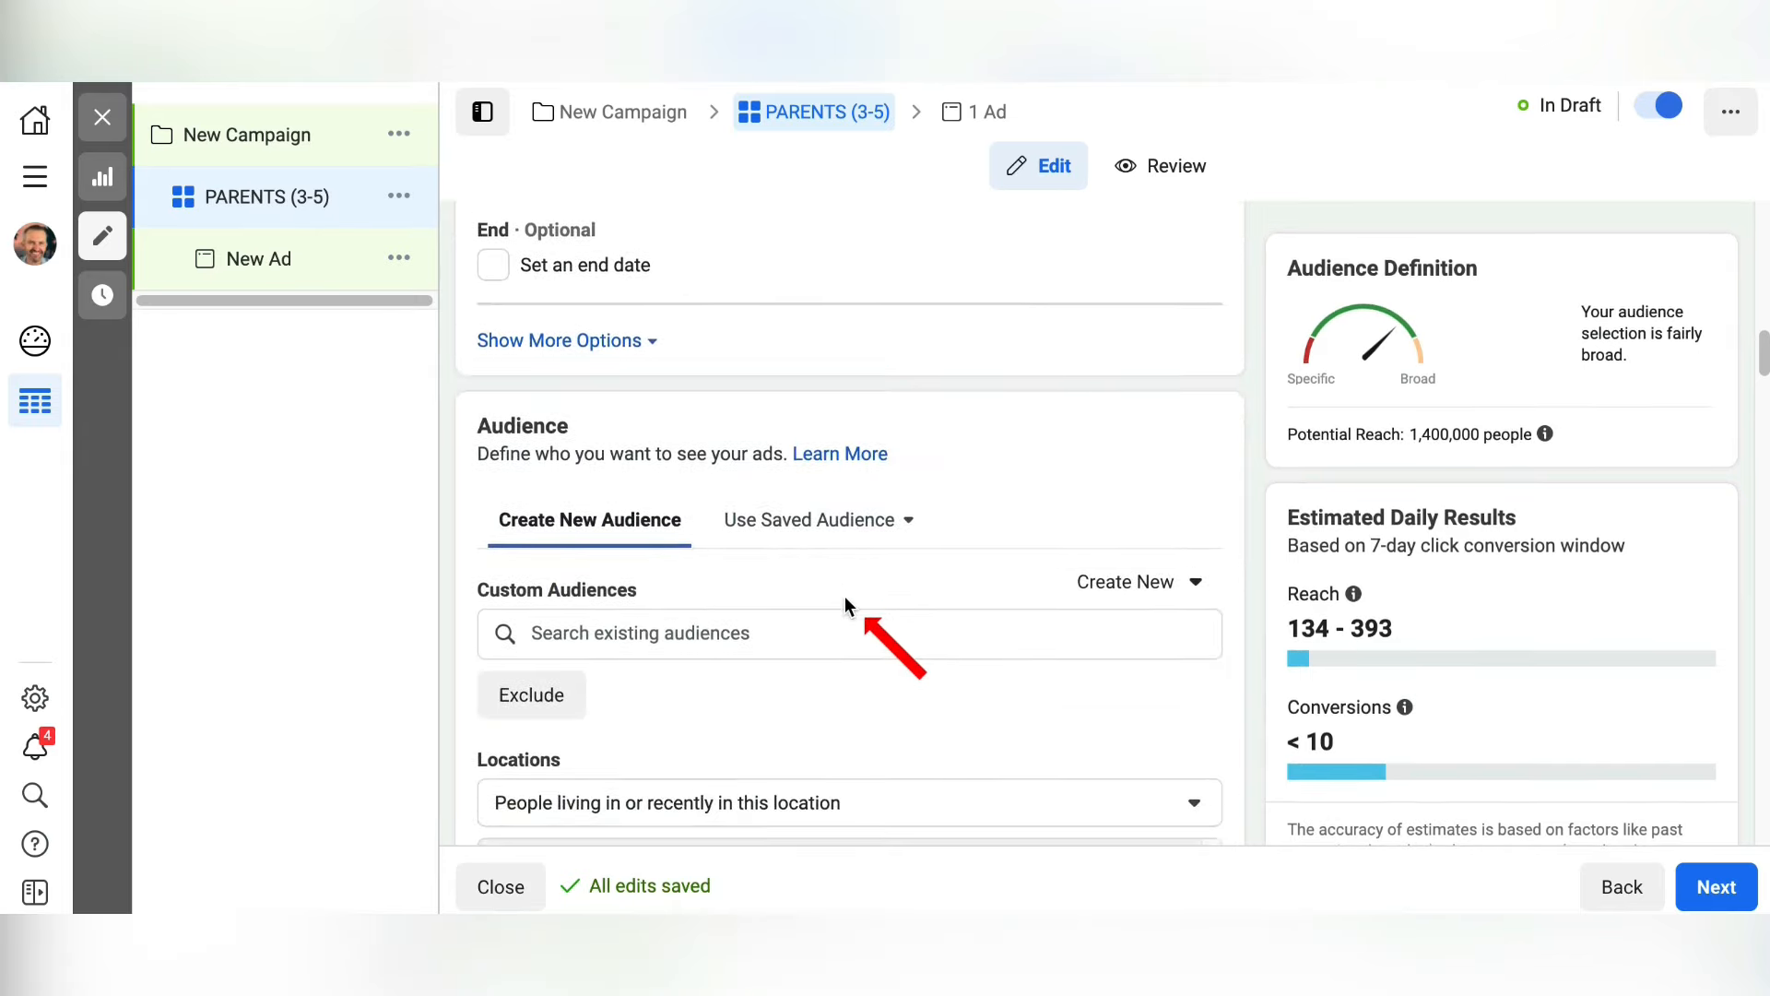
pyautogui.scroll(-4, 845, 596)
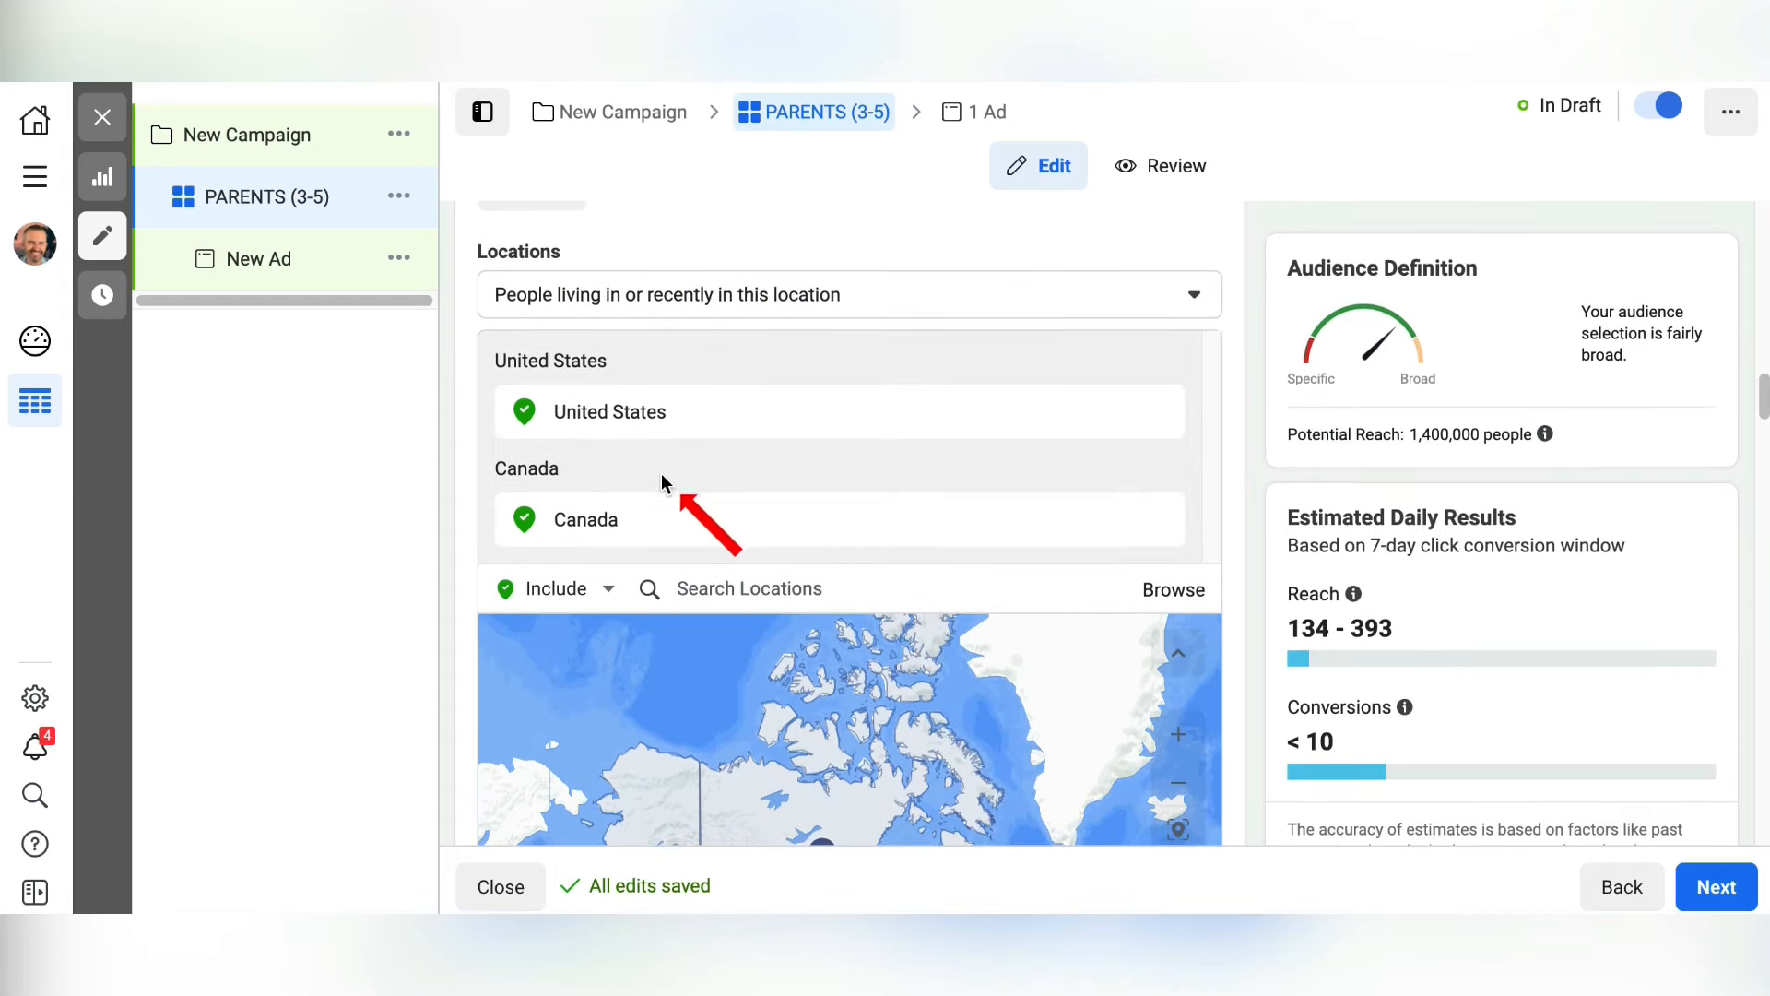
pyautogui.scroll(-3, 662, 473)
pyautogui.scroll(-3, 670, 517)
pyautogui.scroll(-6, 751, 723)
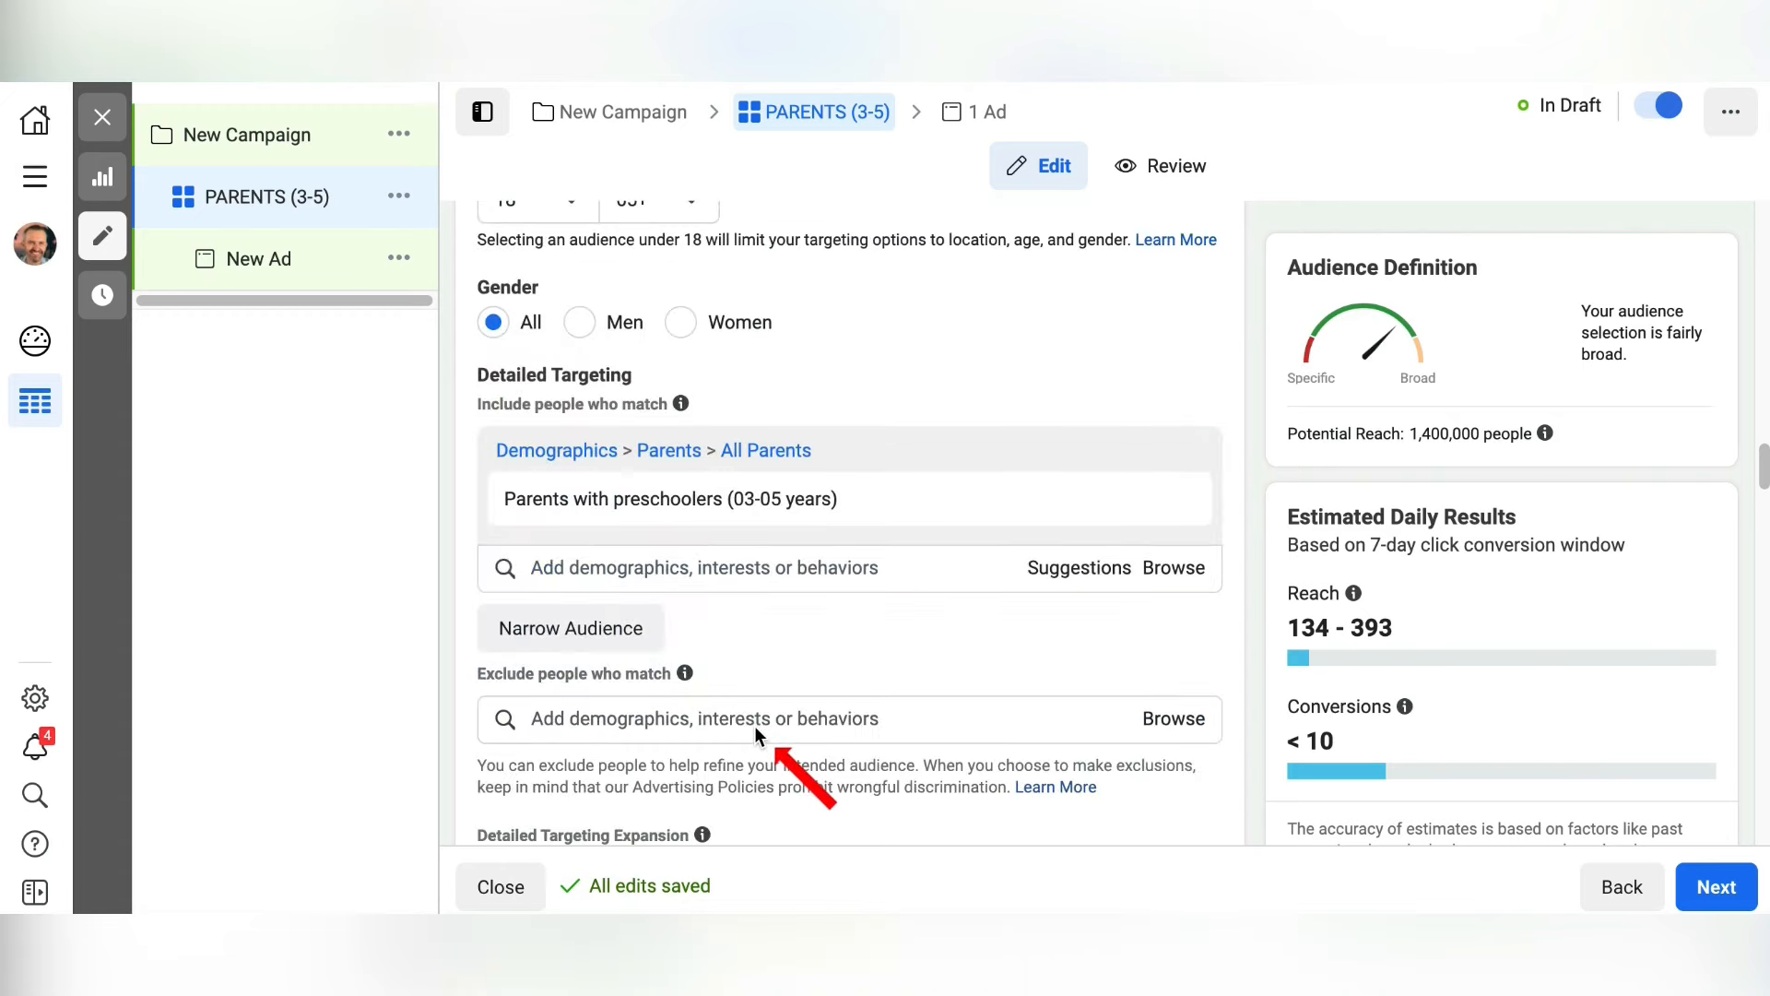
pyautogui.scroll(-6, 754, 726)
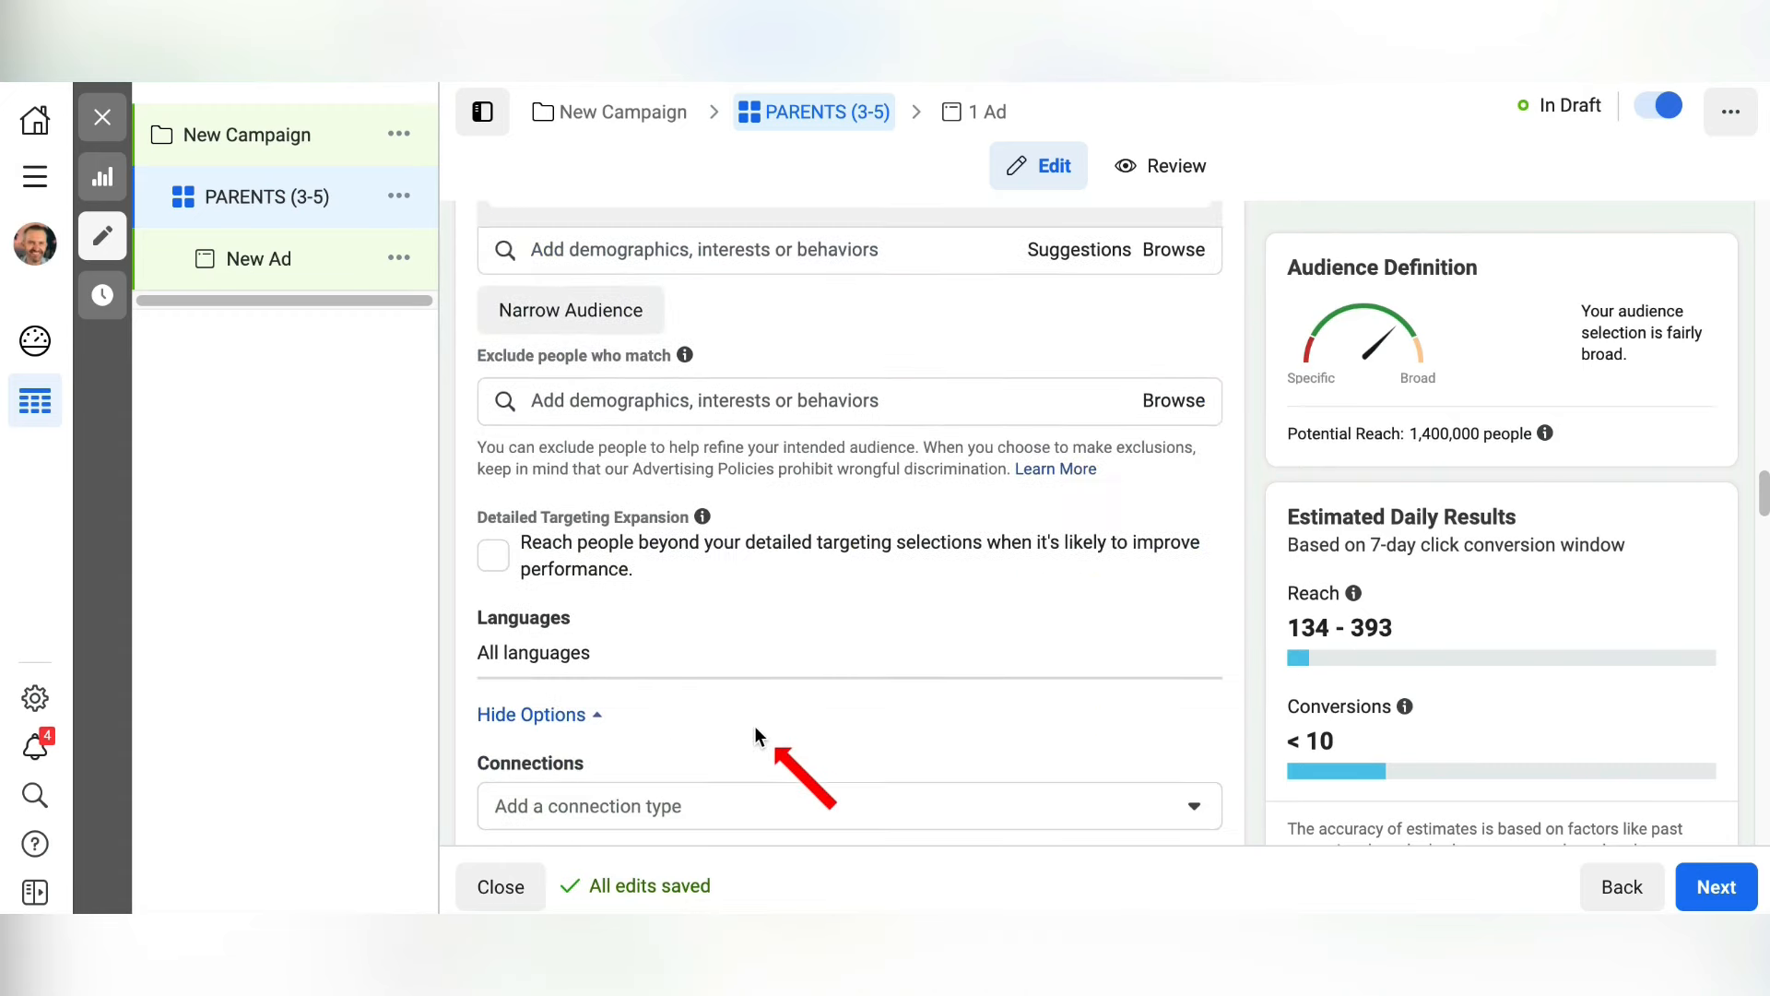
pyautogui.scroll(-5, 754, 727)
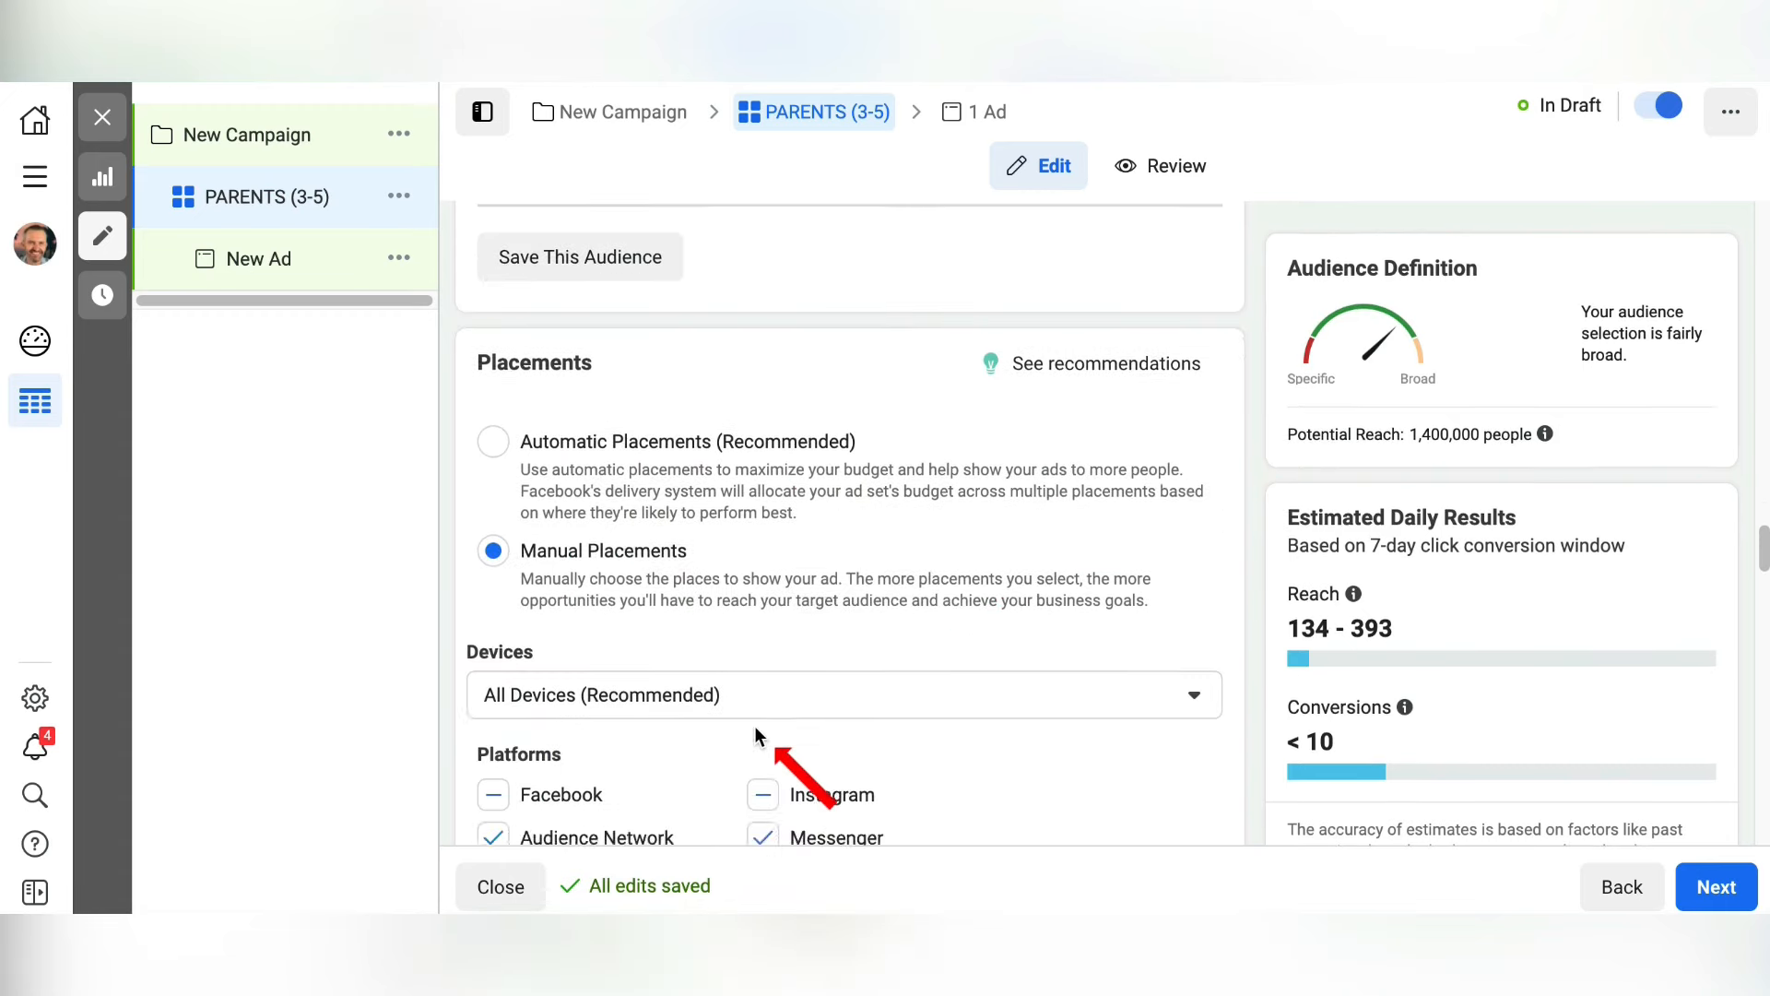
pyautogui.scroll(-3, 755, 726)
pyautogui.scroll(-5, 755, 726)
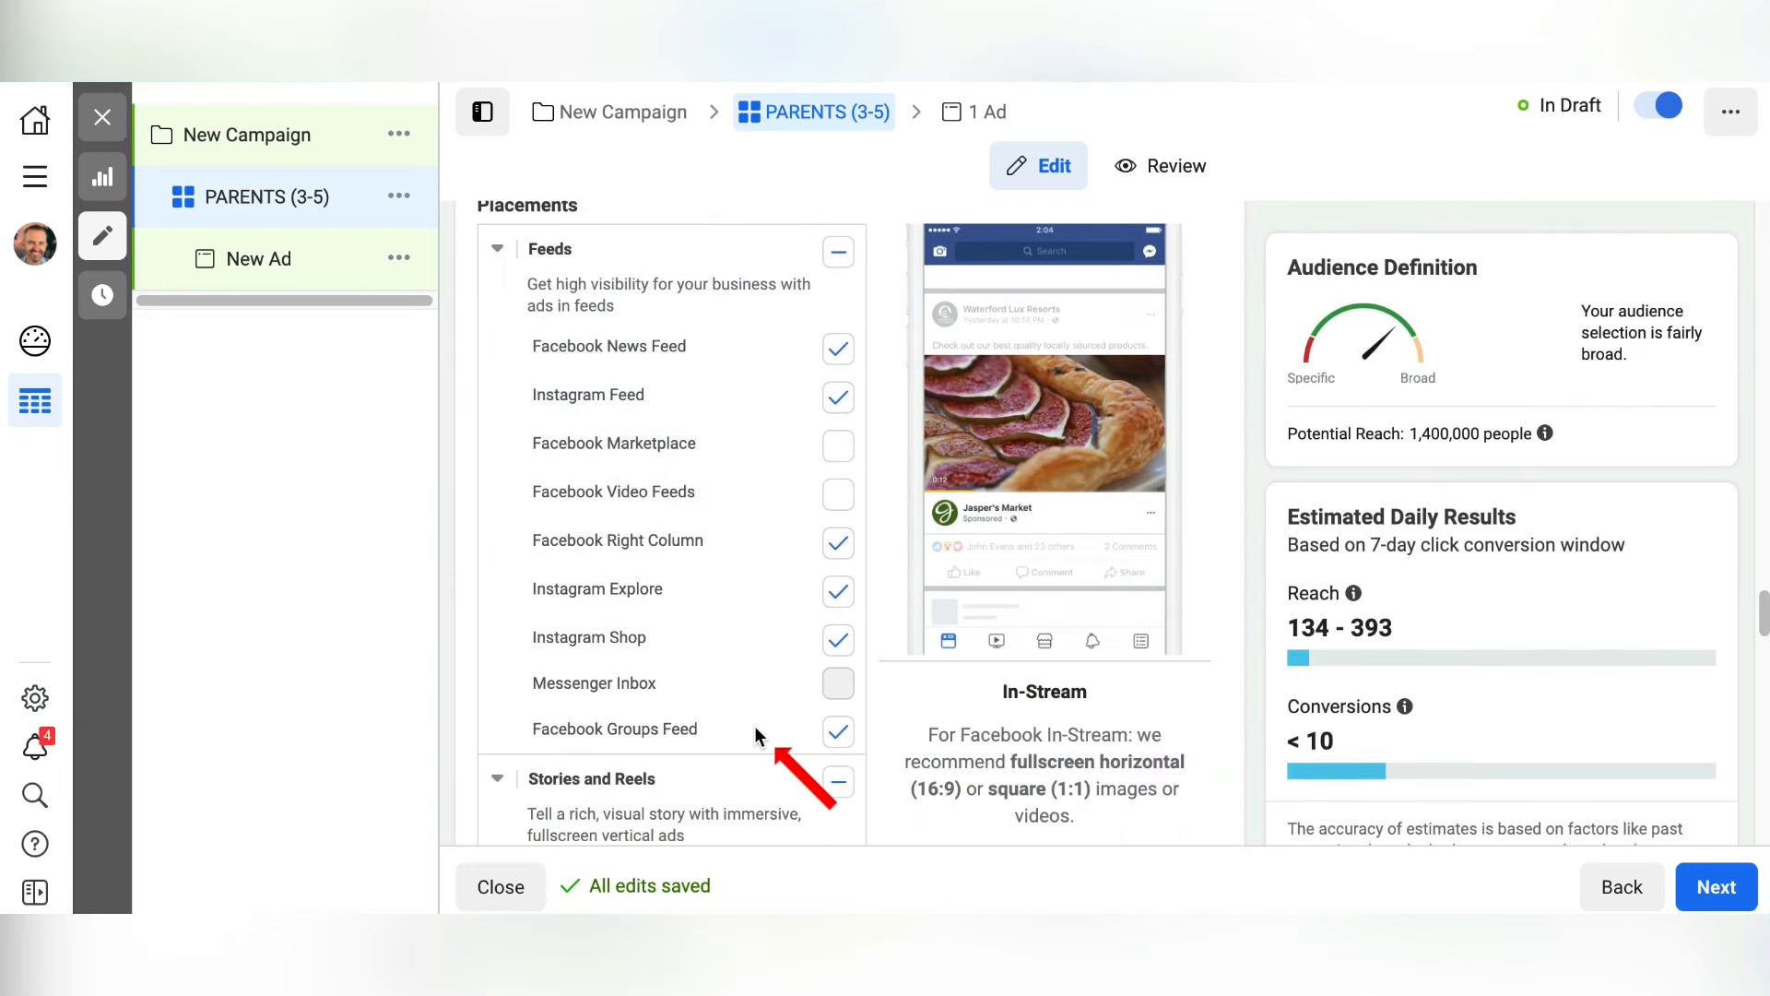
pyautogui.scroll(-2, 754, 726)
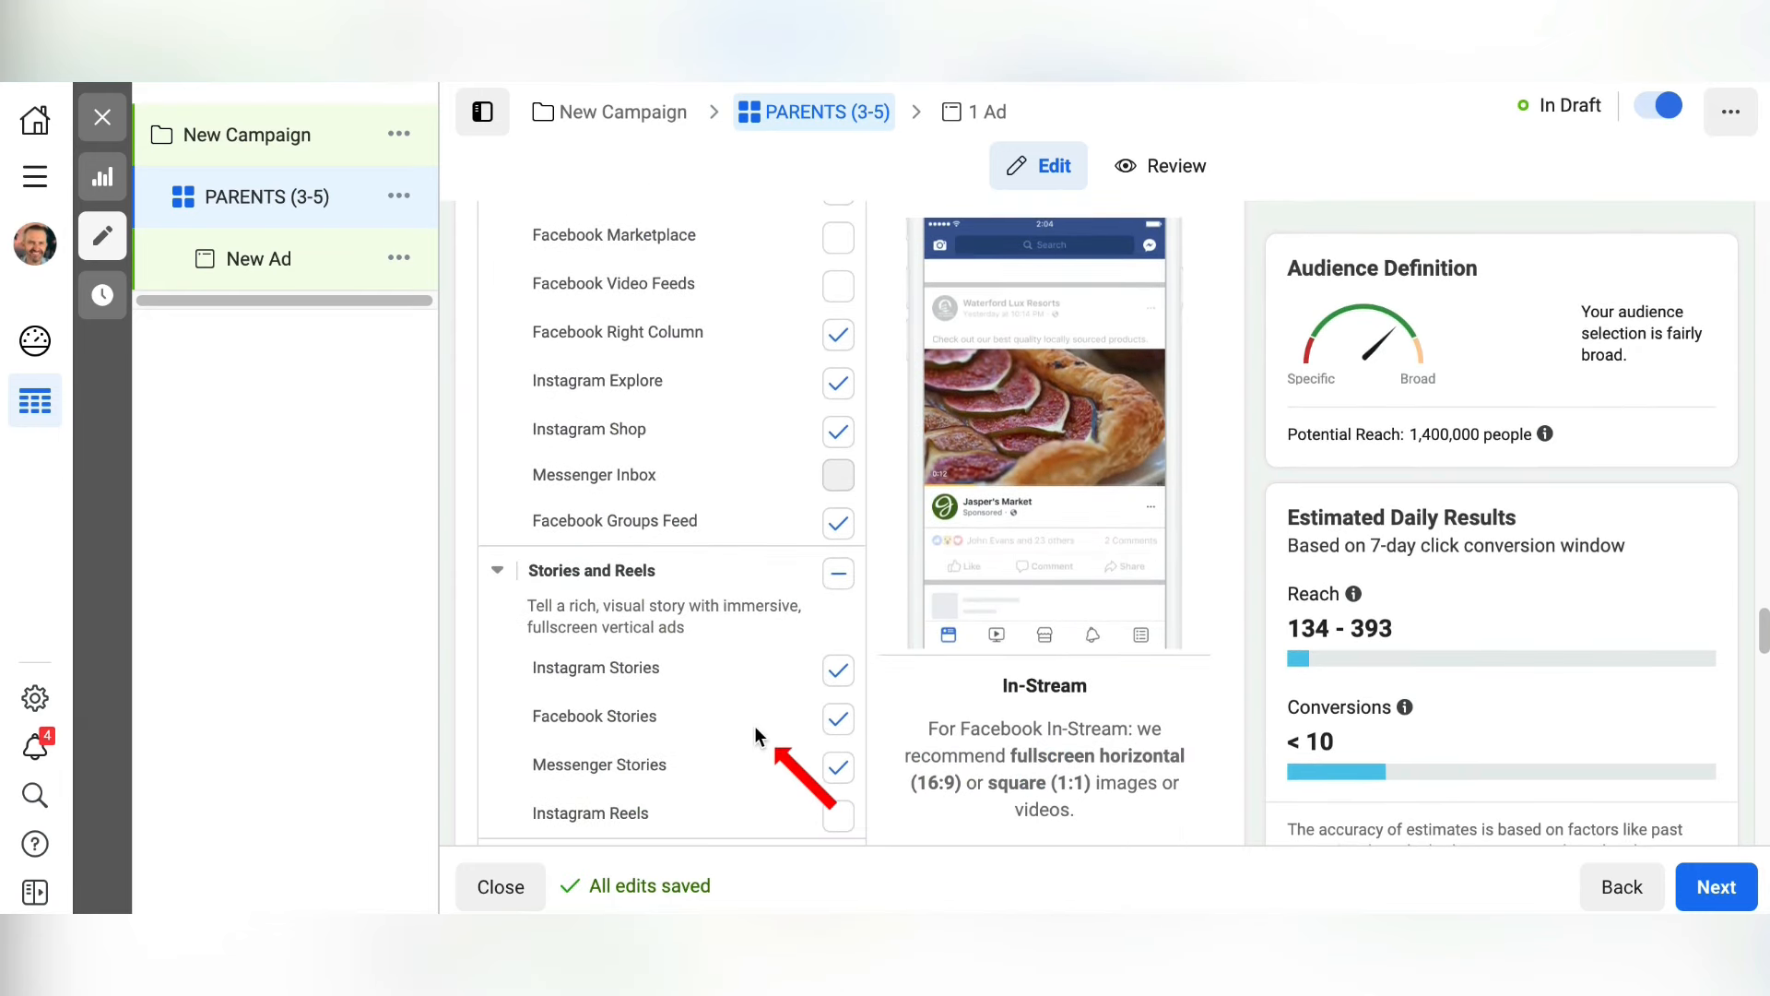
# Continue to the ad level and review the ad name, Facebook Page identity, and ad format options.
pyautogui.click(1719, 886)
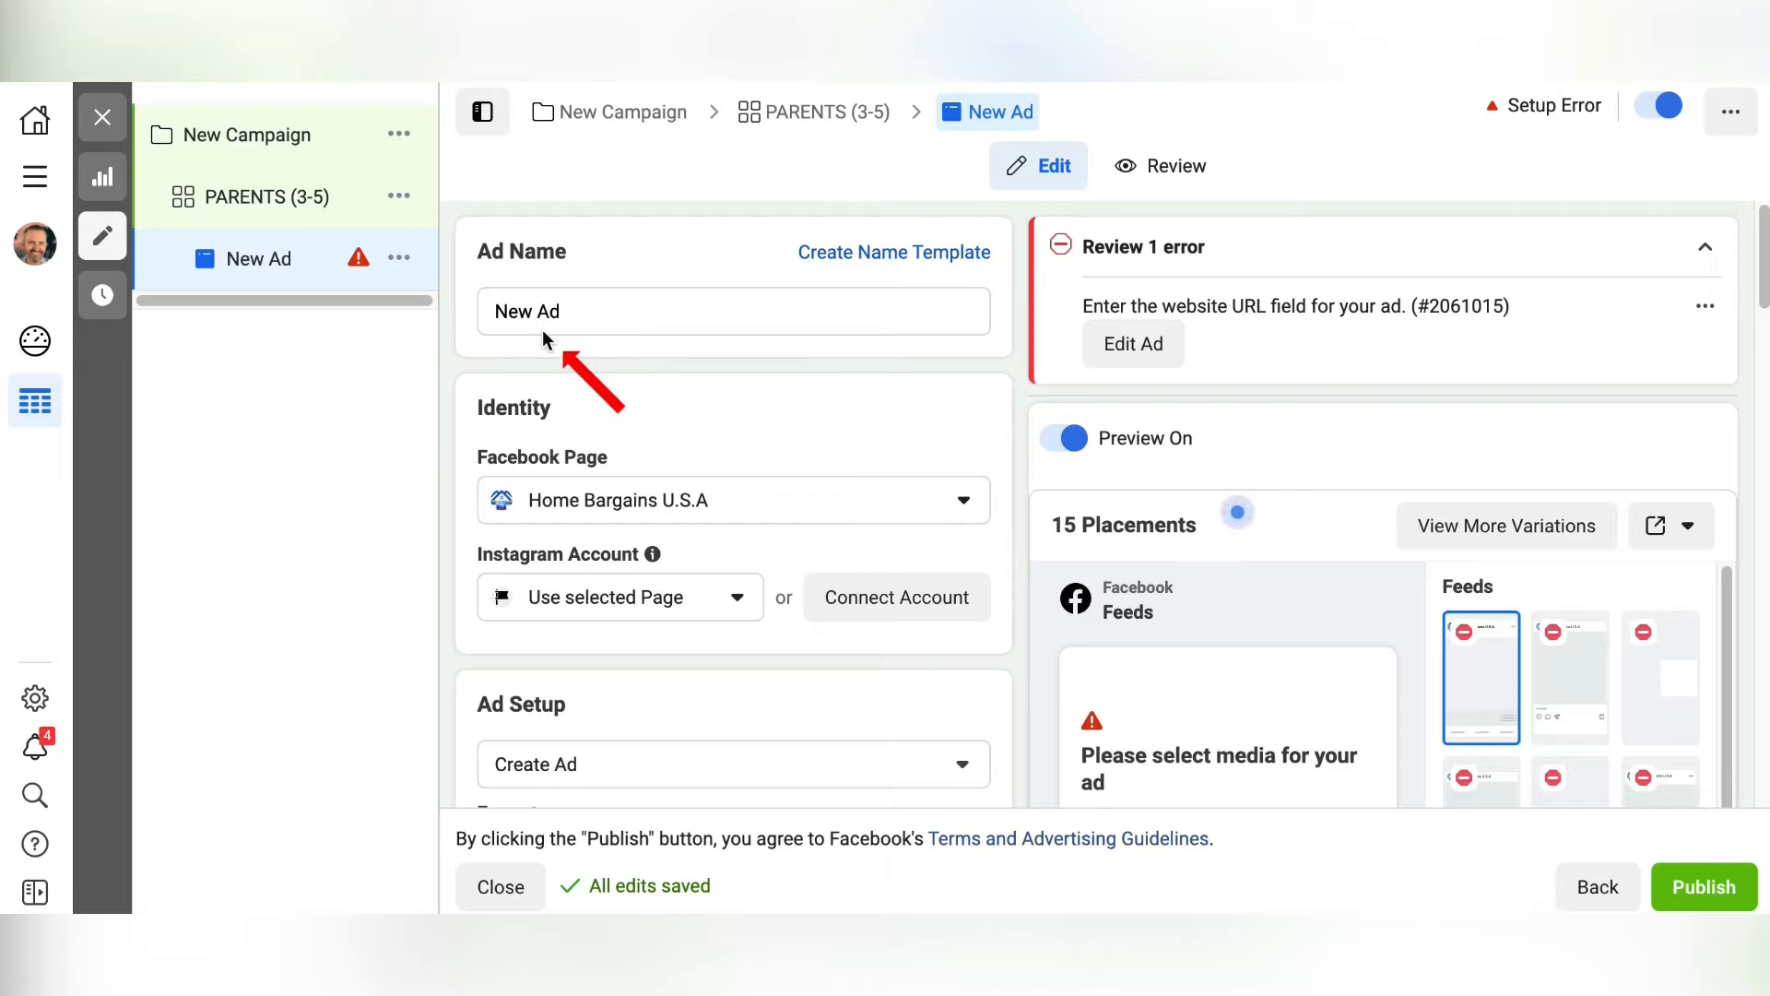
pyautogui.scroll(-2, 542, 329)
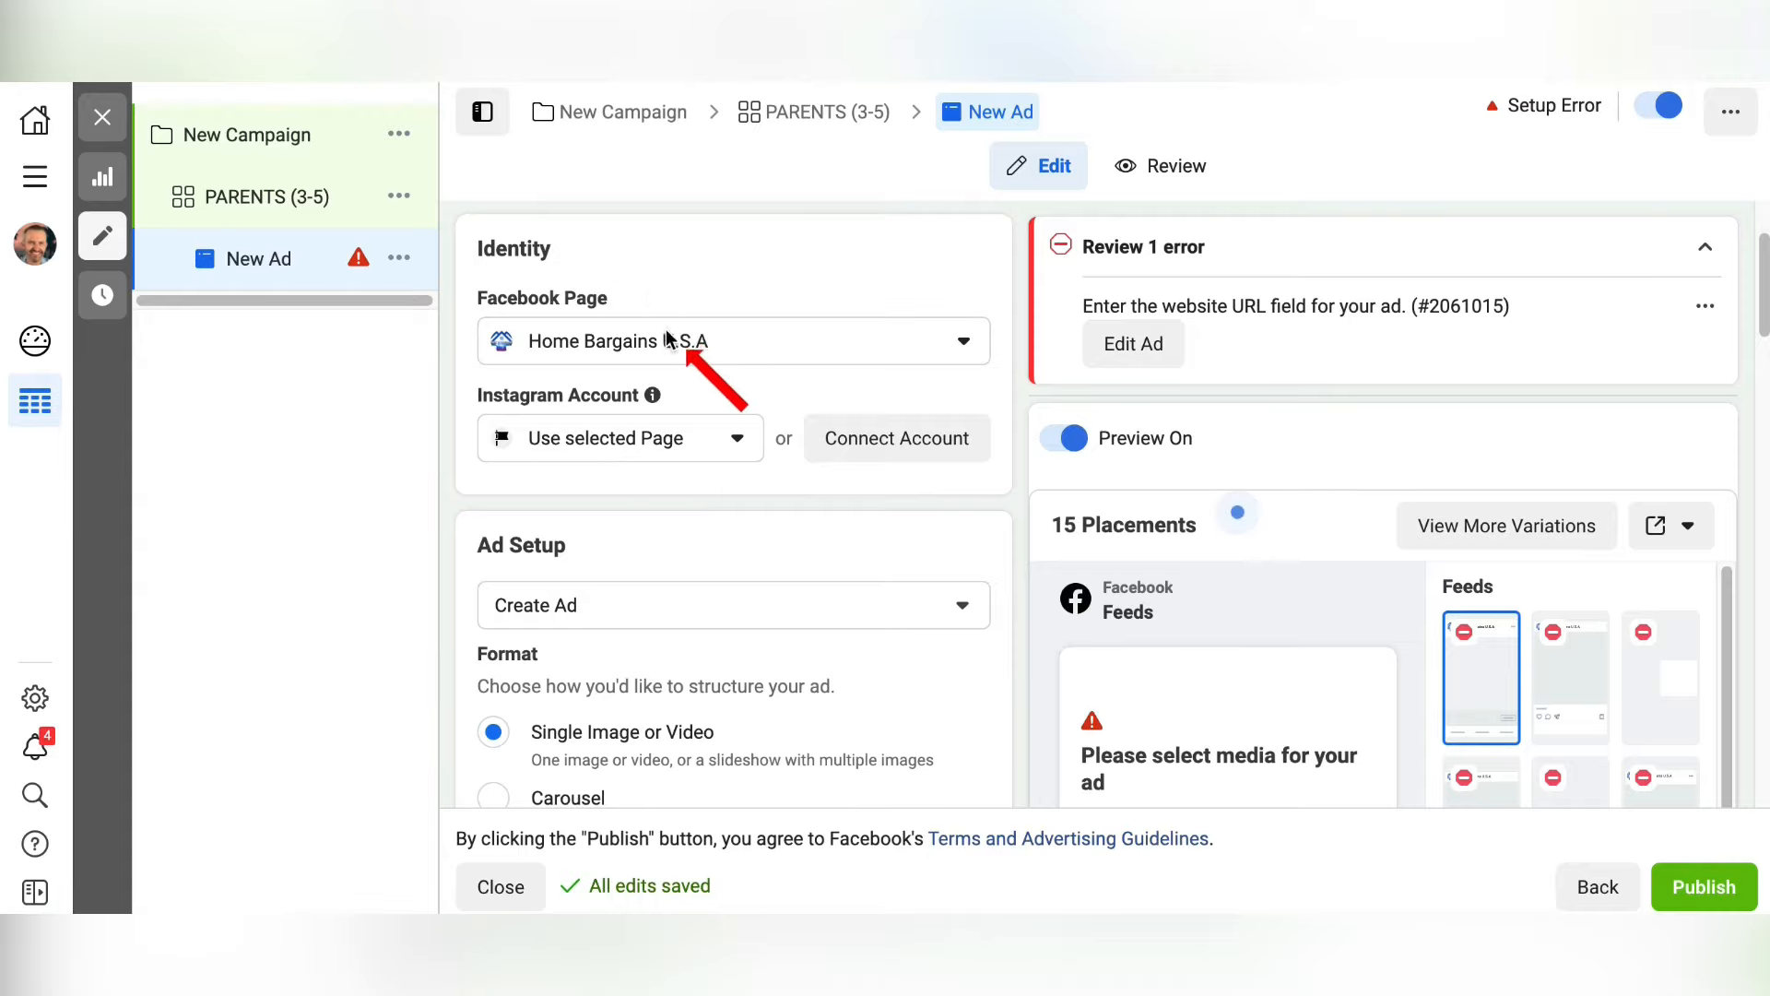
pyautogui.scroll(-2, 688, 443)
pyautogui.scroll(-2, 693, 456)
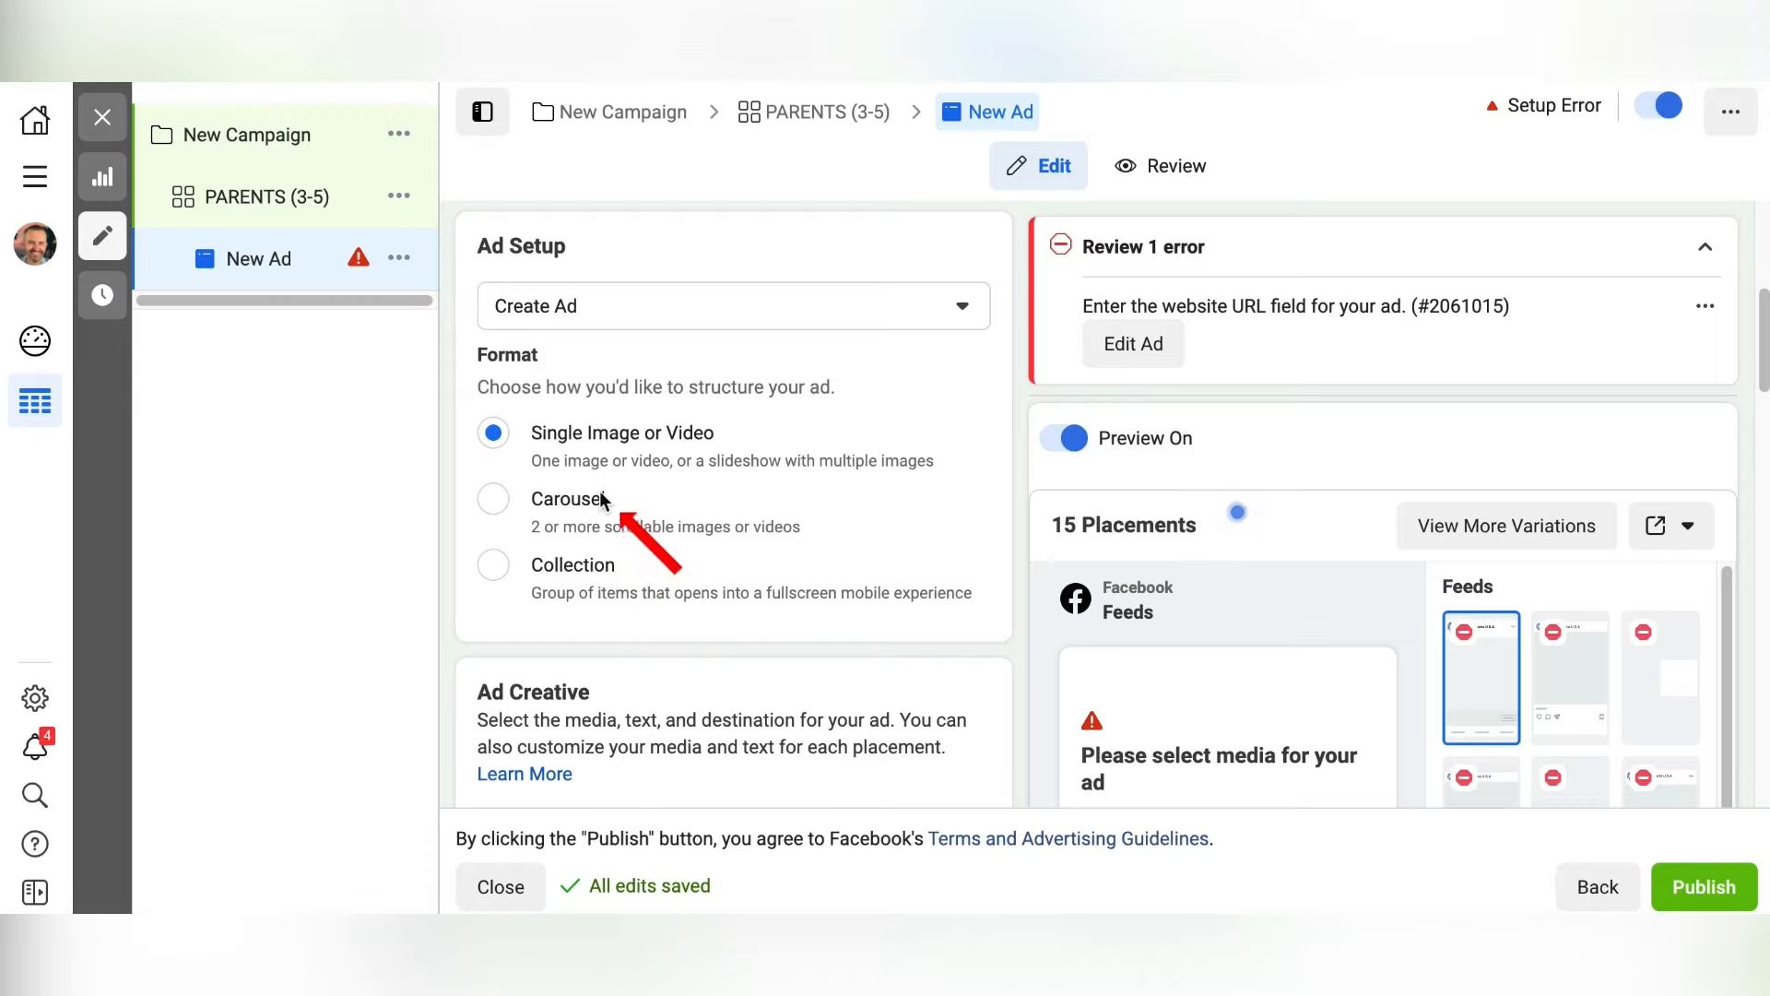
pyautogui.scroll(-1, 613, 455)
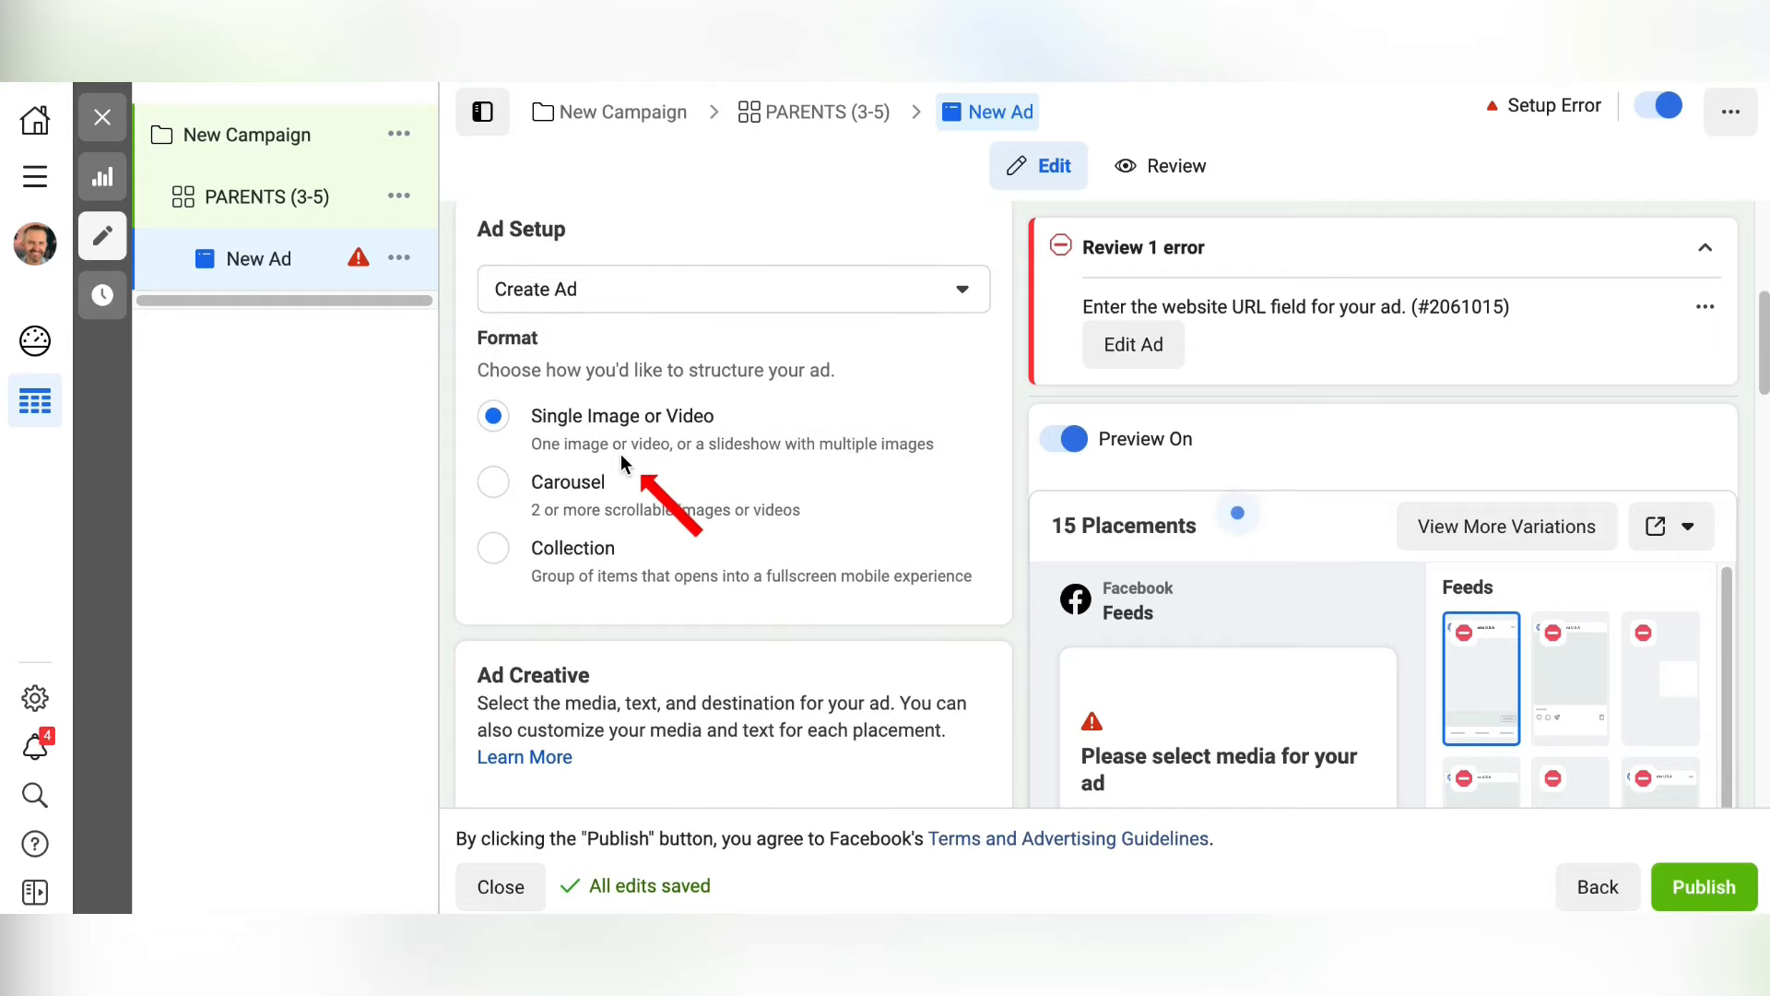
# Add the account image IMG_8649.JPG as the media in the ad creative.
pyautogui.scroll(-3, 621, 458)
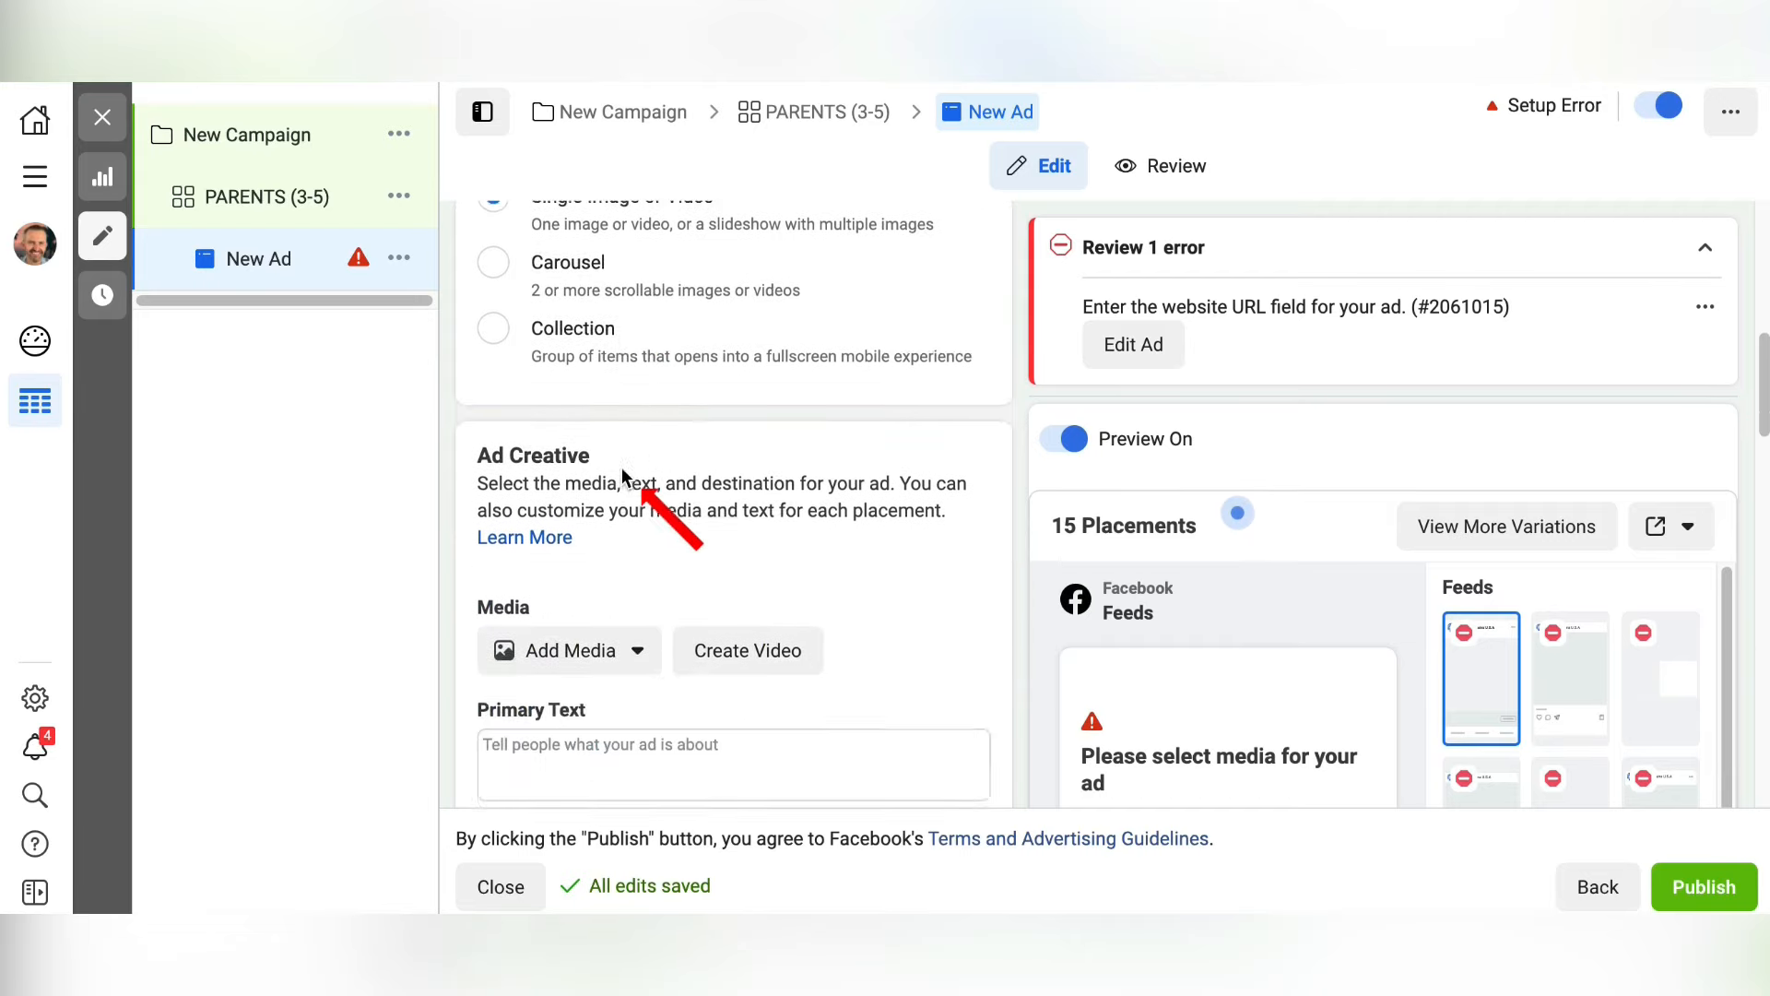
pyautogui.scroll(-2, 621, 467)
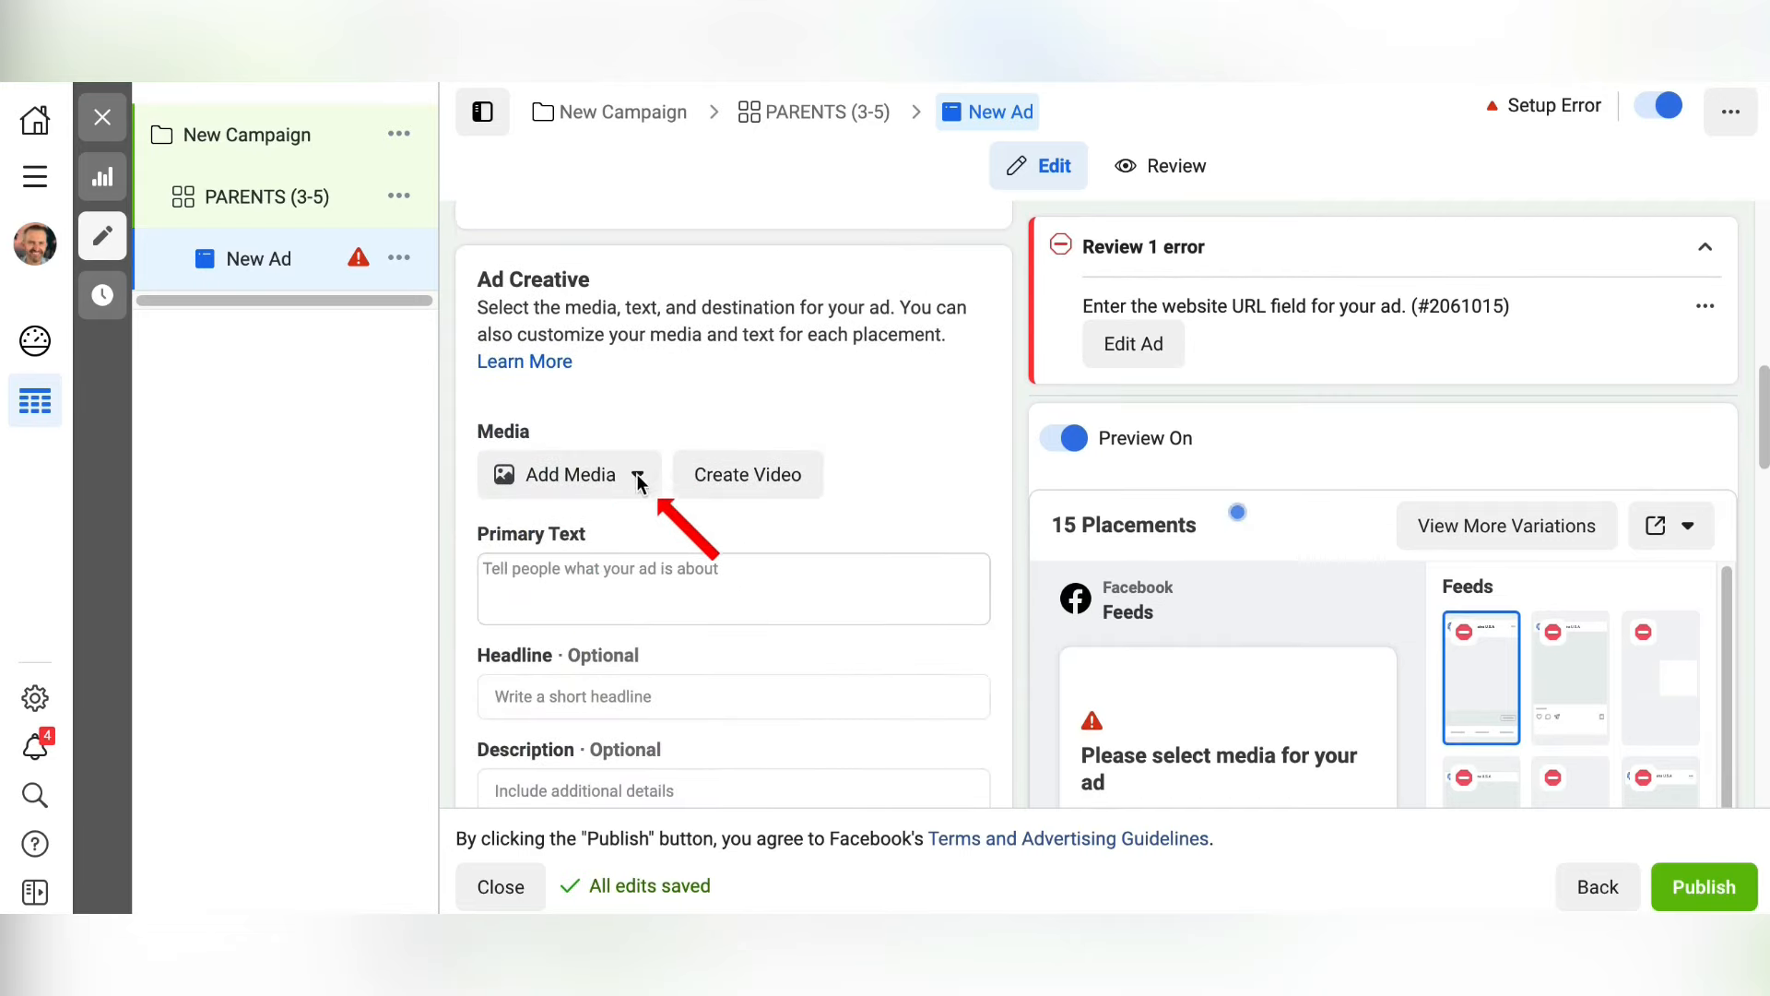
pyautogui.click(639, 476)
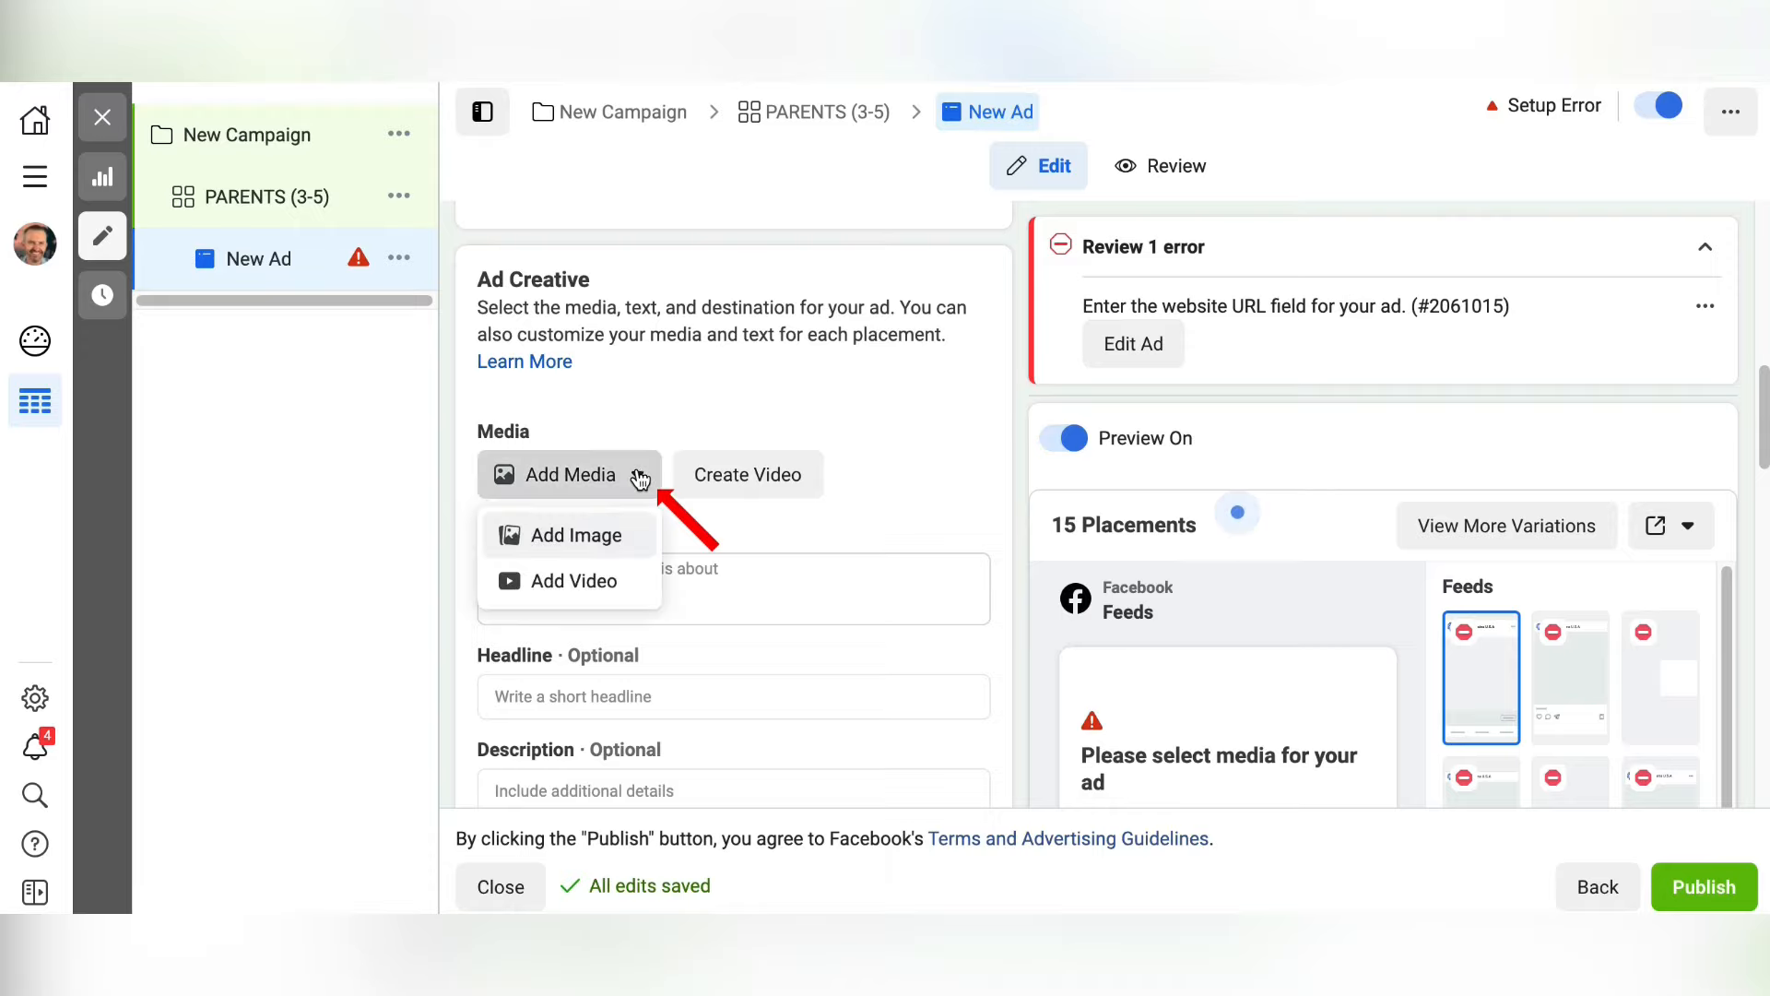
pyautogui.click(610, 538)
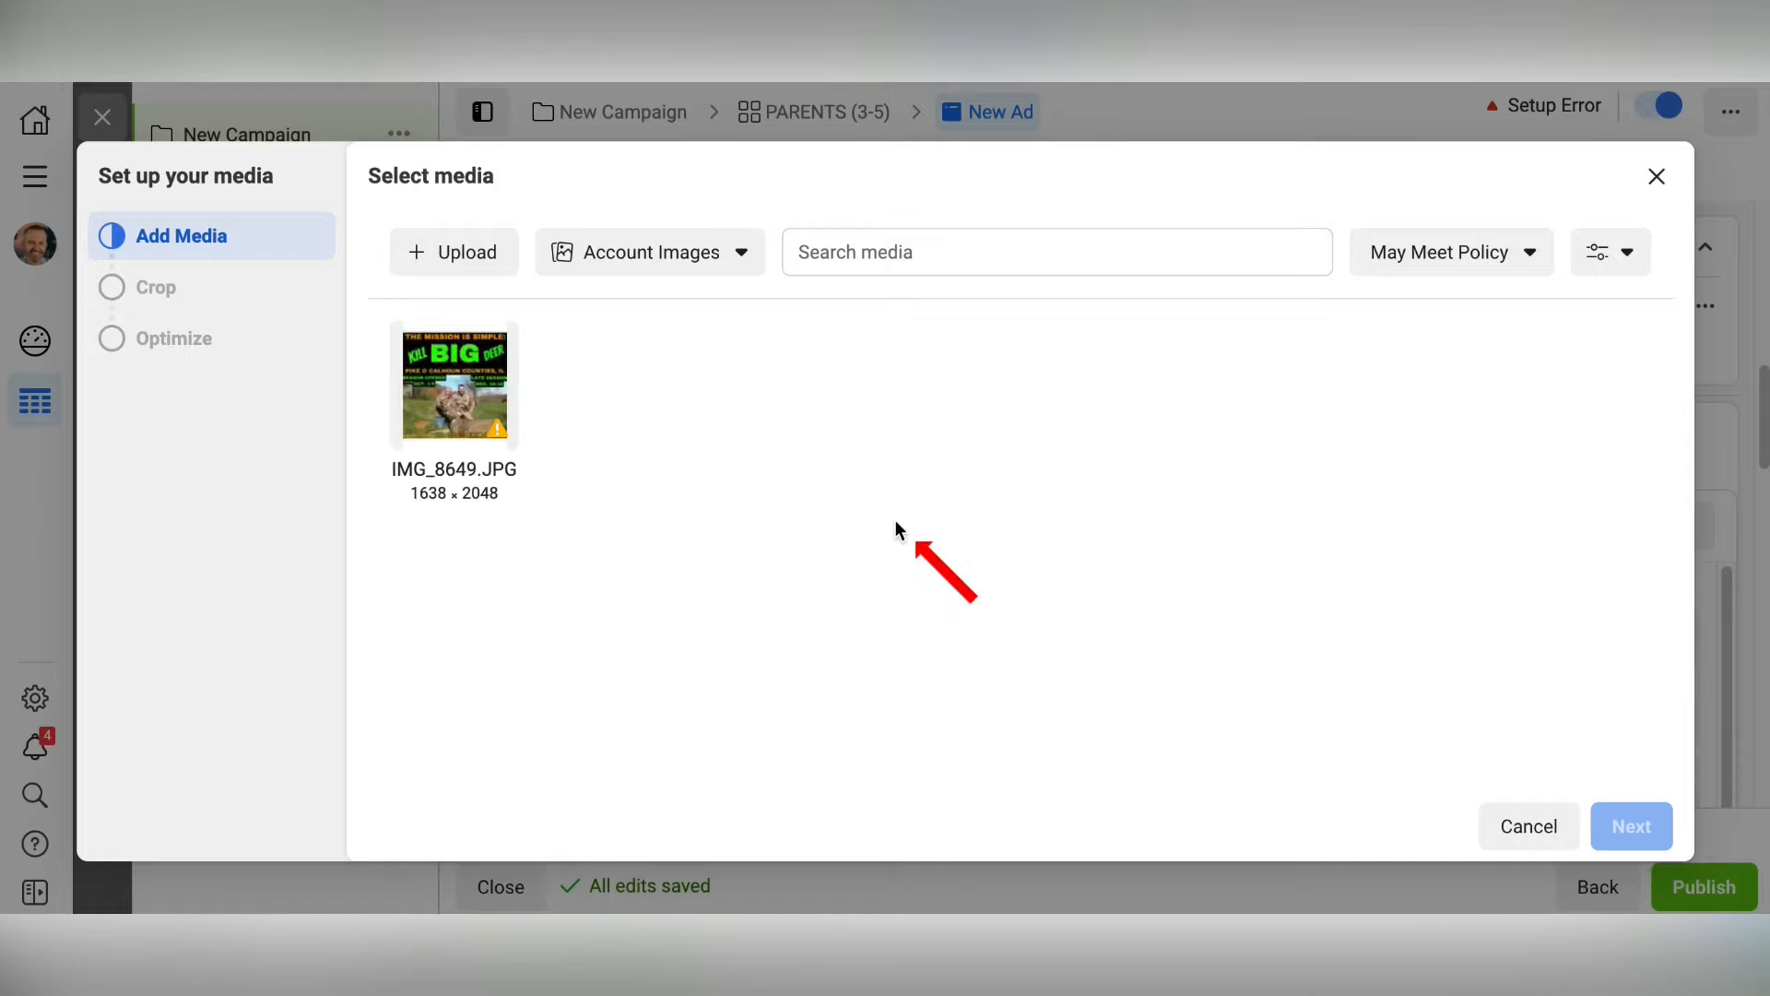
pyautogui.click(473, 397)
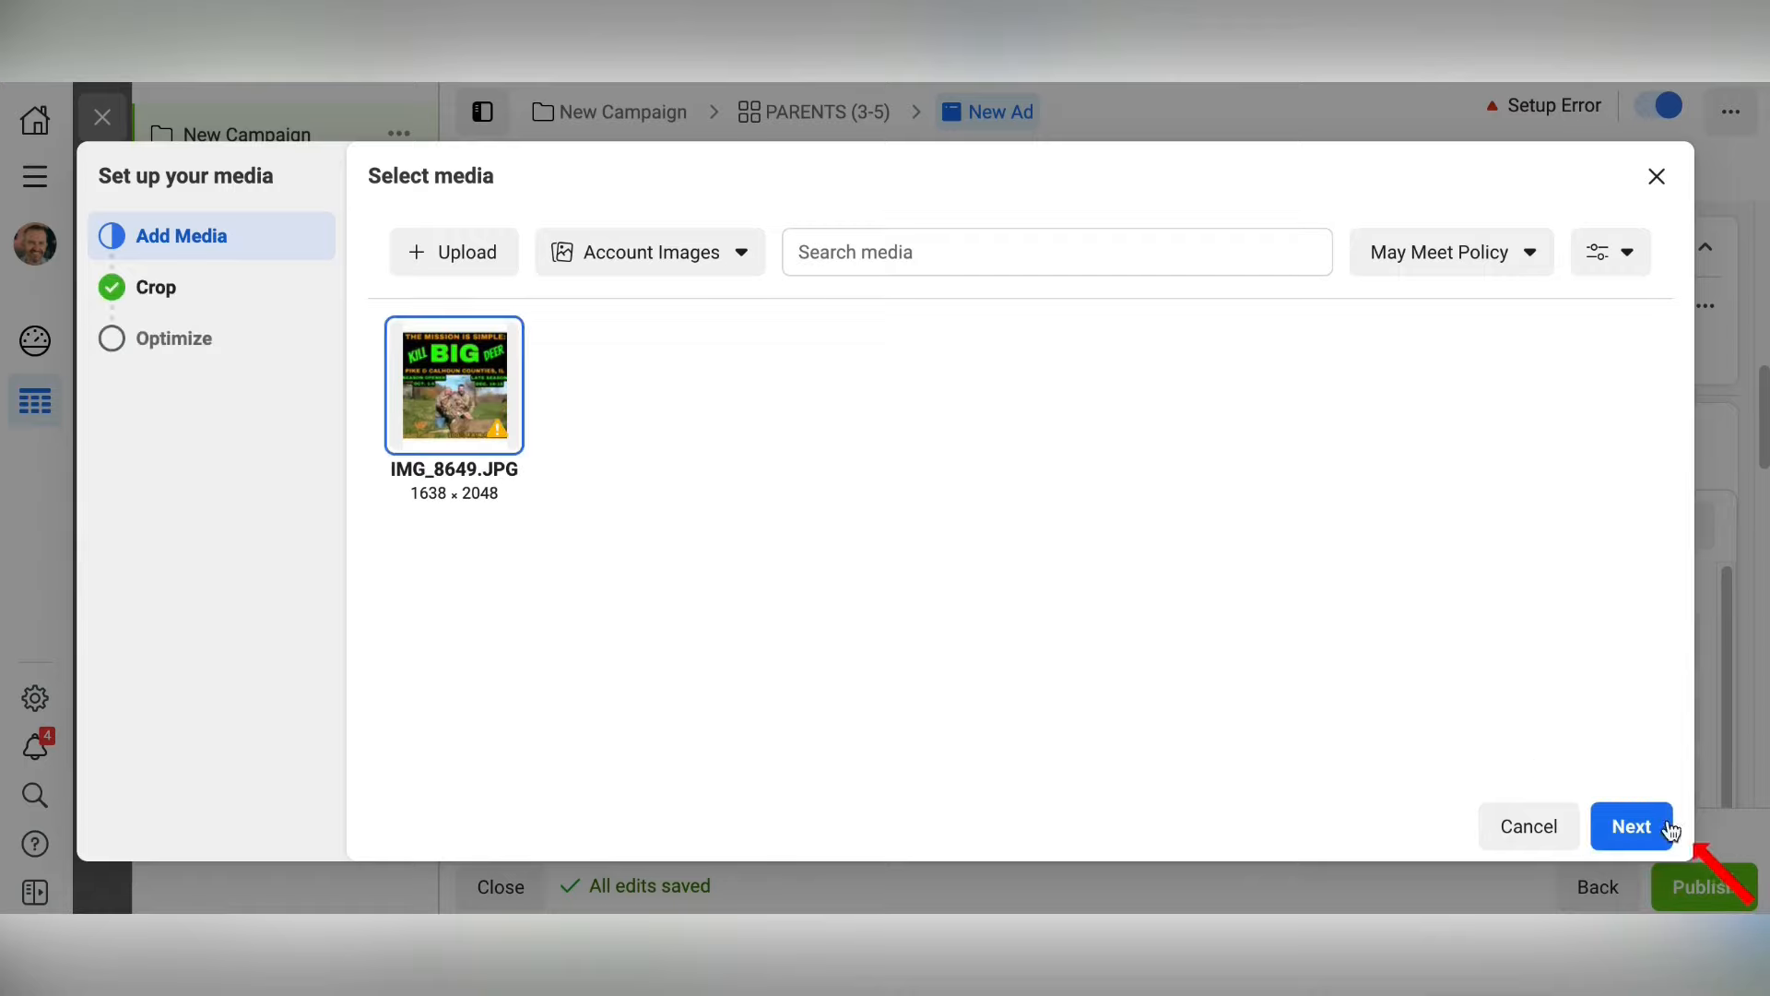
pyautogui.click(1631, 826)
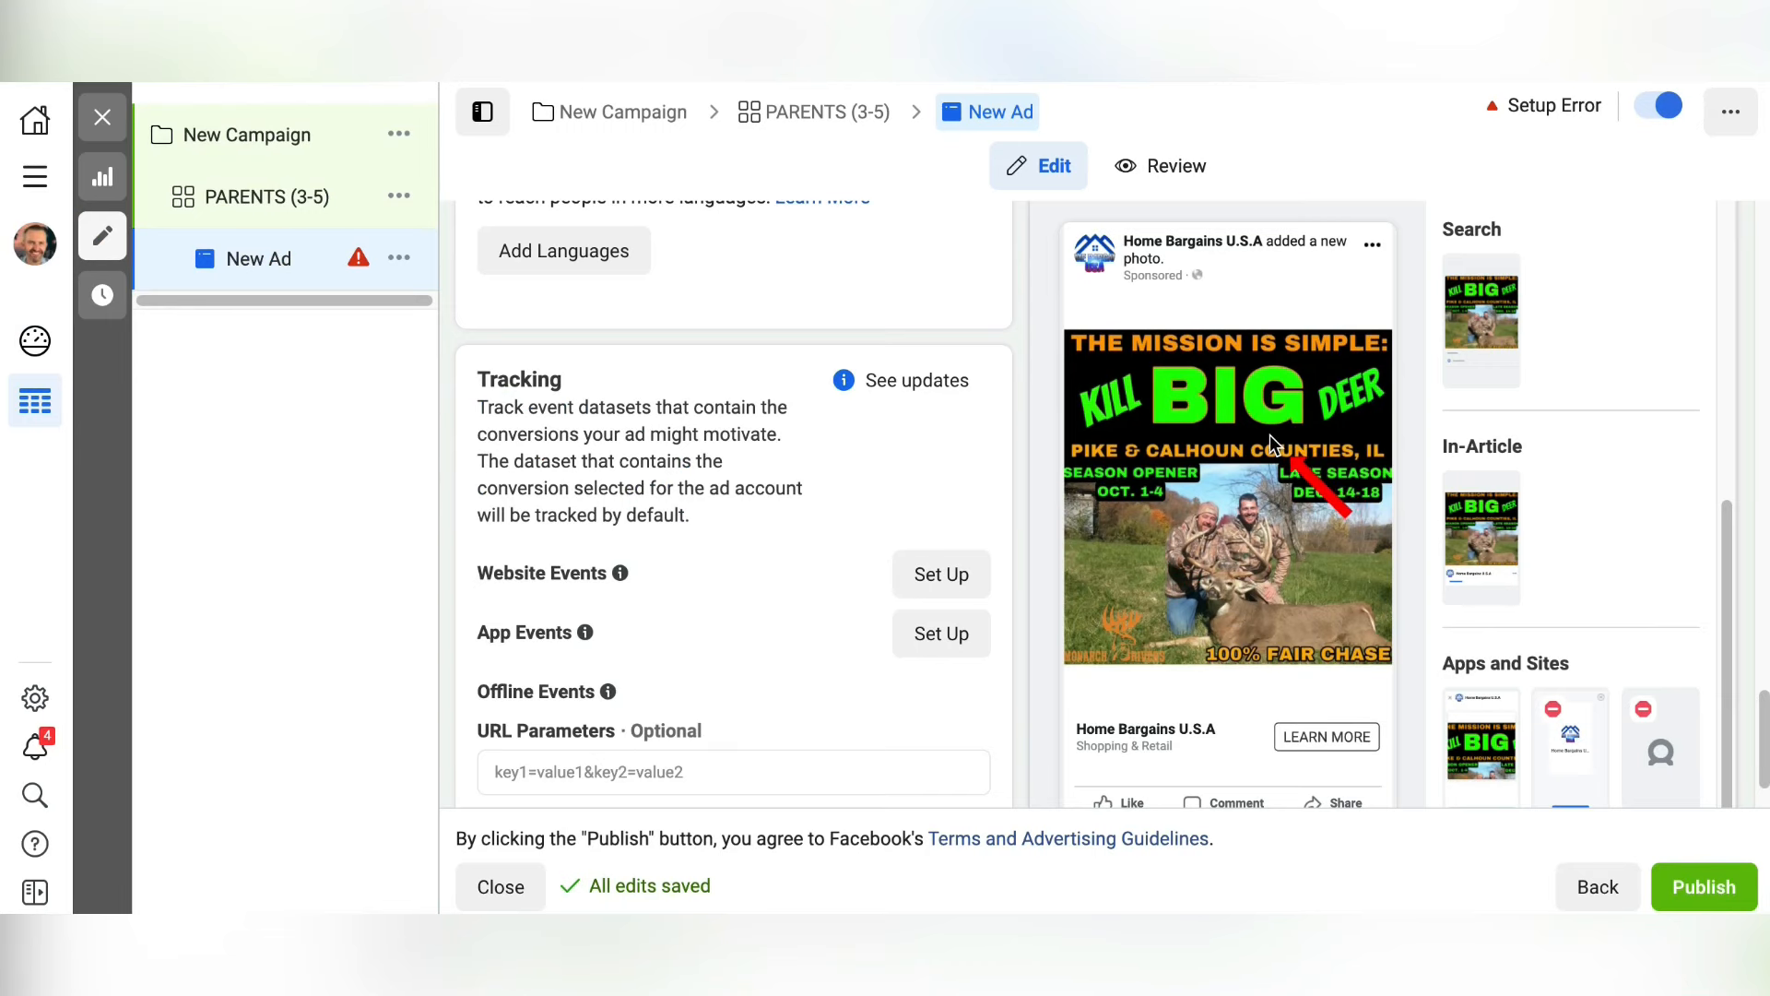
# Examine the ad preview and its In-Article, Search, In-Stream, and Stories and Reels placement variations.
pyautogui.scroll(1, 1271, 435)
pyautogui.scroll(-2, 1259, 457)
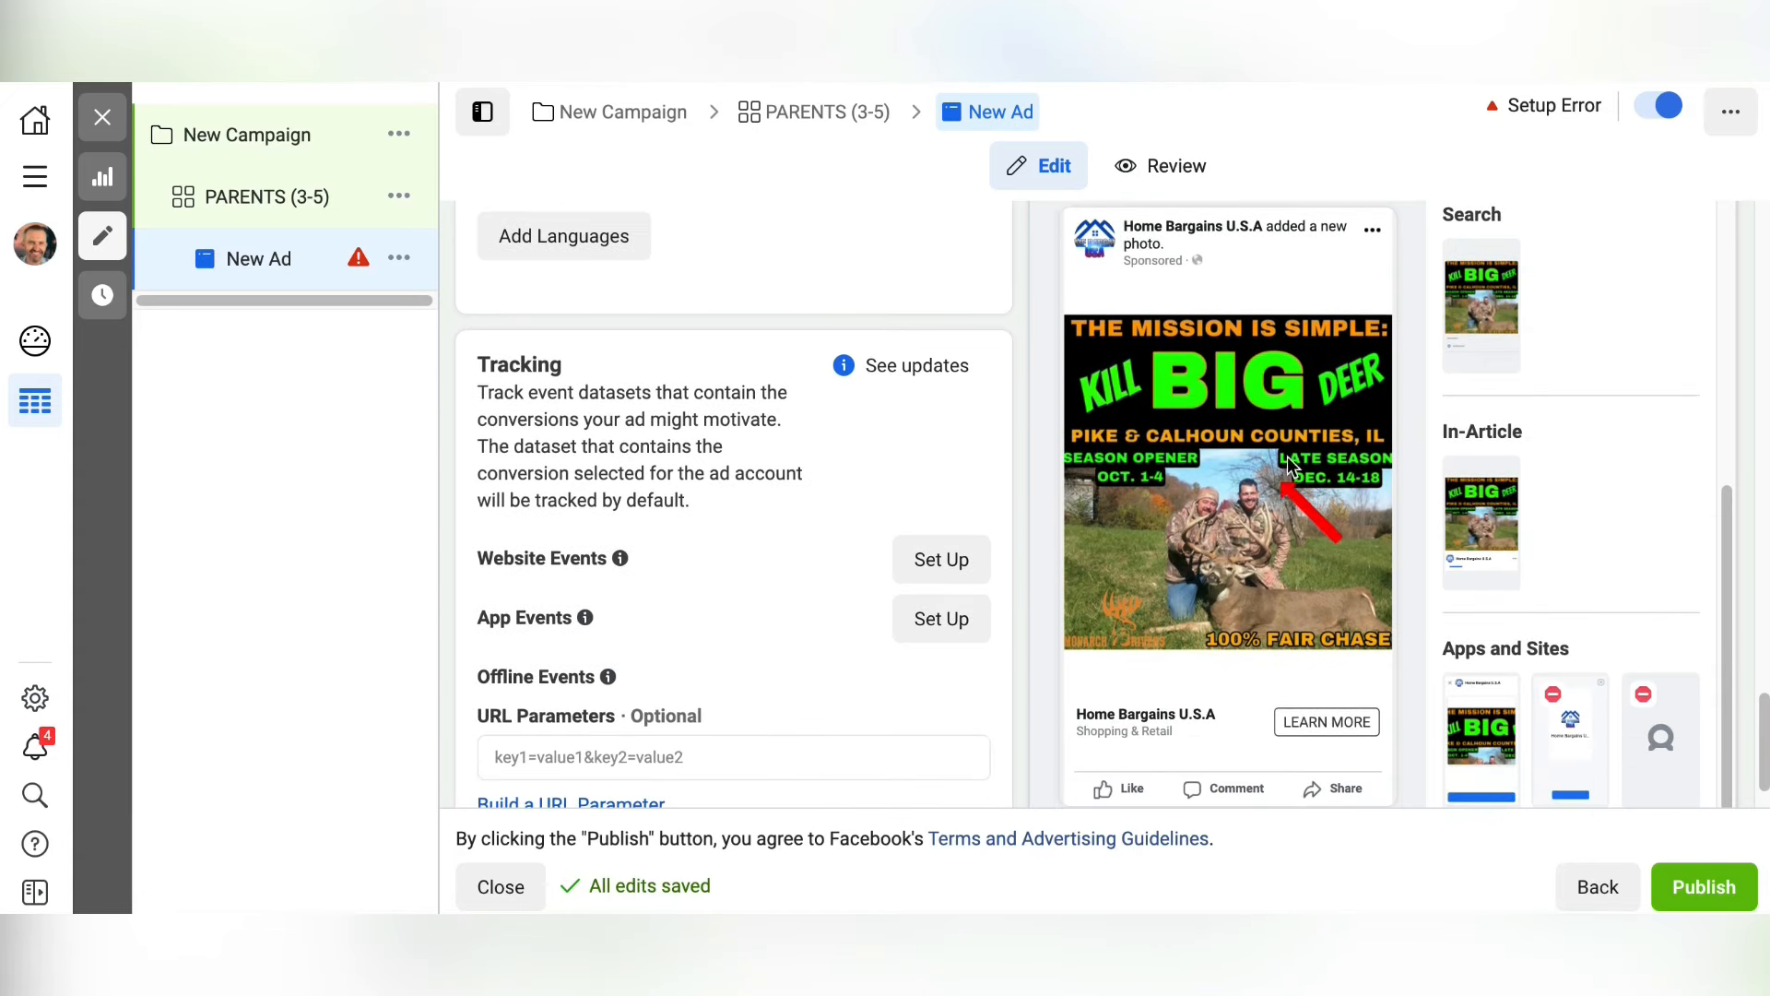
pyautogui.scroll(-1, 1555, 356)
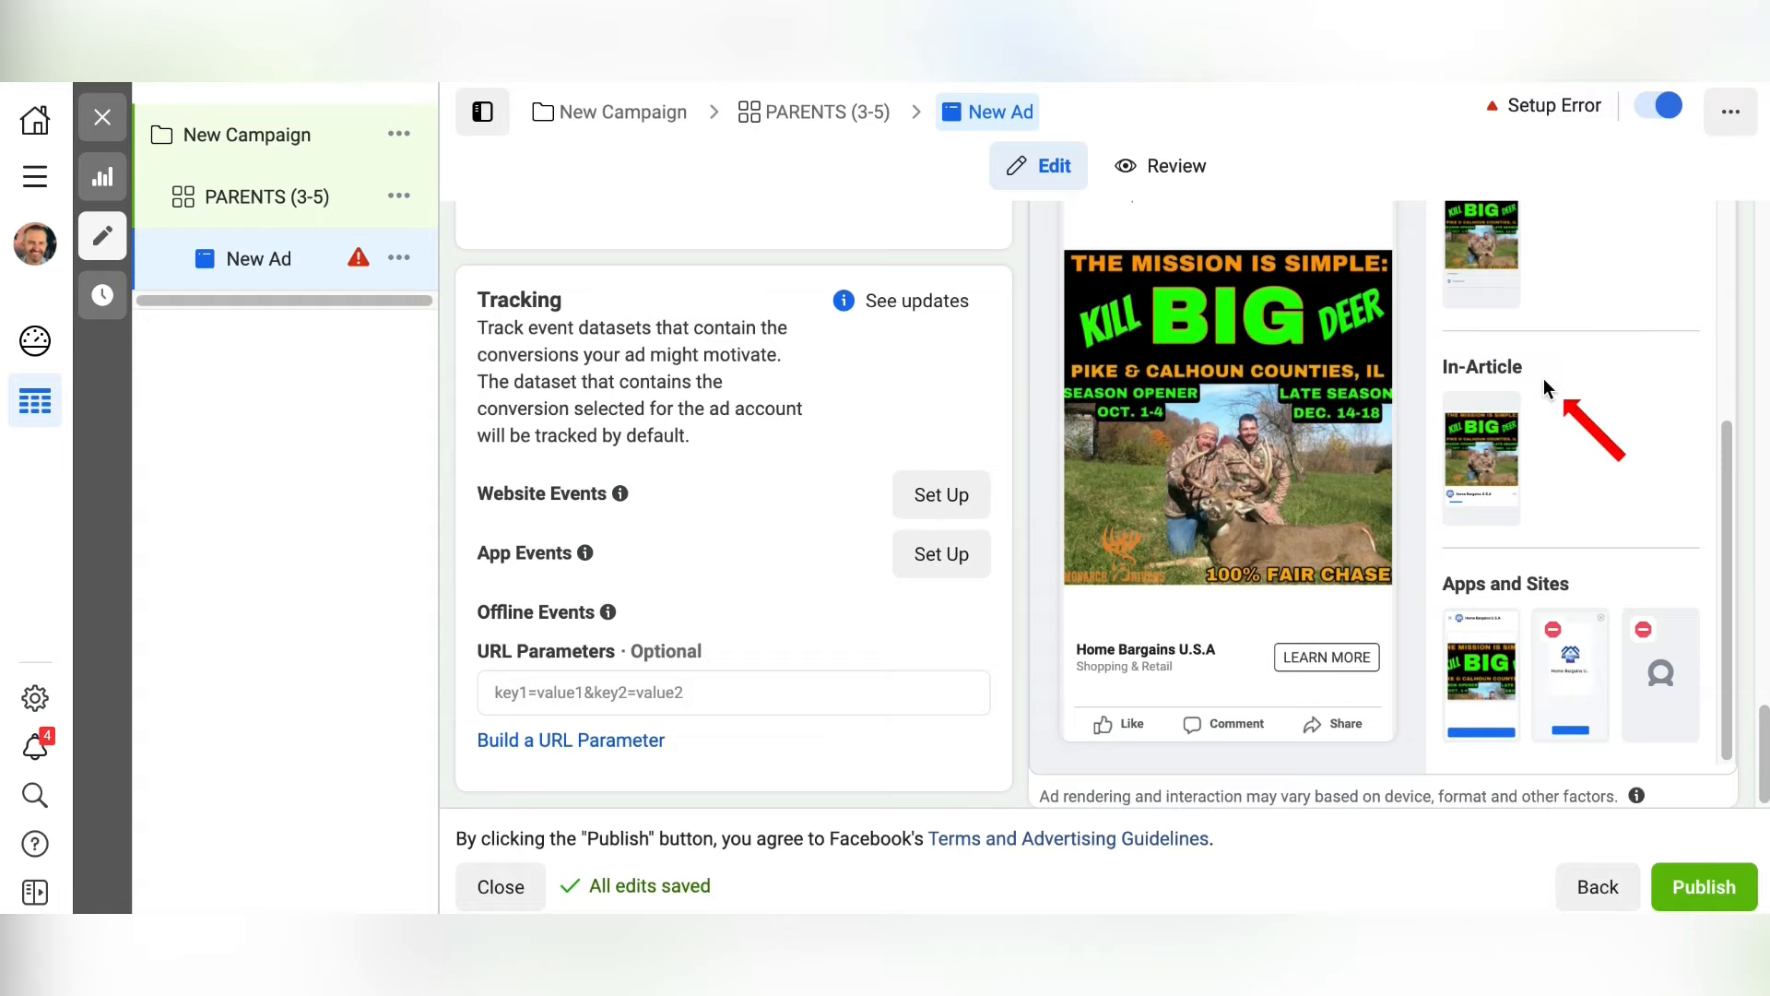
pyautogui.scroll(1, 1544, 381)
pyautogui.scroll(5, 1531, 401)
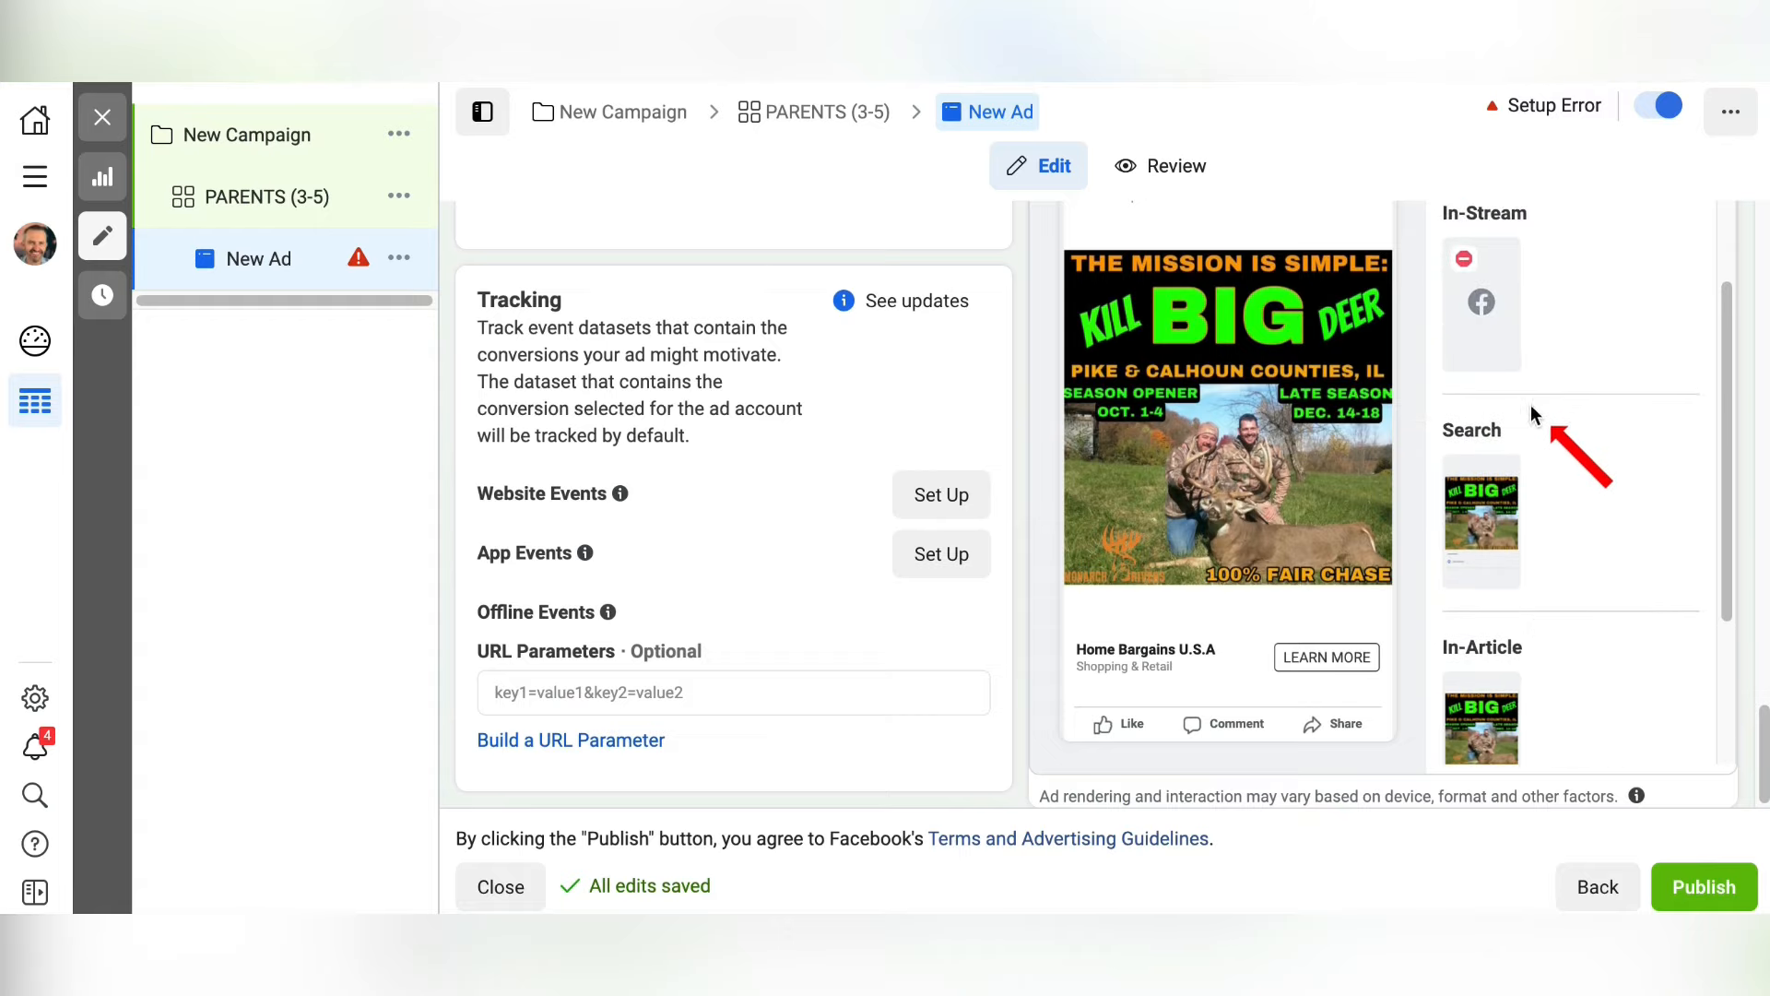
pyautogui.scroll(15, 847, 457)
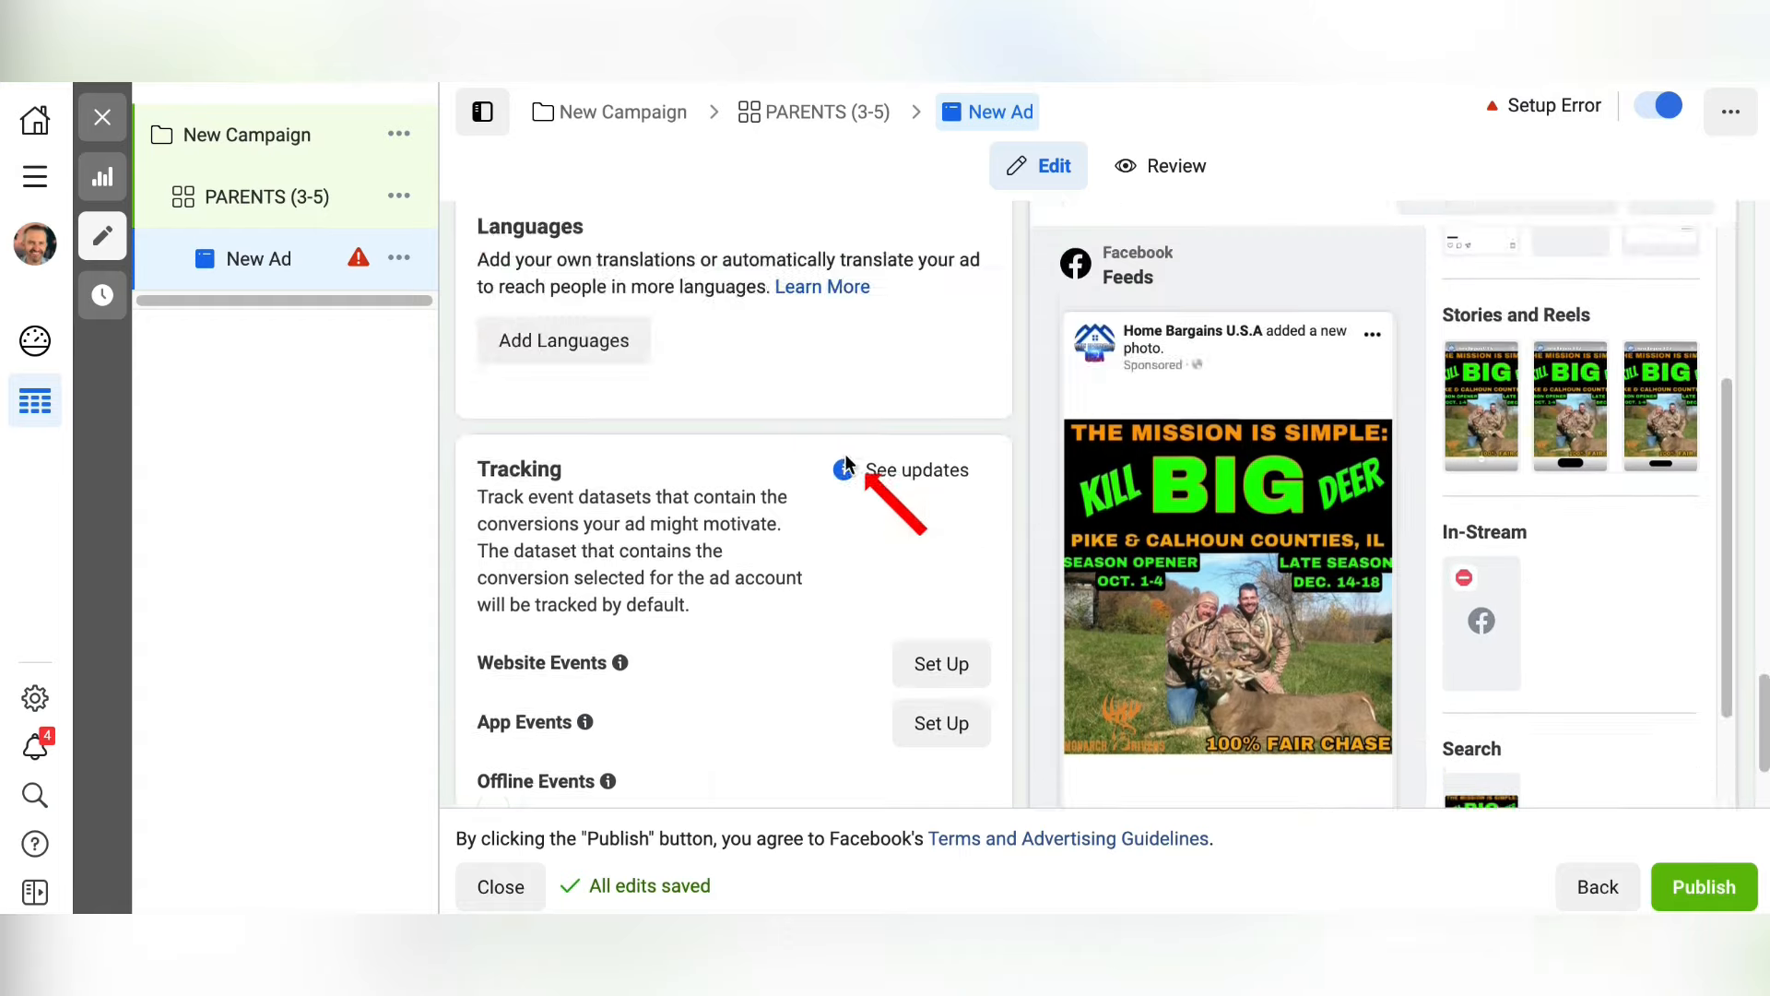
# Check the ad's setup error and examine the Website URL field and other destination options.
pyautogui.scroll(6, 1238, 369)
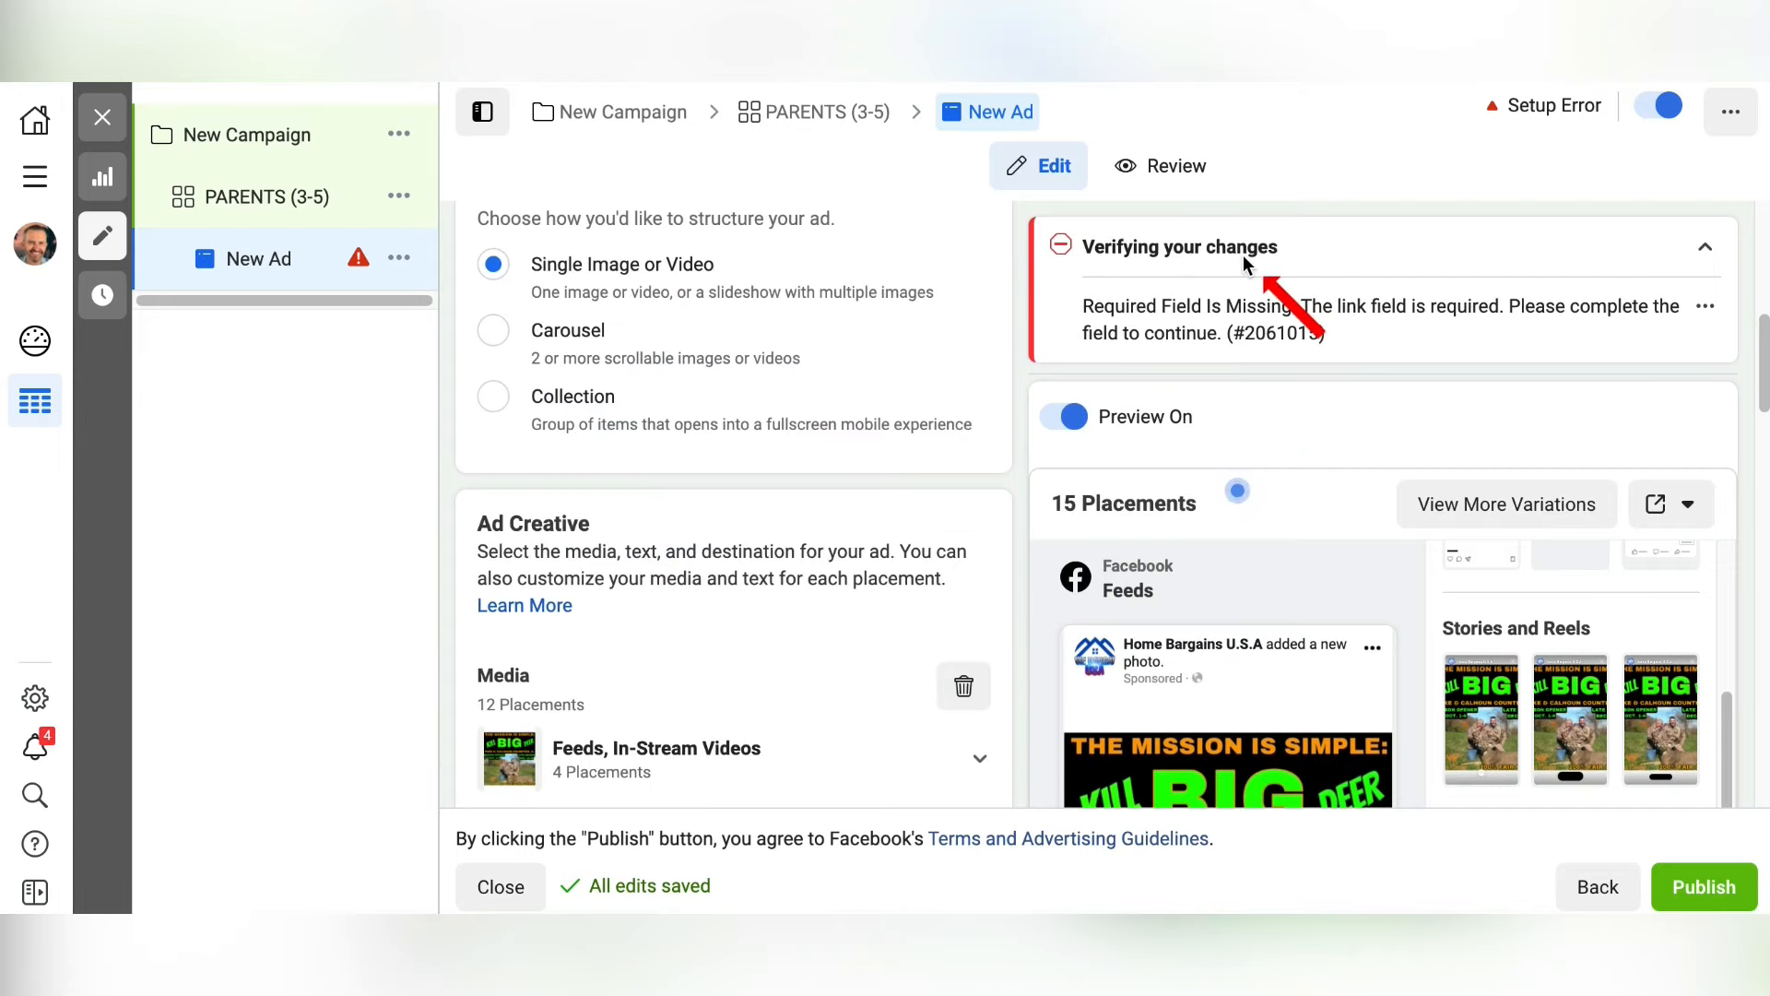
pyautogui.scroll(5, 1243, 256)
pyautogui.scroll(-12, 854, 495)
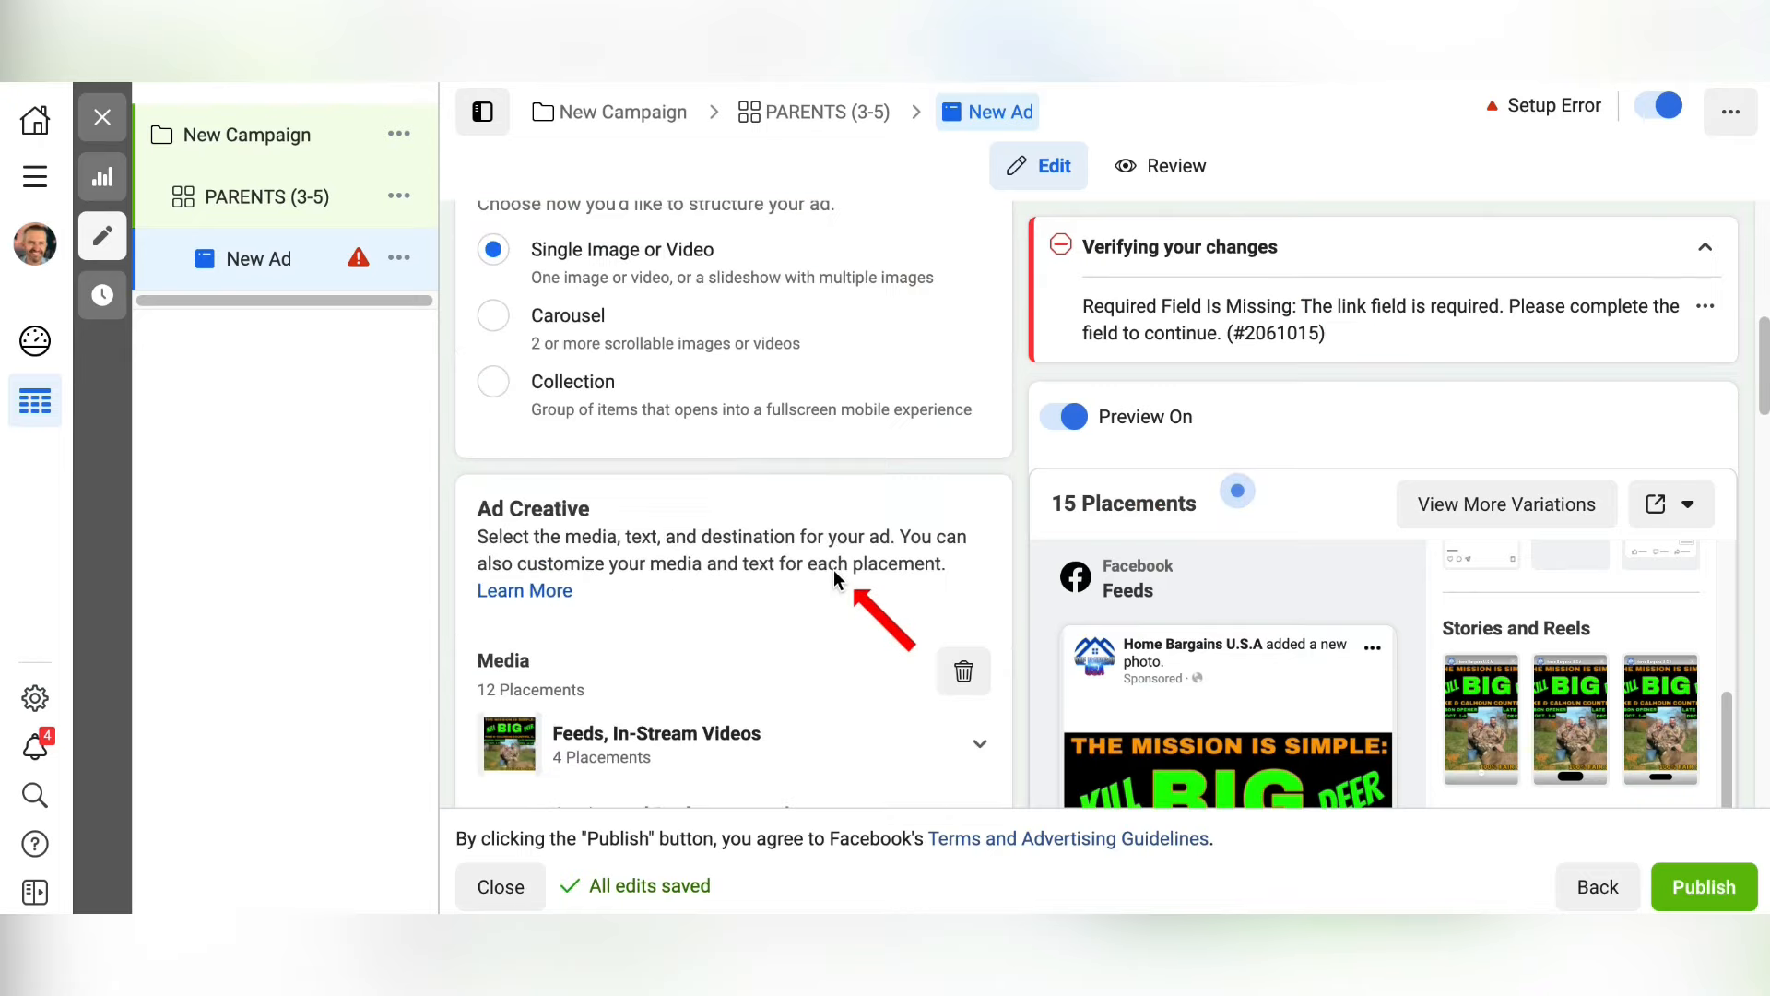
pyautogui.scroll(-5, 833, 595)
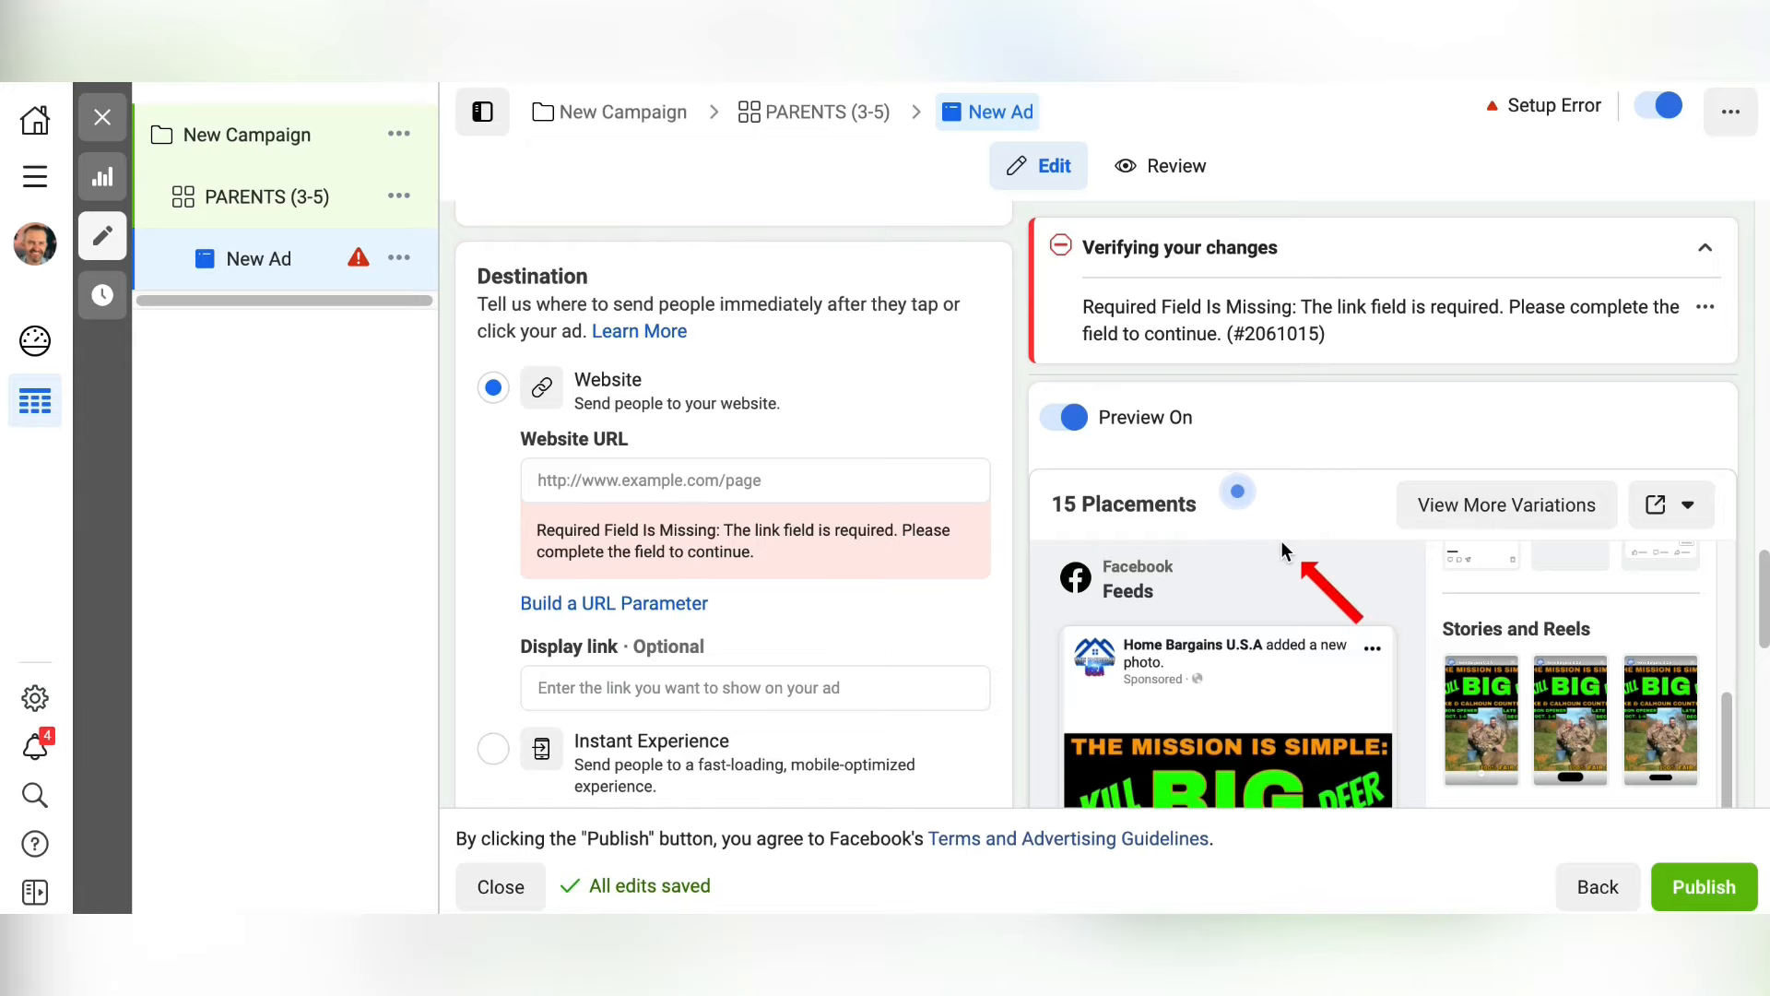
pyautogui.scroll(-2, 1278, 558)
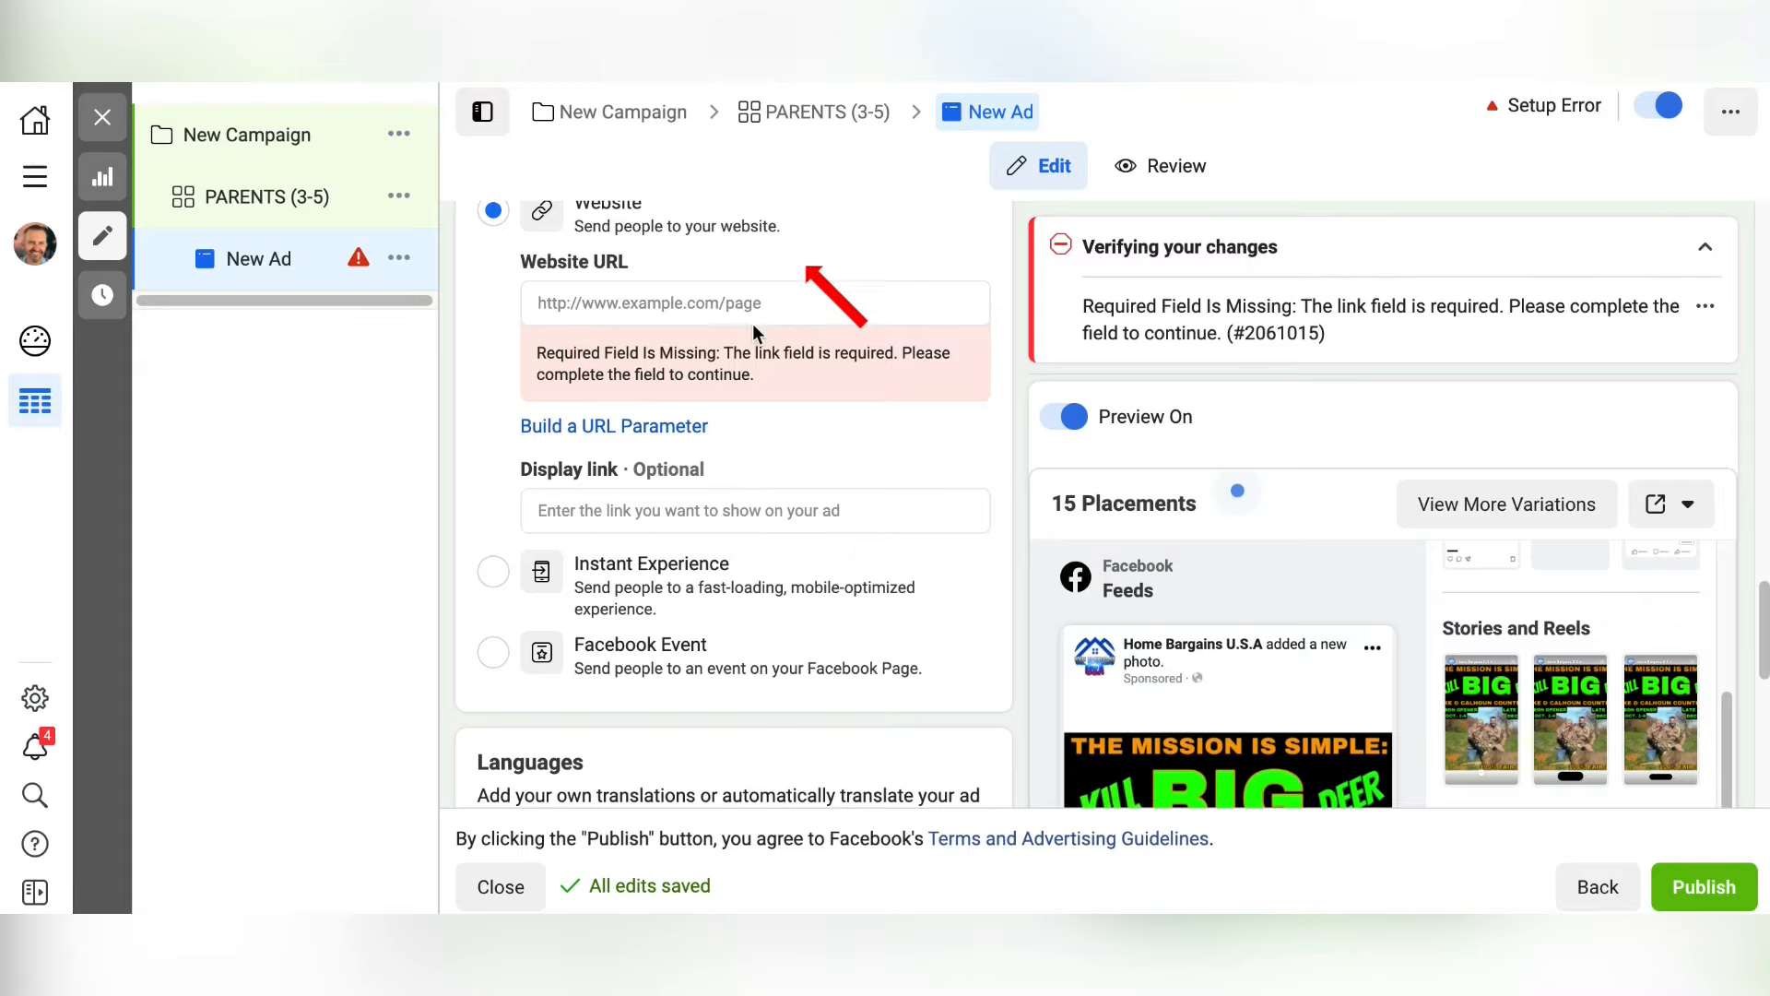
pyautogui.scroll(15, 870, 638)
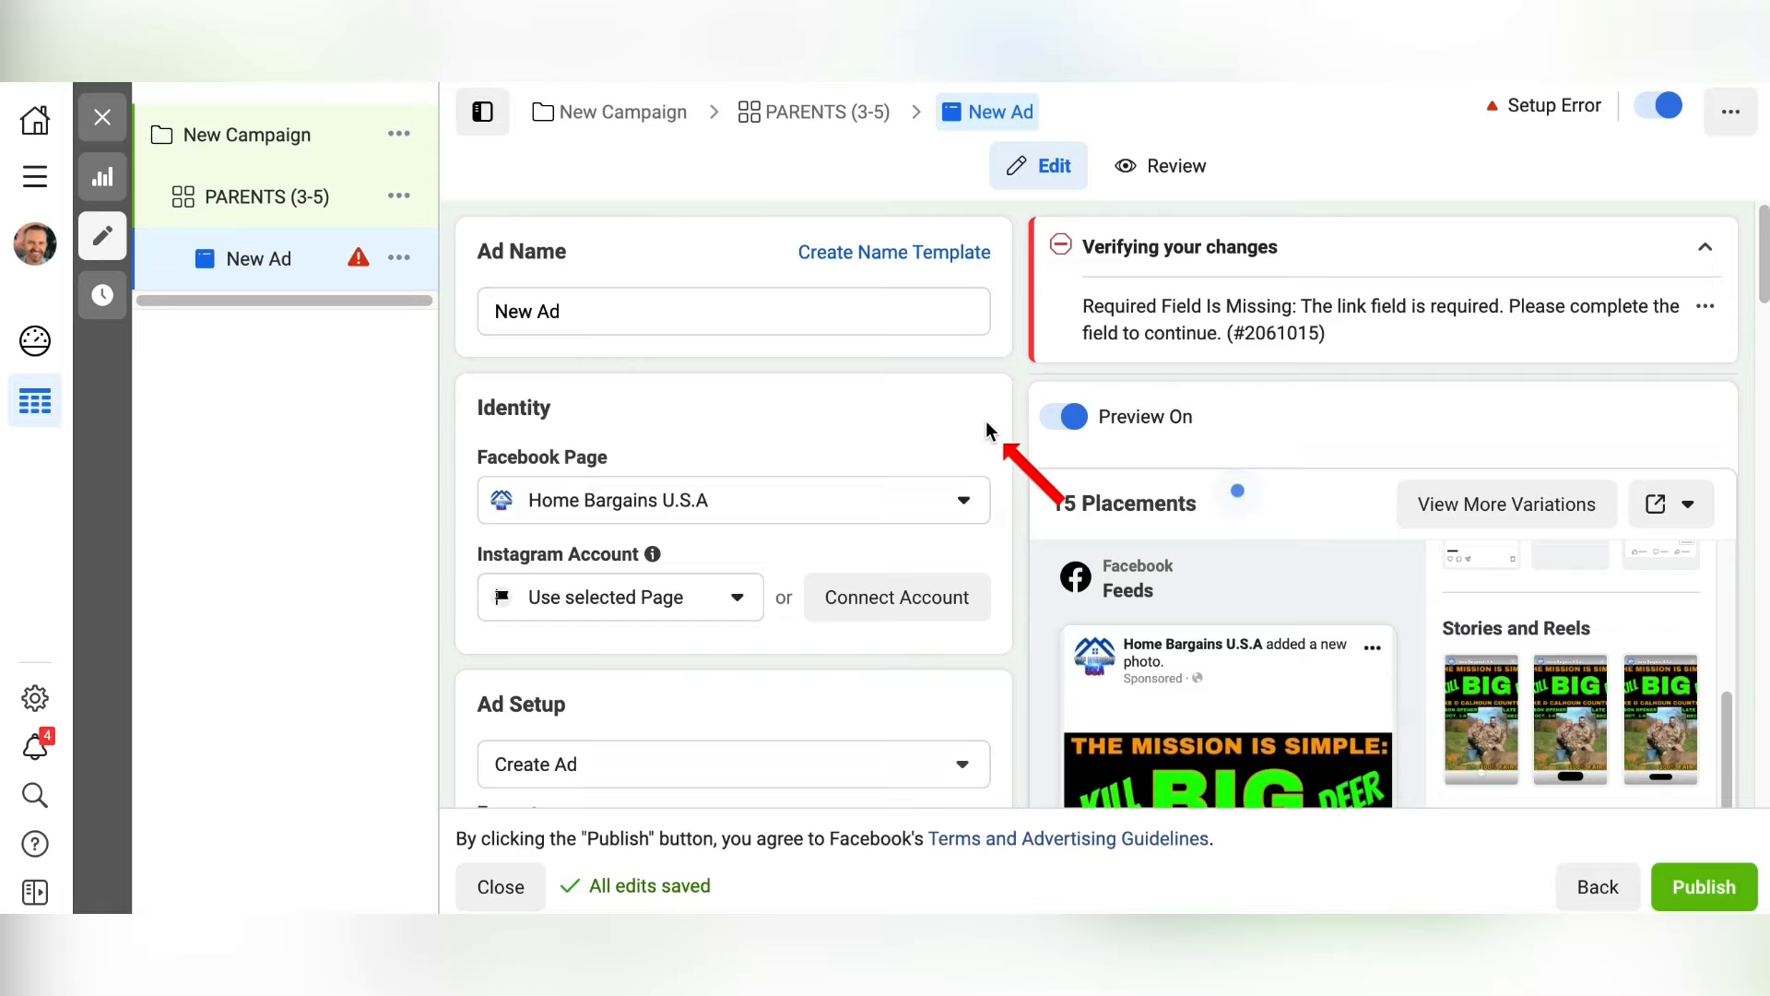
# Examine the Primary Text, Headline, Description, and Call to Action fields and compare them with the Facebook feed preview.
pyautogui.scroll(-10, 735, 443)
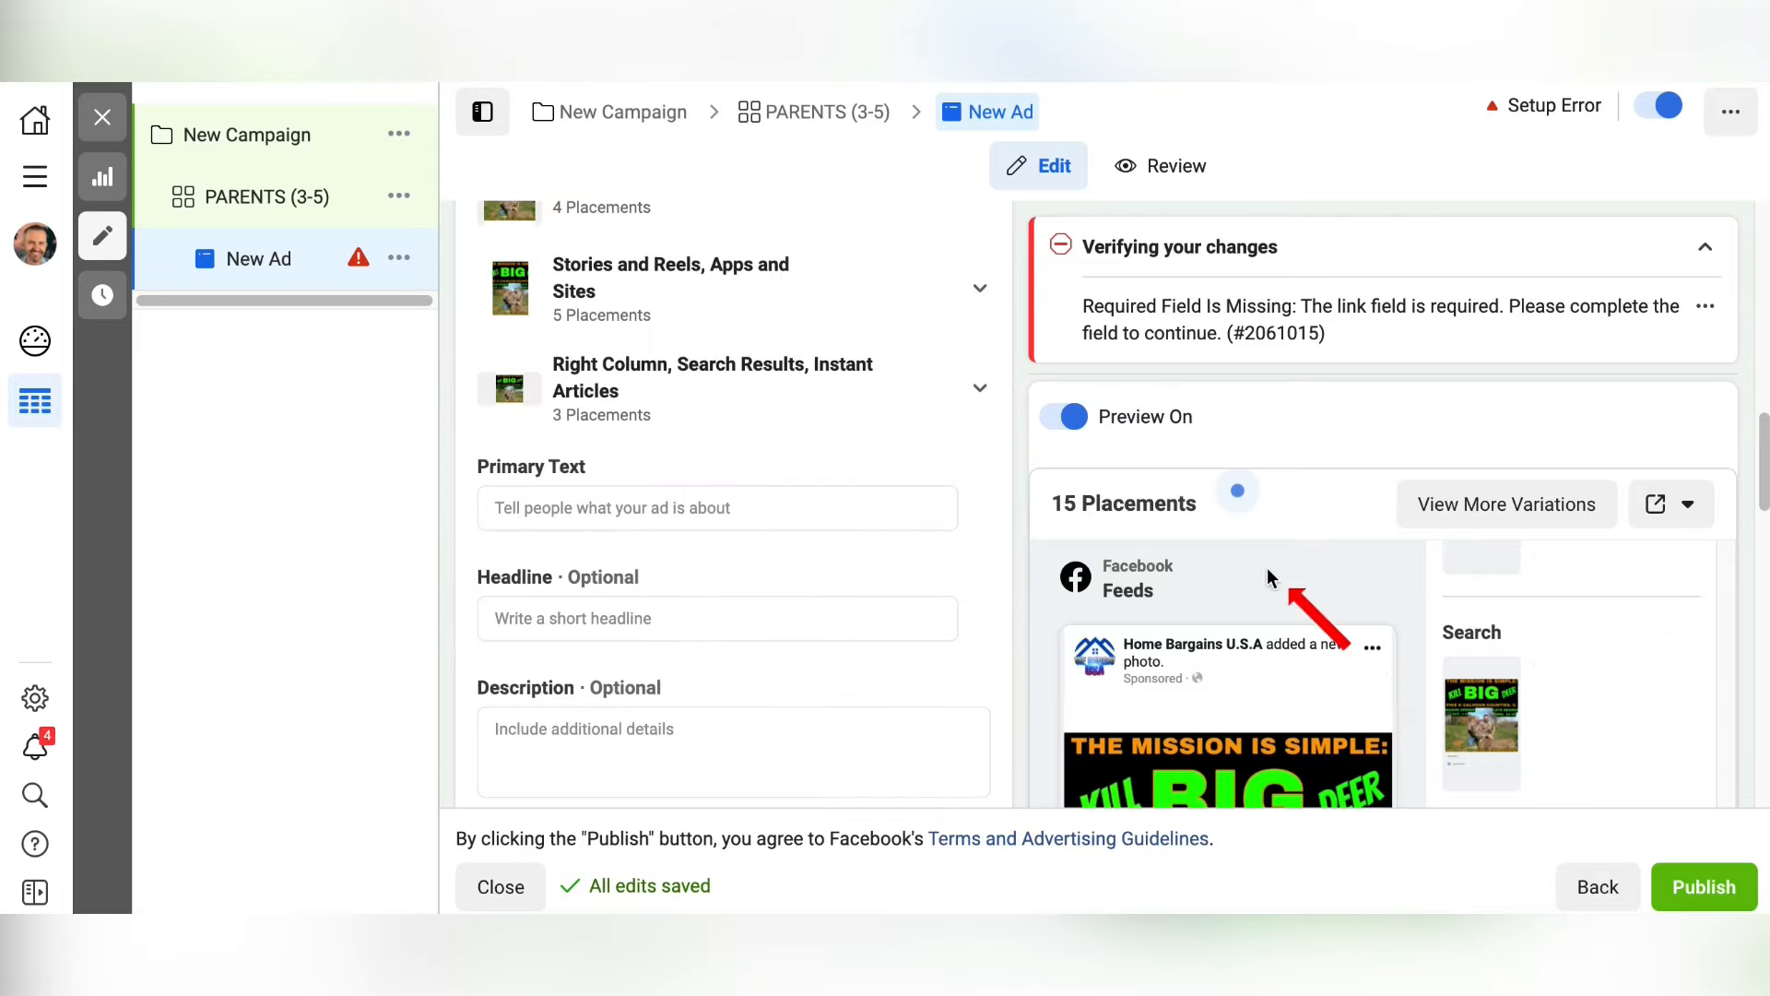
pyautogui.scroll(-3, 1261, 590)
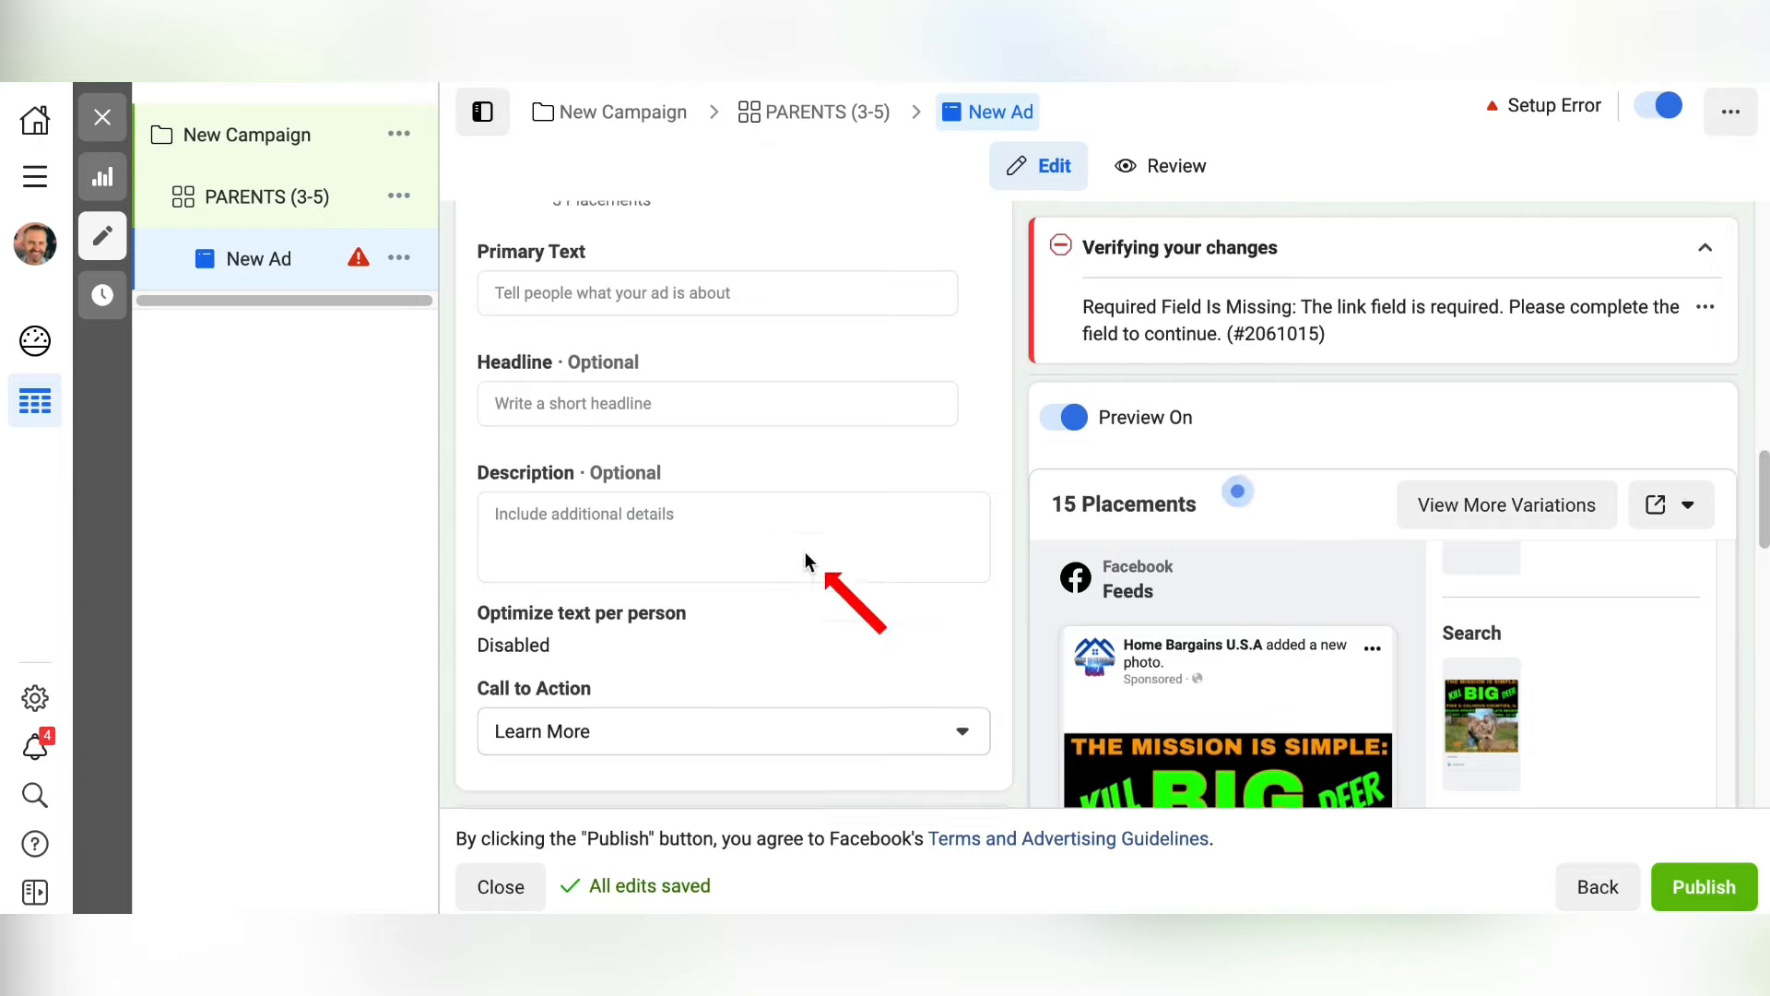
pyautogui.scroll(1, 682, 416)
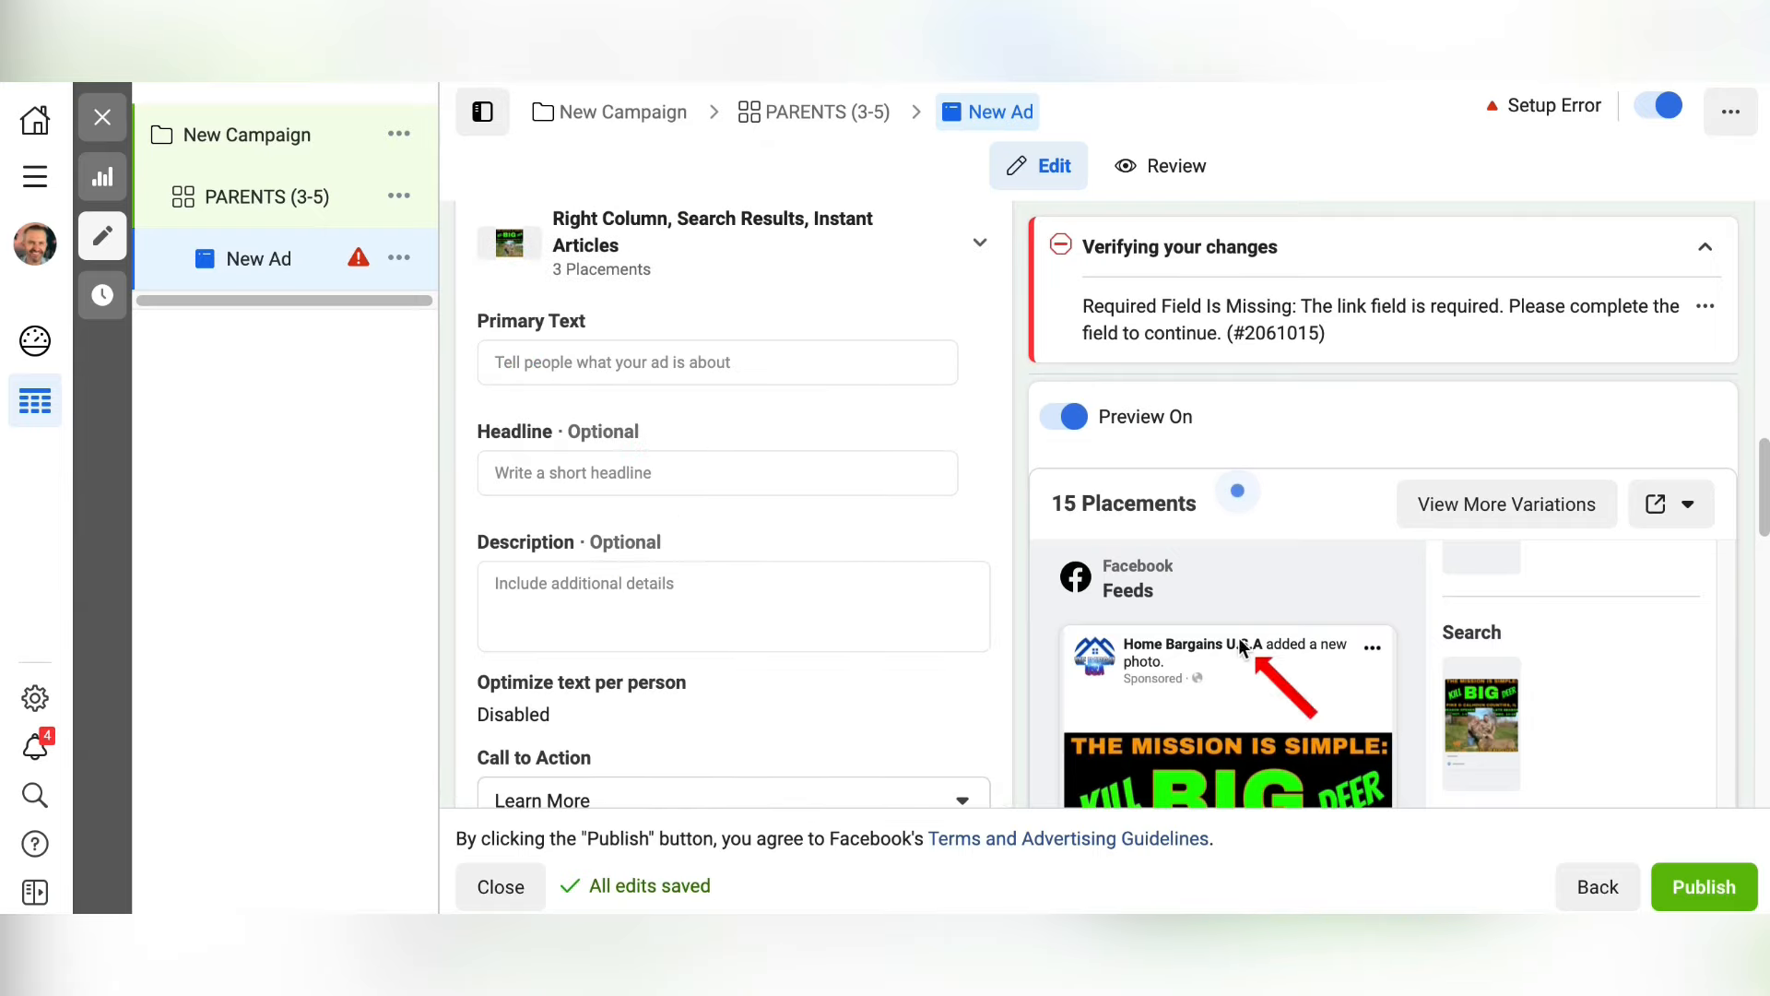
pyautogui.scroll(-5, 1313, 677)
pyautogui.scroll(-8, 1573, 721)
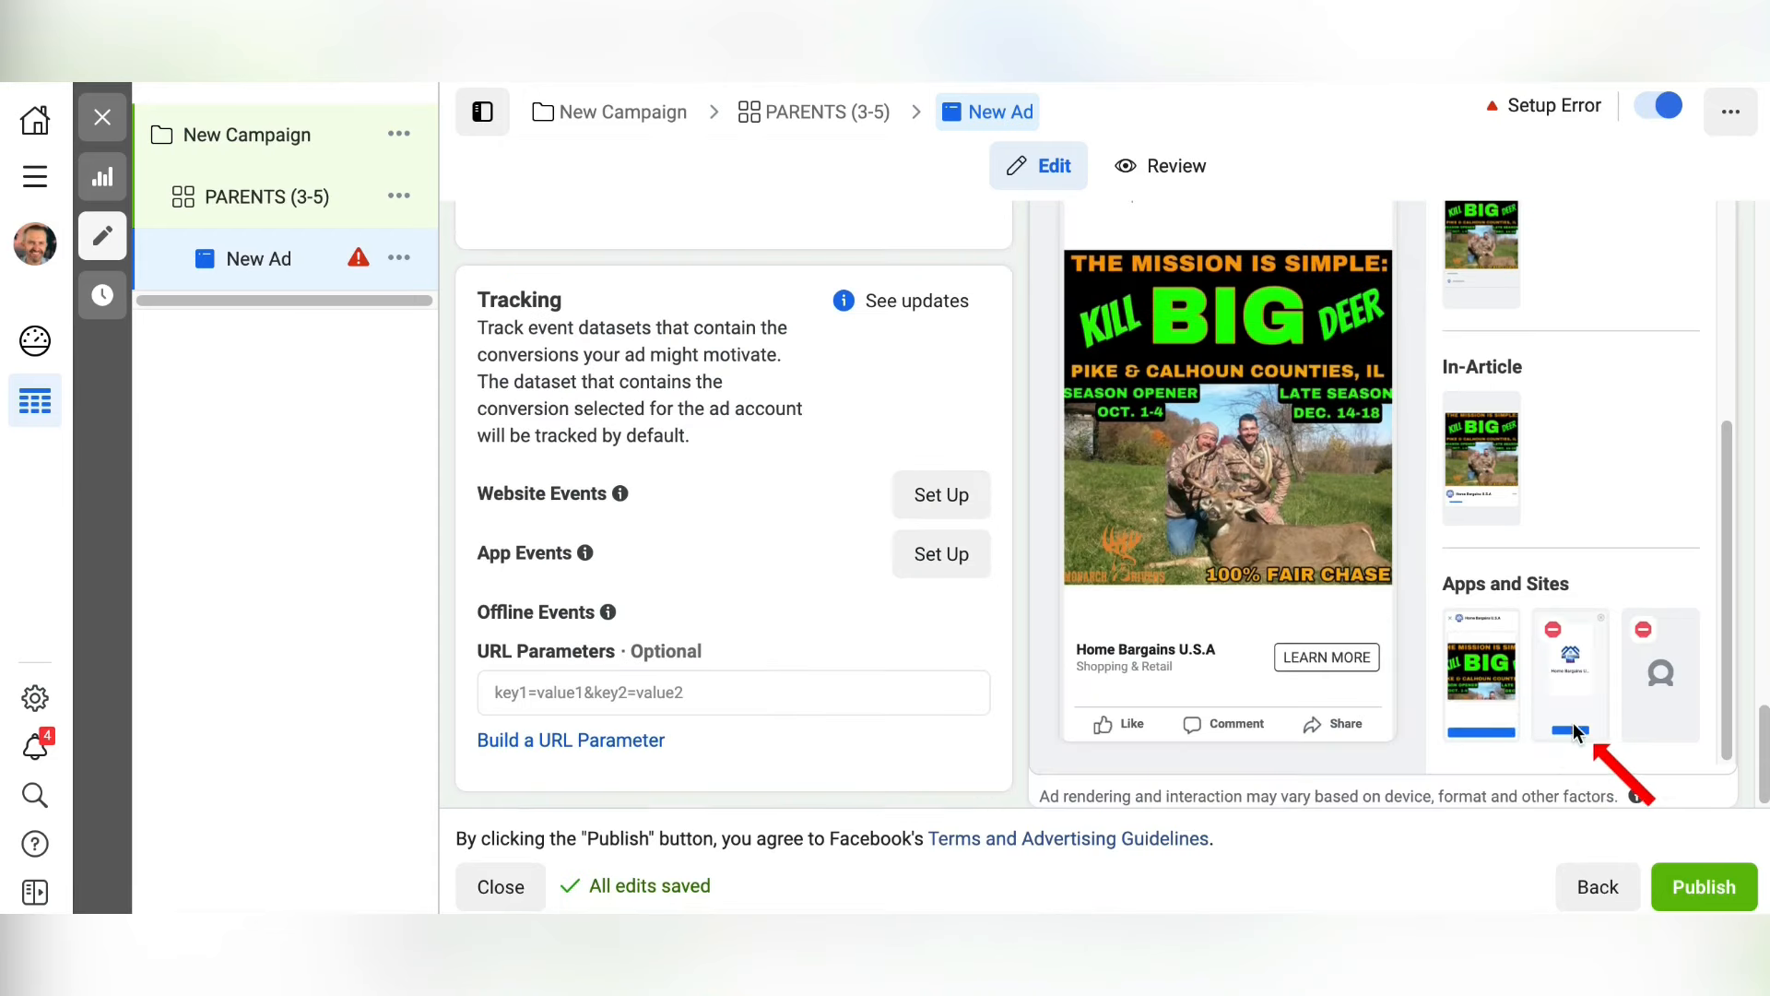
pyautogui.scroll(-2, 1457, 702)
pyautogui.scroll(1, 1285, 472)
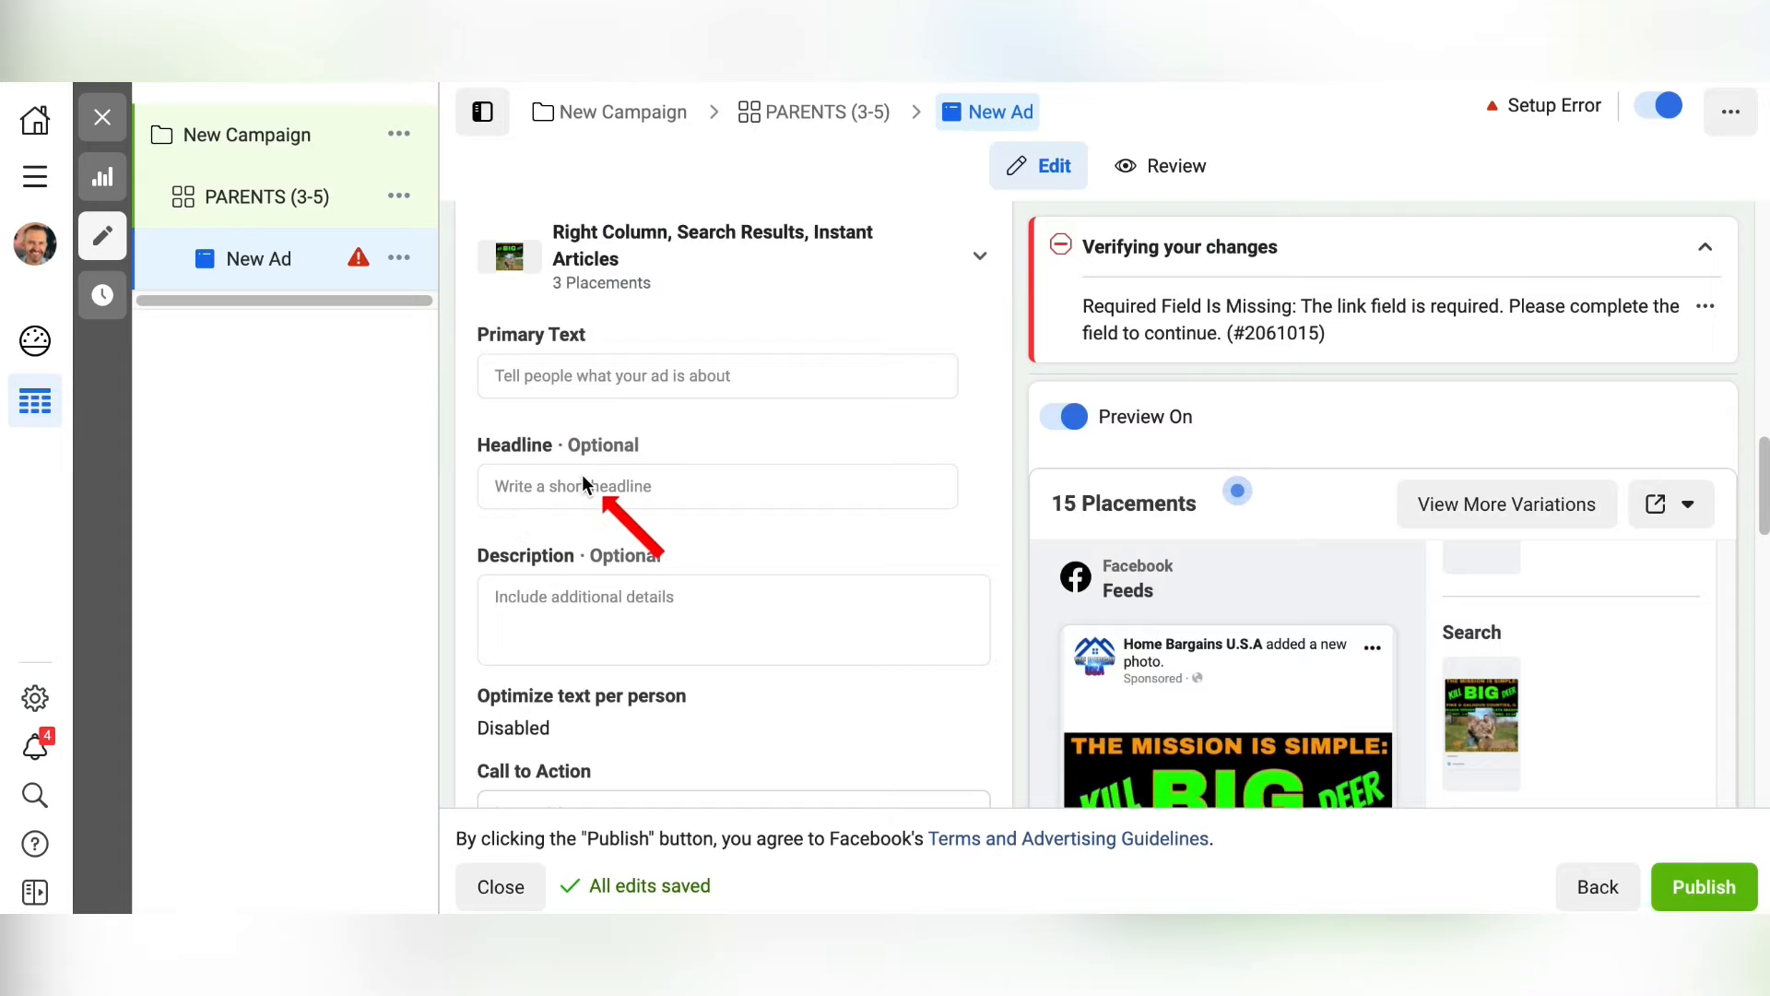
pyautogui.scroll(-5, 1495, 691)
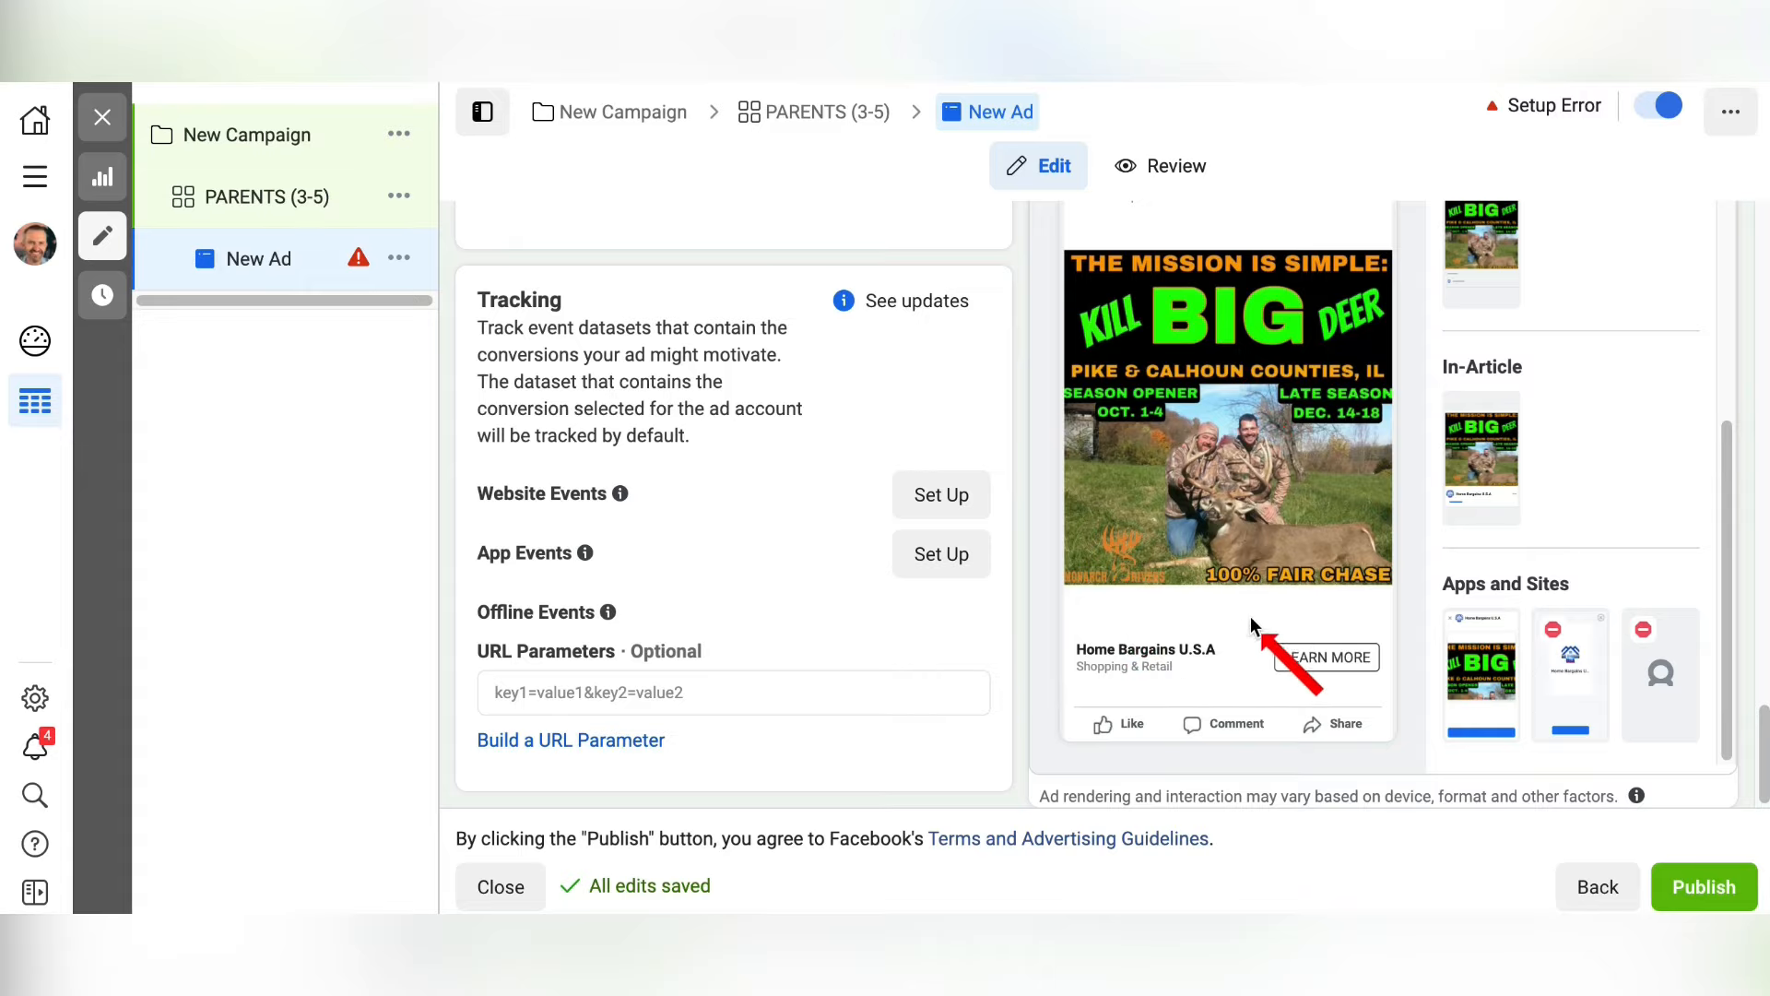
pyautogui.scroll(10, 728, 558)
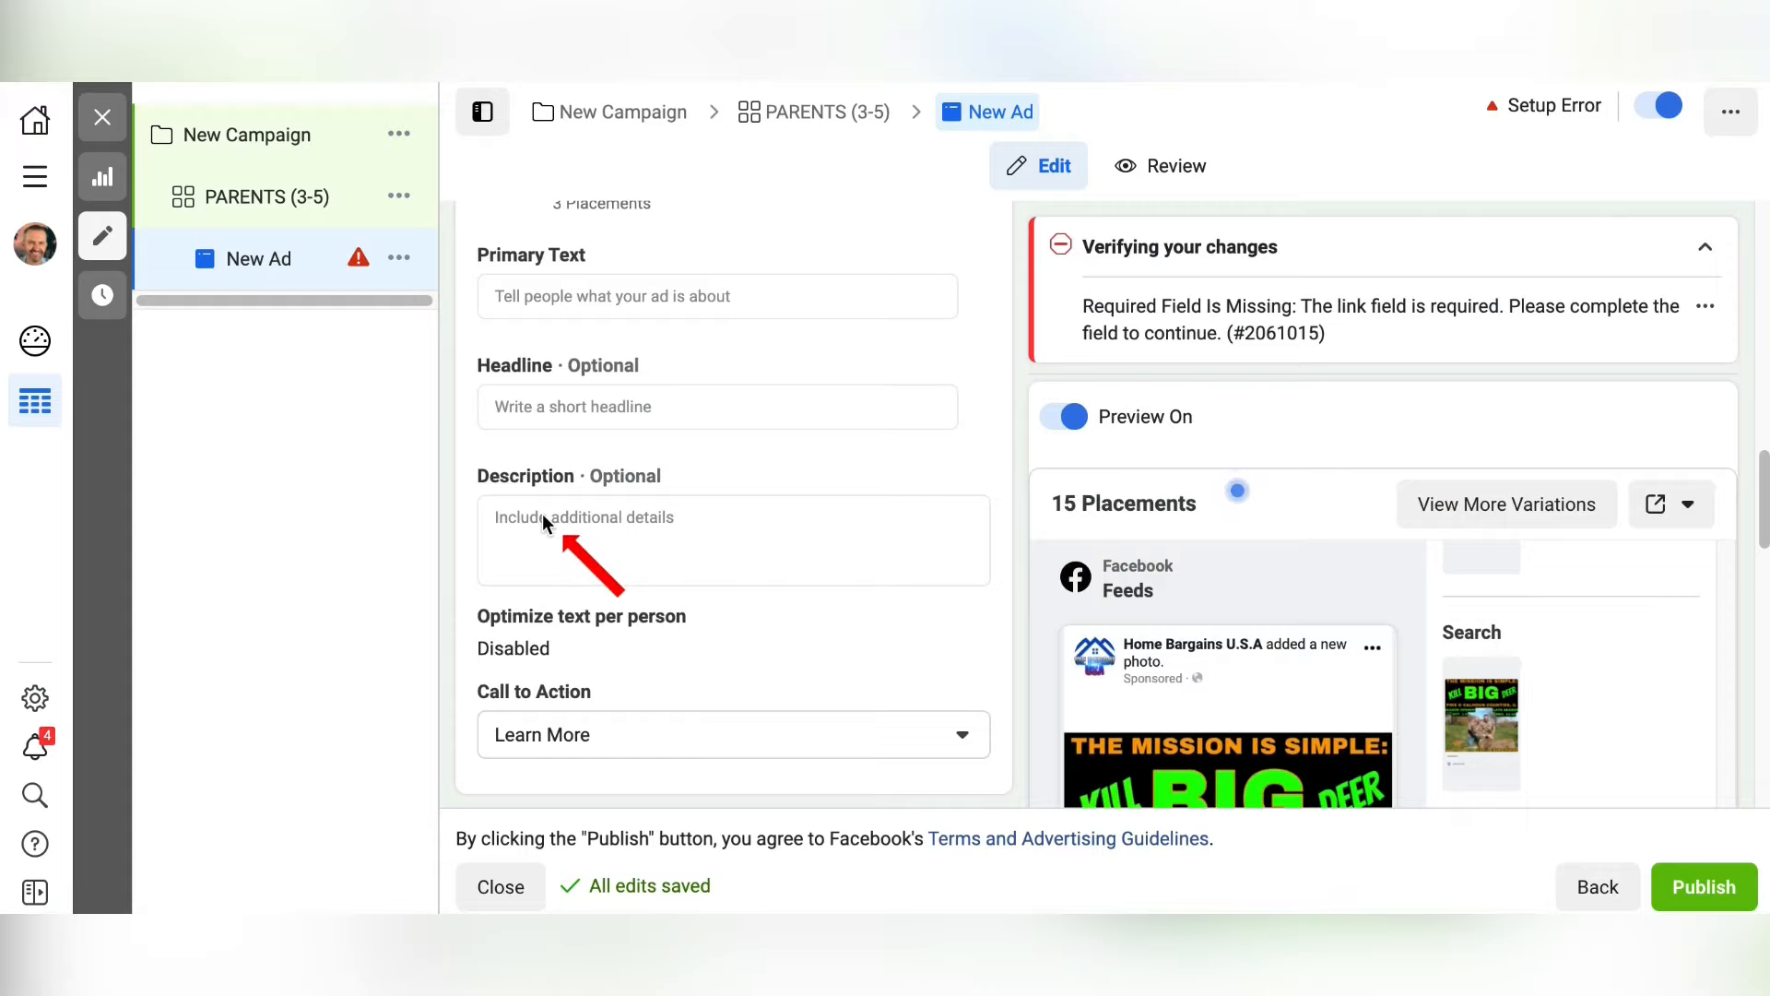
pyautogui.scroll(-5, 1595, 660)
pyautogui.scroll(-5, 1594, 660)
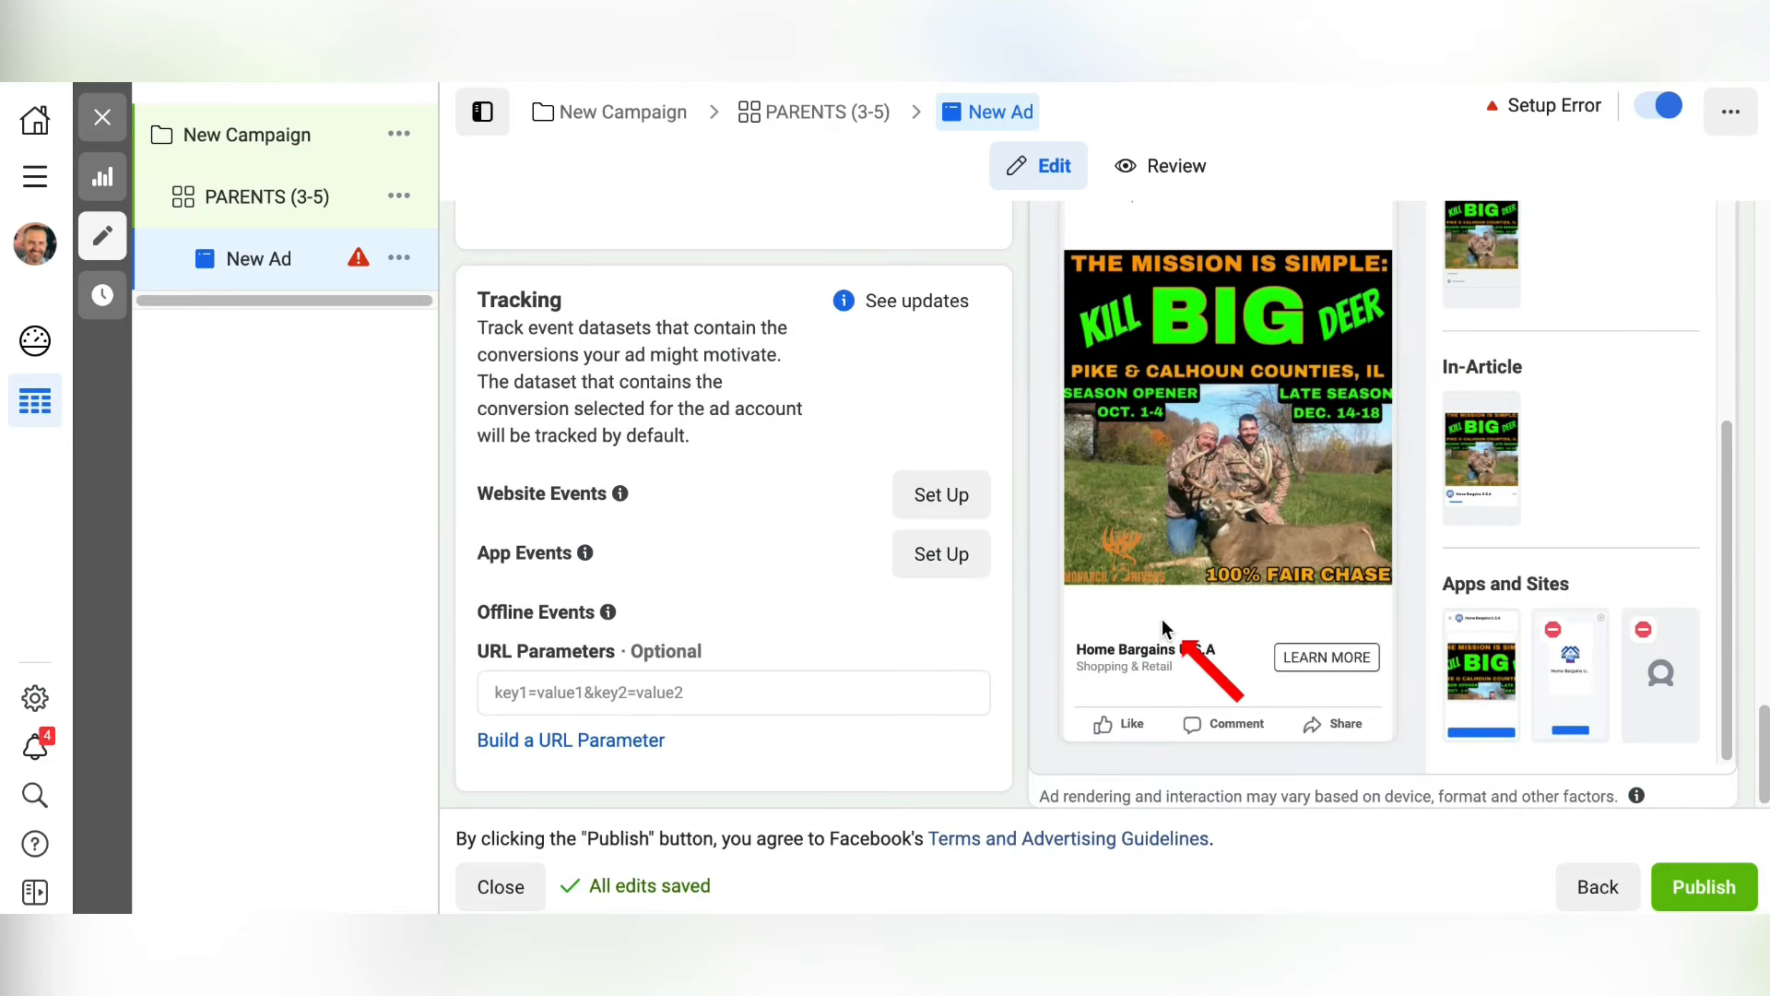
pyautogui.scroll(10, 1162, 621)
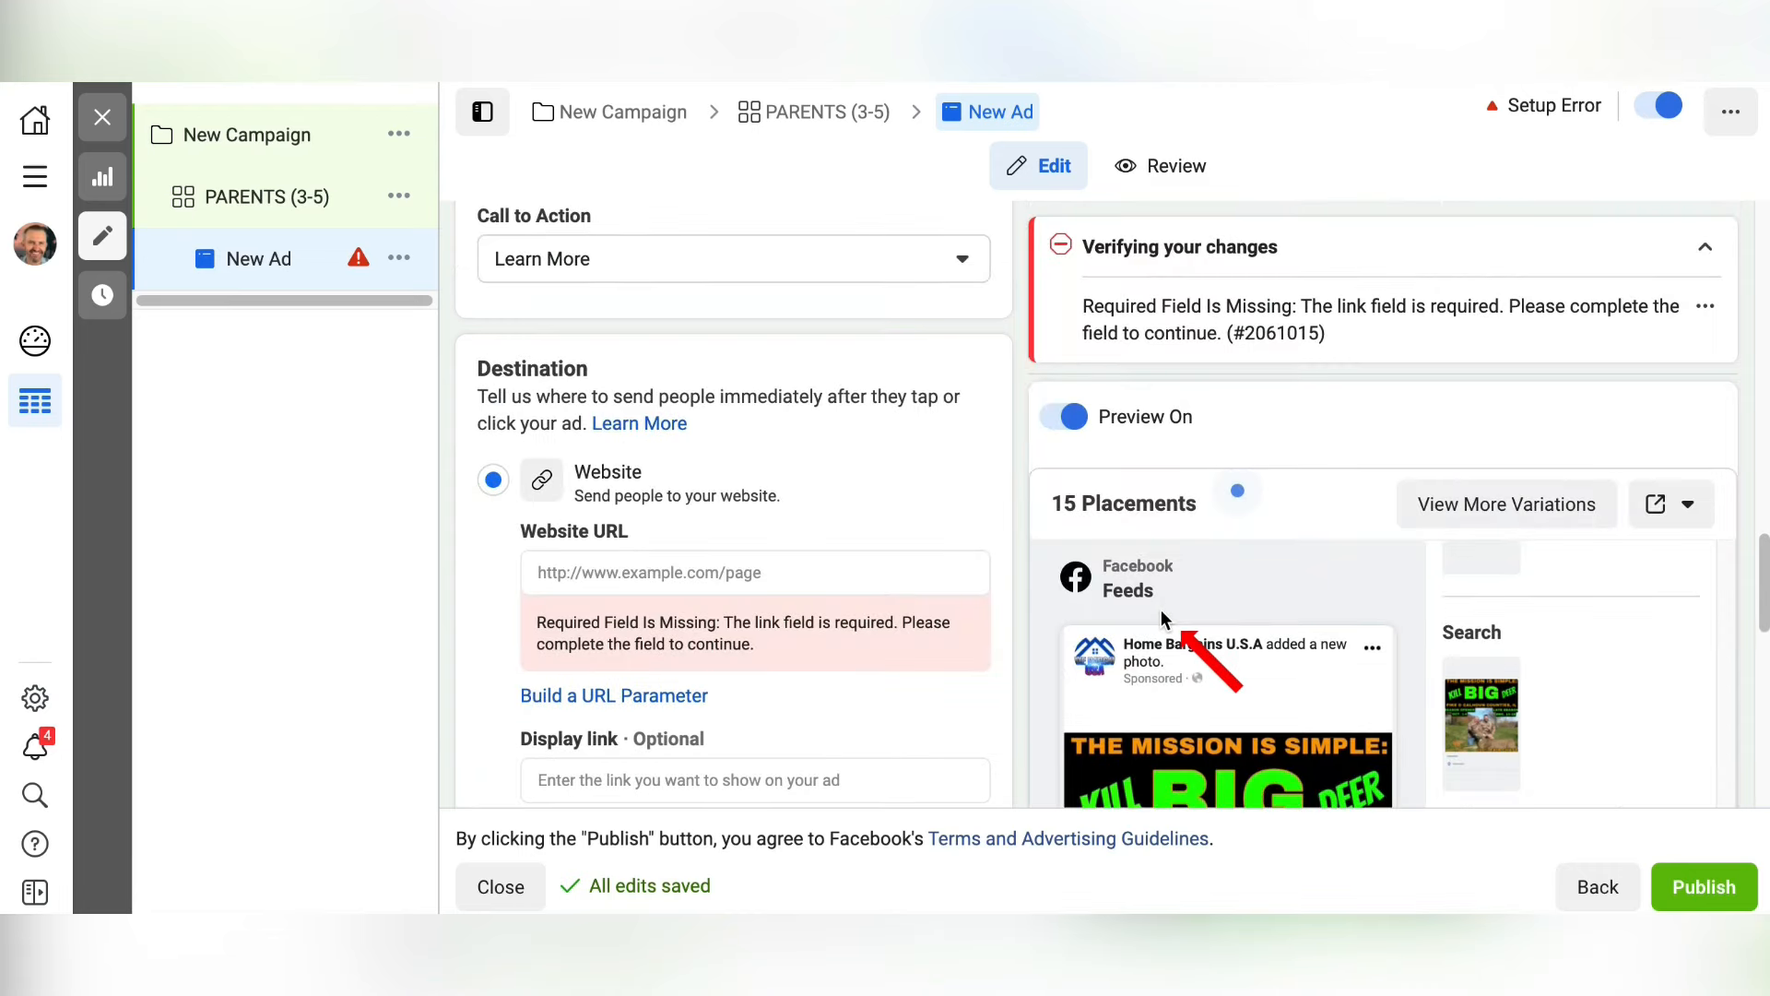
# Set the ad's call to action to Shop Now and check its button in the Facebook feed preview.
pyautogui.scroll(5, 1161, 610)
pyautogui.scroll(-4, 820, 600)
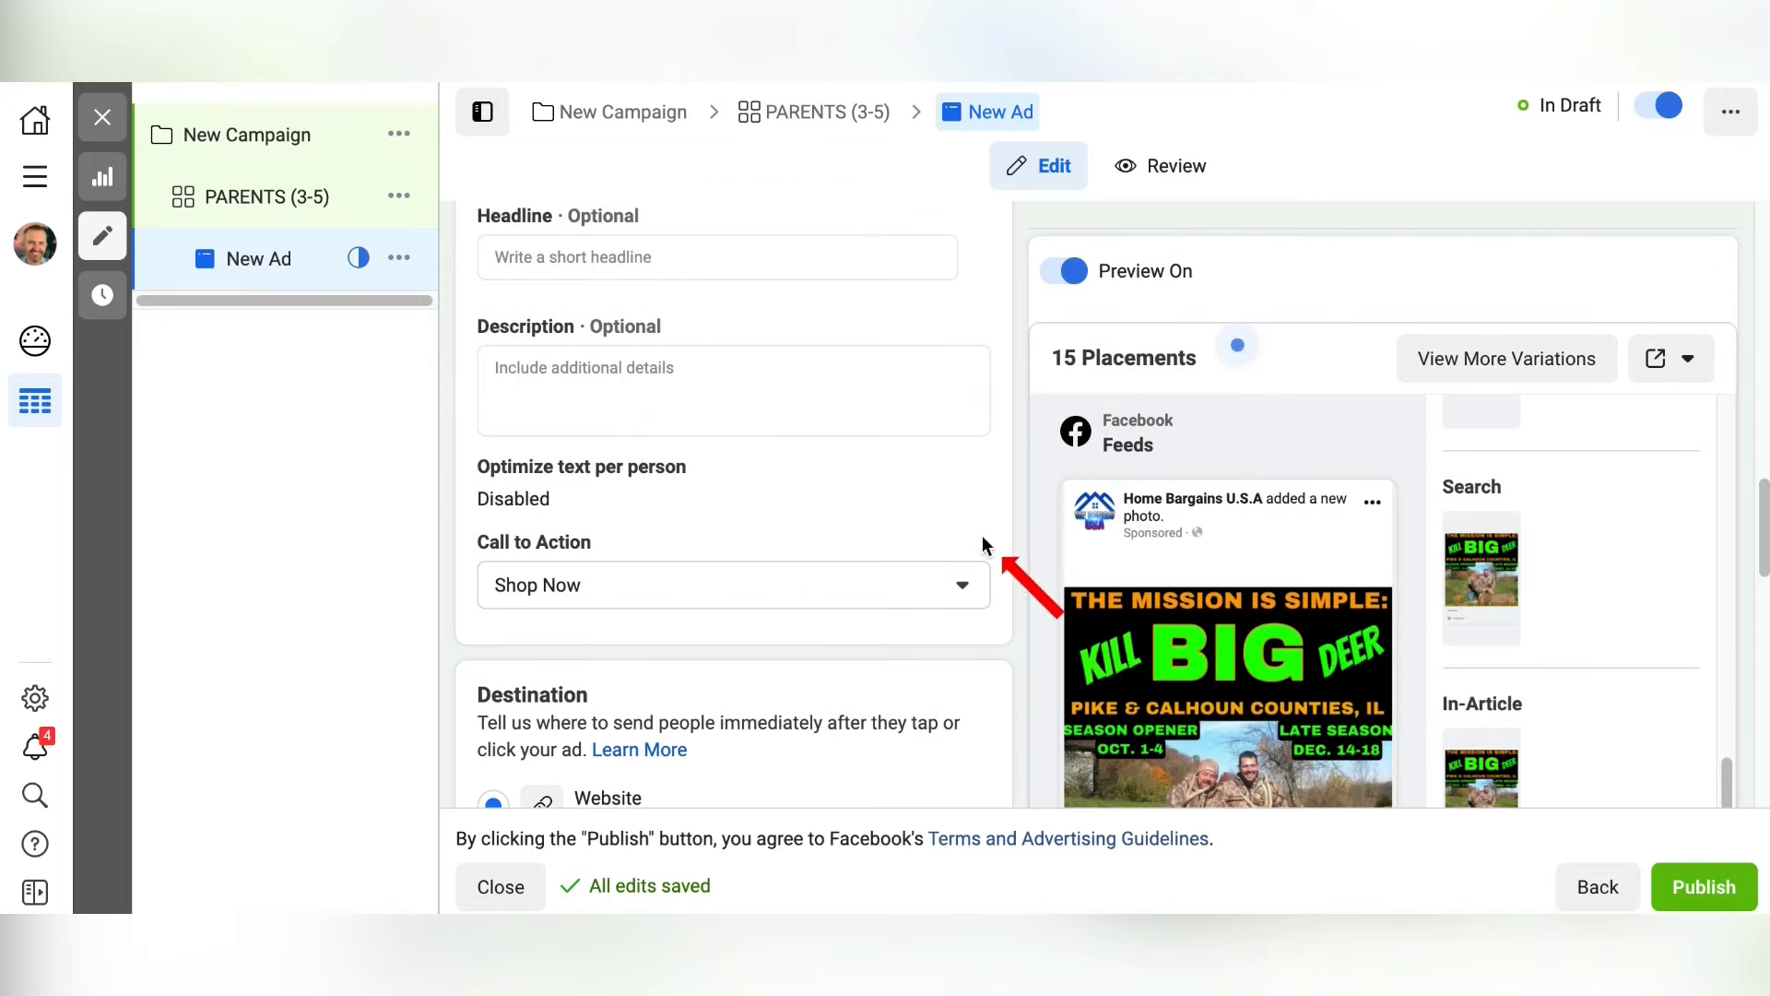
pyautogui.scroll(-10, 1291, 627)
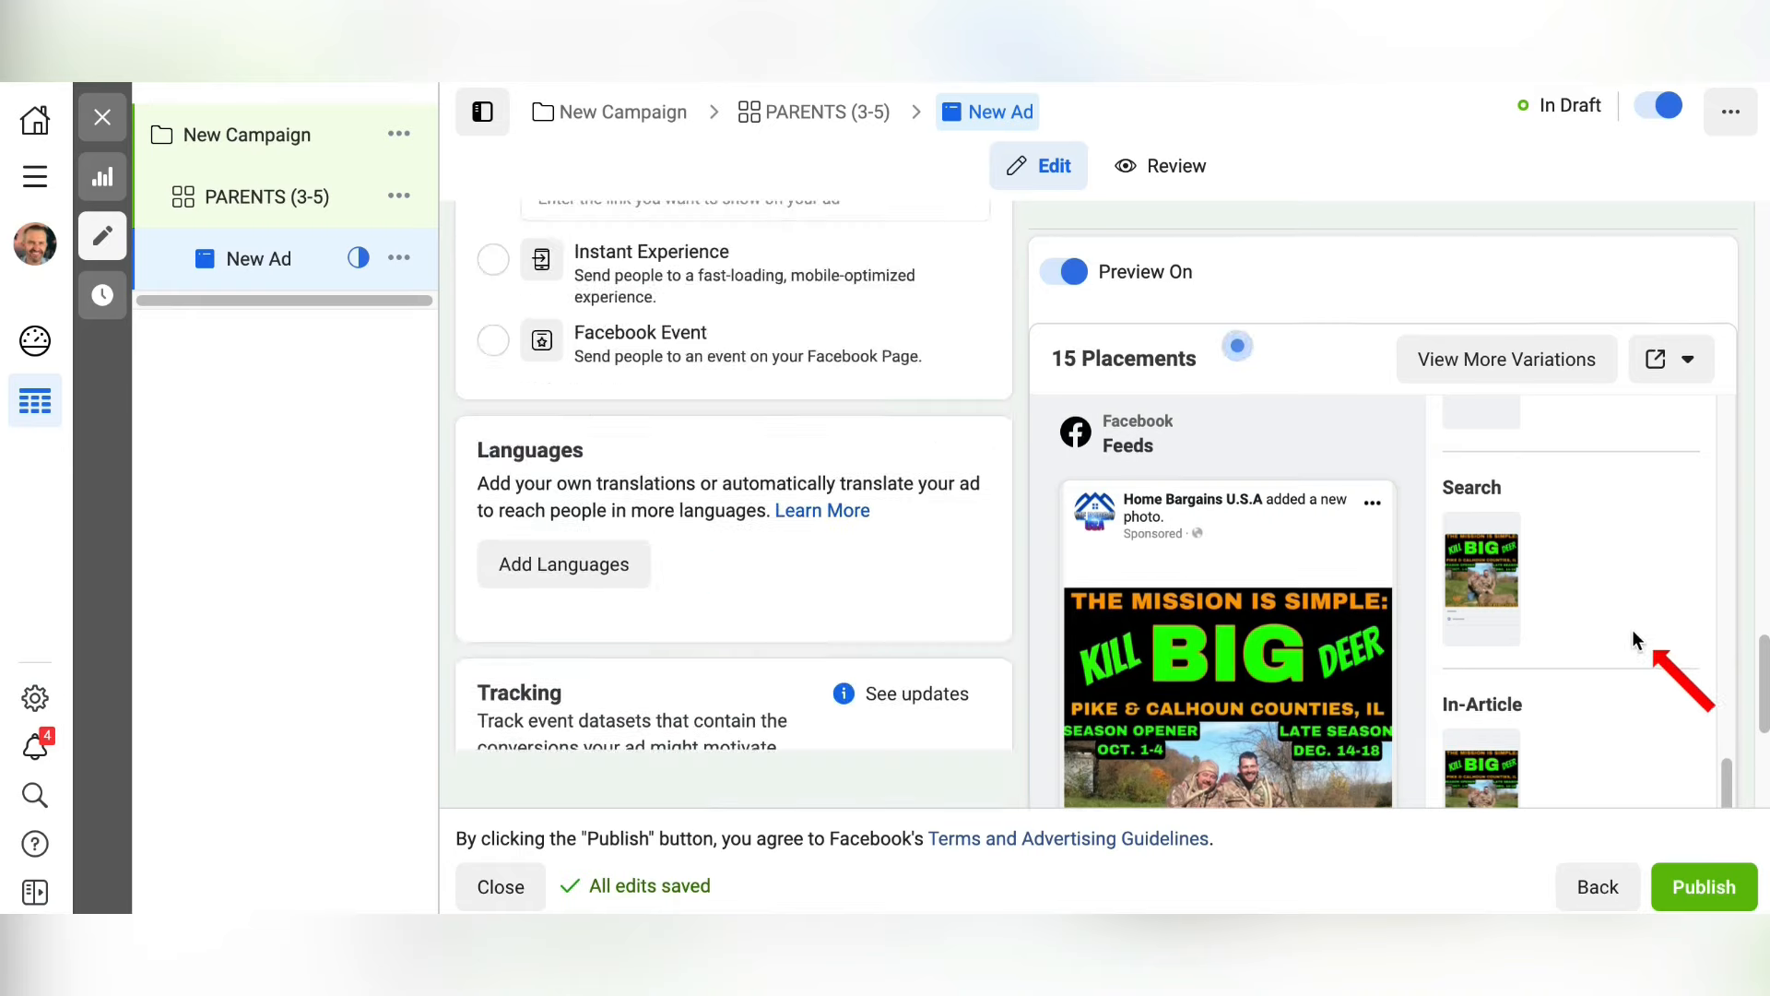
pyautogui.scroll(-3, 1604, 668)
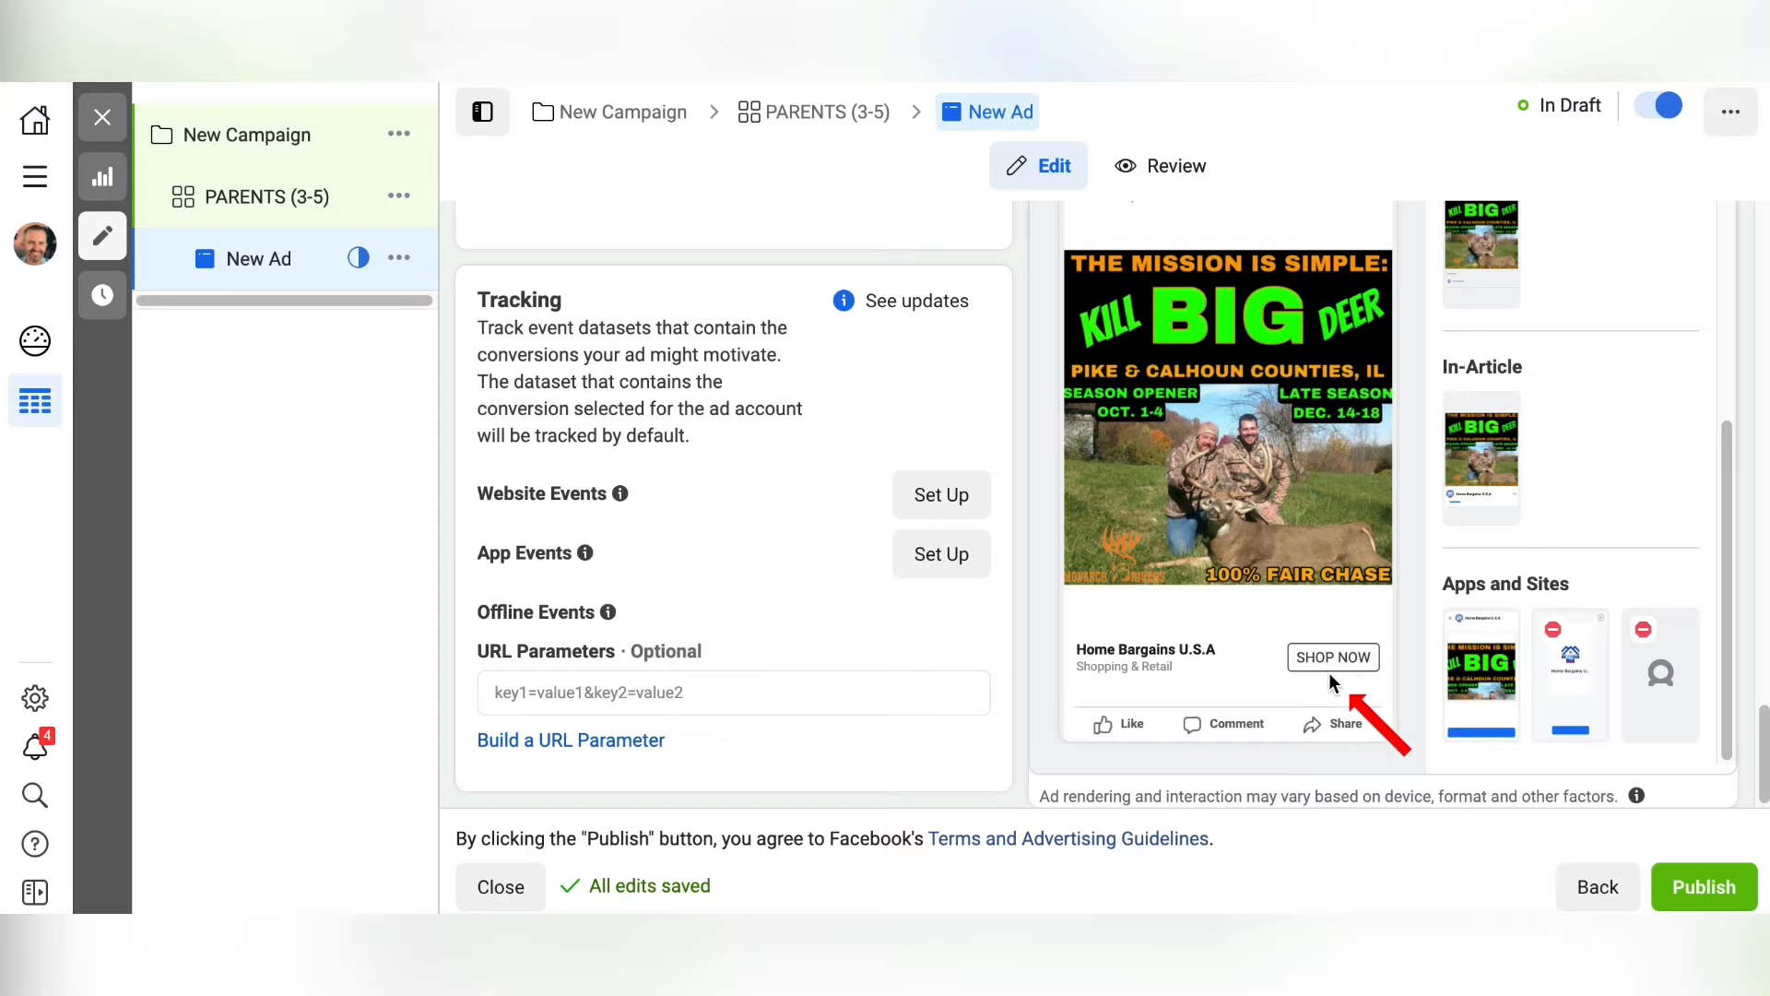
pyautogui.scroll(5, 926, 586)
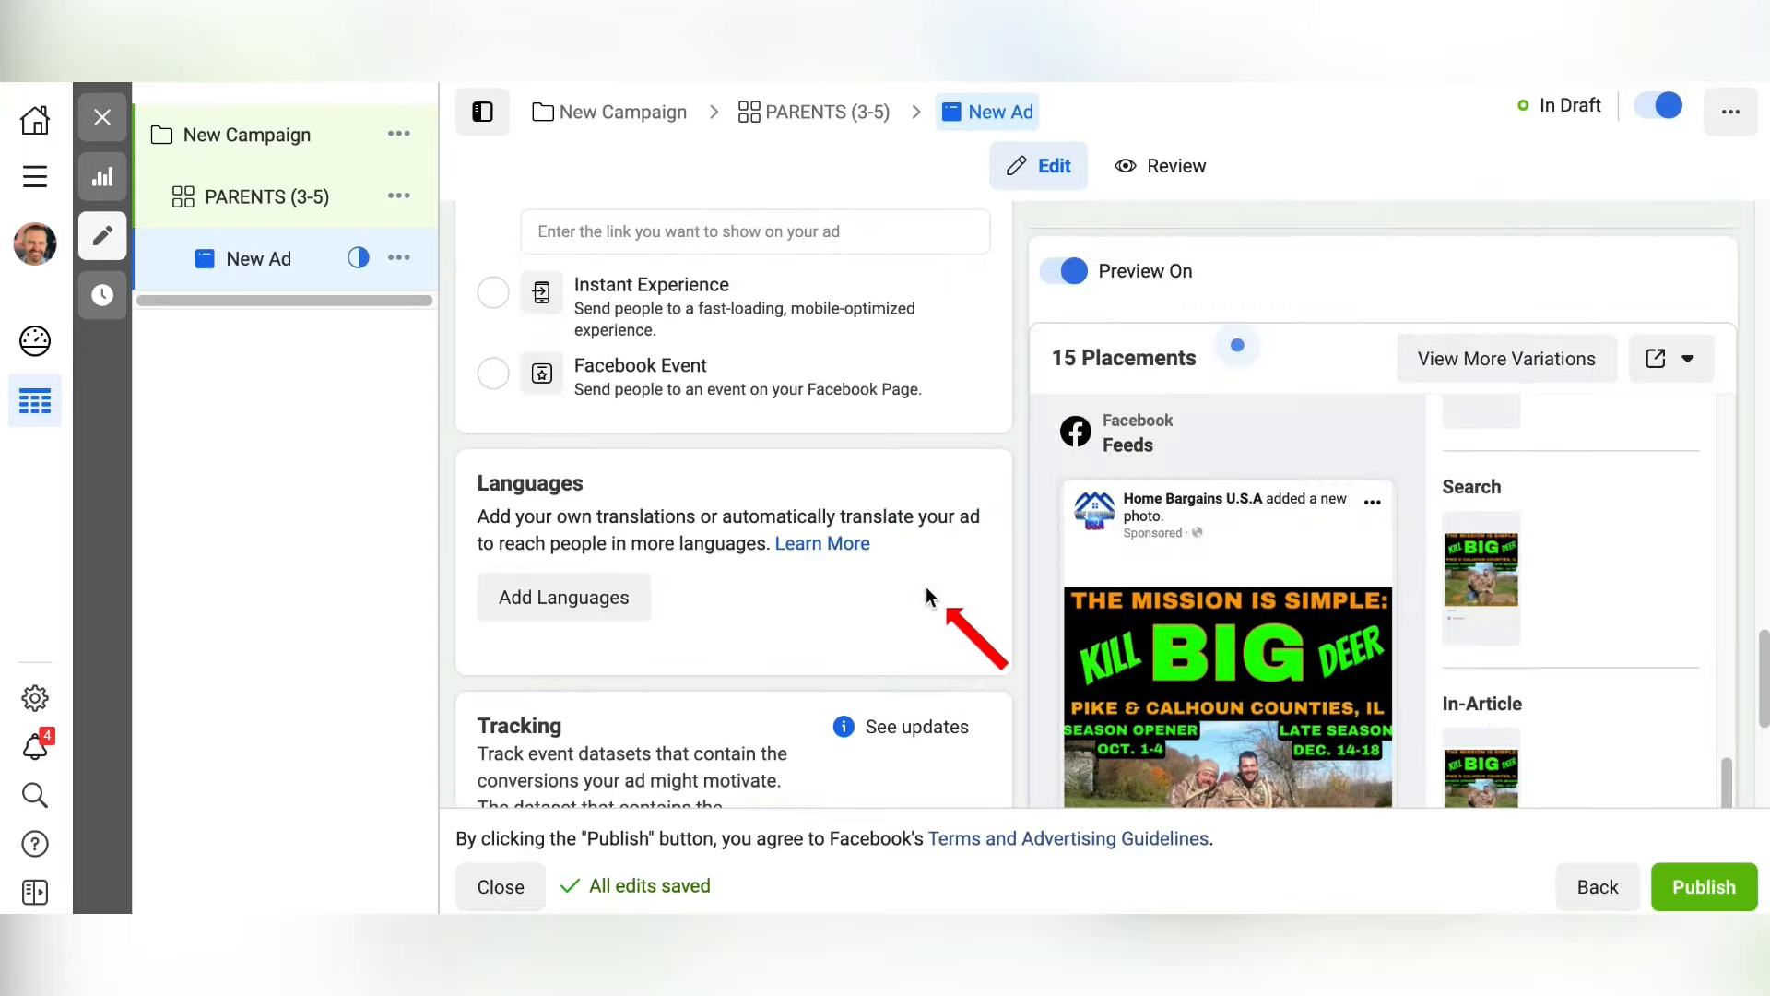
# Examine the available Call to Action options, keeping Shop Now selected.
pyautogui.scroll(-3, 923, 577)
pyautogui.scroll(10, 925, 580)
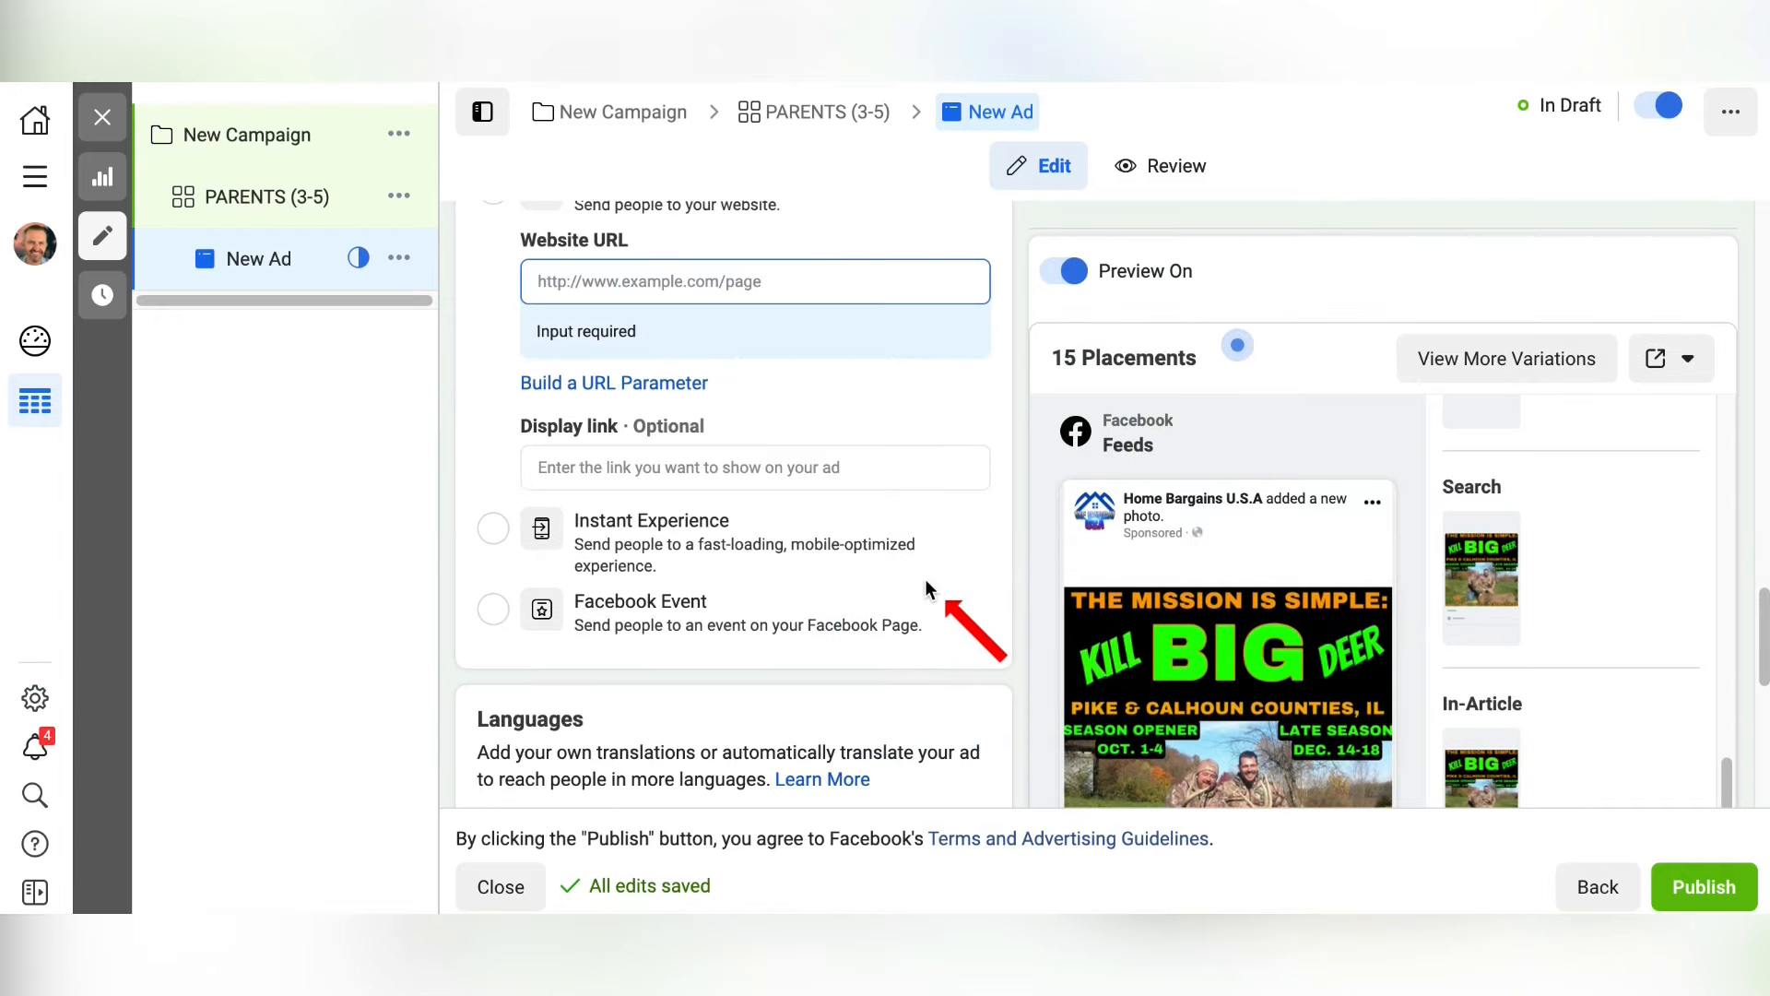
pyautogui.scroll(2, 925, 580)
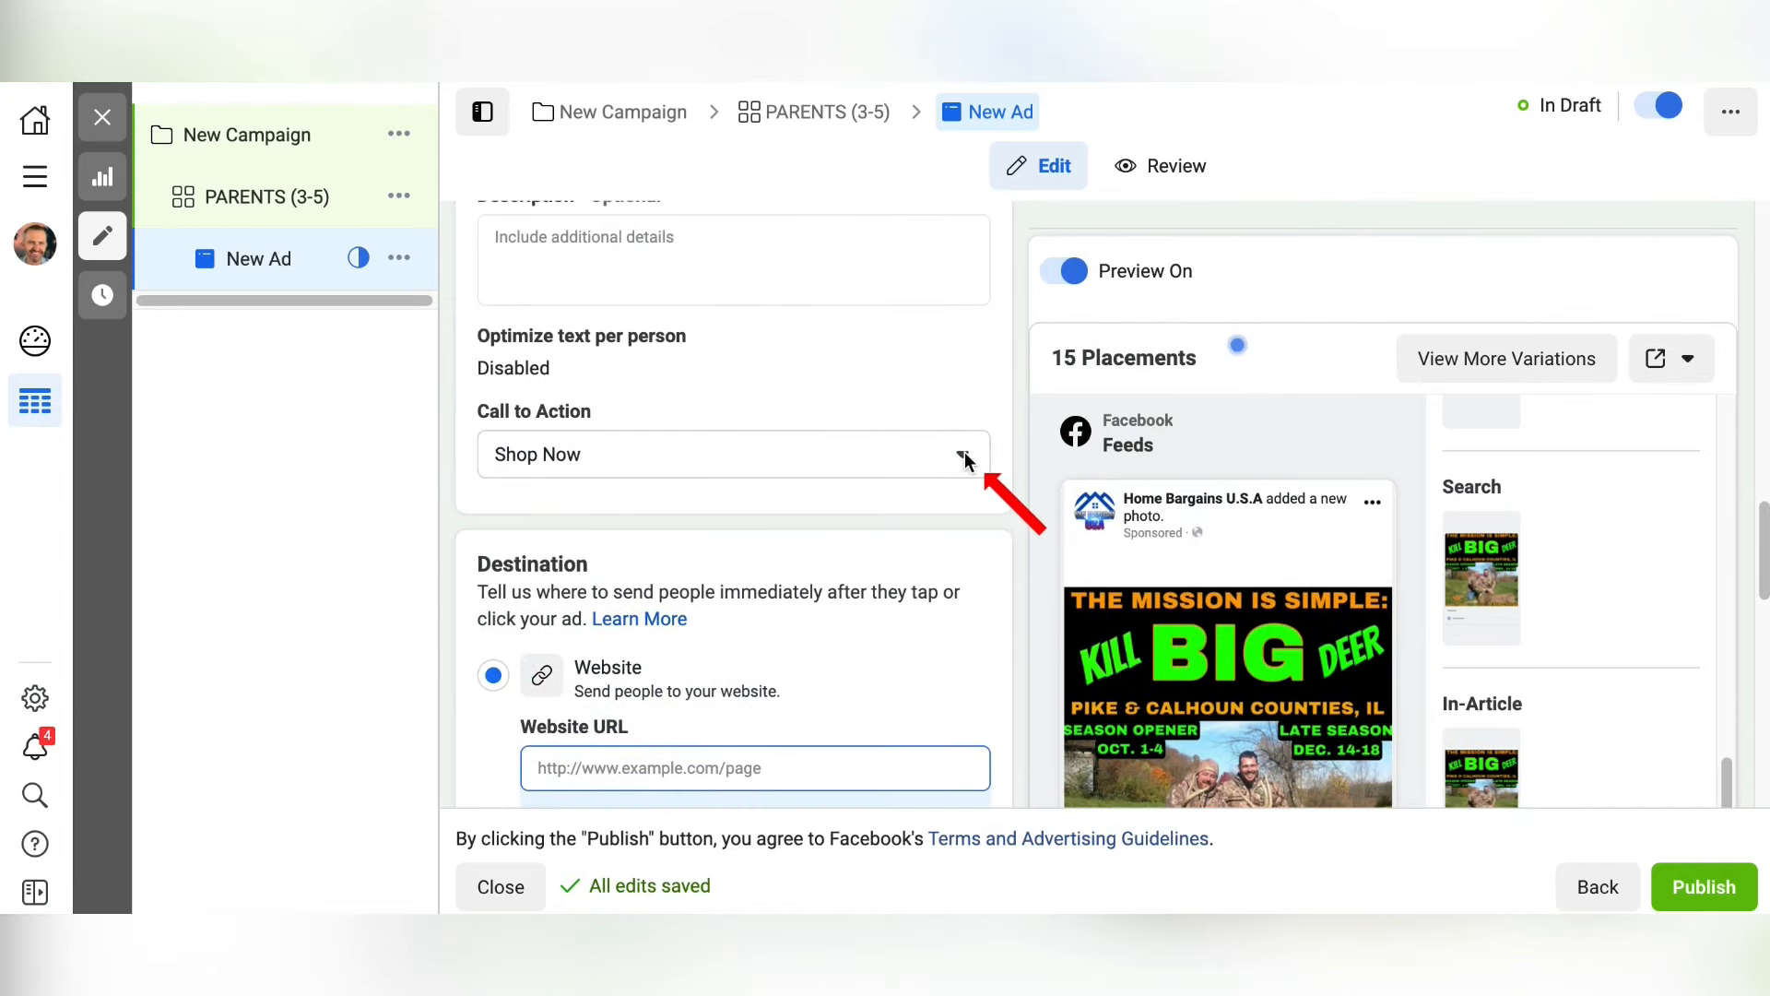
pyautogui.click(962, 457)
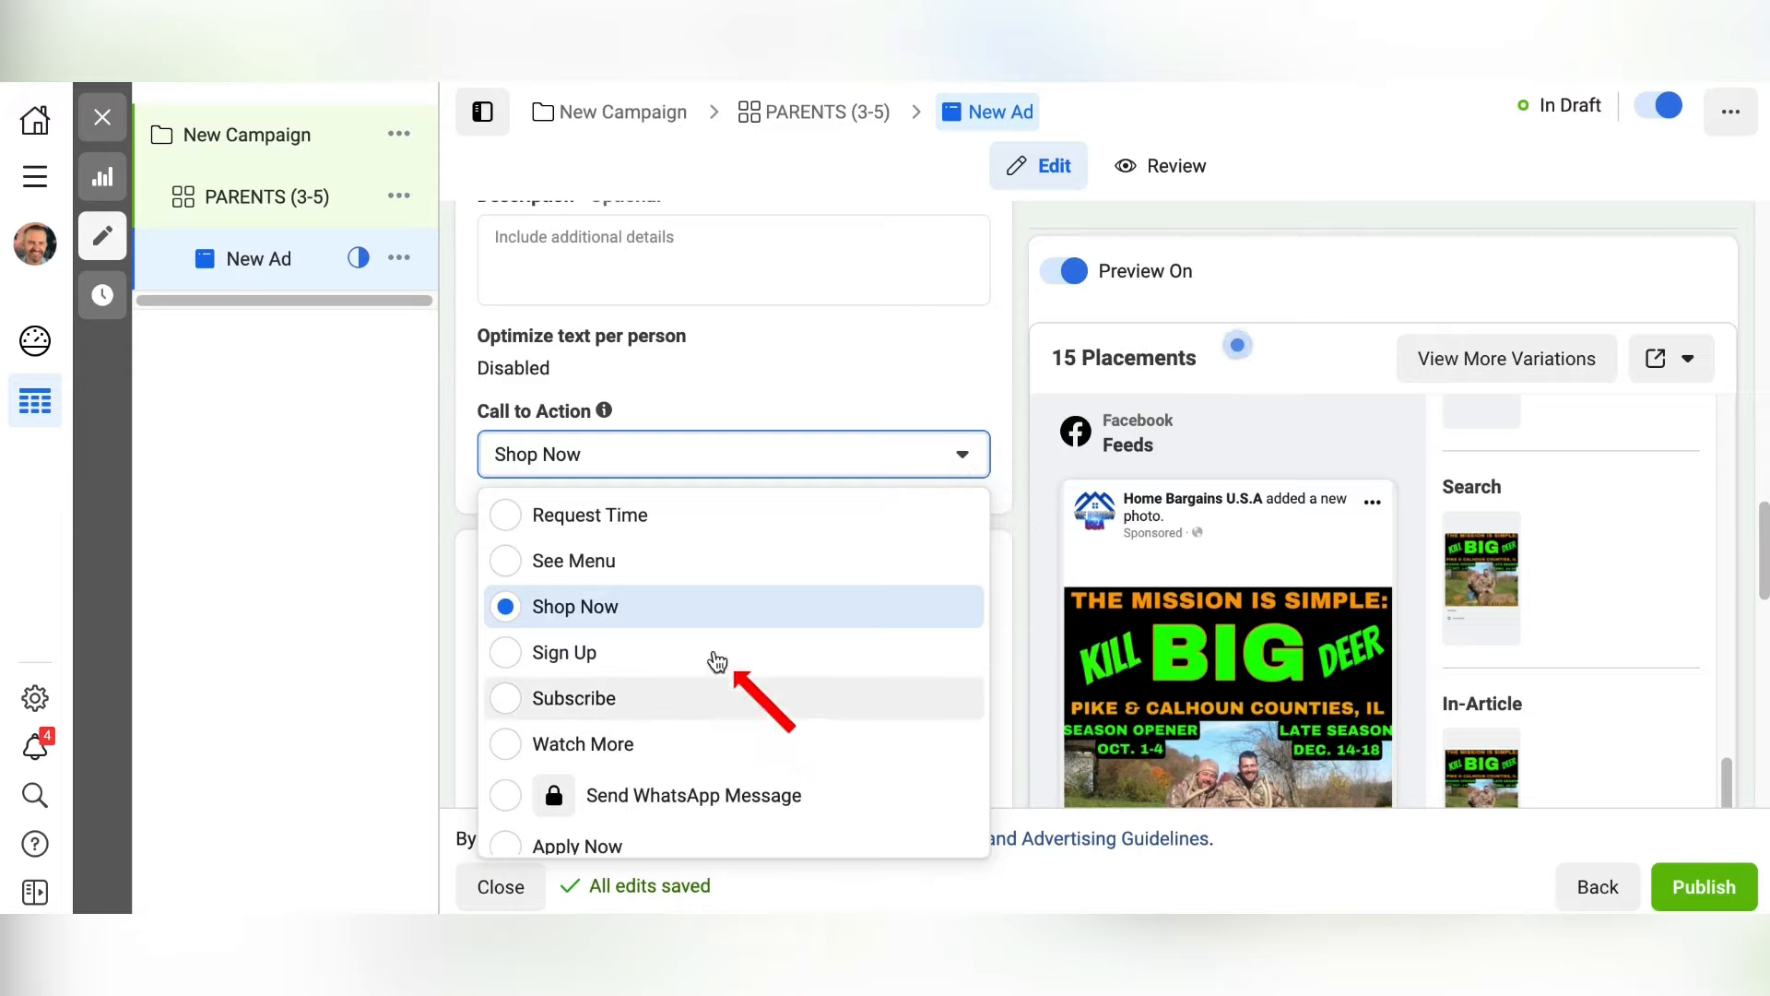
pyautogui.scroll(-3, 719, 665)
pyautogui.scroll(-3, 718, 666)
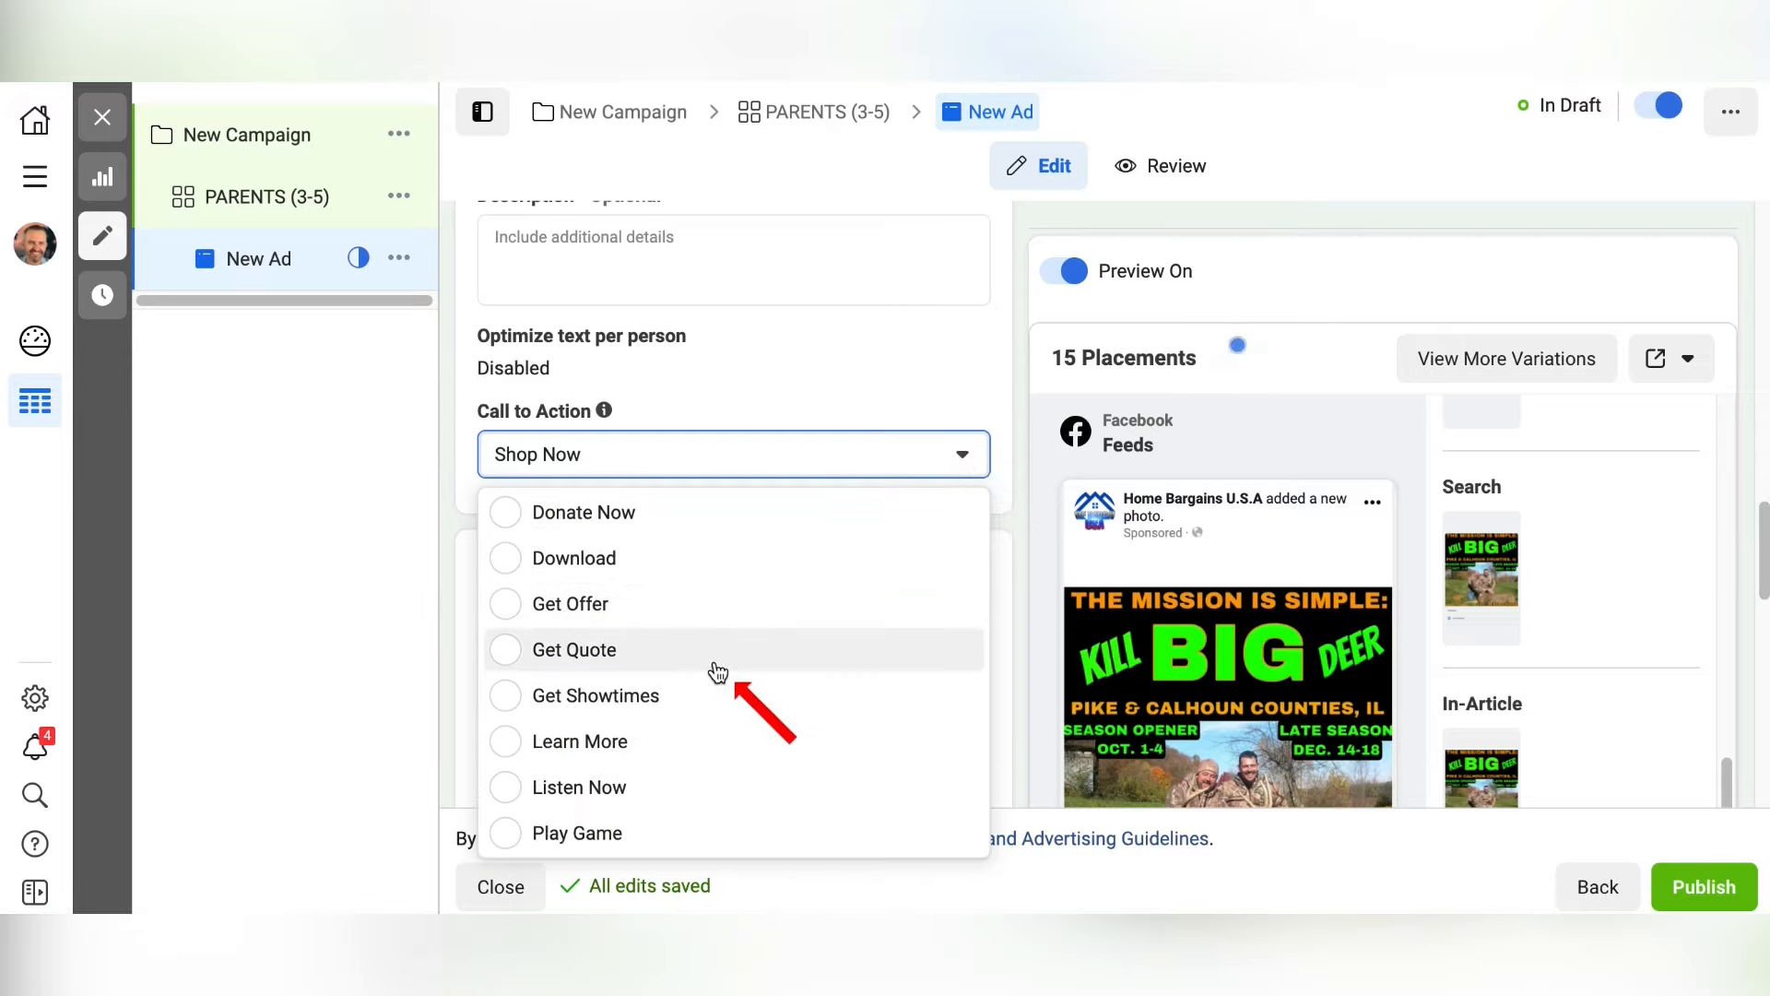
pyautogui.scroll(4, 636, 656)
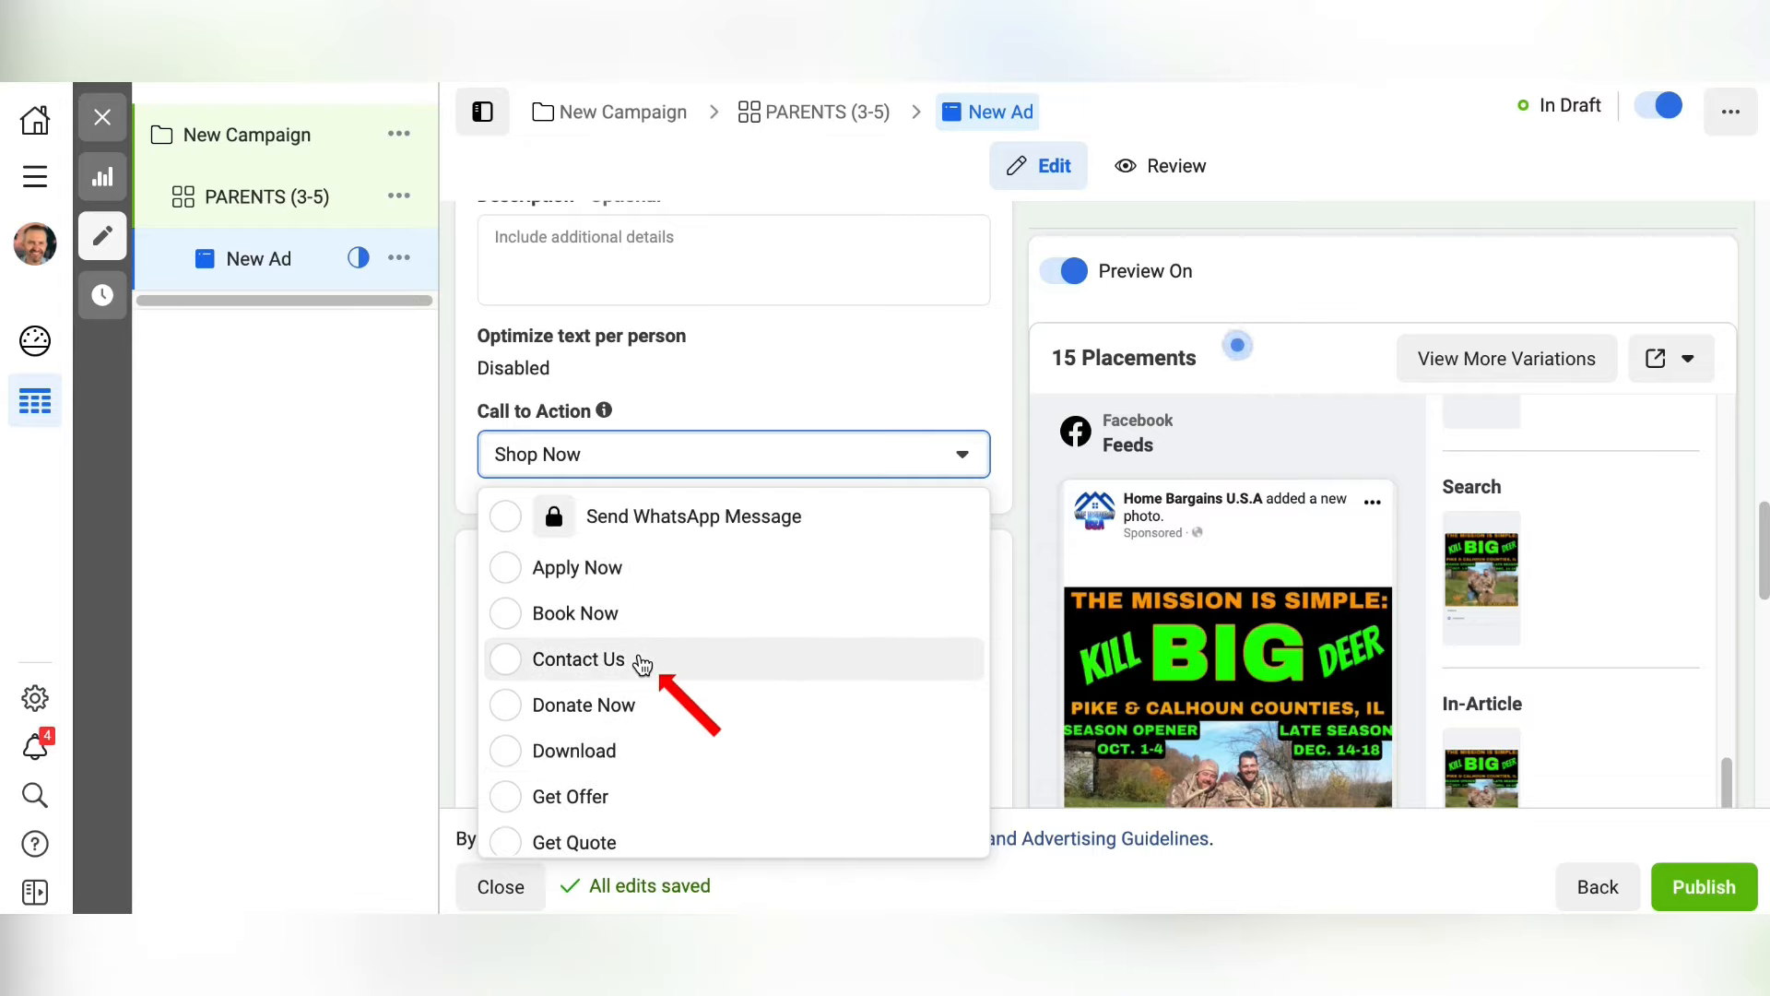
pyautogui.scroll(3, 642, 664)
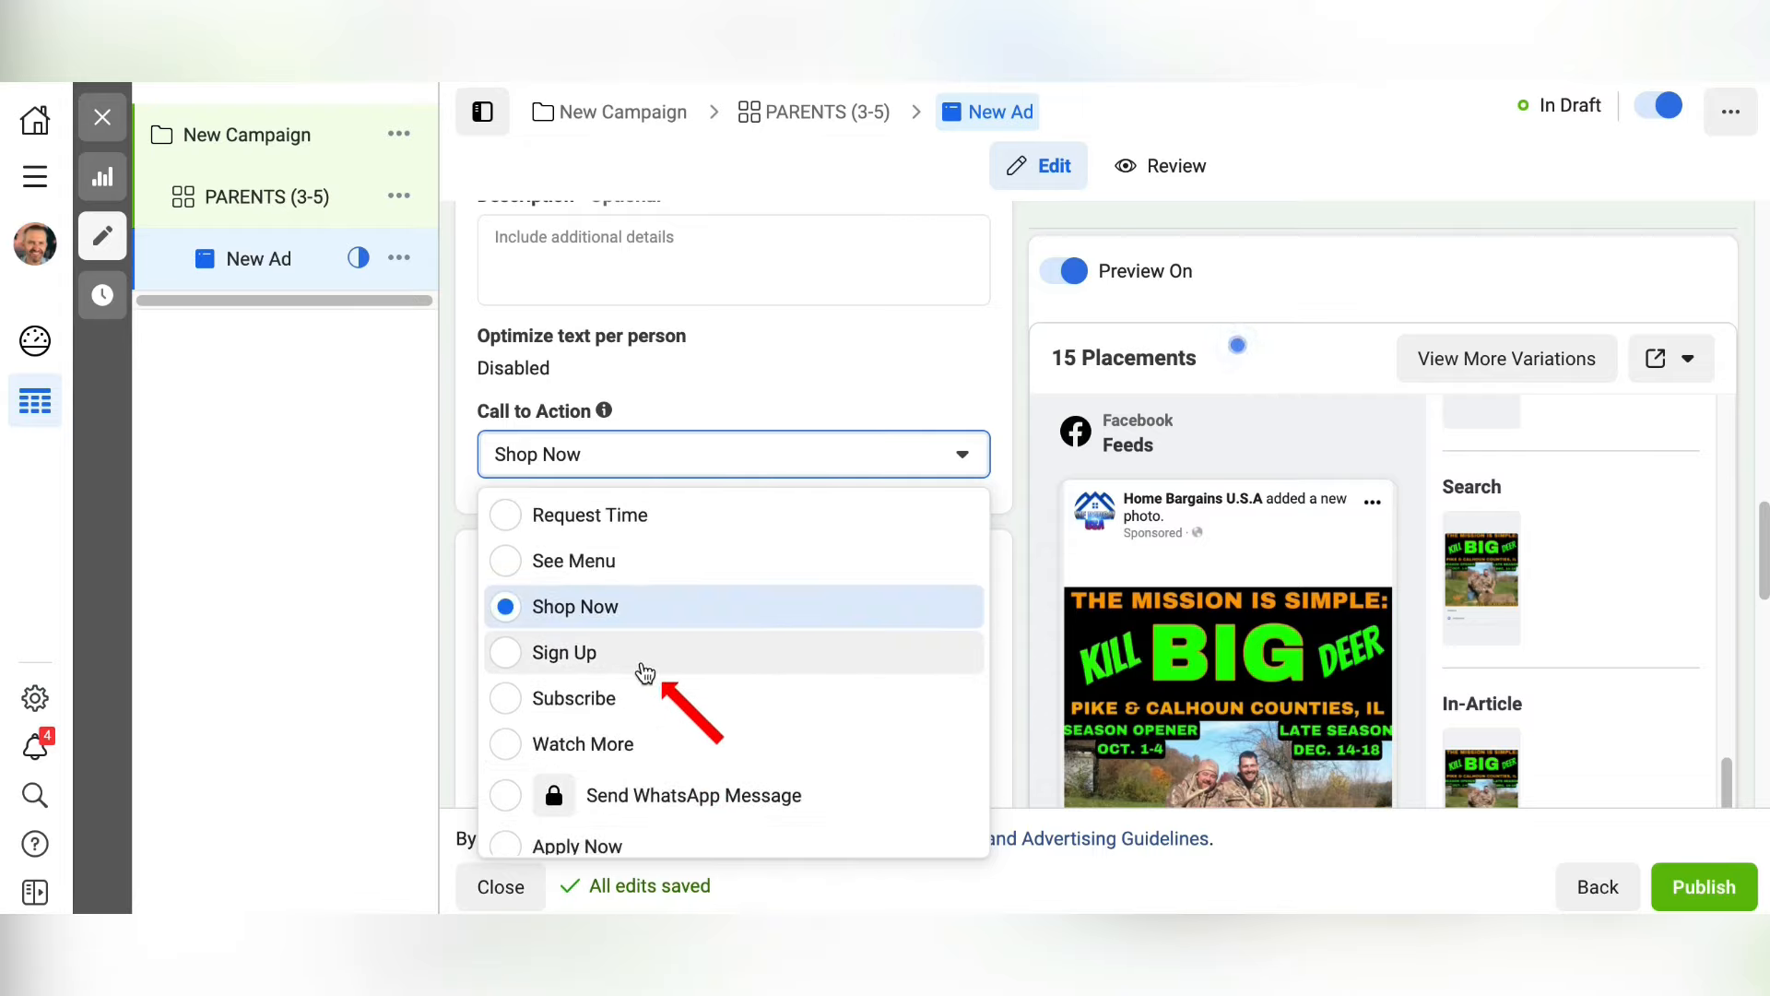
pyautogui.scroll(-1, 661, 675)
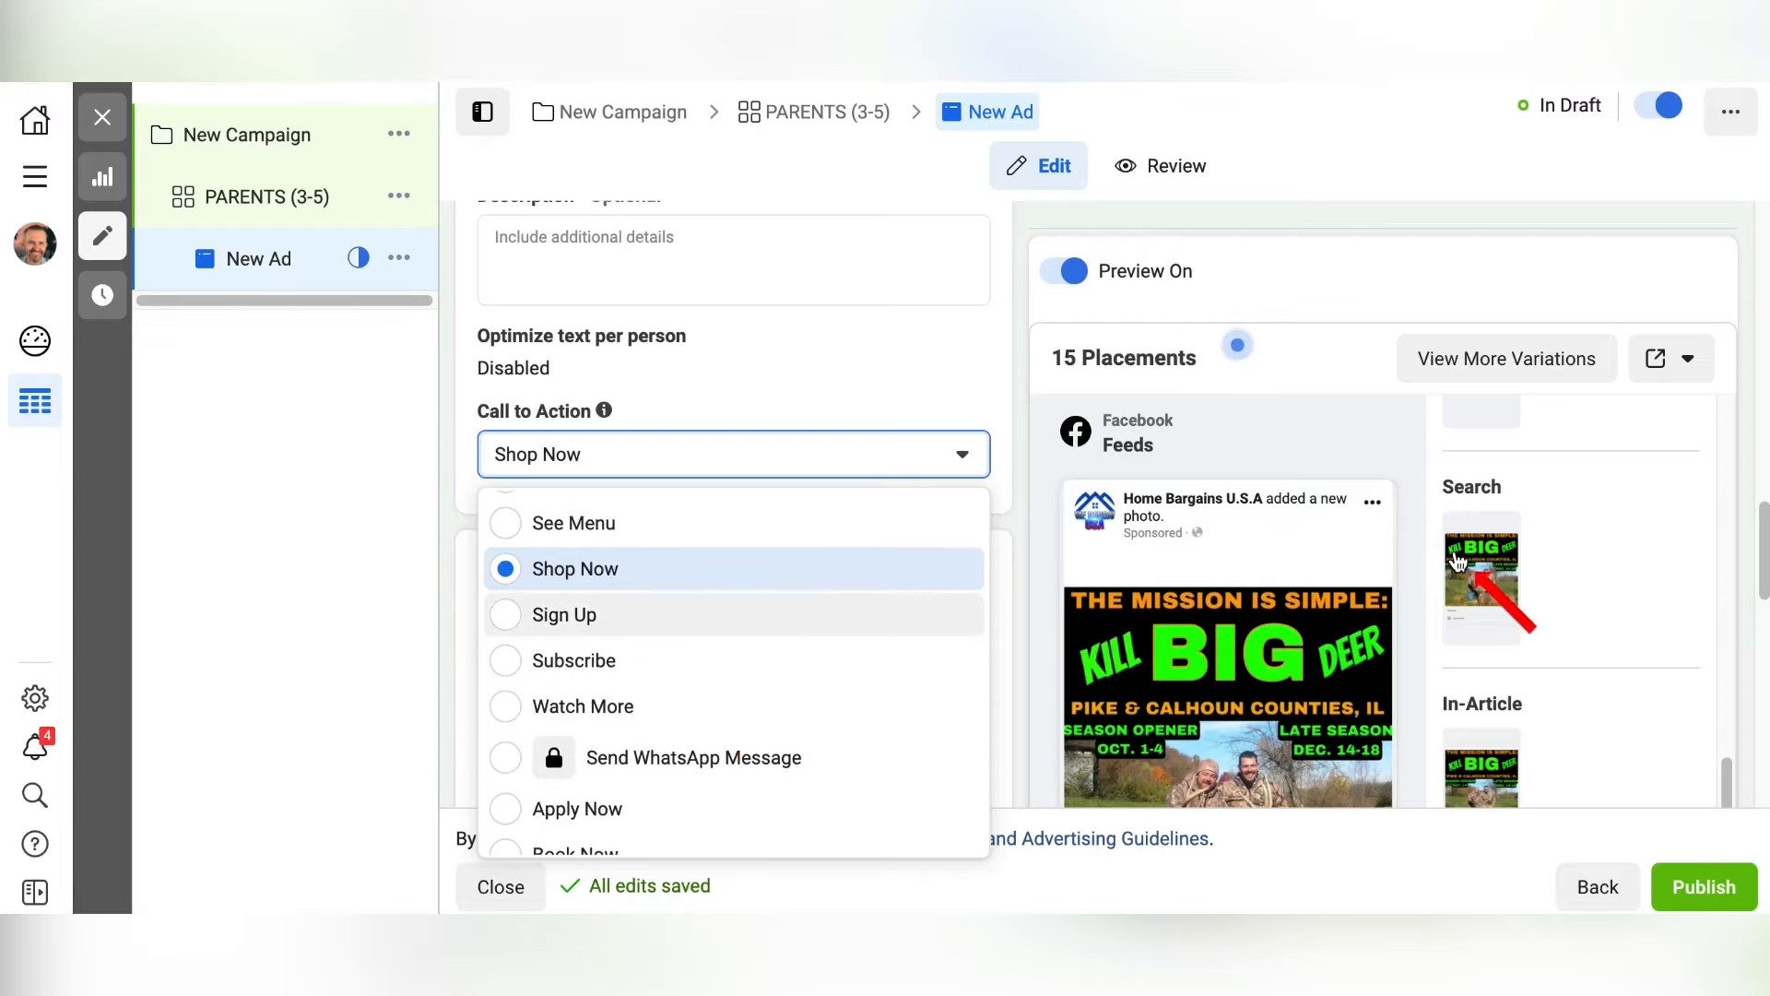
pyautogui.scroll(-5, 1314, 532)
pyautogui.click(1318, 557)
# Examine the Website URL, Display link and other destination options, the Tracking settings, and the ad's placement previews.
pyautogui.scroll(-2, 787, 582)
pyautogui.click(786, 581)
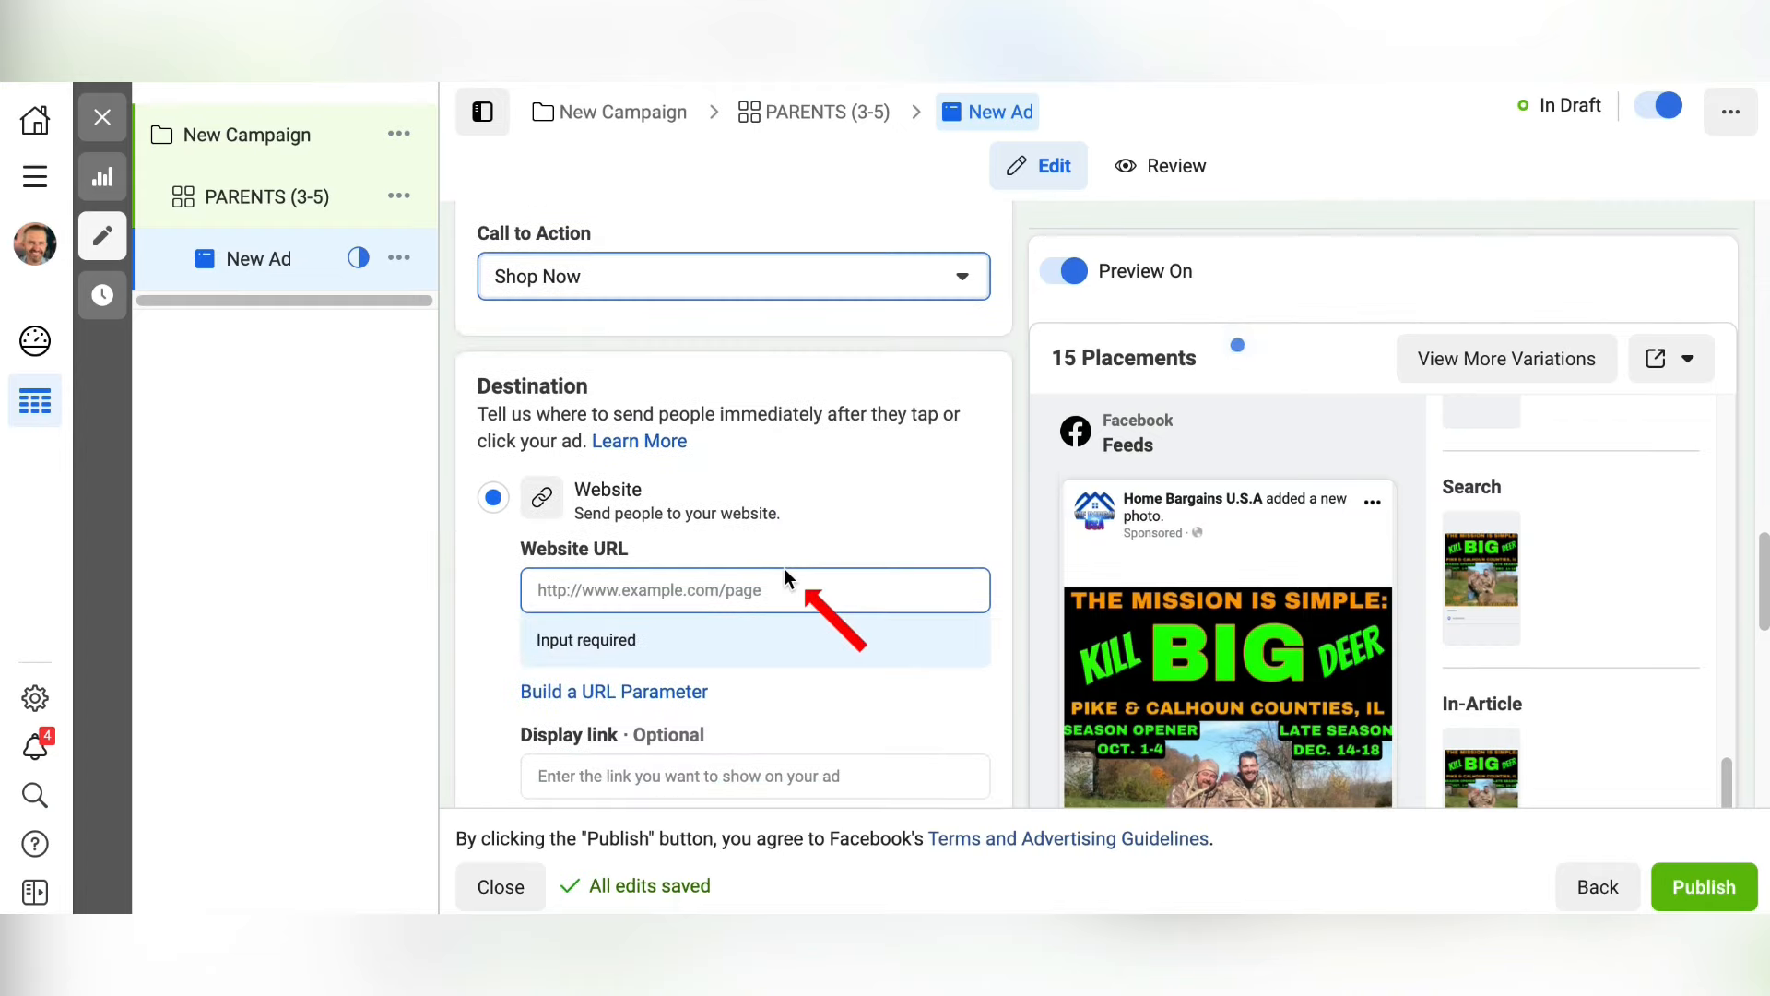
pyautogui.scroll(-2, 785, 581)
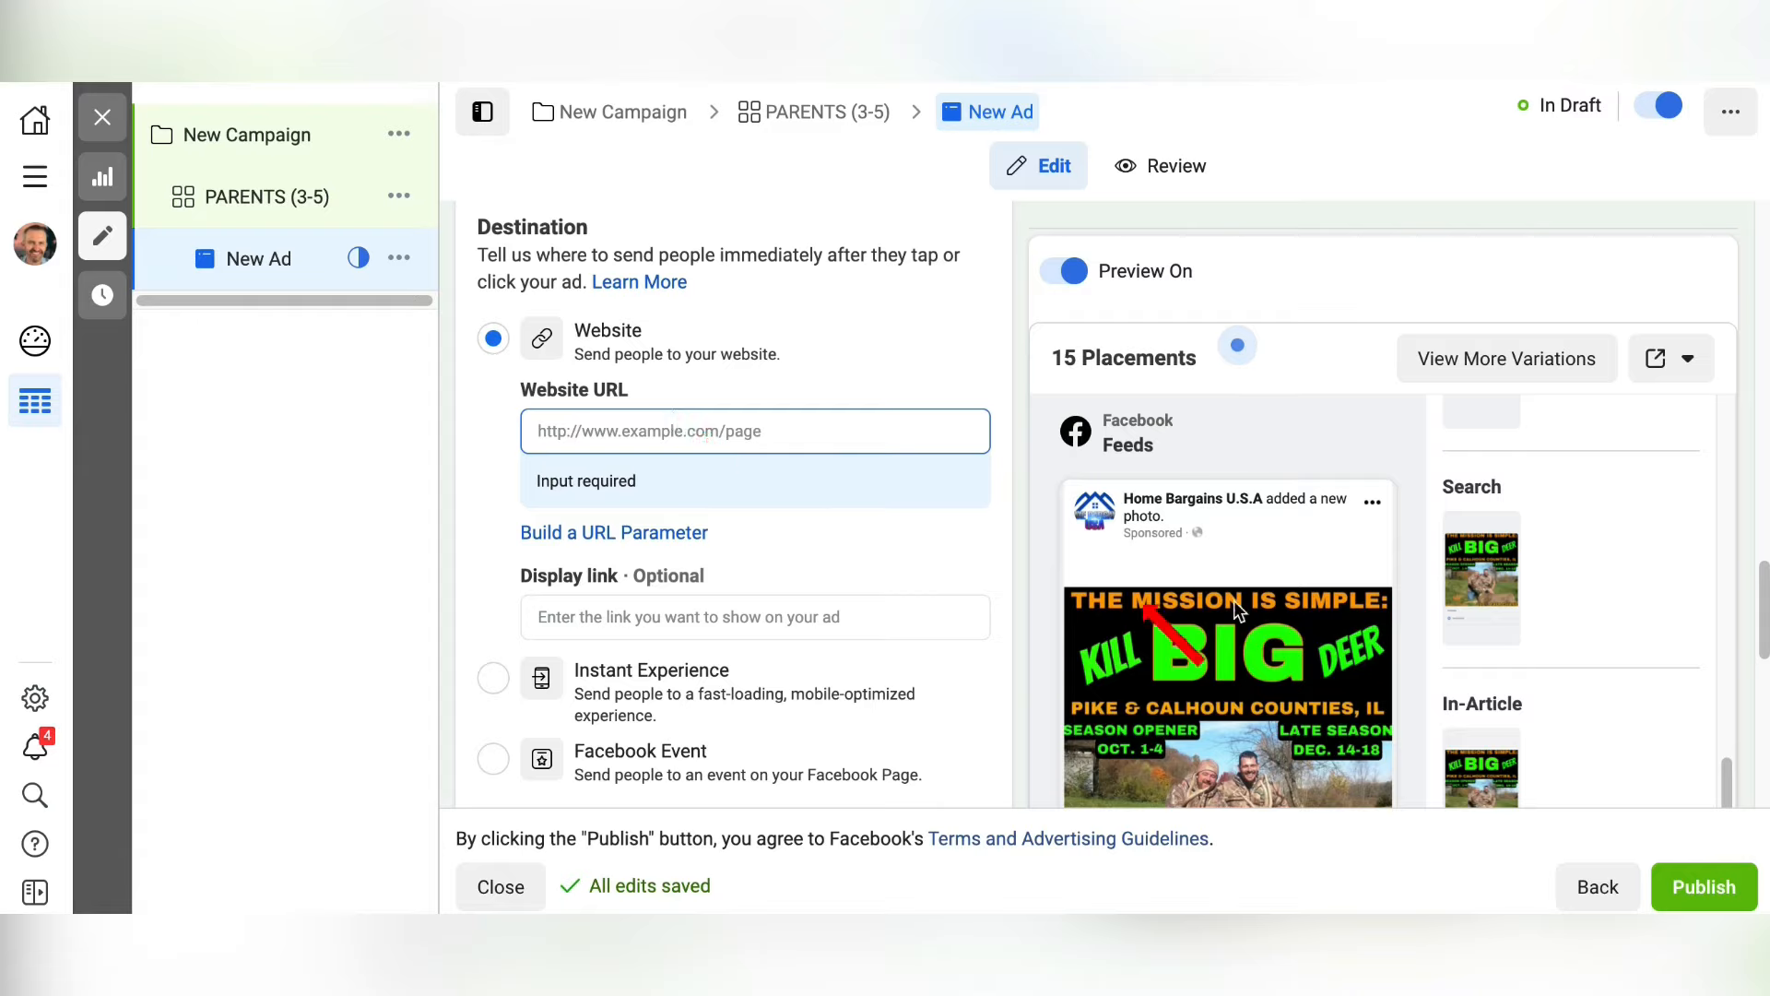
pyautogui.scroll(-4, 1468, 555)
pyautogui.scroll(3, 1446, 576)
pyautogui.scroll(3, 715, 638)
pyautogui.scroll(2, 715, 637)
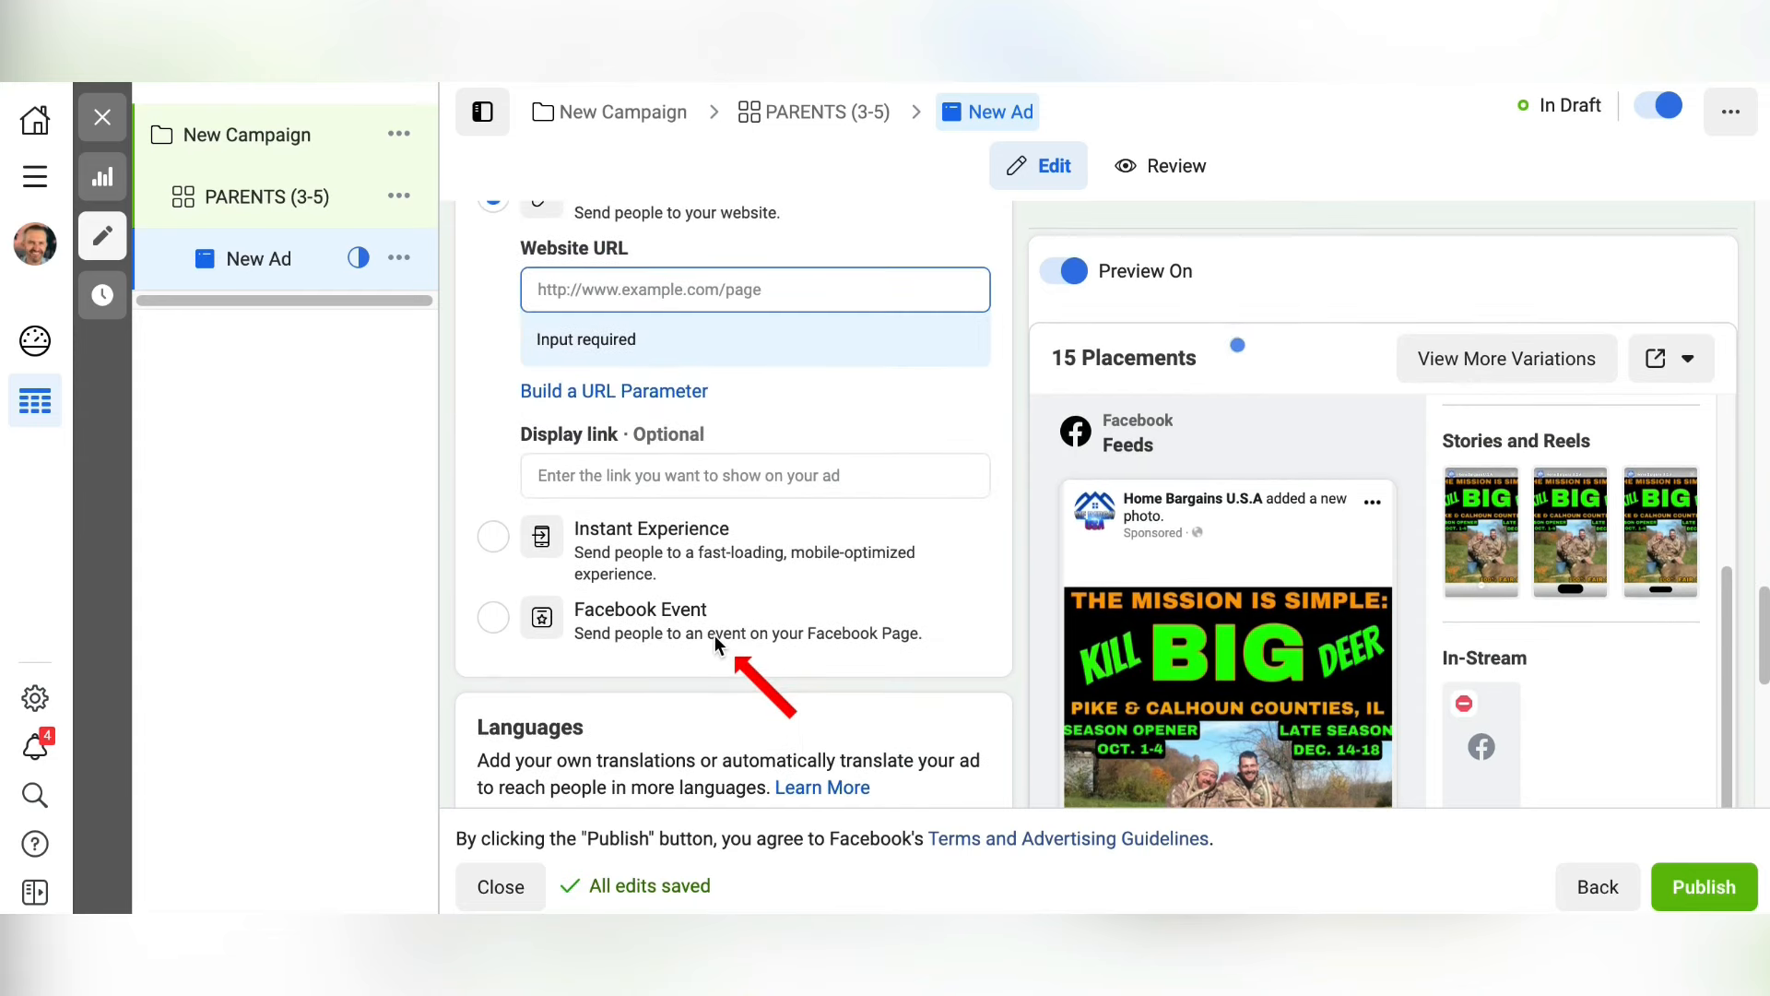
pyautogui.scroll(3, 715, 638)
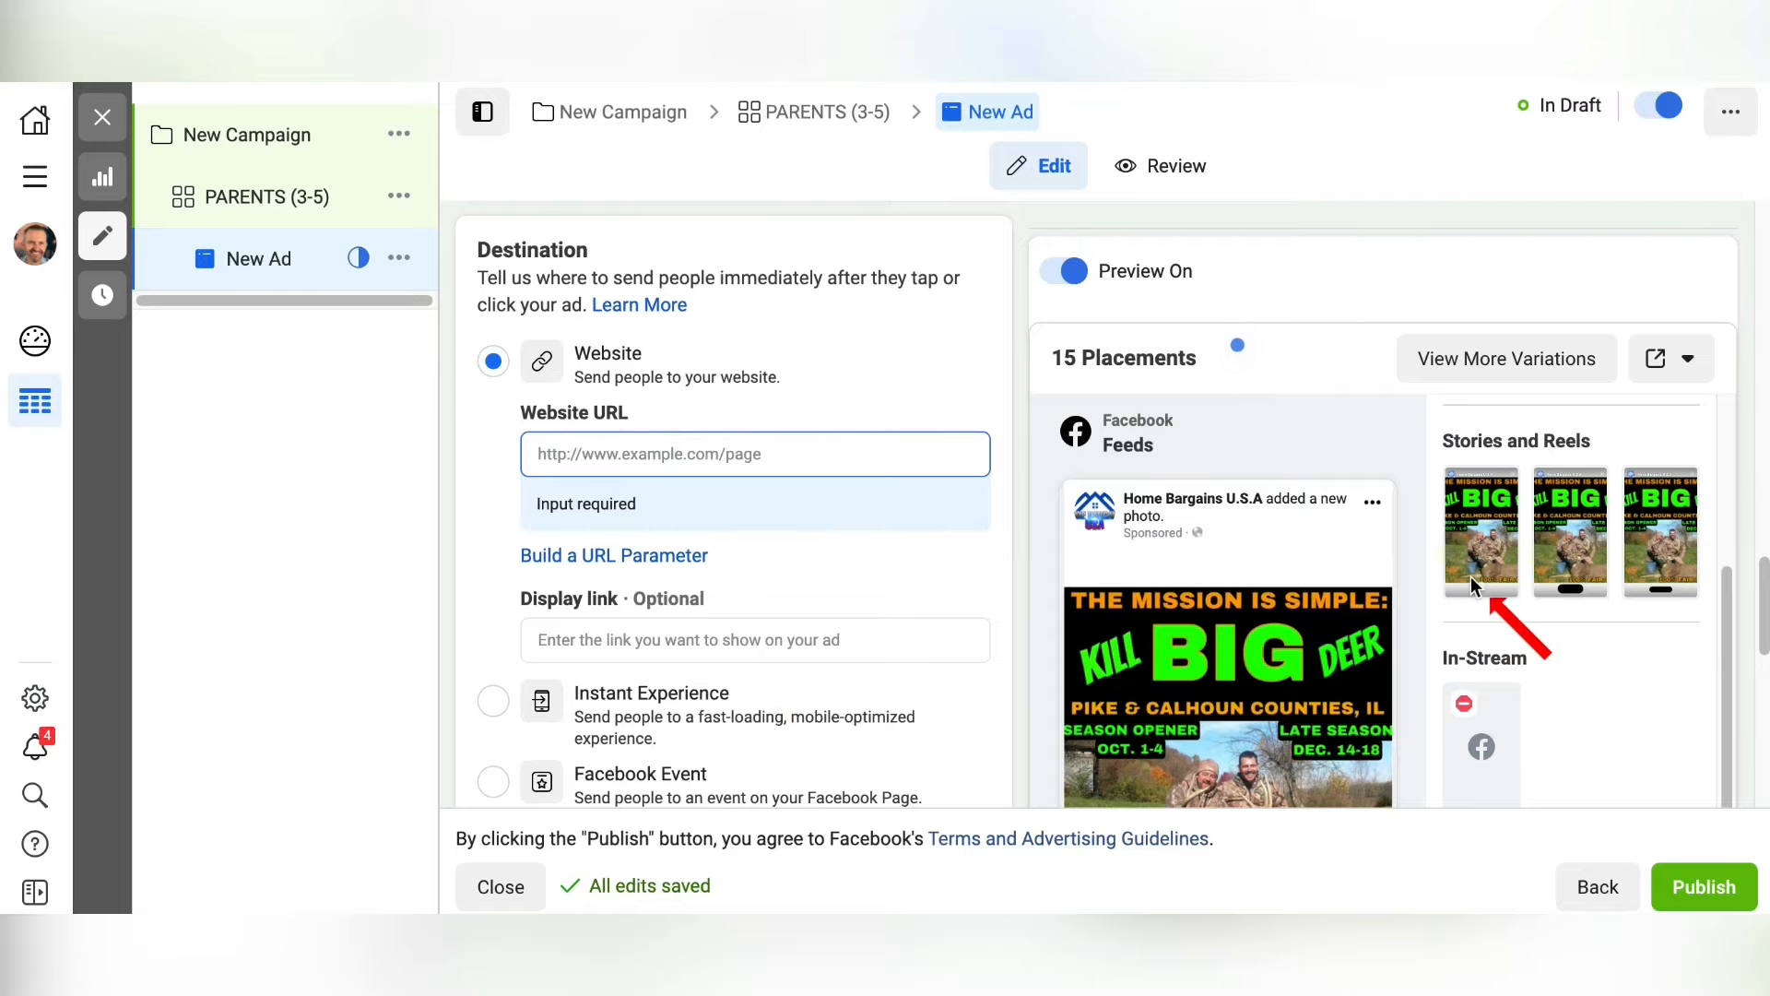
pyautogui.scroll(-3, 1471, 577)
pyautogui.scroll(-6, 1311, 646)
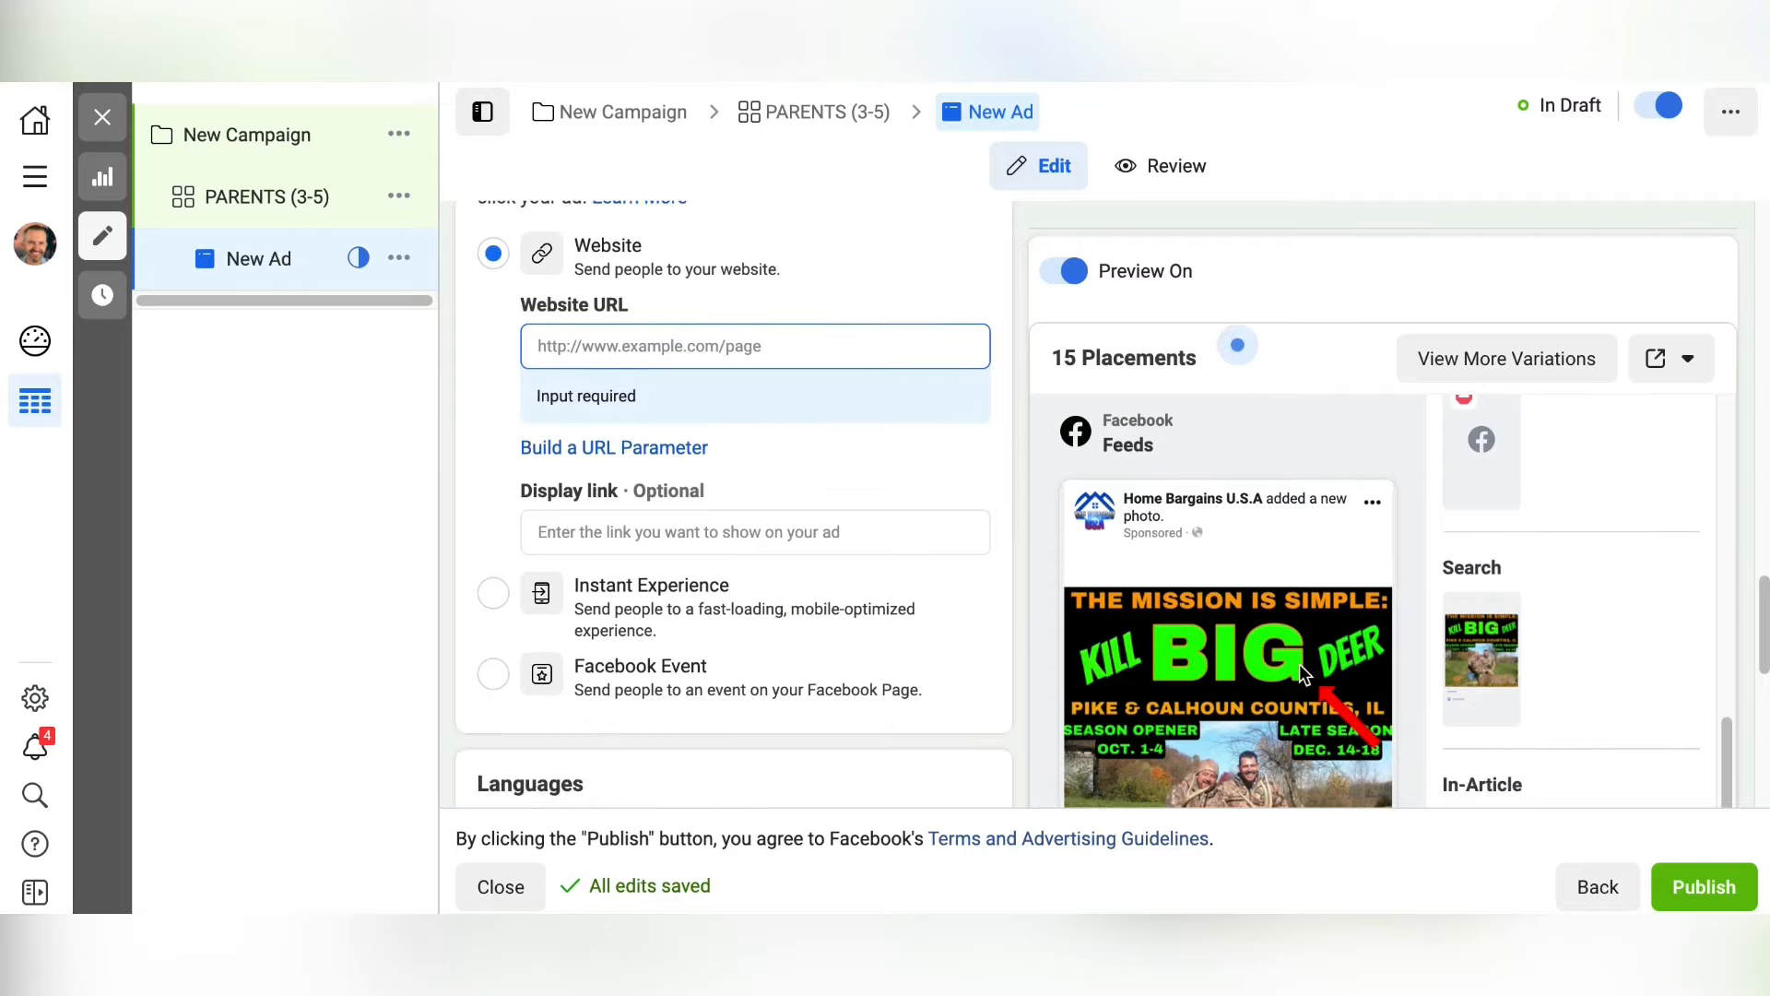
pyautogui.scroll(-1, 1300, 692)
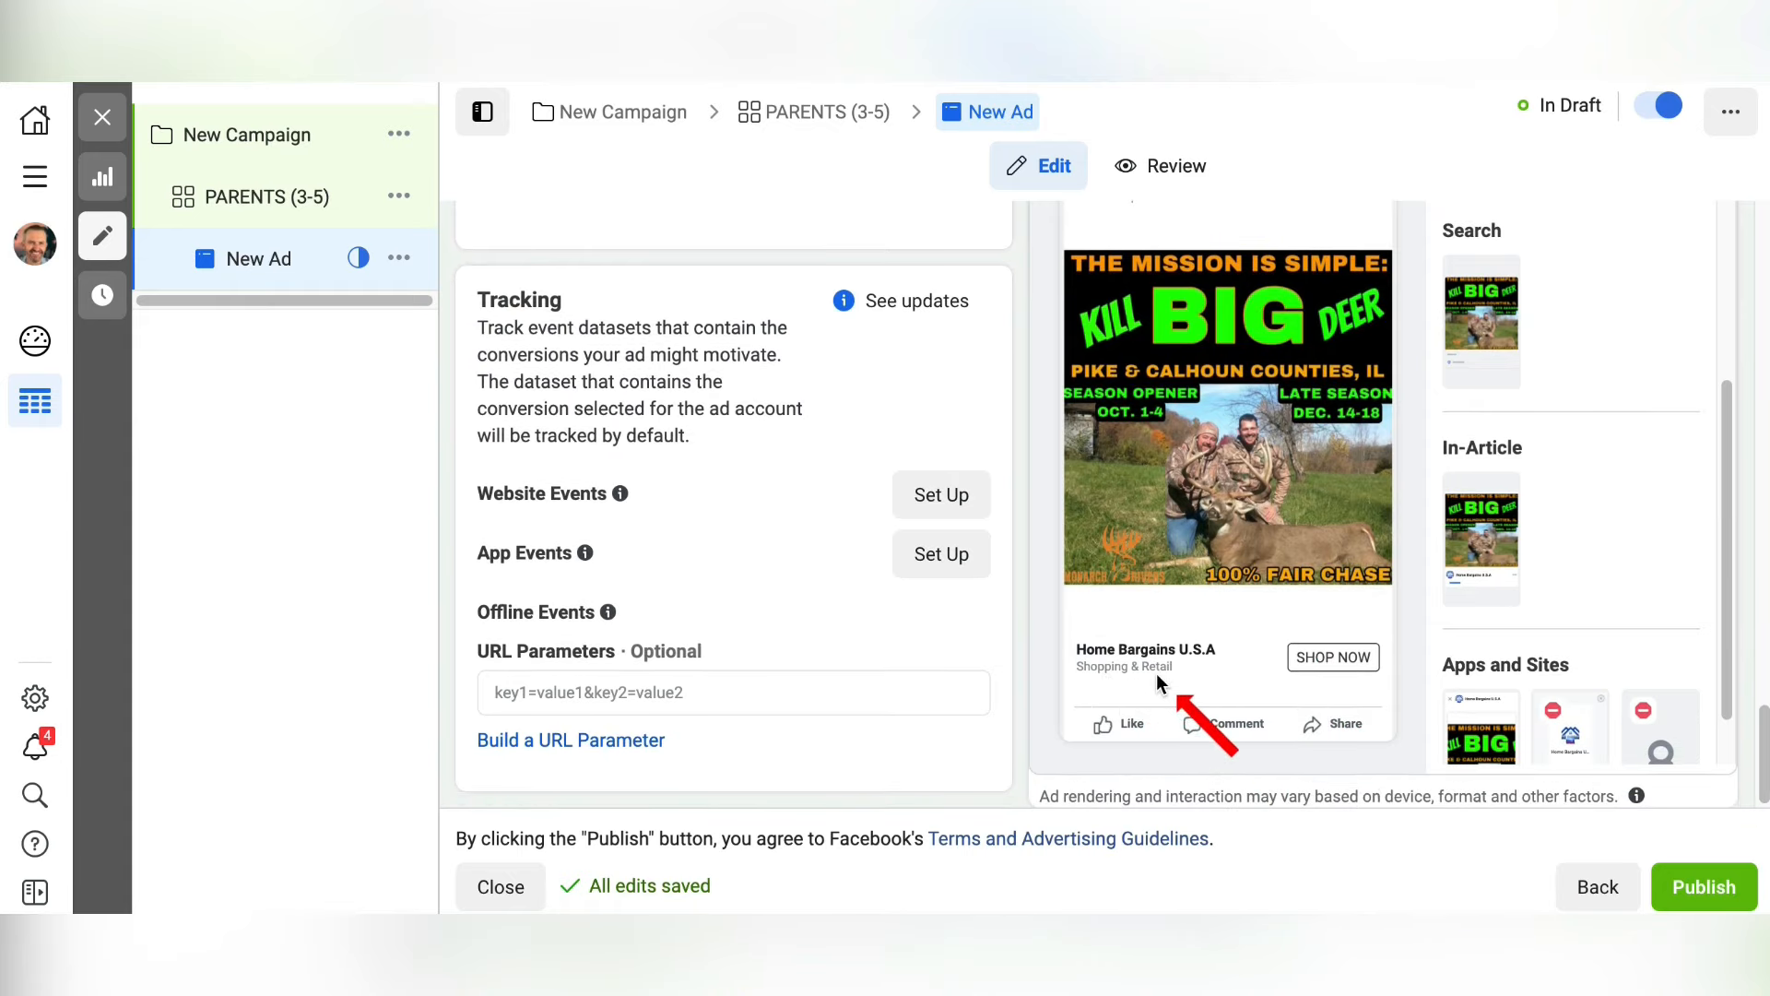
pyautogui.scroll(4, 615, 649)
pyautogui.scroll(3, 615, 649)
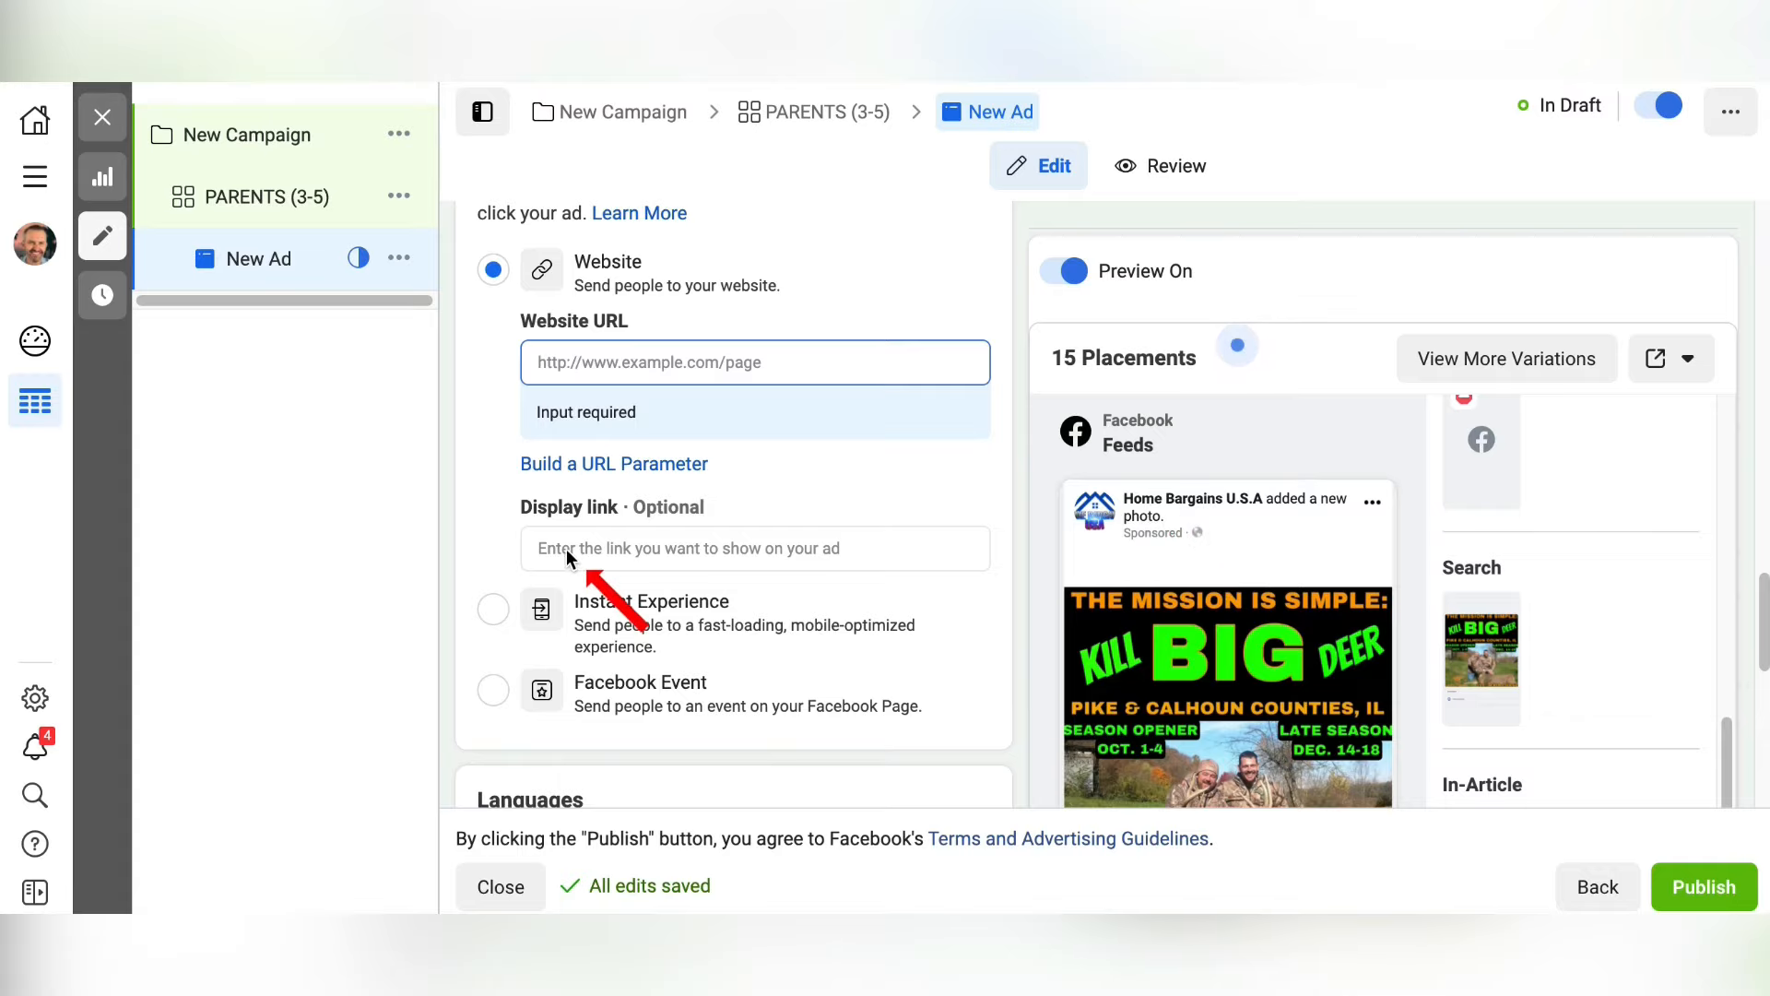
pyautogui.scroll(-10, 569, 557)
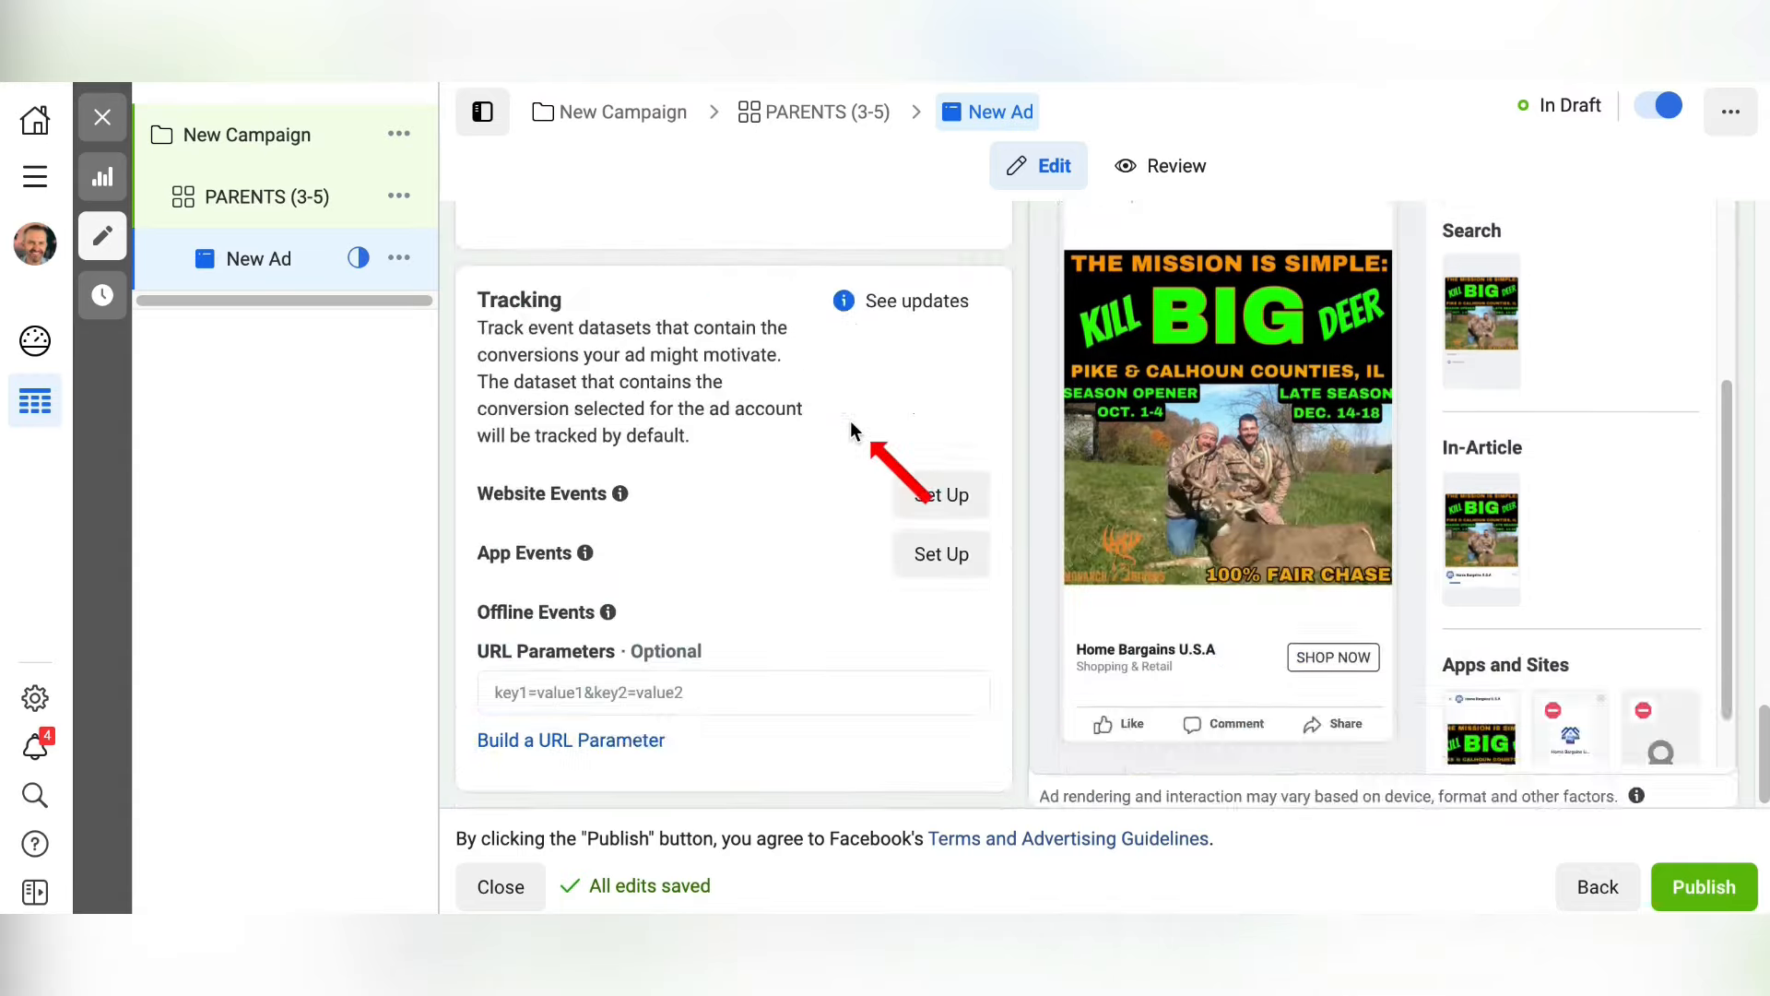
# Enter "💥SUPER COOL TOYS💥 Get amazing toys at low prices!!!" as the ad's primary text.
pyautogui.scroll(15, 851, 420)
pyautogui.scroll(5, 850, 427)
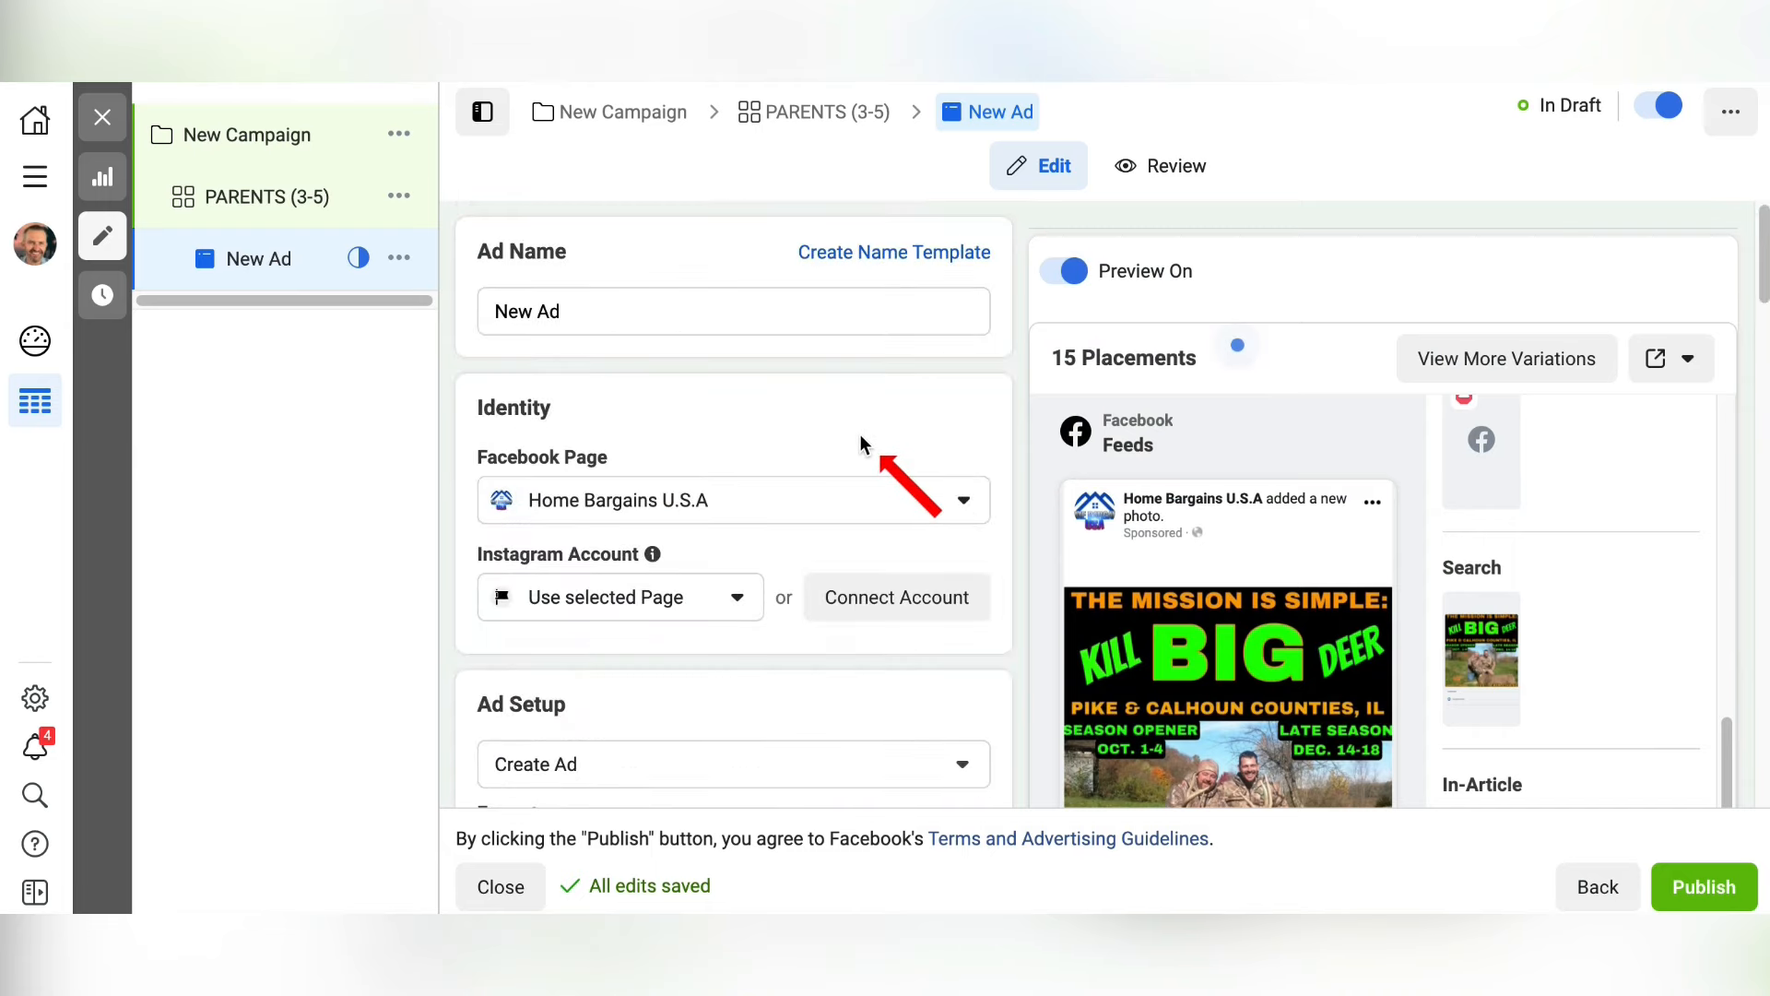
pyautogui.scroll(-1, 1277, 474)
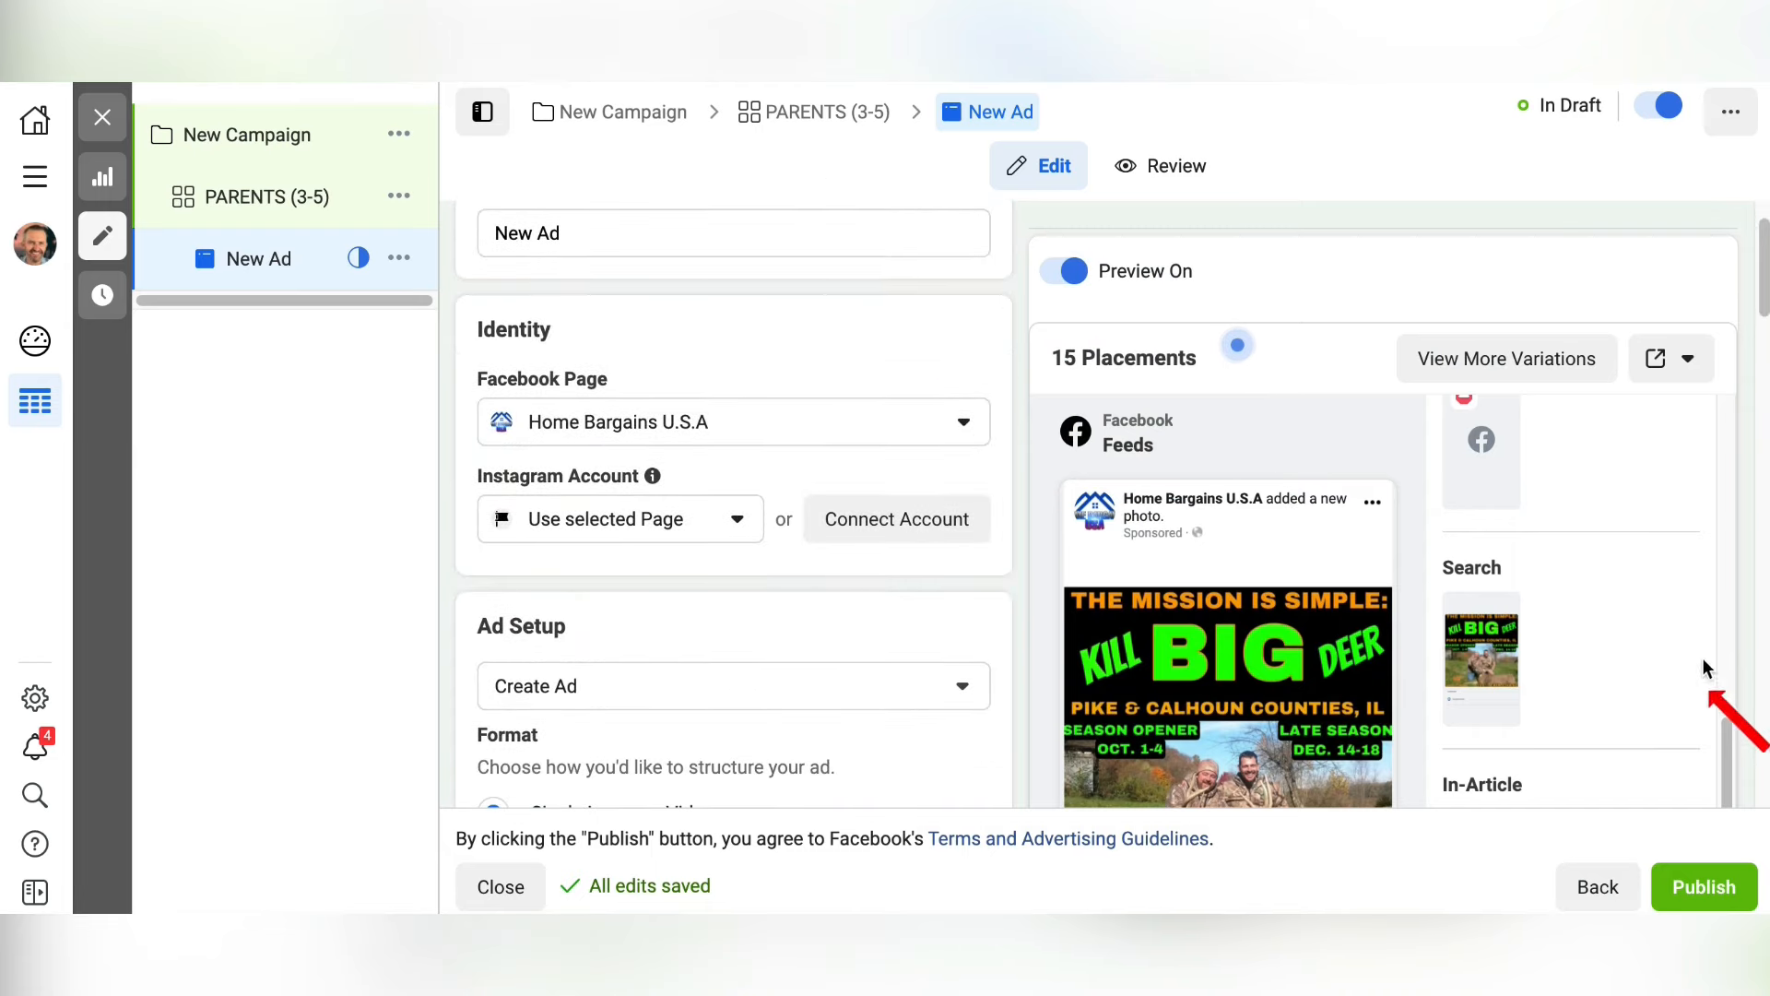
pyautogui.scroll(-1, 1653, 663)
pyautogui.scroll(-1, 1295, 640)
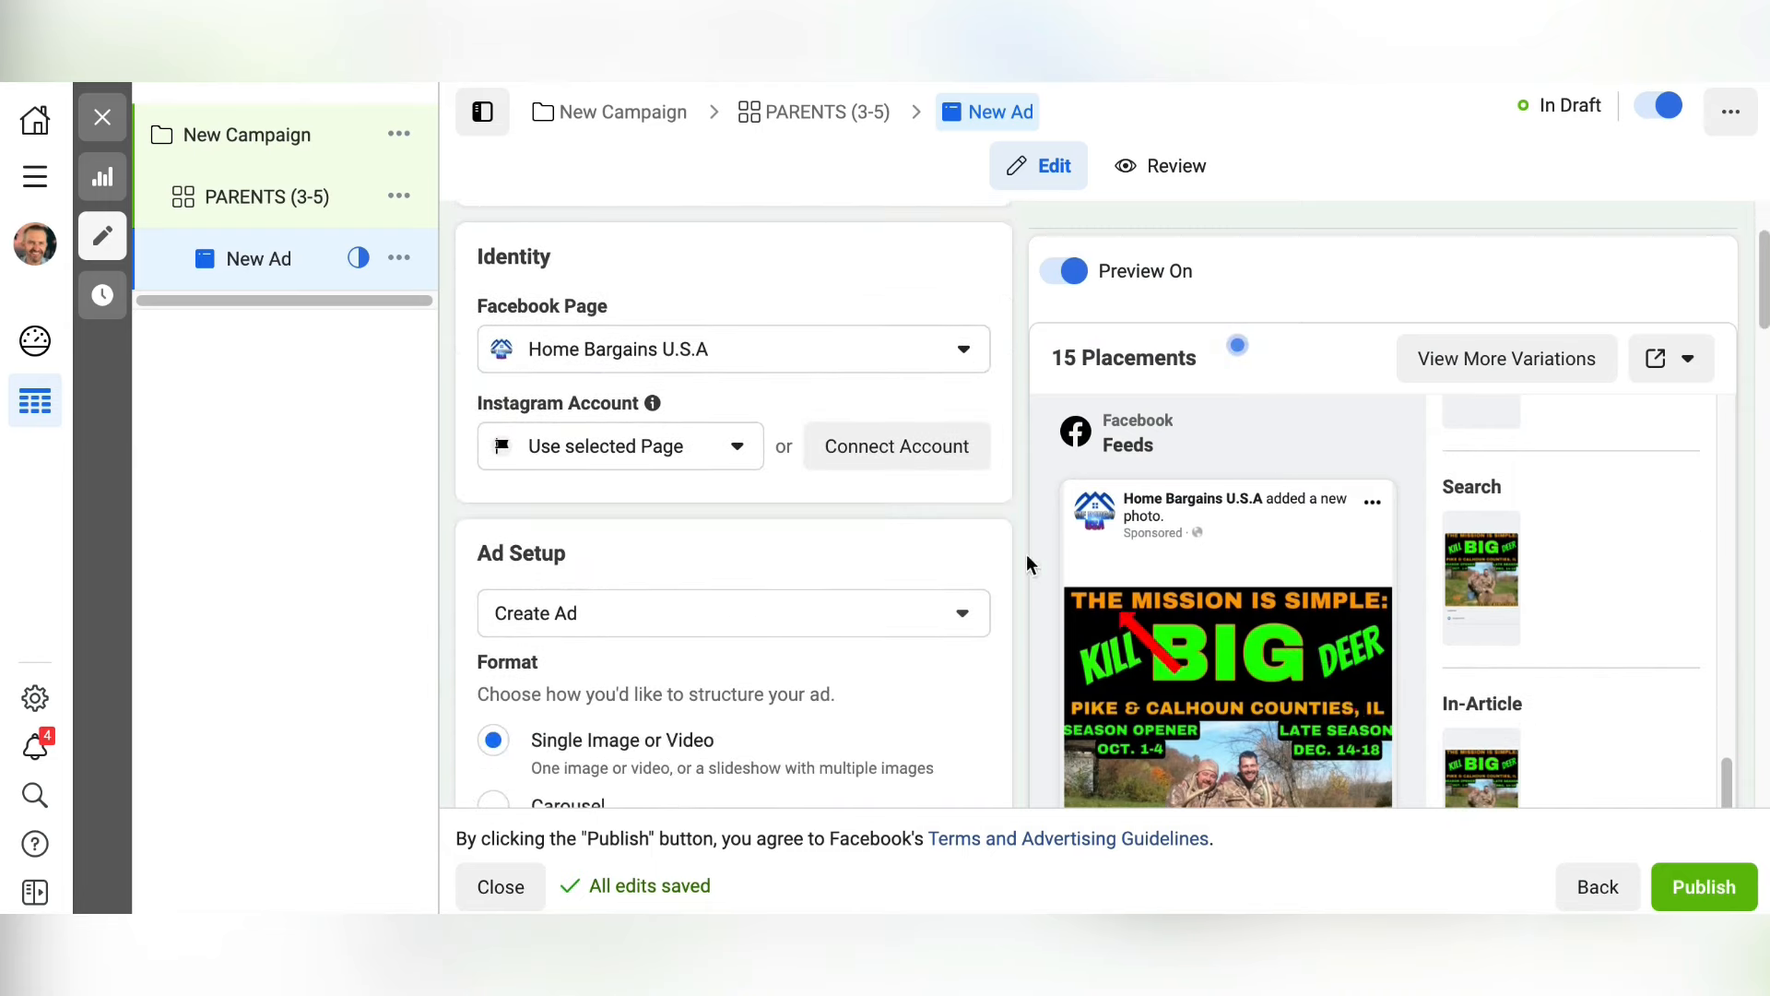
pyautogui.scroll(-12, 705, 552)
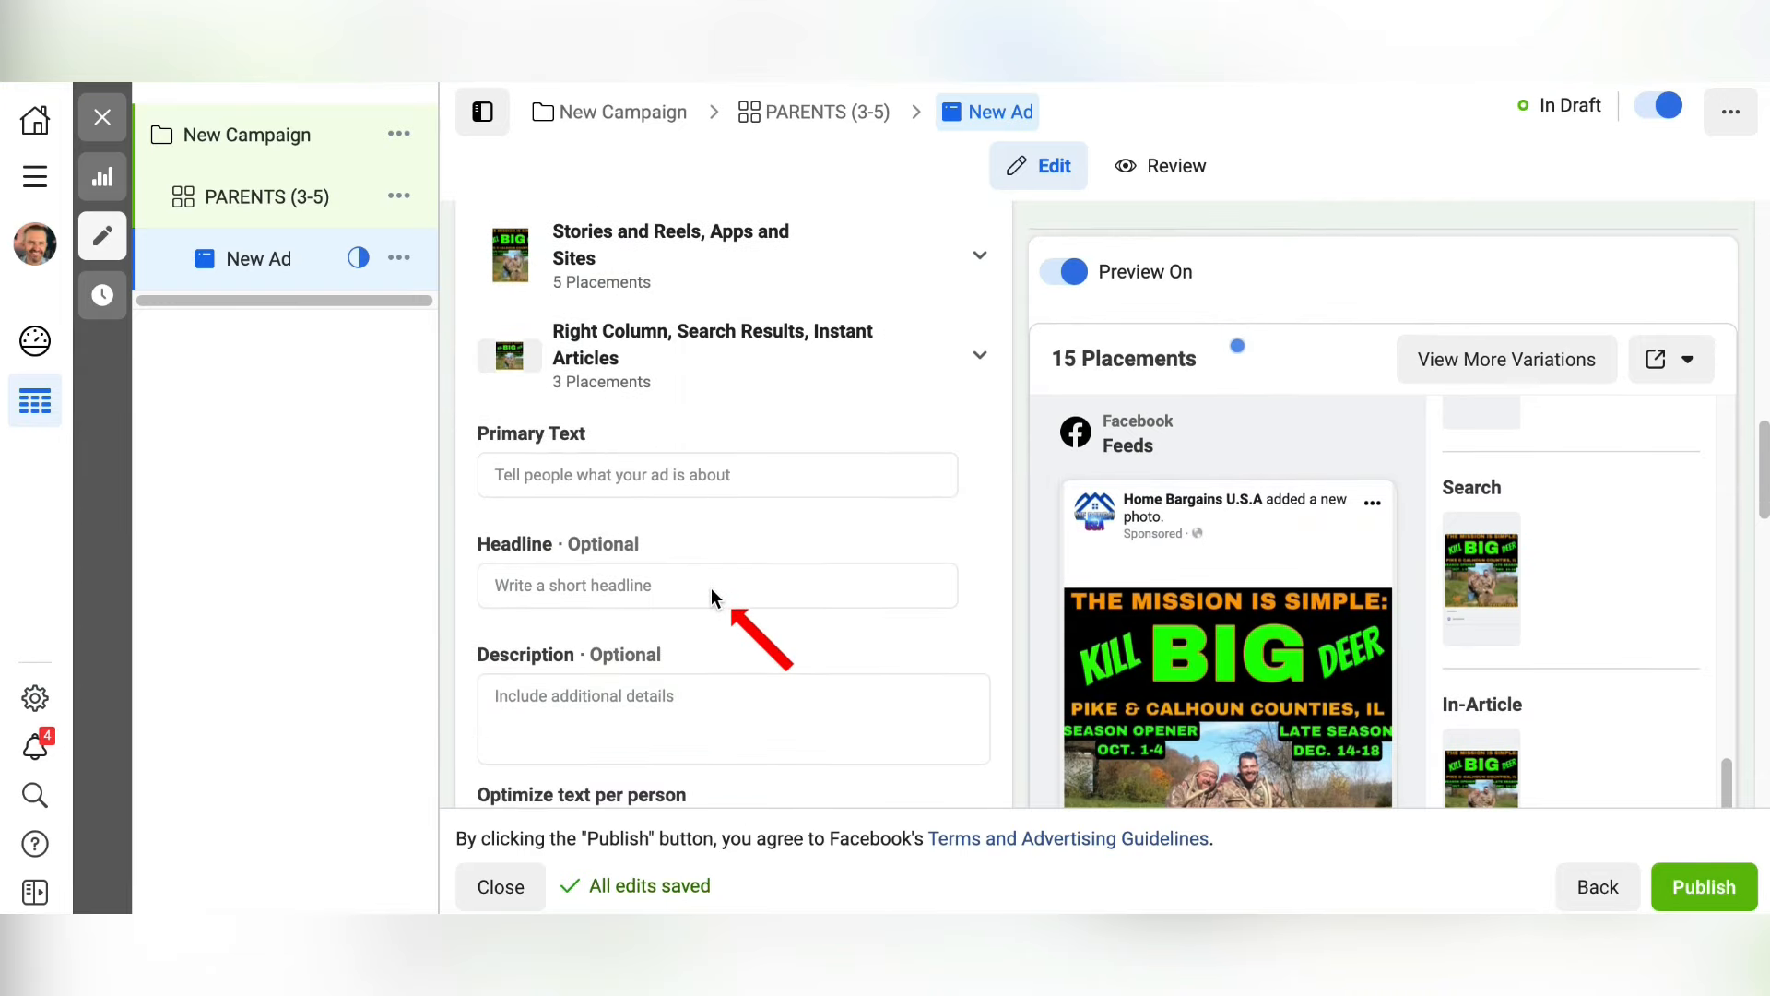
pyautogui.click(599, 477)
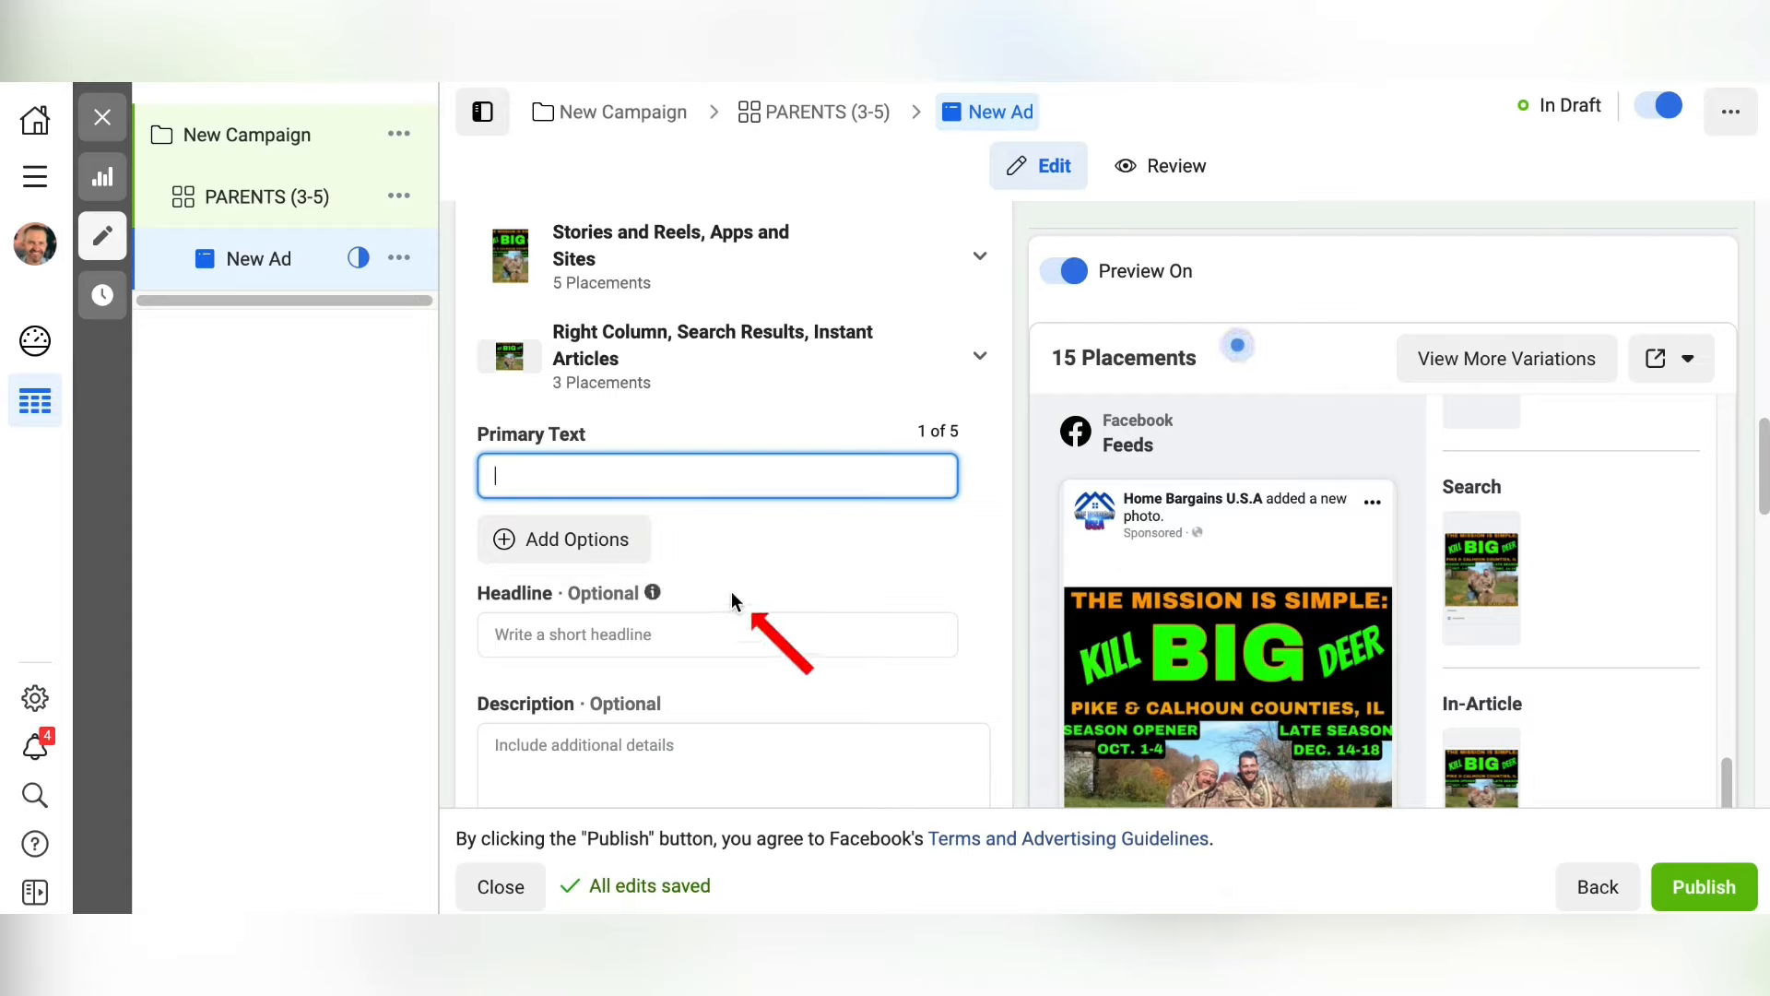
pyautogui.write('💥SUPER COOL TOYS💥 Get amazing toys at low prices!!!')
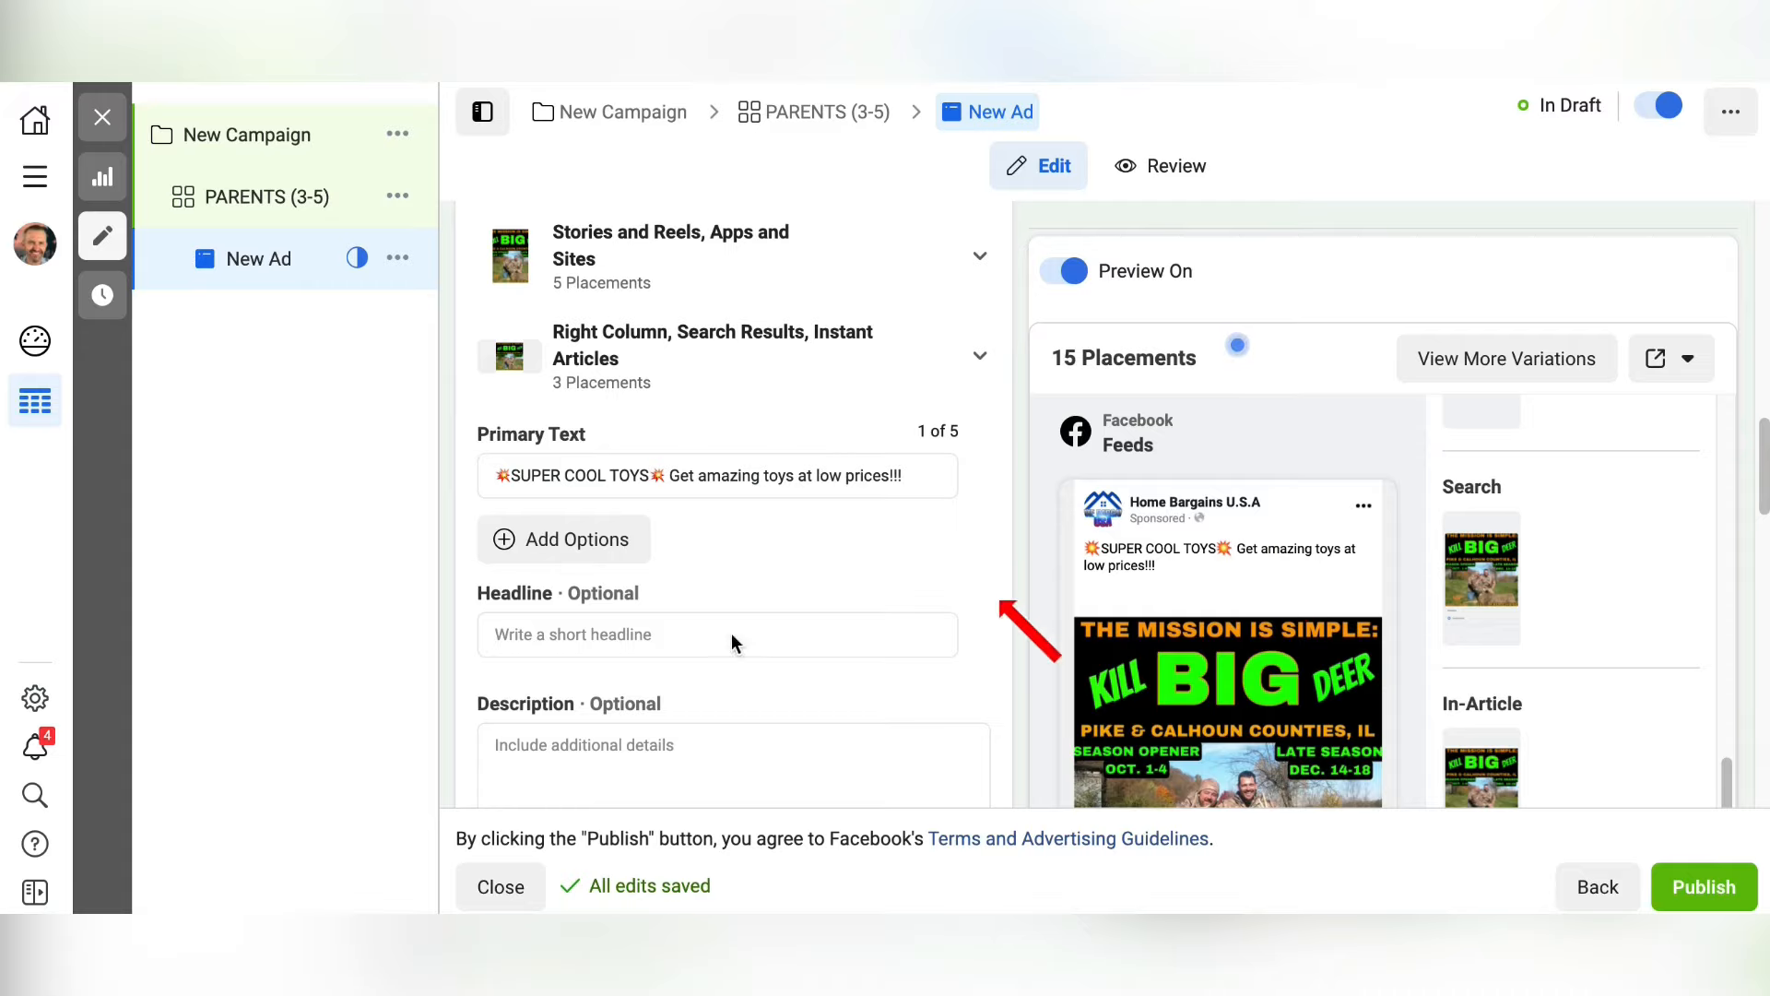
# Set the ad's headline to "50% OFF TODAY ONLY!!!" and check the Facebook feed preview.
pyautogui.scroll(-12, 1412, 579)
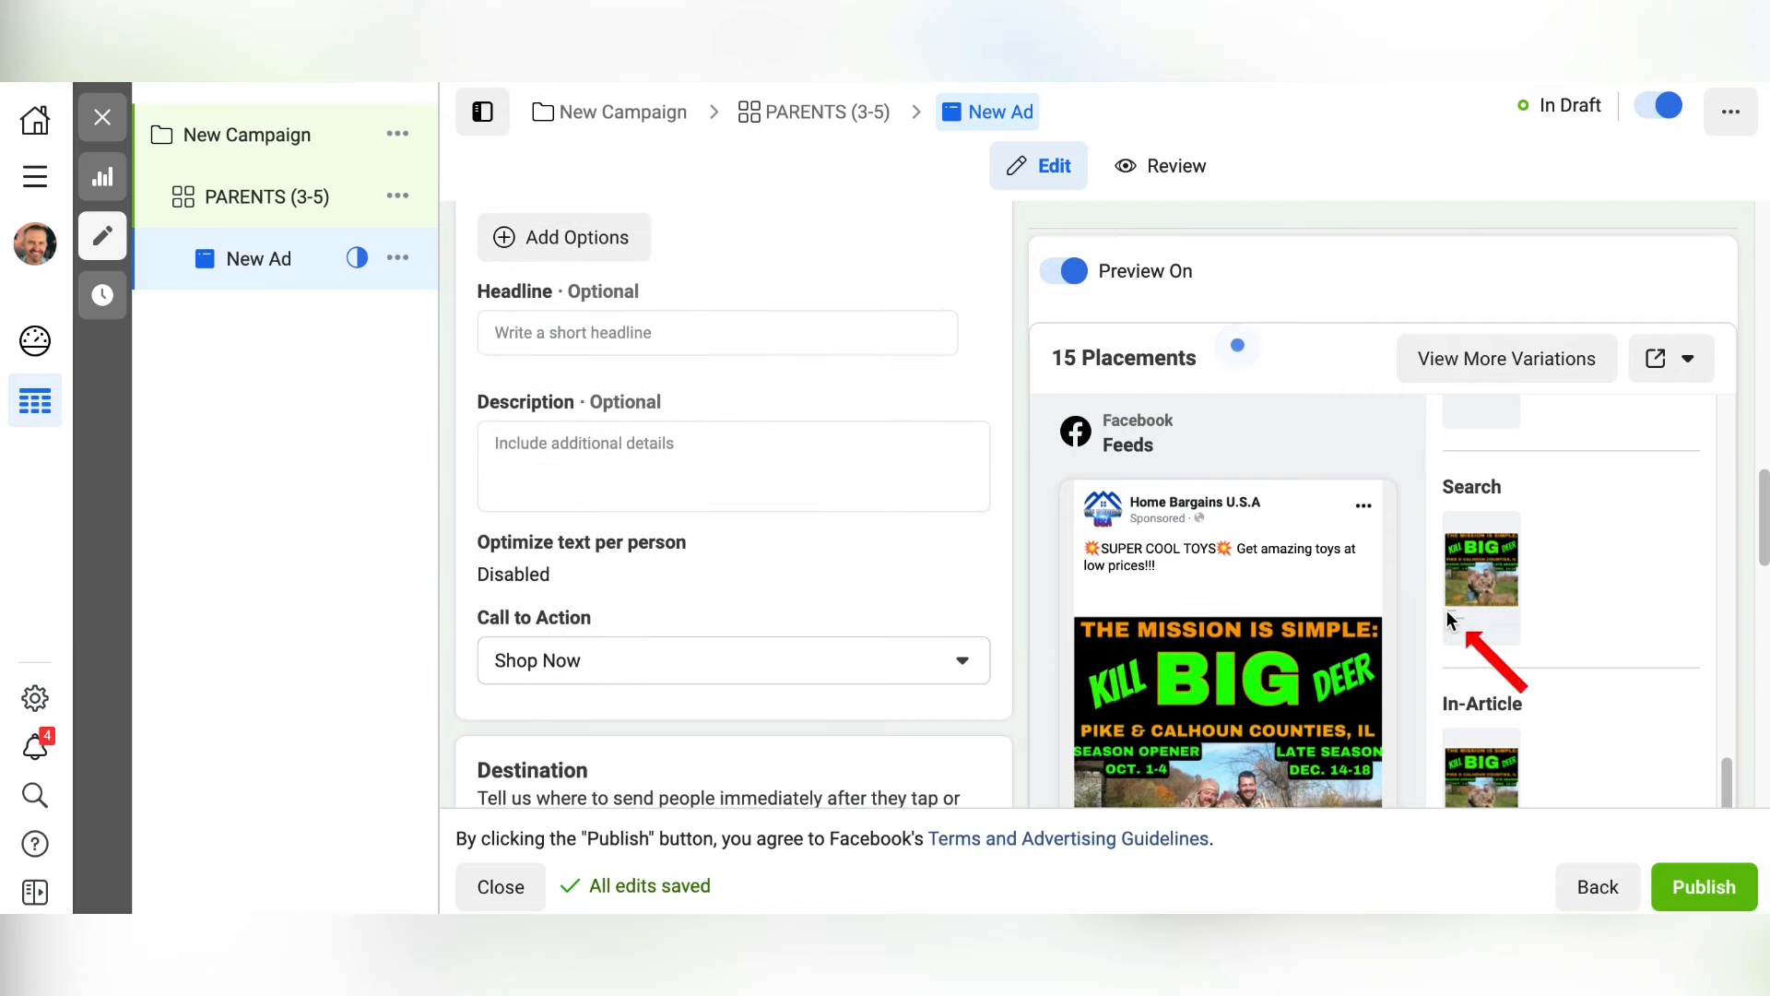
pyautogui.scroll(-5, 1552, 668)
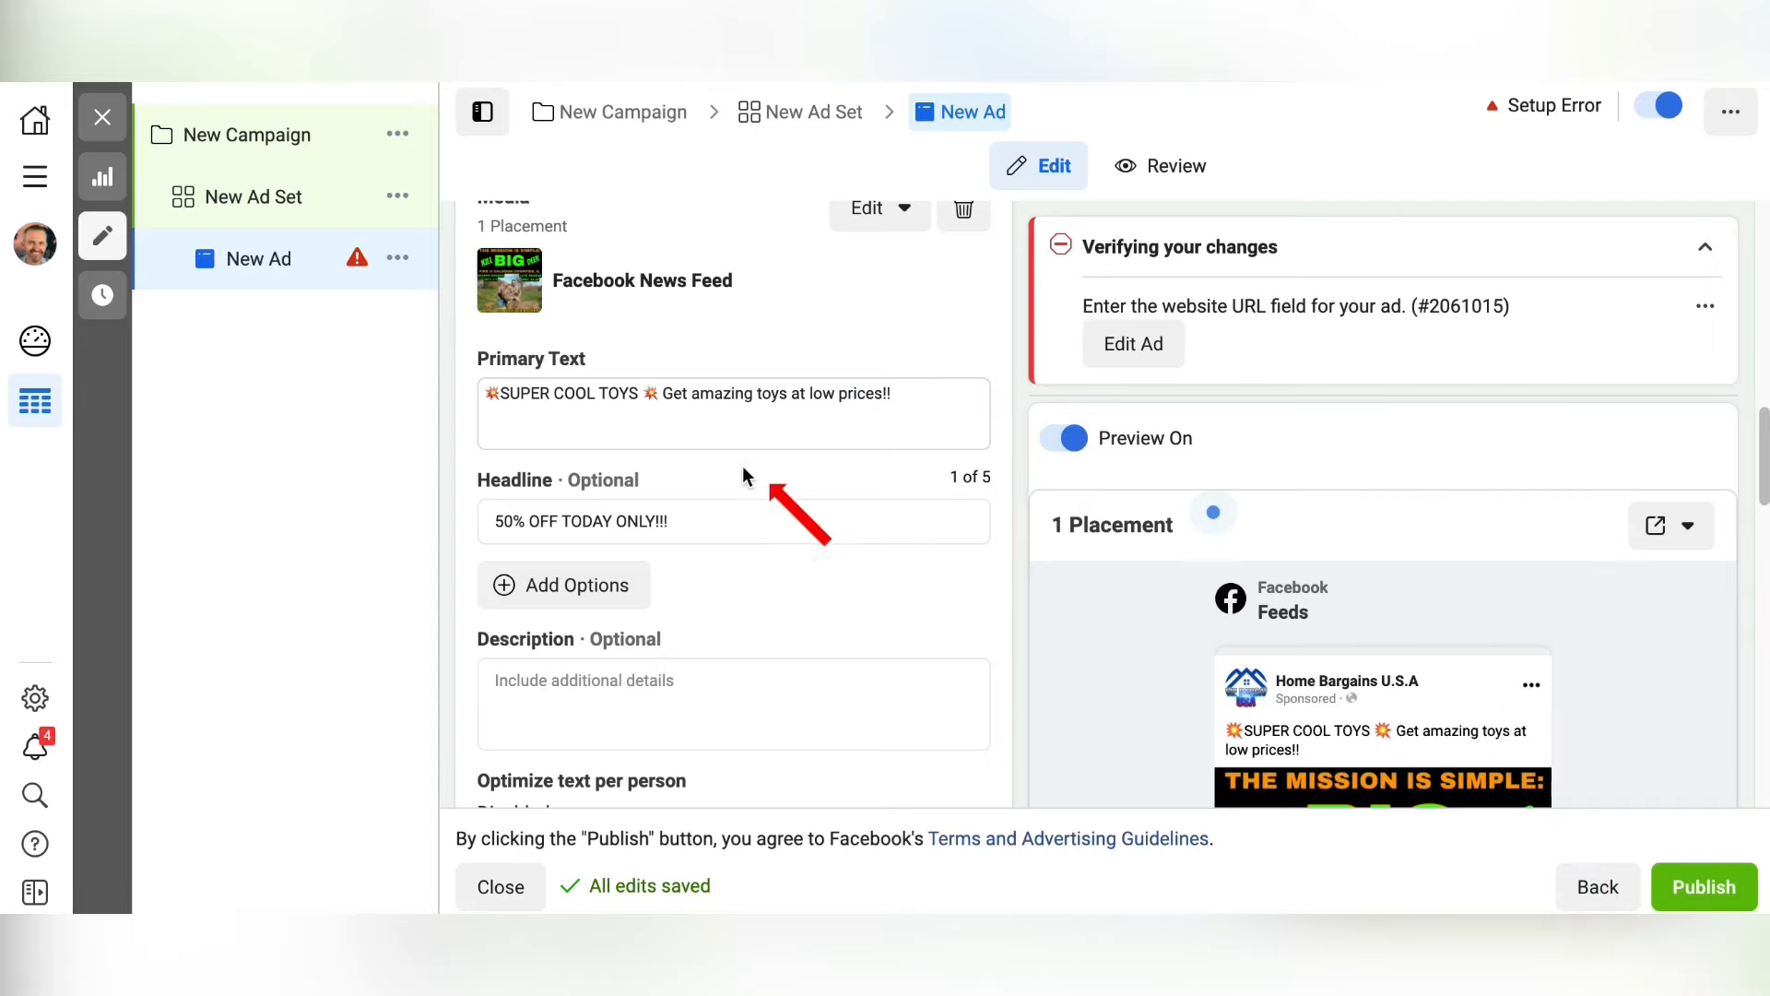
pyautogui.scroll(-10, 1482, 669)
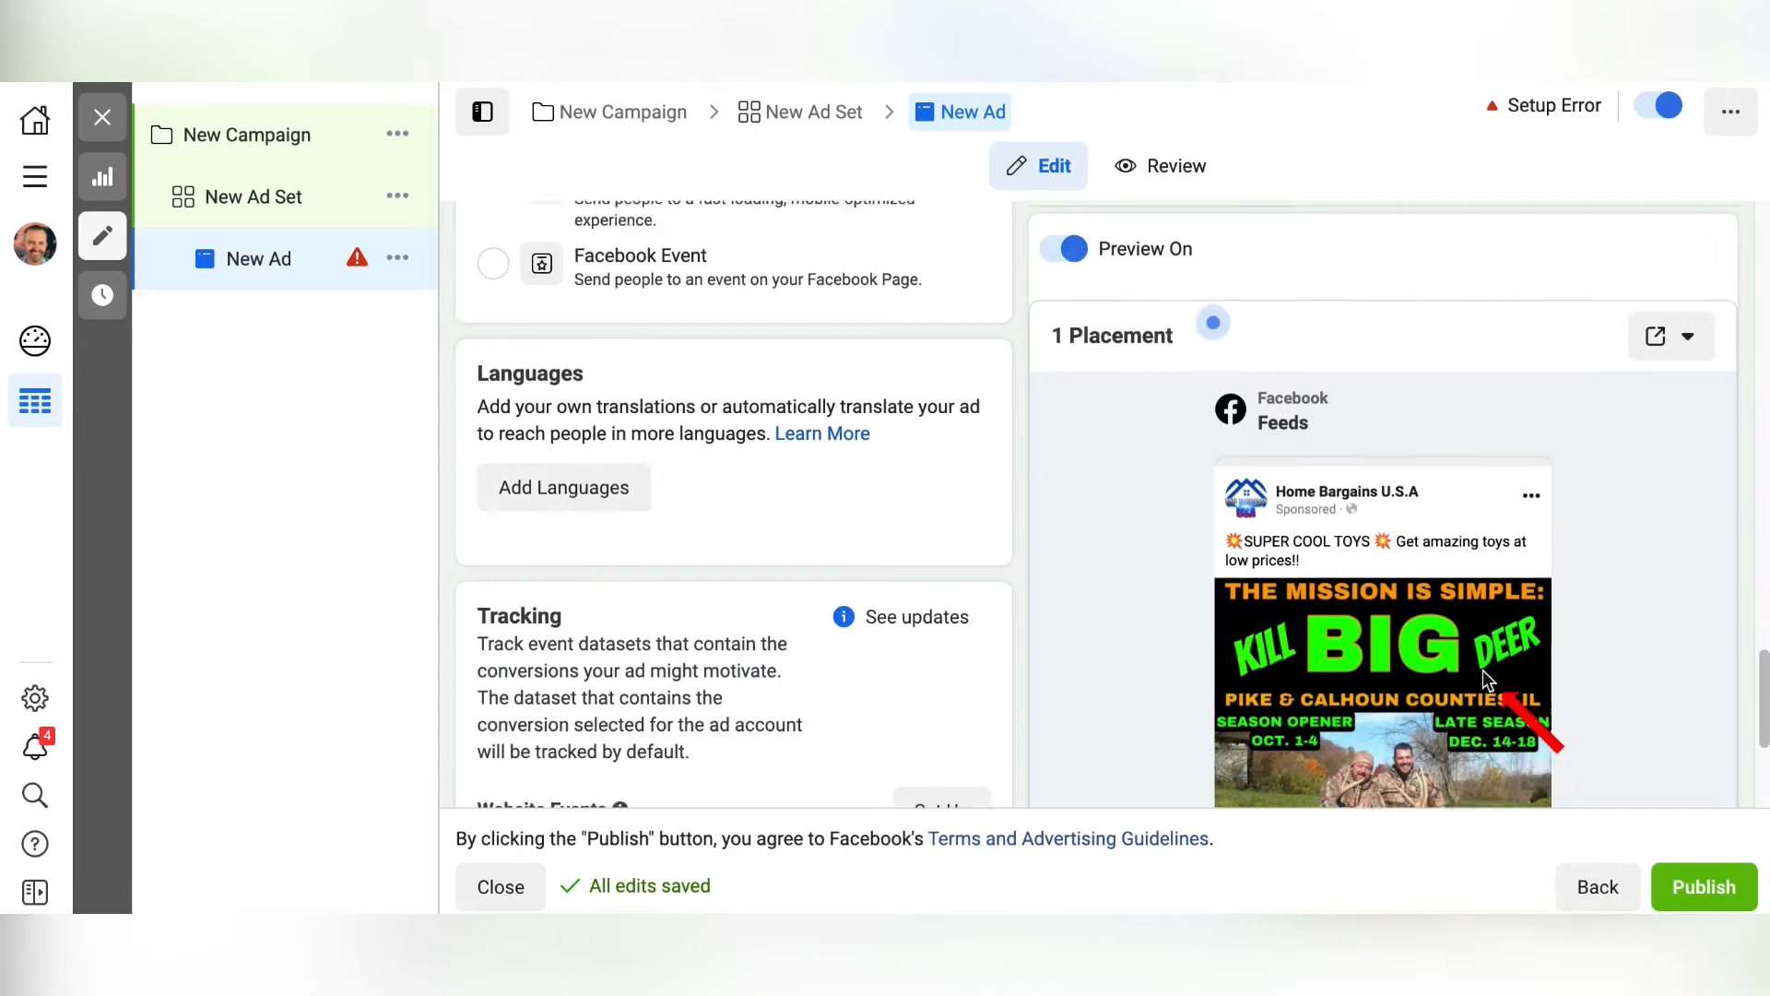
pyautogui.scroll(-4, 1483, 669)
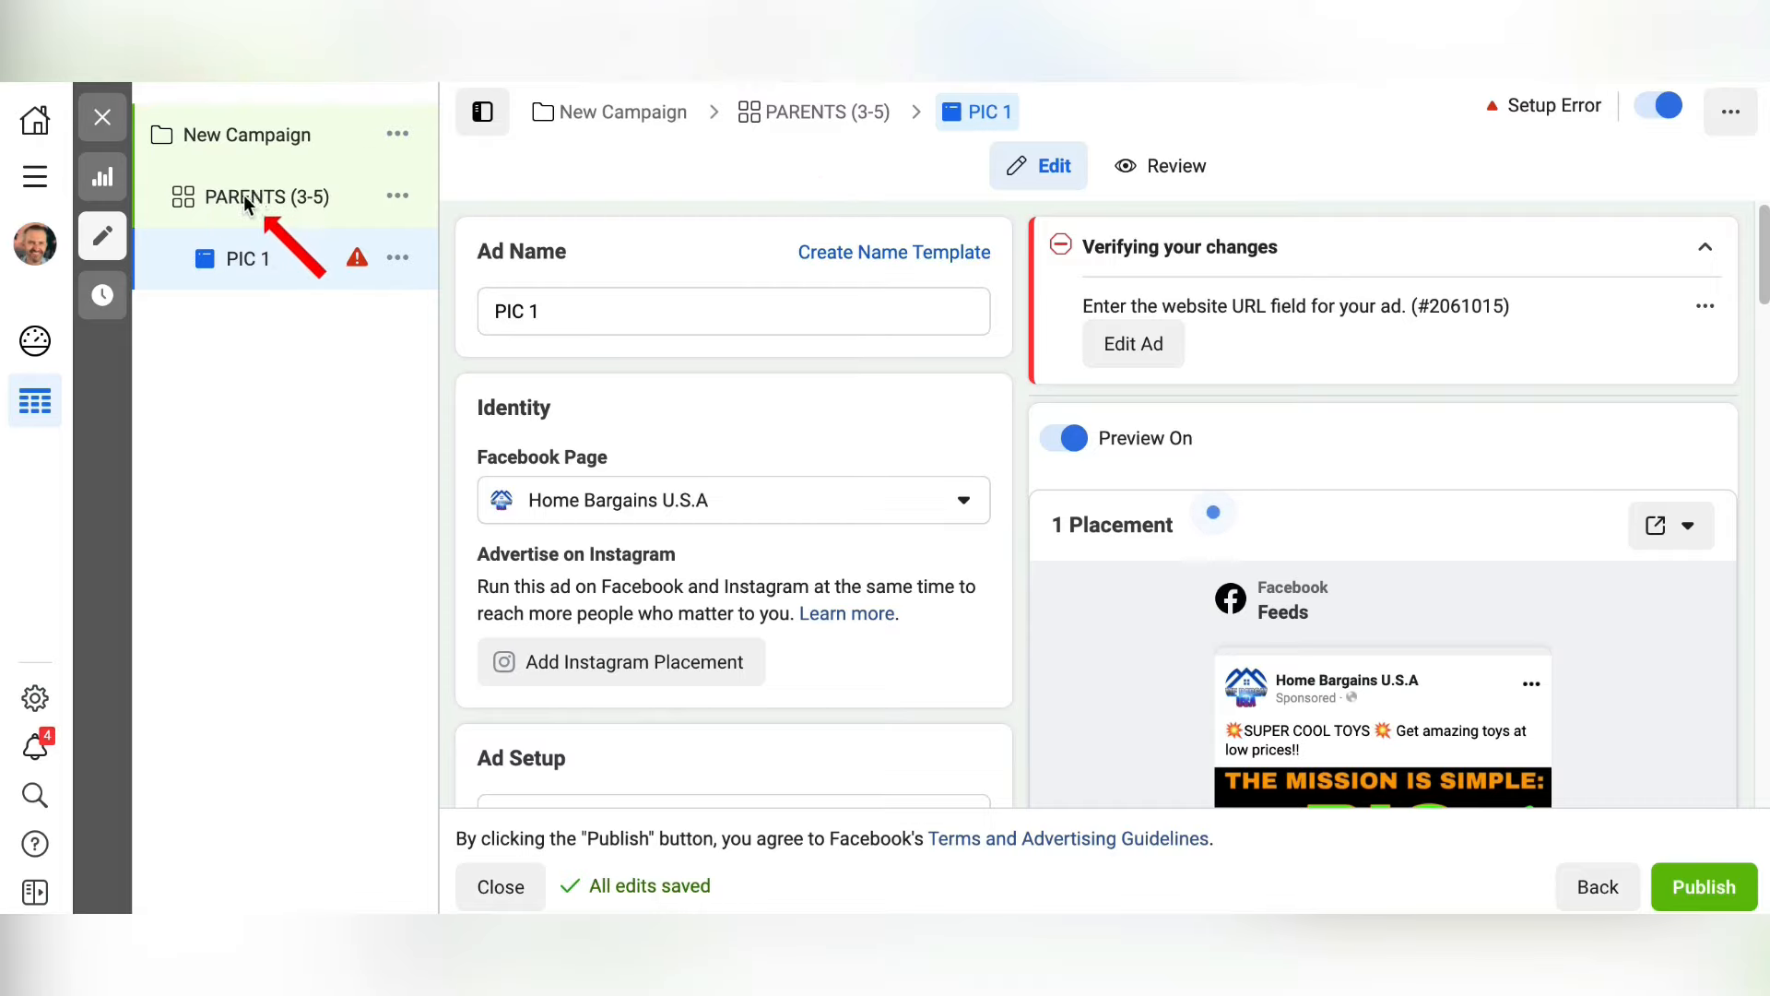
# Duplicate the PARENTS (3-5) ad set once within the original campaign.
pyautogui.click(397, 201)
pyautogui.click(402, 199)
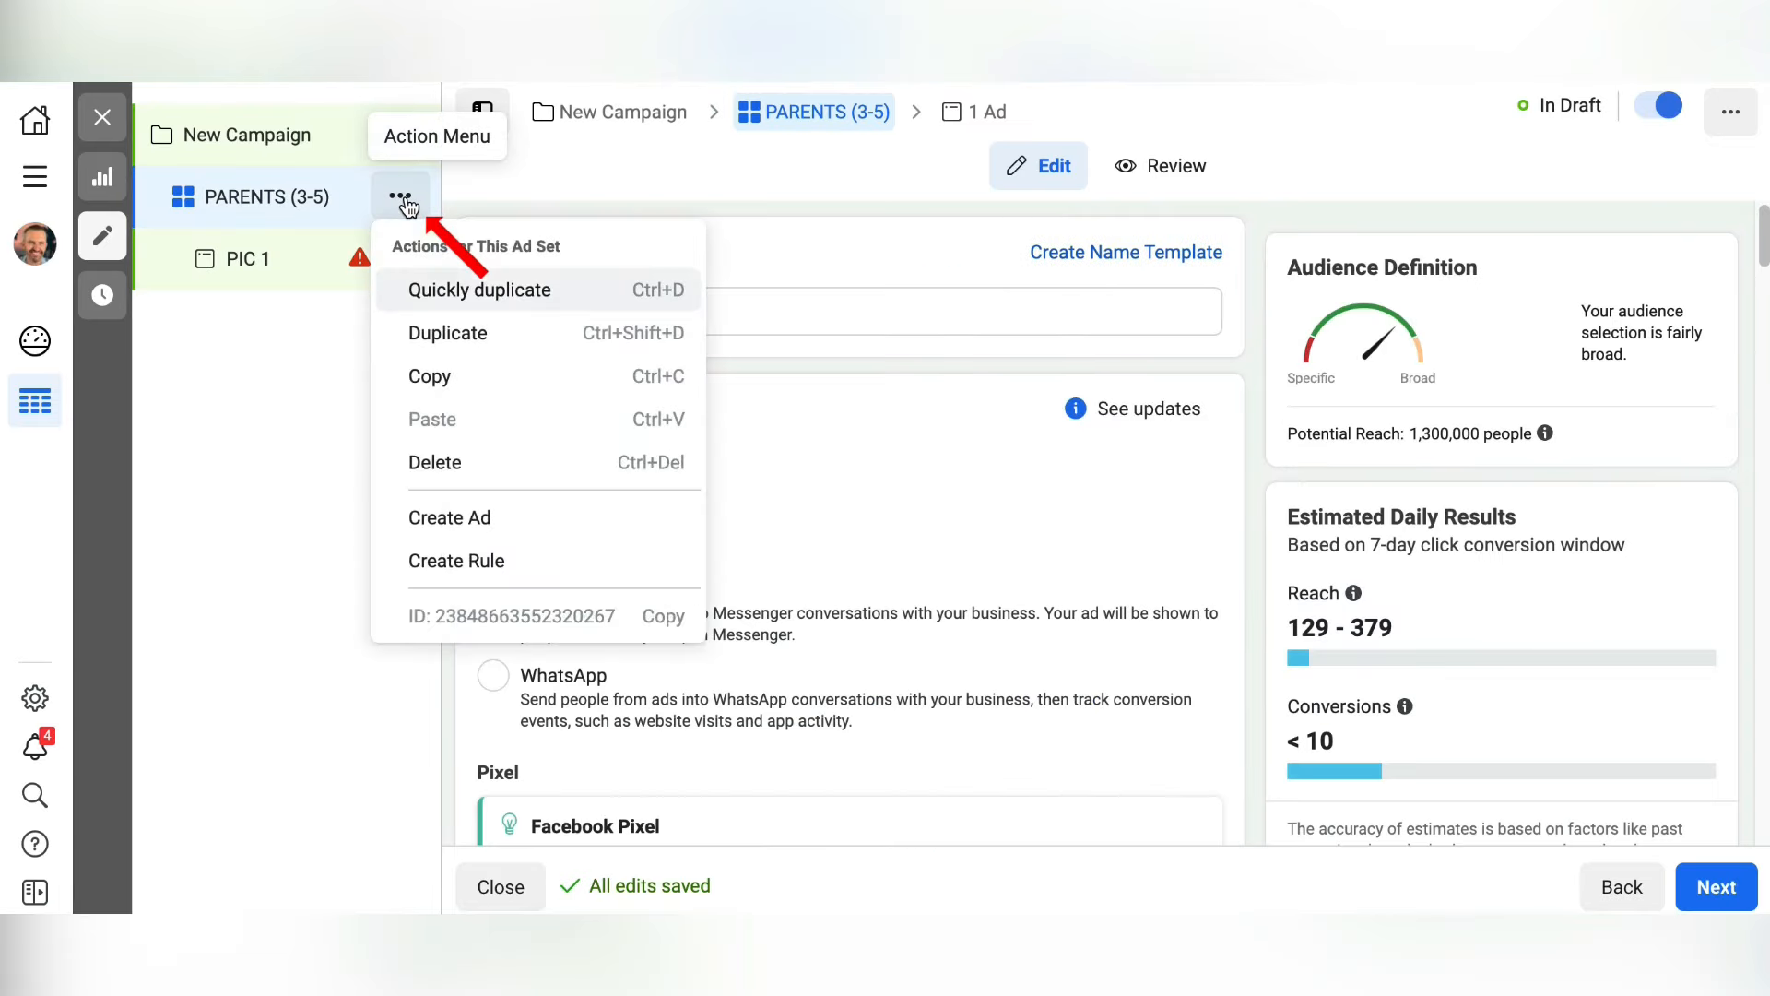
pyautogui.click(455, 338)
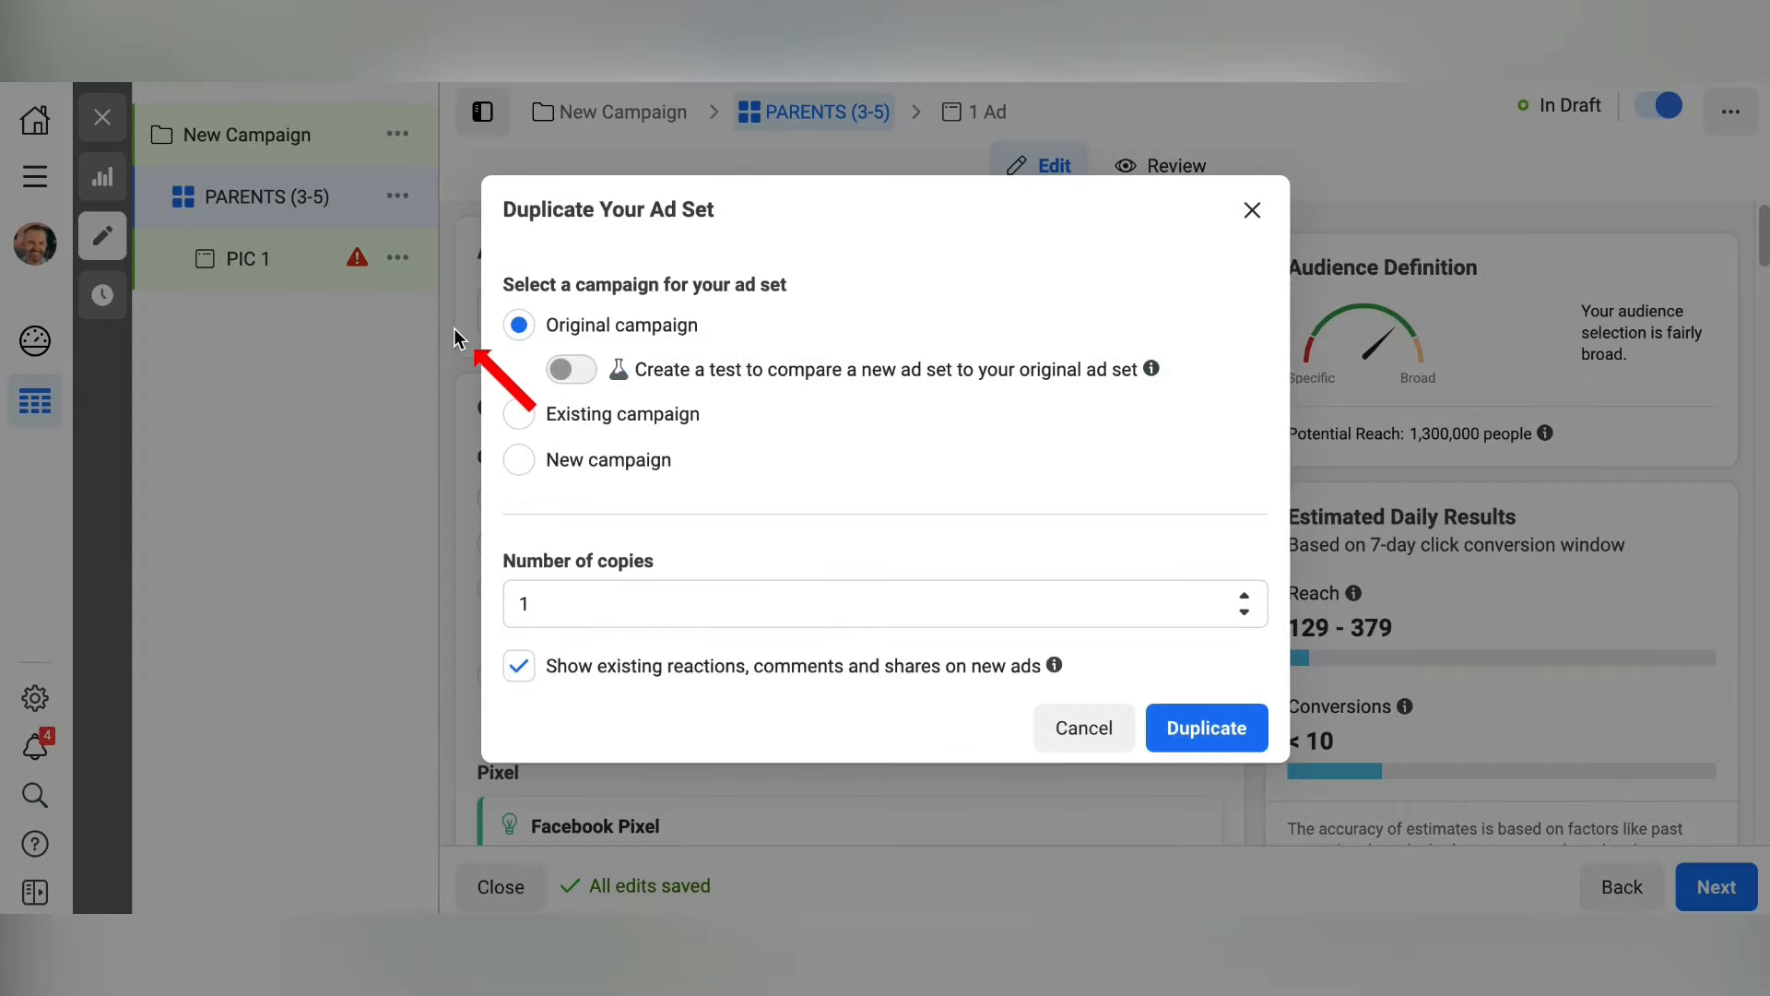
pyautogui.click(1205, 731)
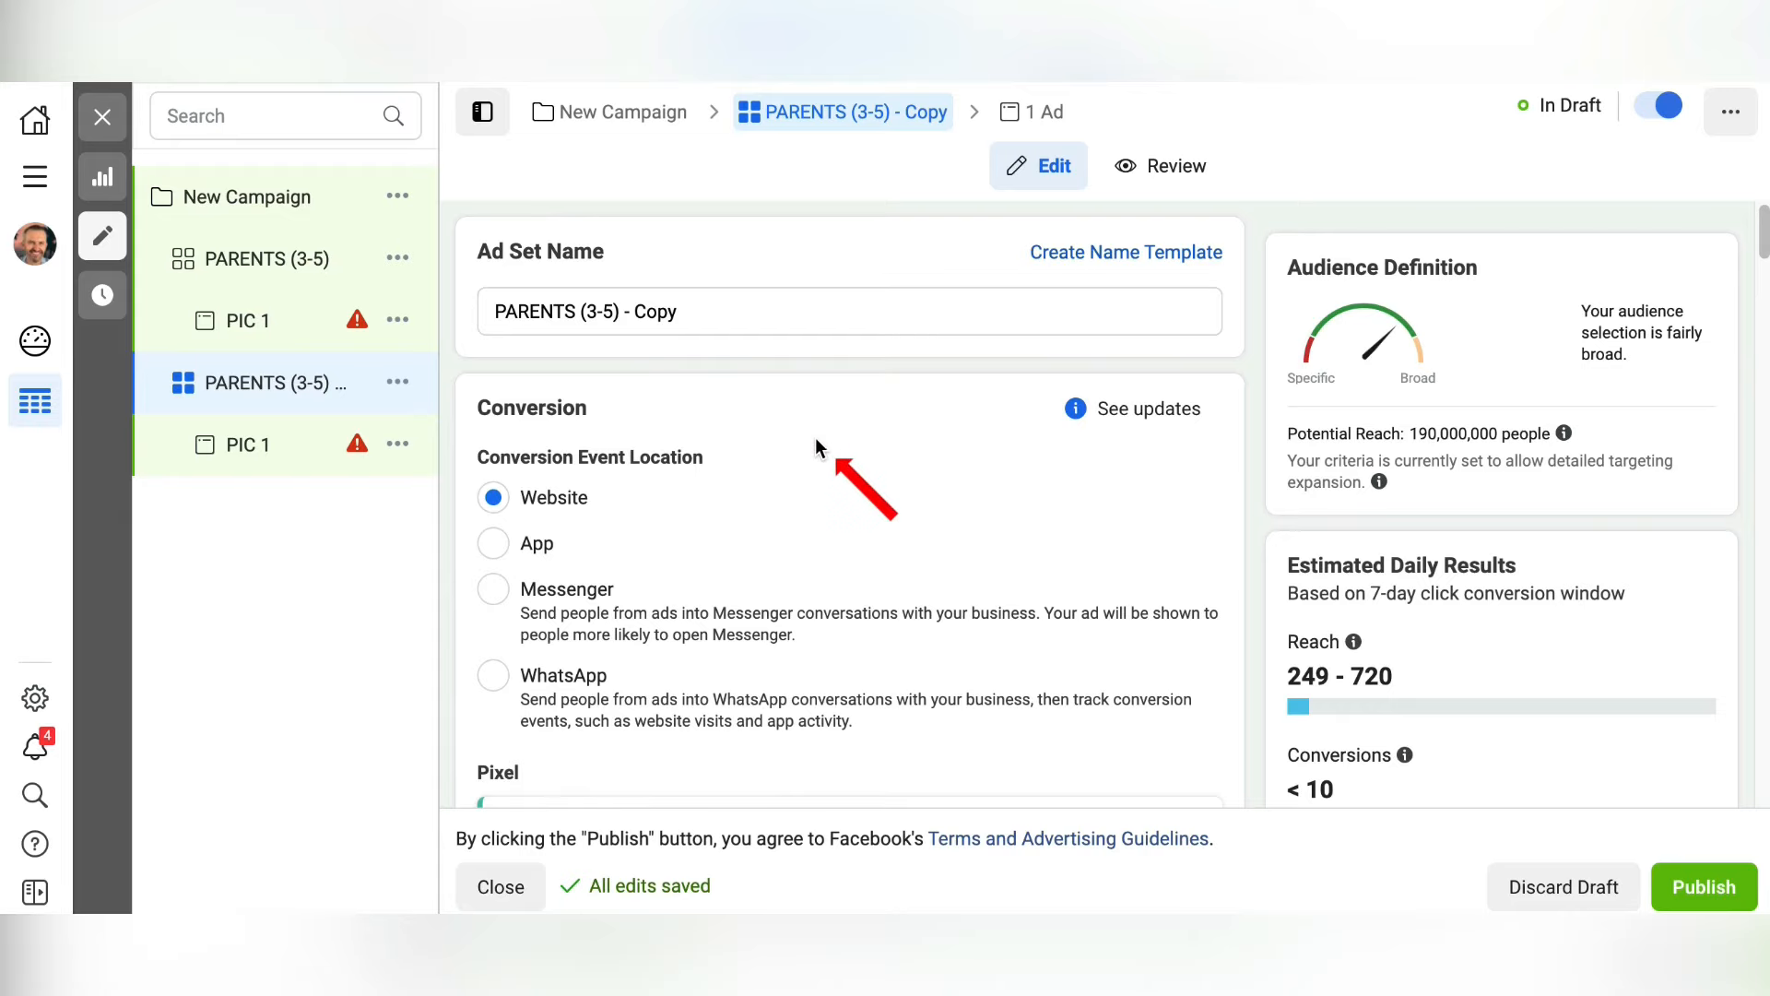
# Remove Parents with preschoolers (03-05 years) from the copied ad set's detailed targeting and disable Detailed Targeting Expansion.
pyautogui.scroll(-3, 818, 446)
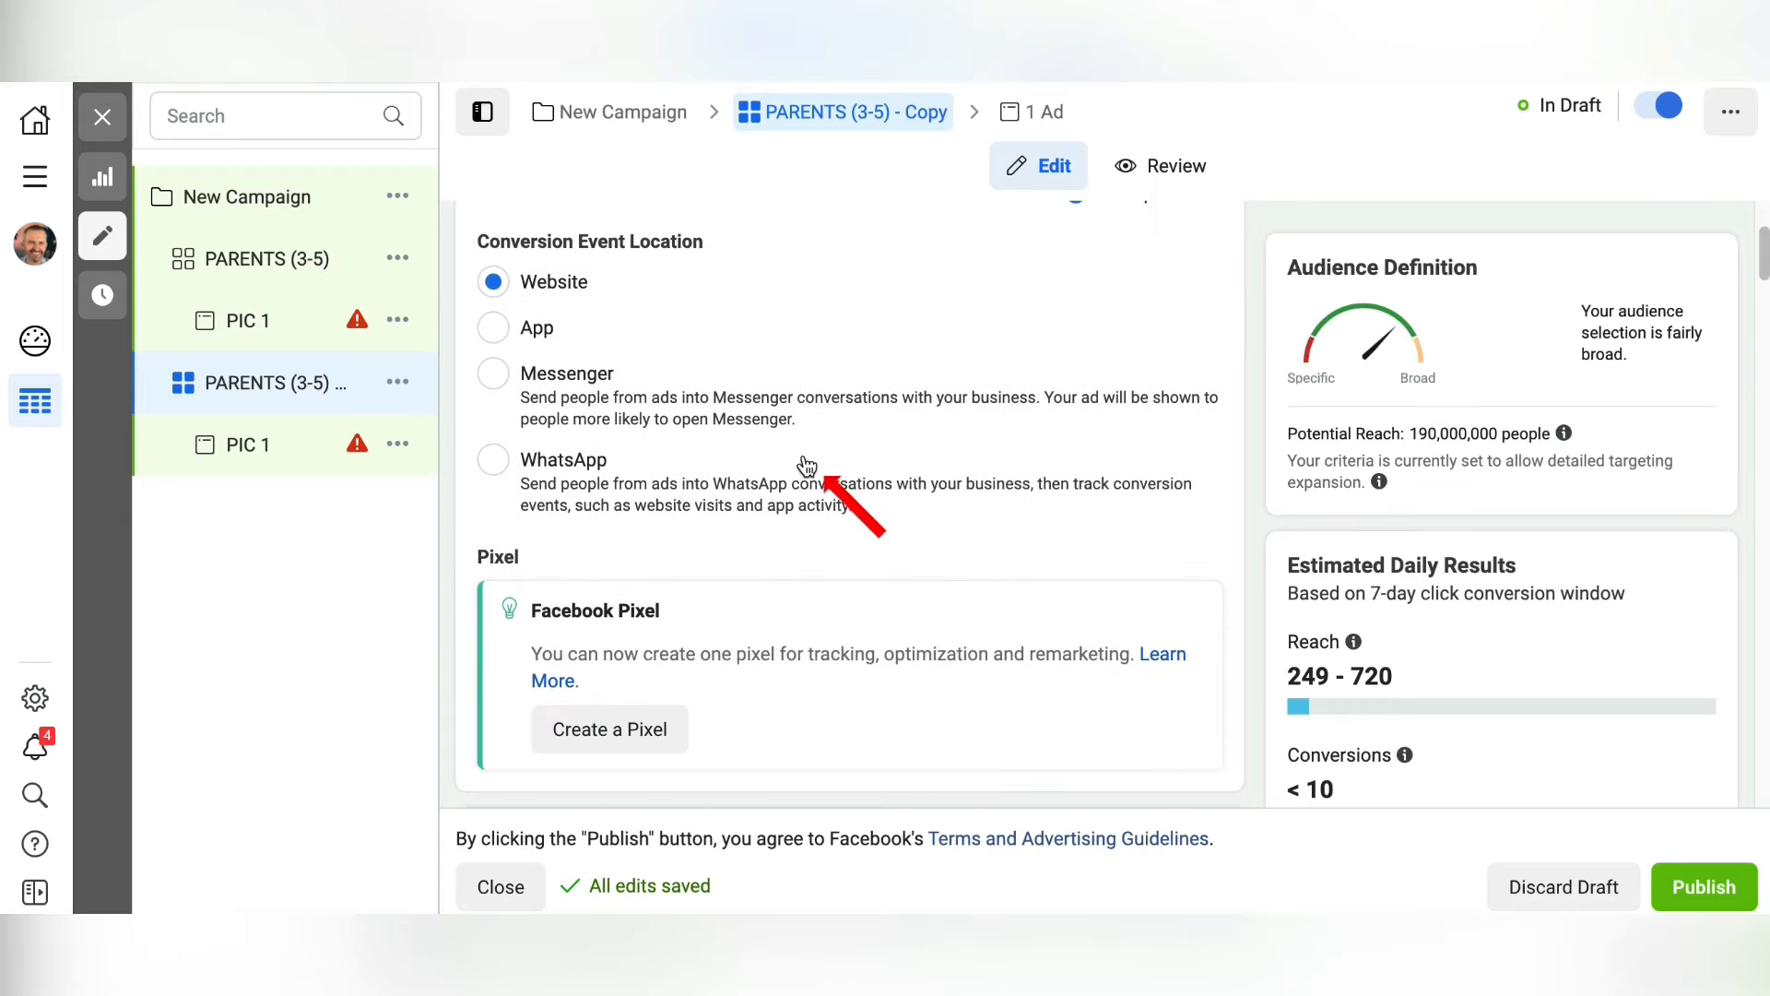
pyautogui.scroll(-10, 806, 465)
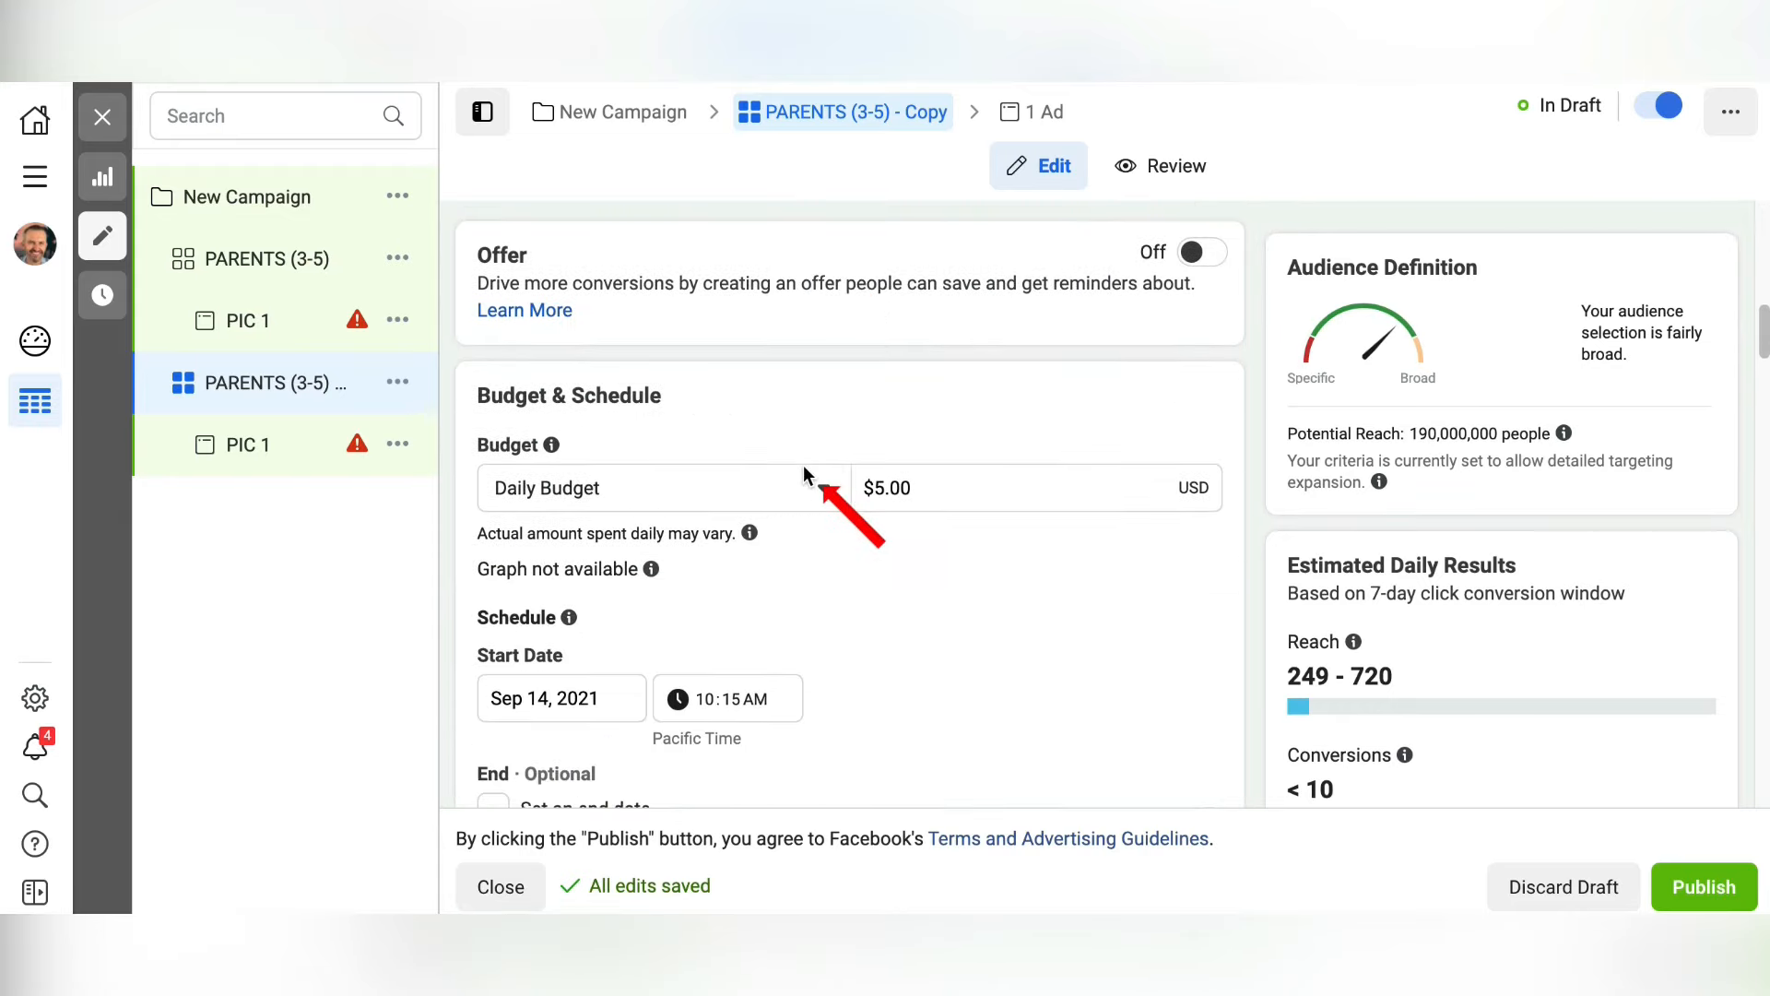
pyautogui.scroll(-6, 804, 467)
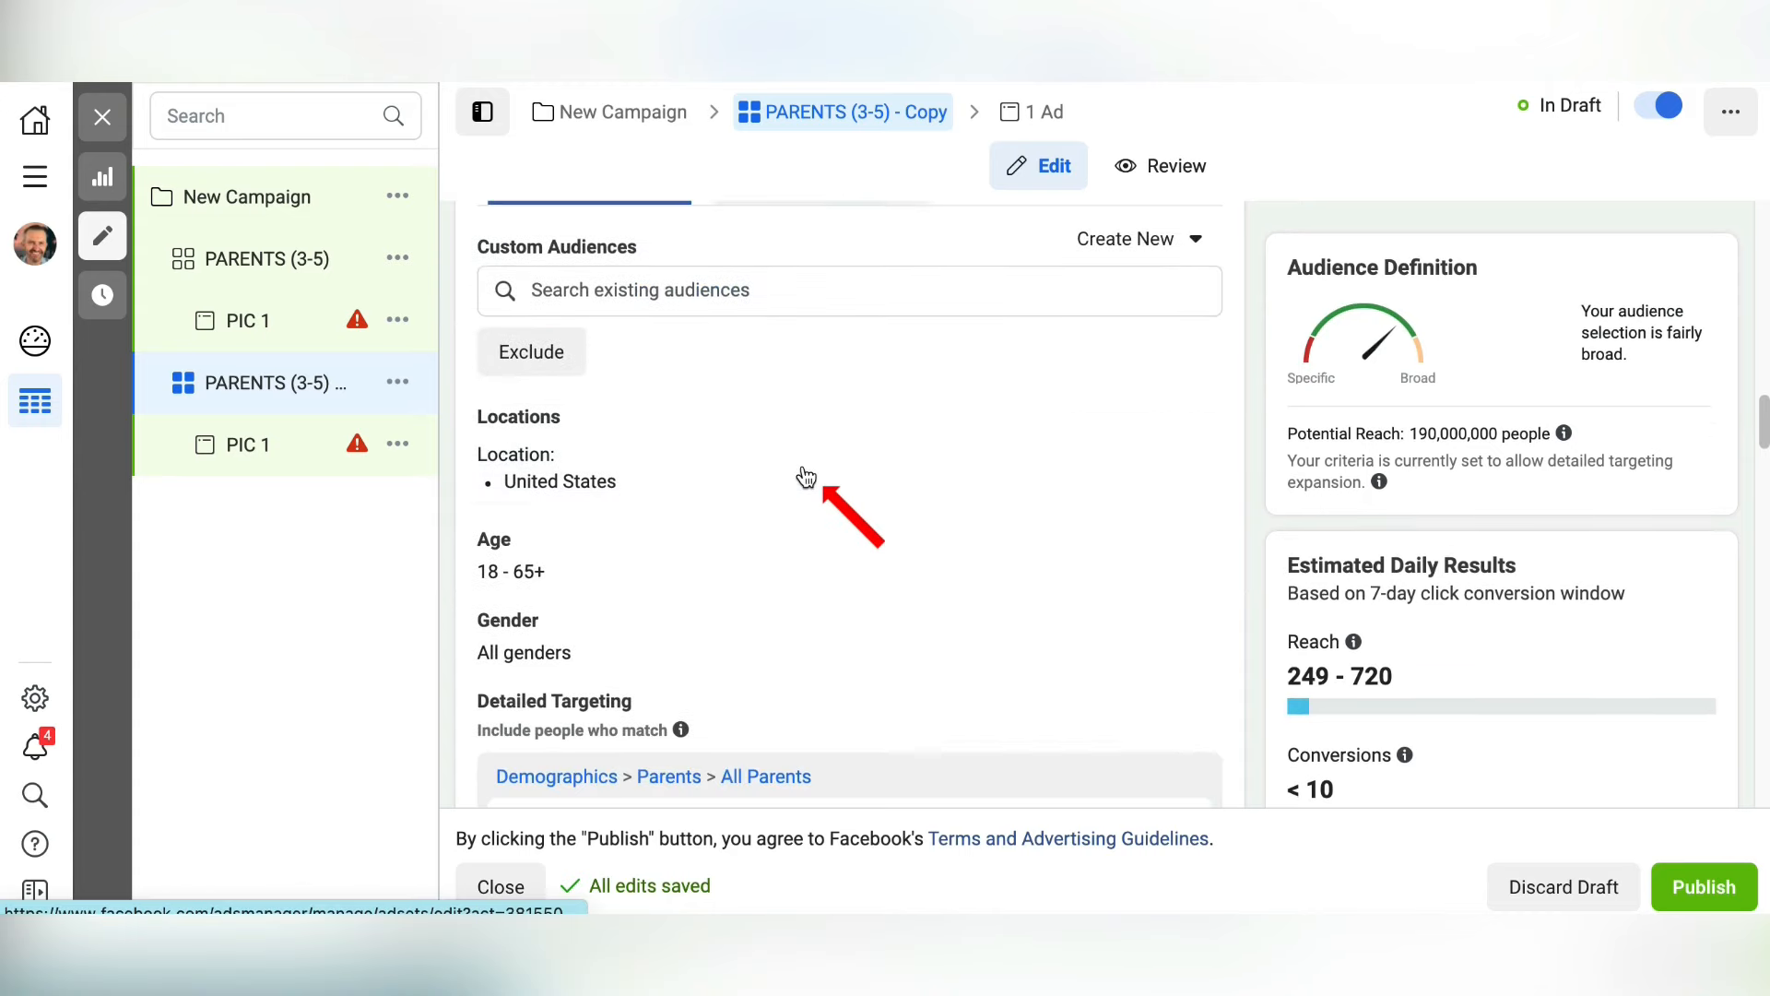
pyautogui.scroll(-4, 803, 466)
pyautogui.scroll(-1, 803, 467)
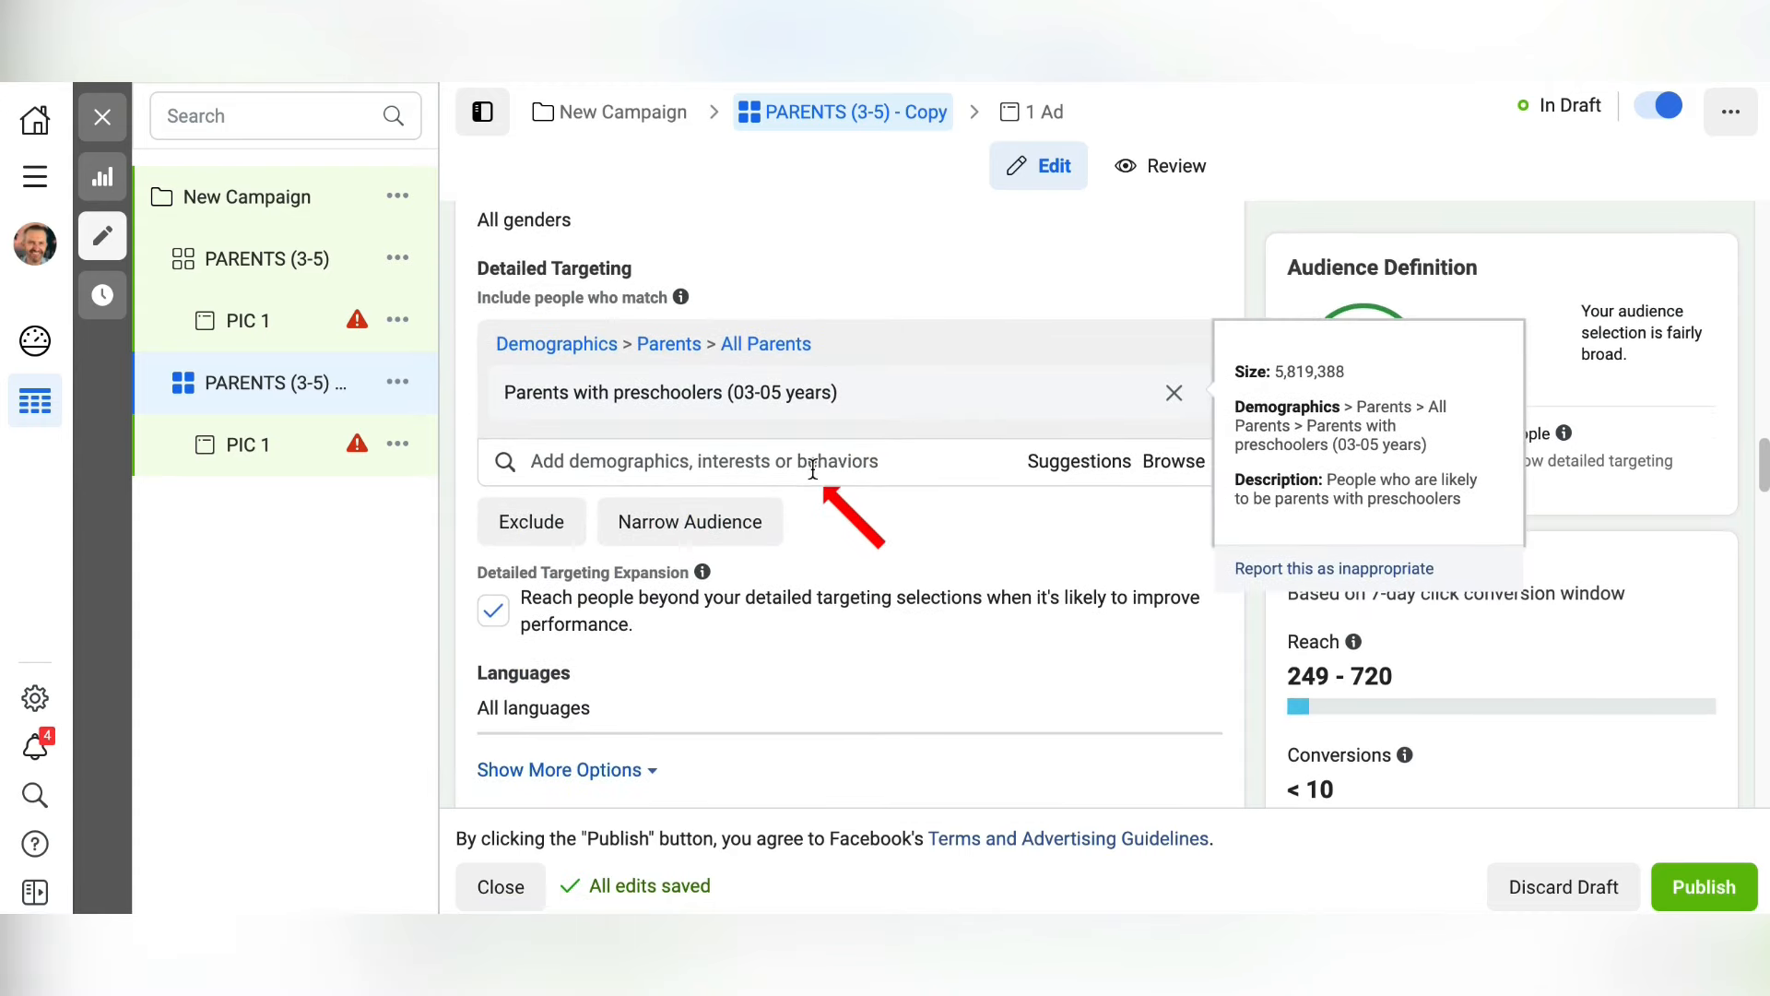
pyautogui.moveTo(1172, 394)
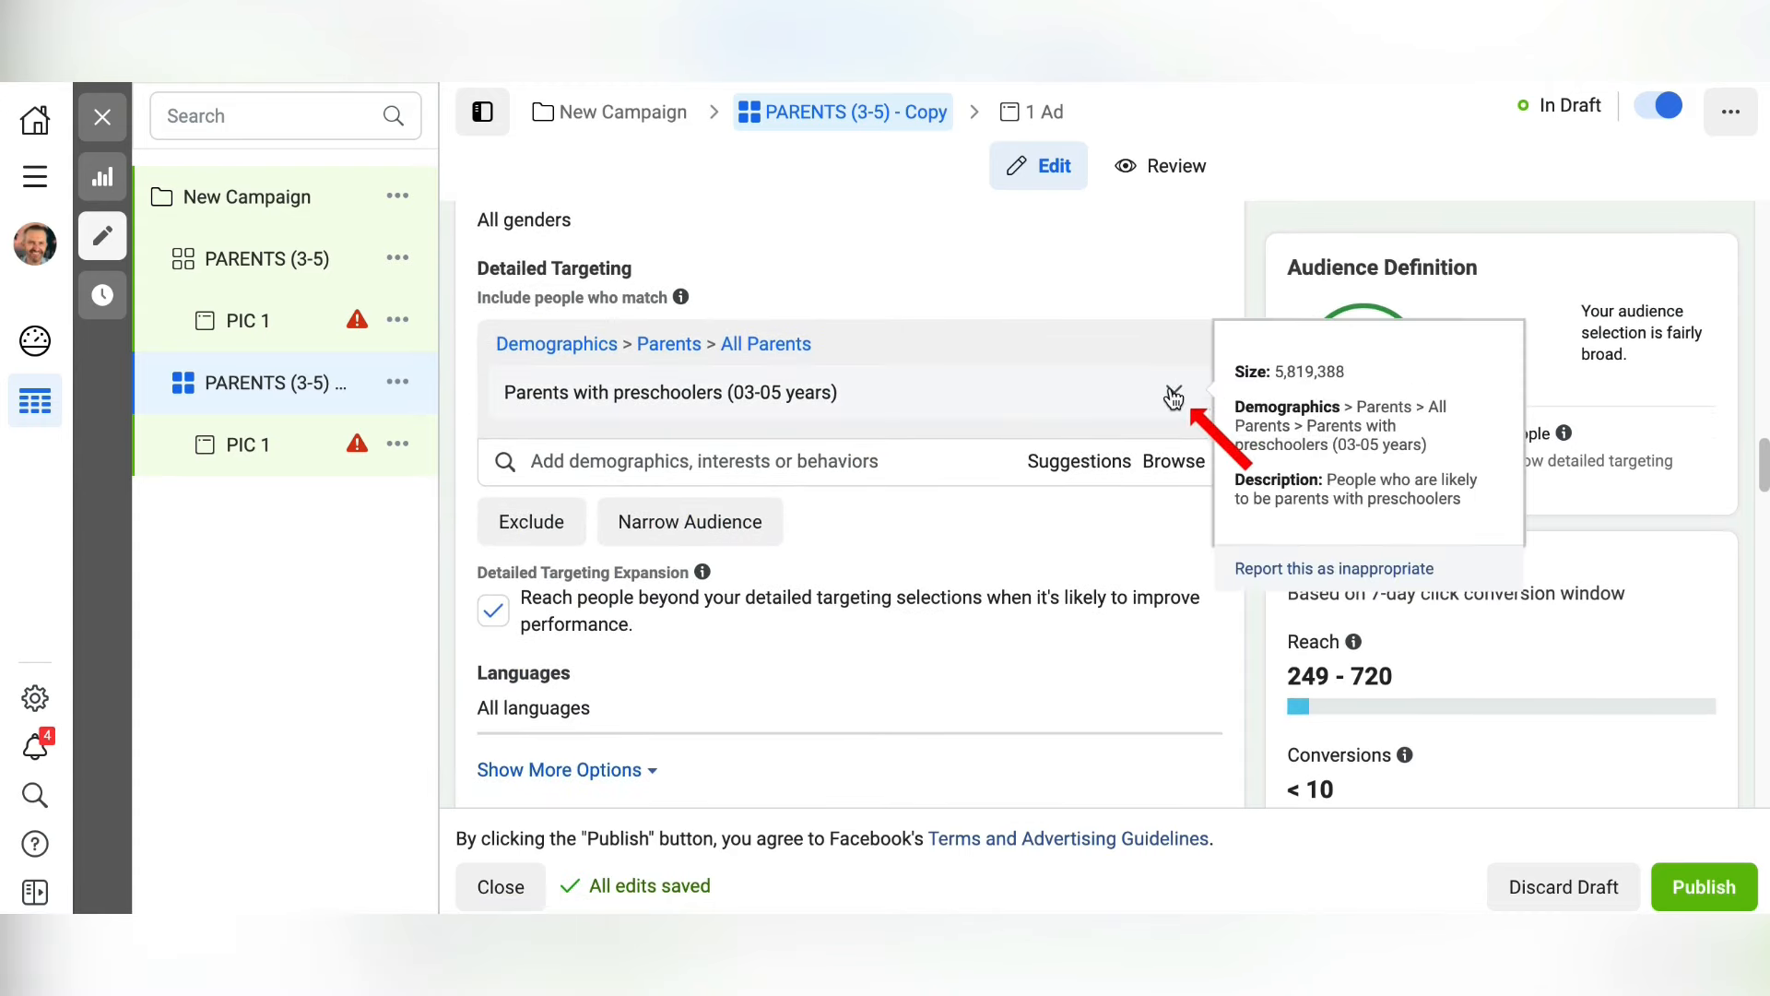
pyautogui.click(1173, 395)
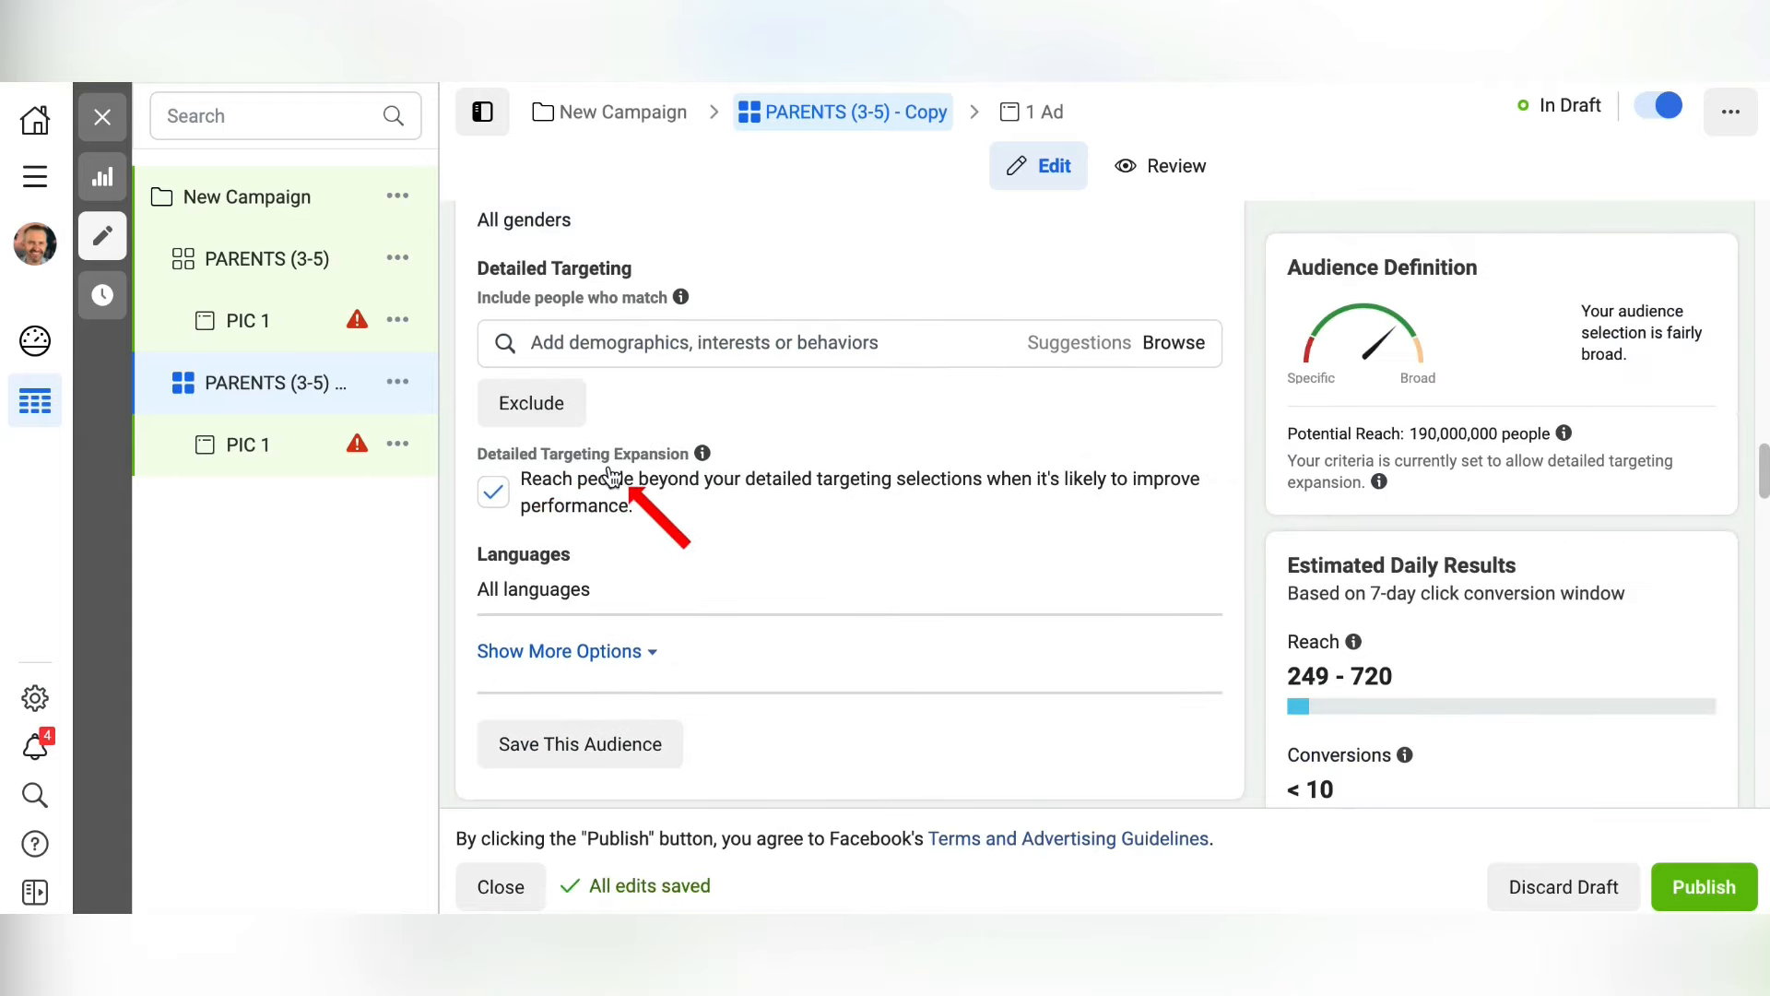
pyautogui.click(497, 490)
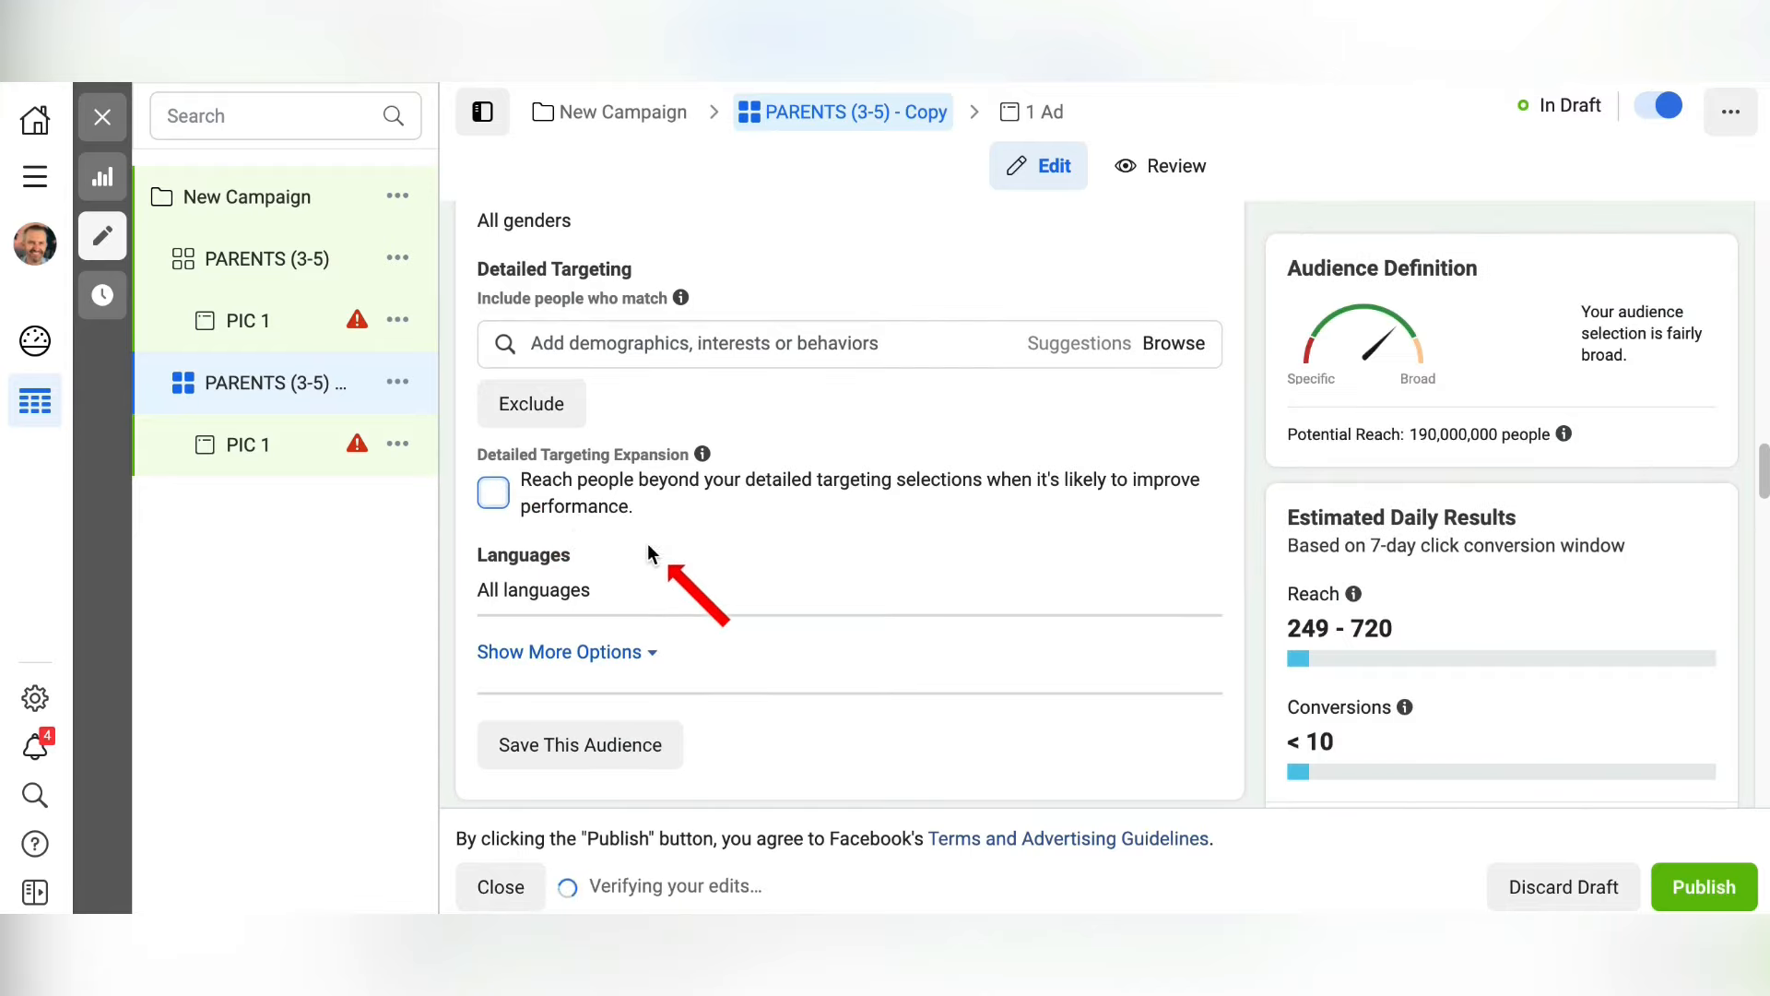
pyautogui.scroll(-3, 884, 488)
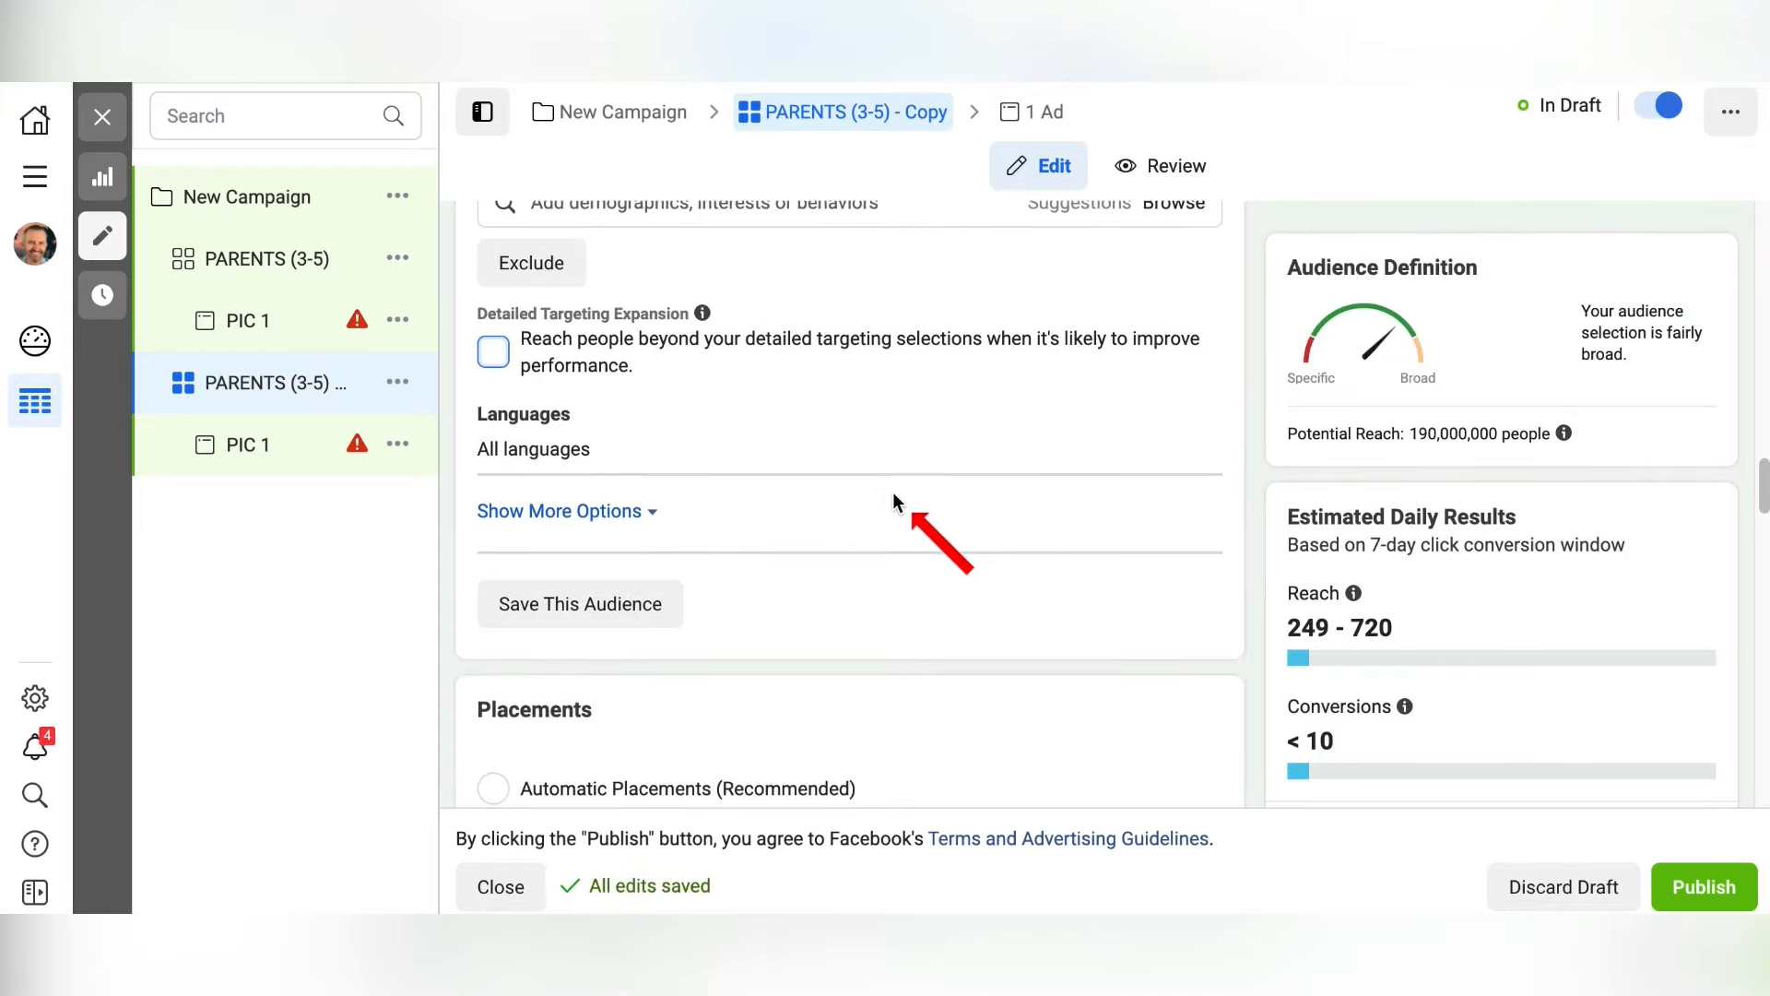